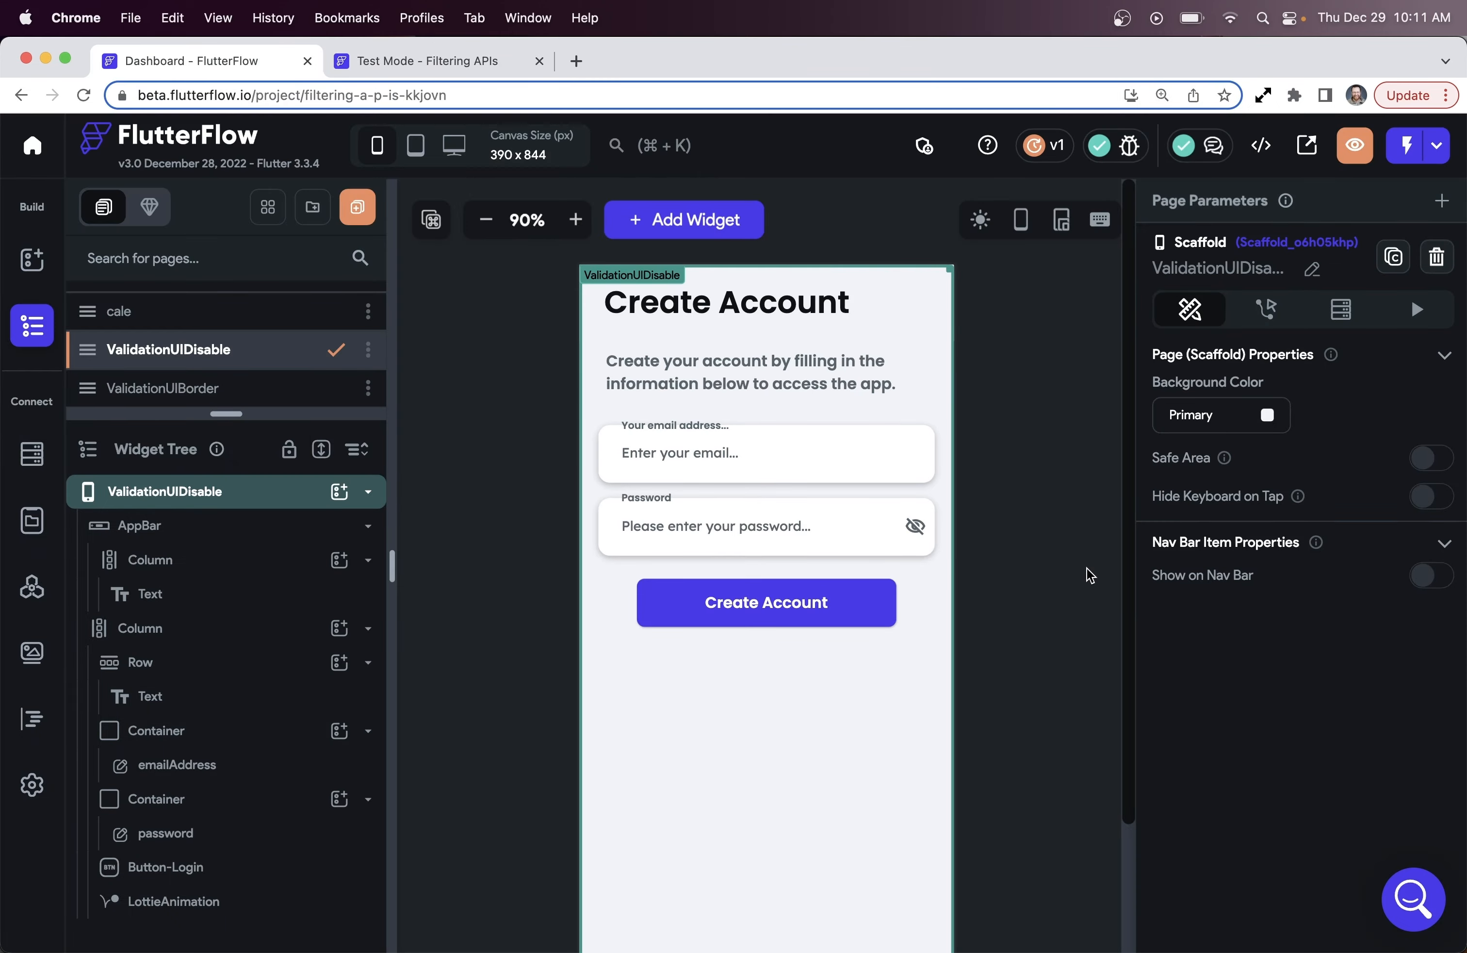
Turn on Disable for the Create Account button, keeping Secondary Text as its disabled colour
{"action": "left_click", "coordinate": [773, 451]}
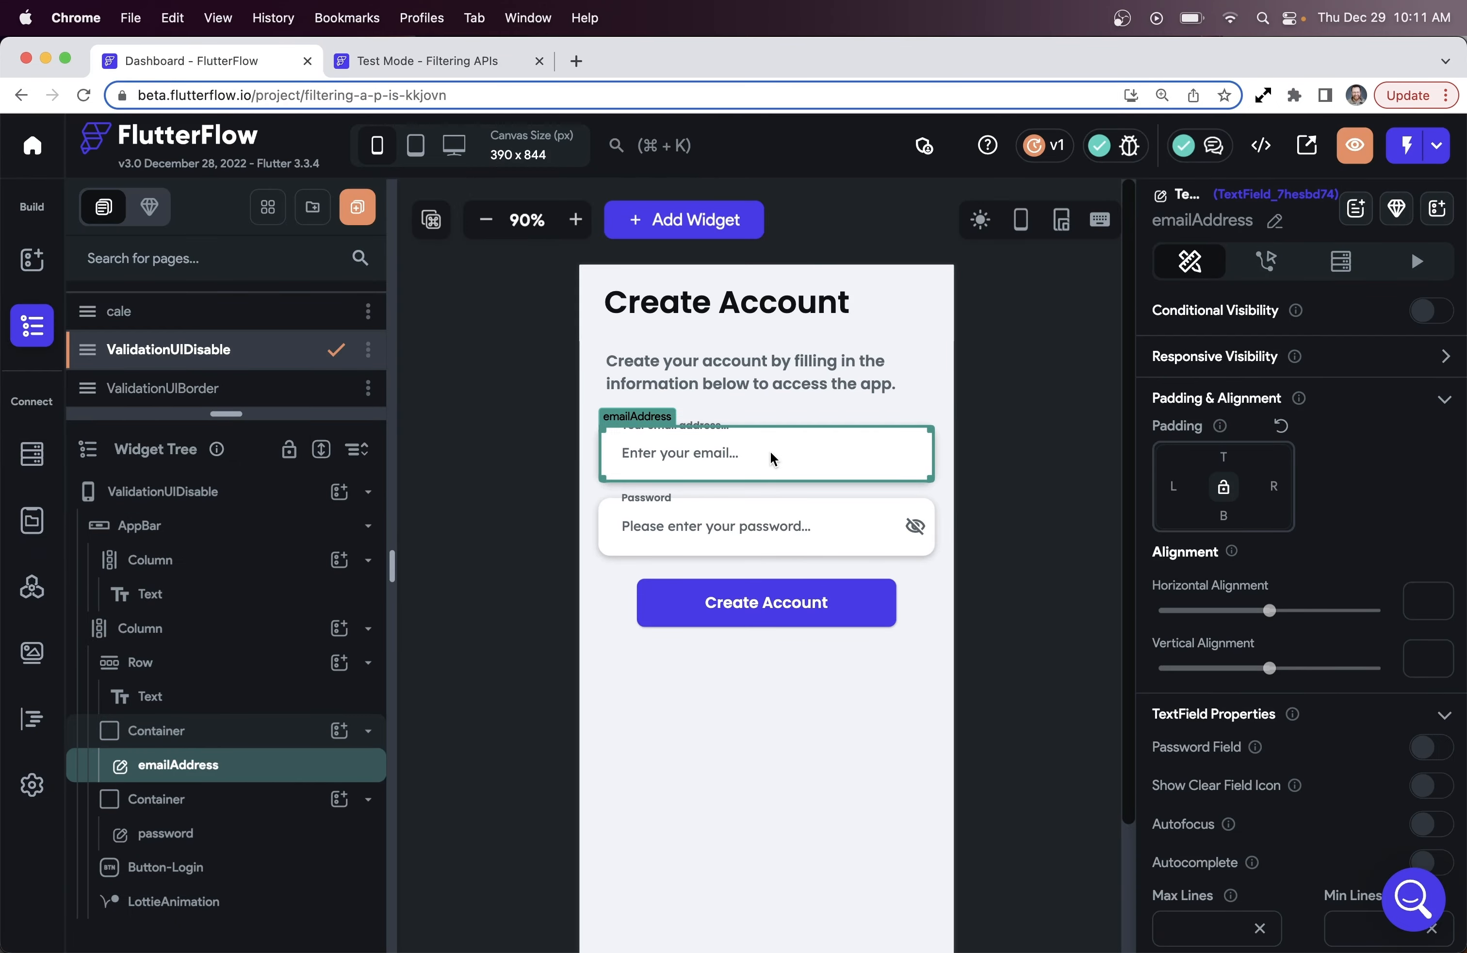
{"action": "left_click", "coordinate": [781, 514]}
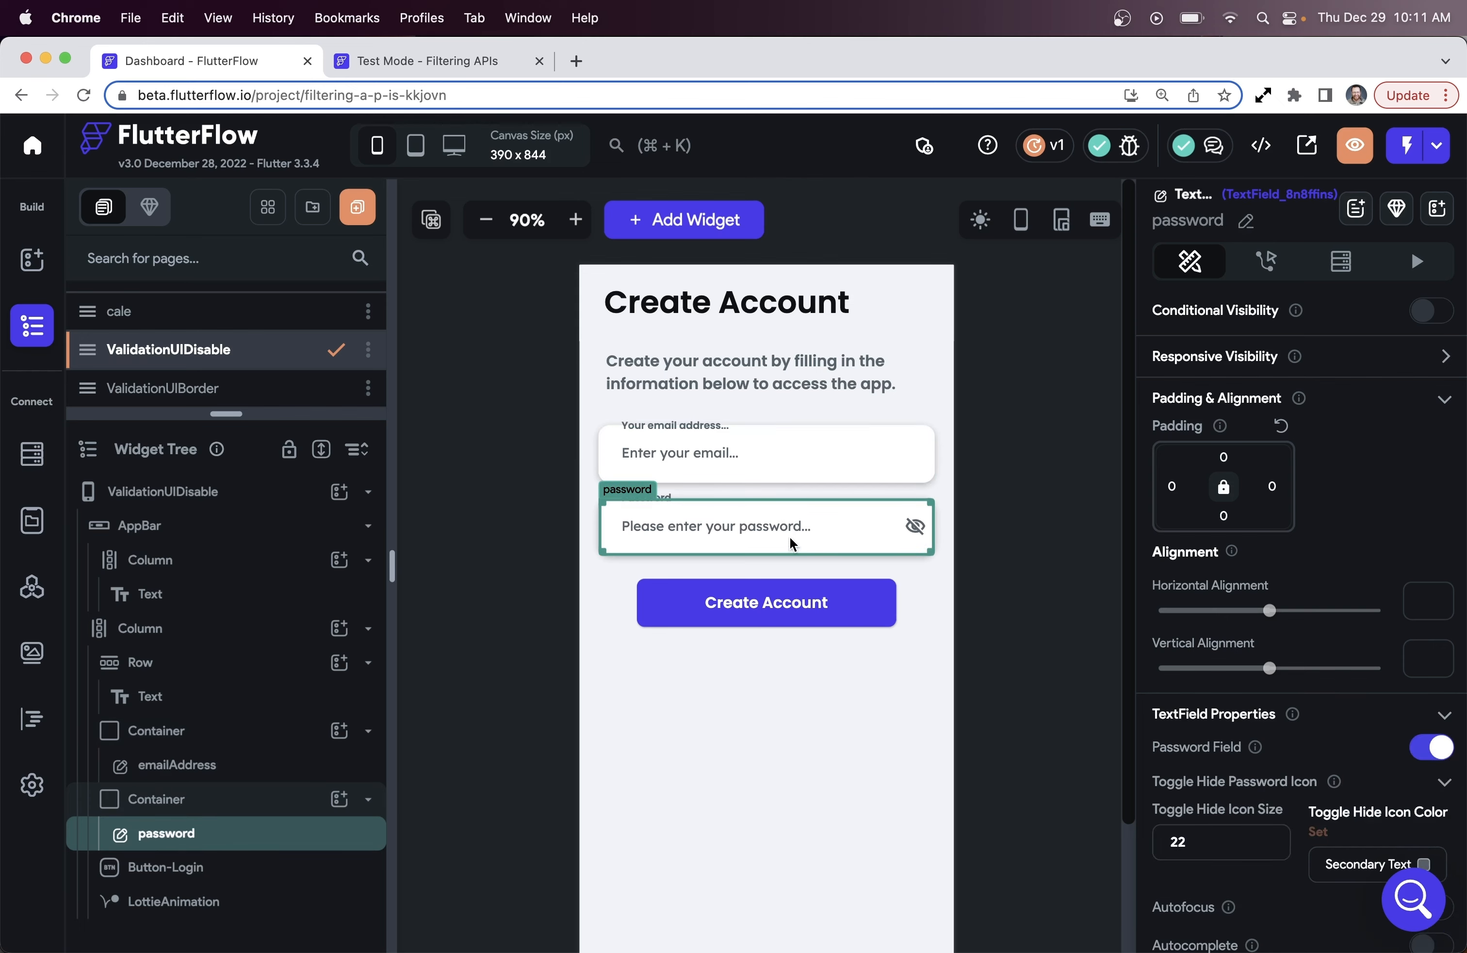
{"action": "left_click", "coordinate": [844, 597]}
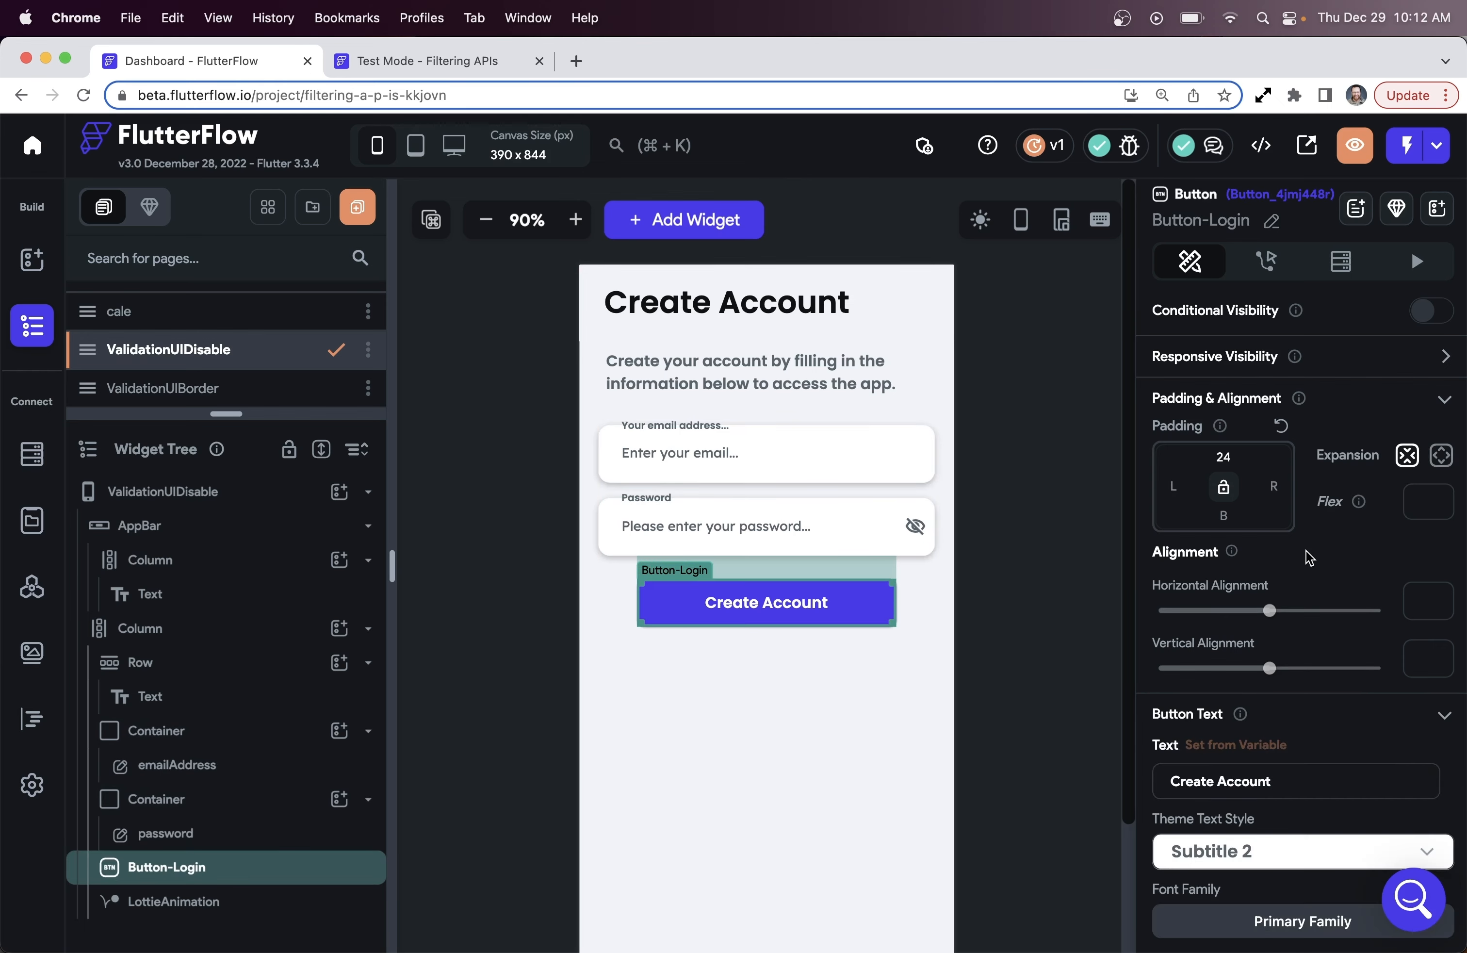
{"action": "scroll", "coordinate": [1297, 543], "scroll_direction": "down", "scroll_amount": 10}
{"action": "scroll", "coordinate": [1293, 536], "scroll_direction": "down", "scroll_amount": 10}
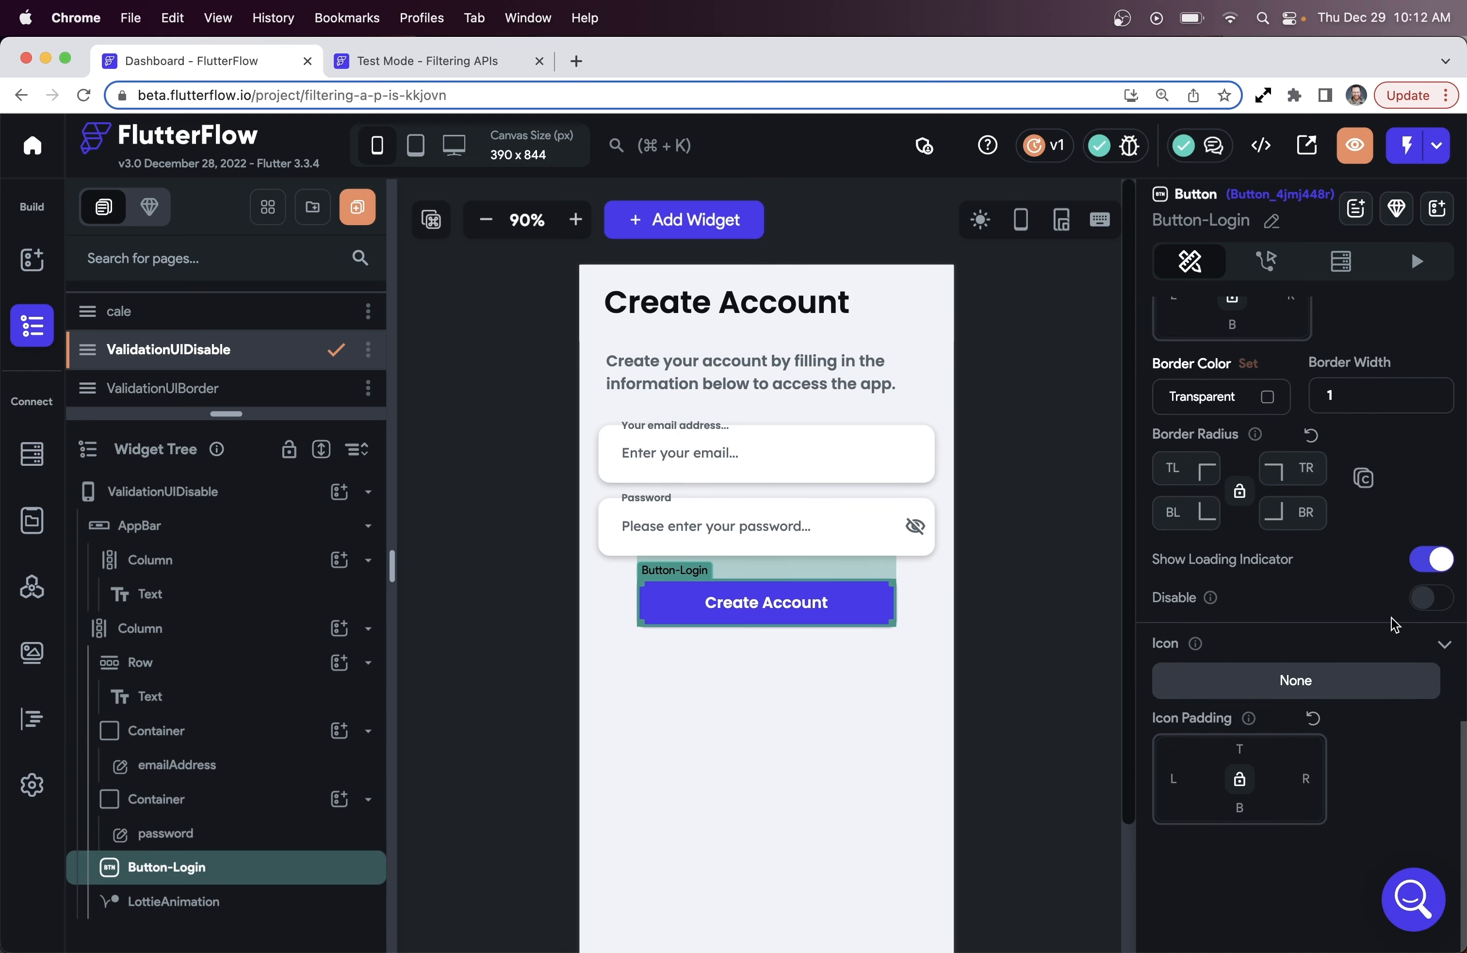
{"action": "left_click", "coordinate": [1423, 598]}
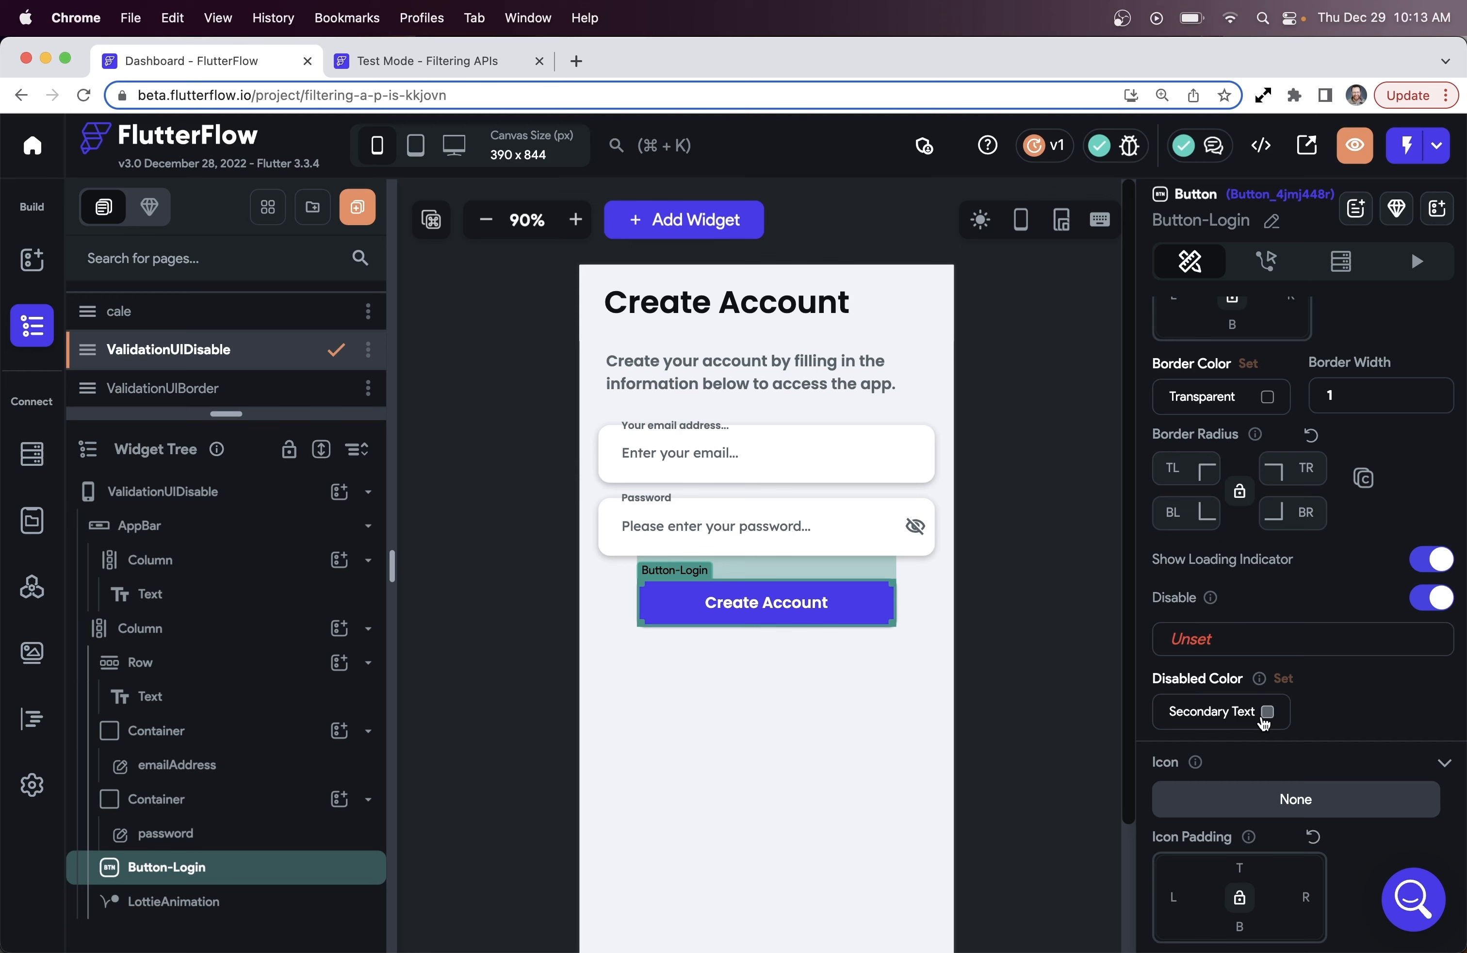
Set the Create Account button's disable condition to the constant True
{"action": "left_click", "coordinate": [1233, 644]}
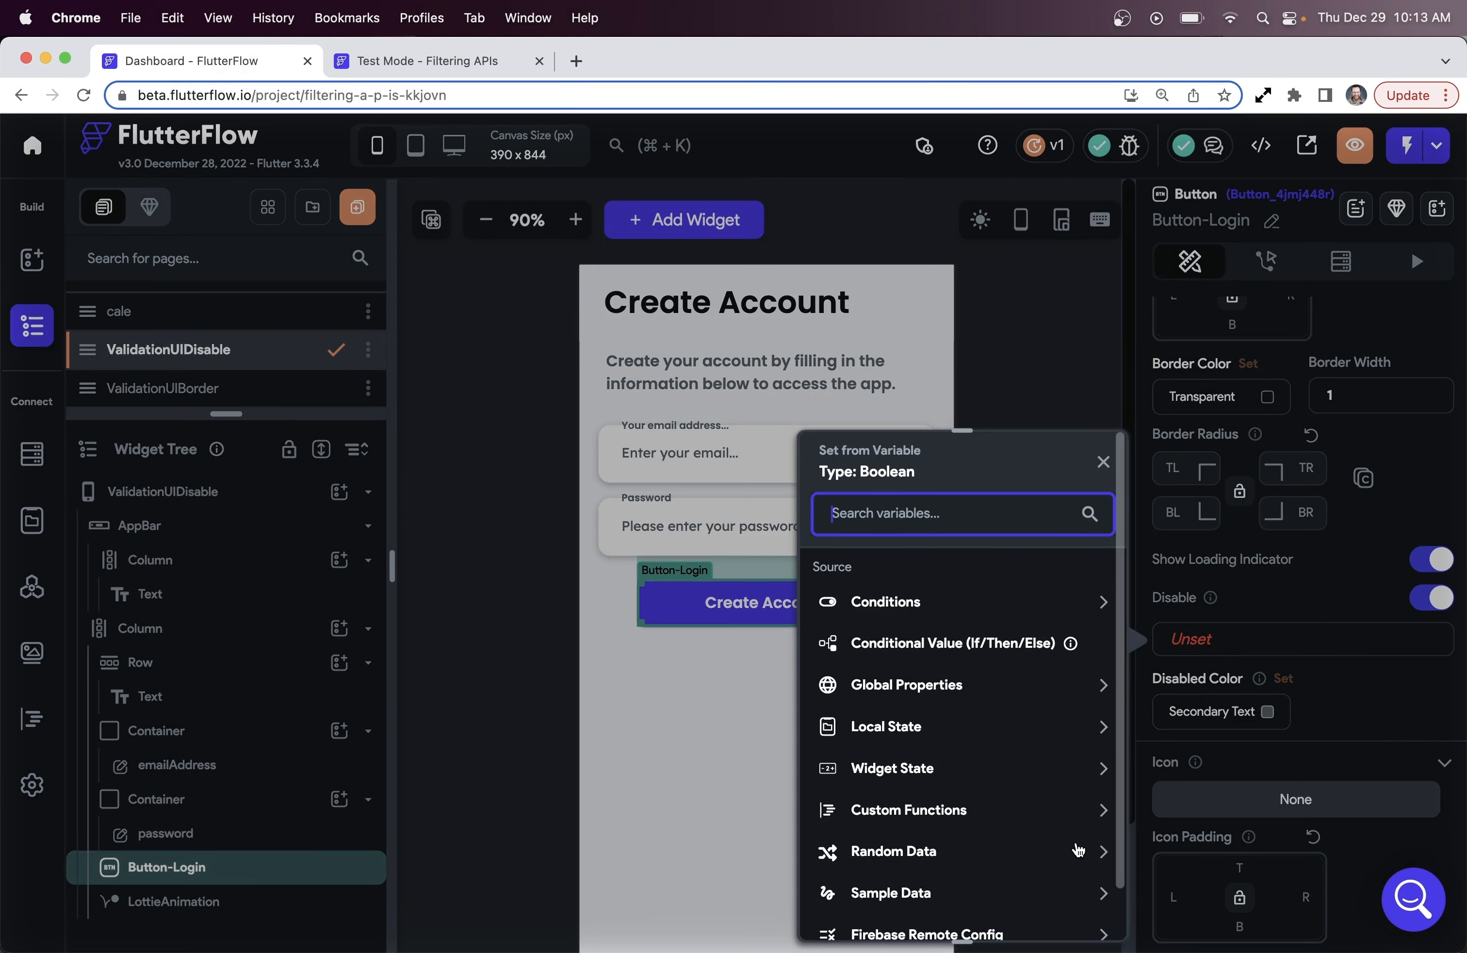
{"action": "scroll", "coordinate": [1076, 848], "scroll_direction": "down", "scroll_amount": 2}
{"action": "left_click", "coordinate": [1098, 915]}
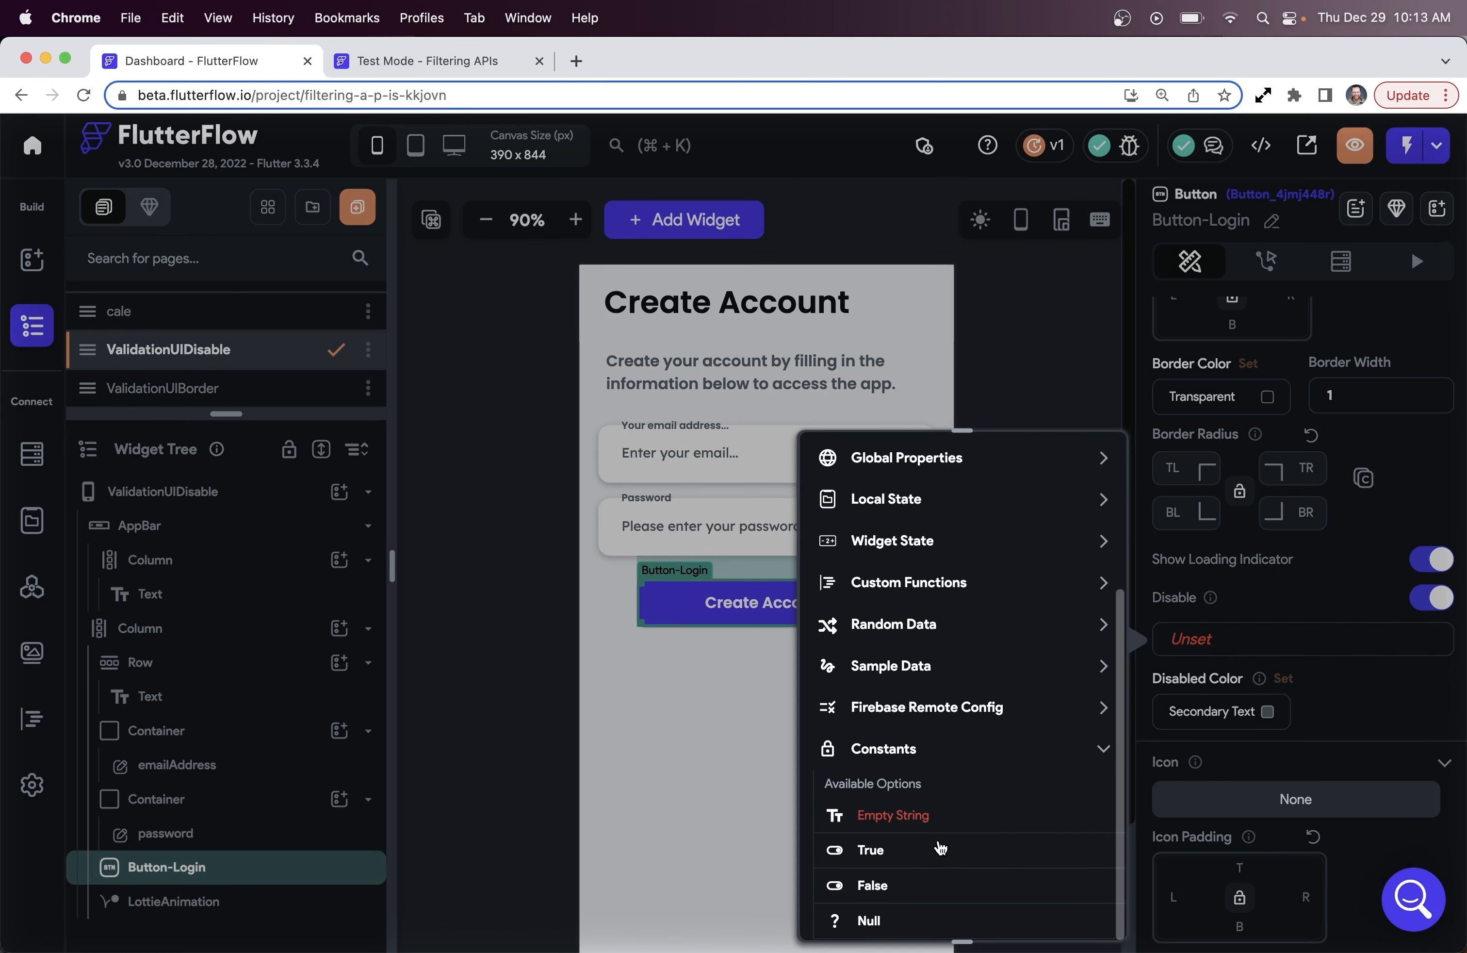
{"action": "left_click", "coordinate": [871, 850]}
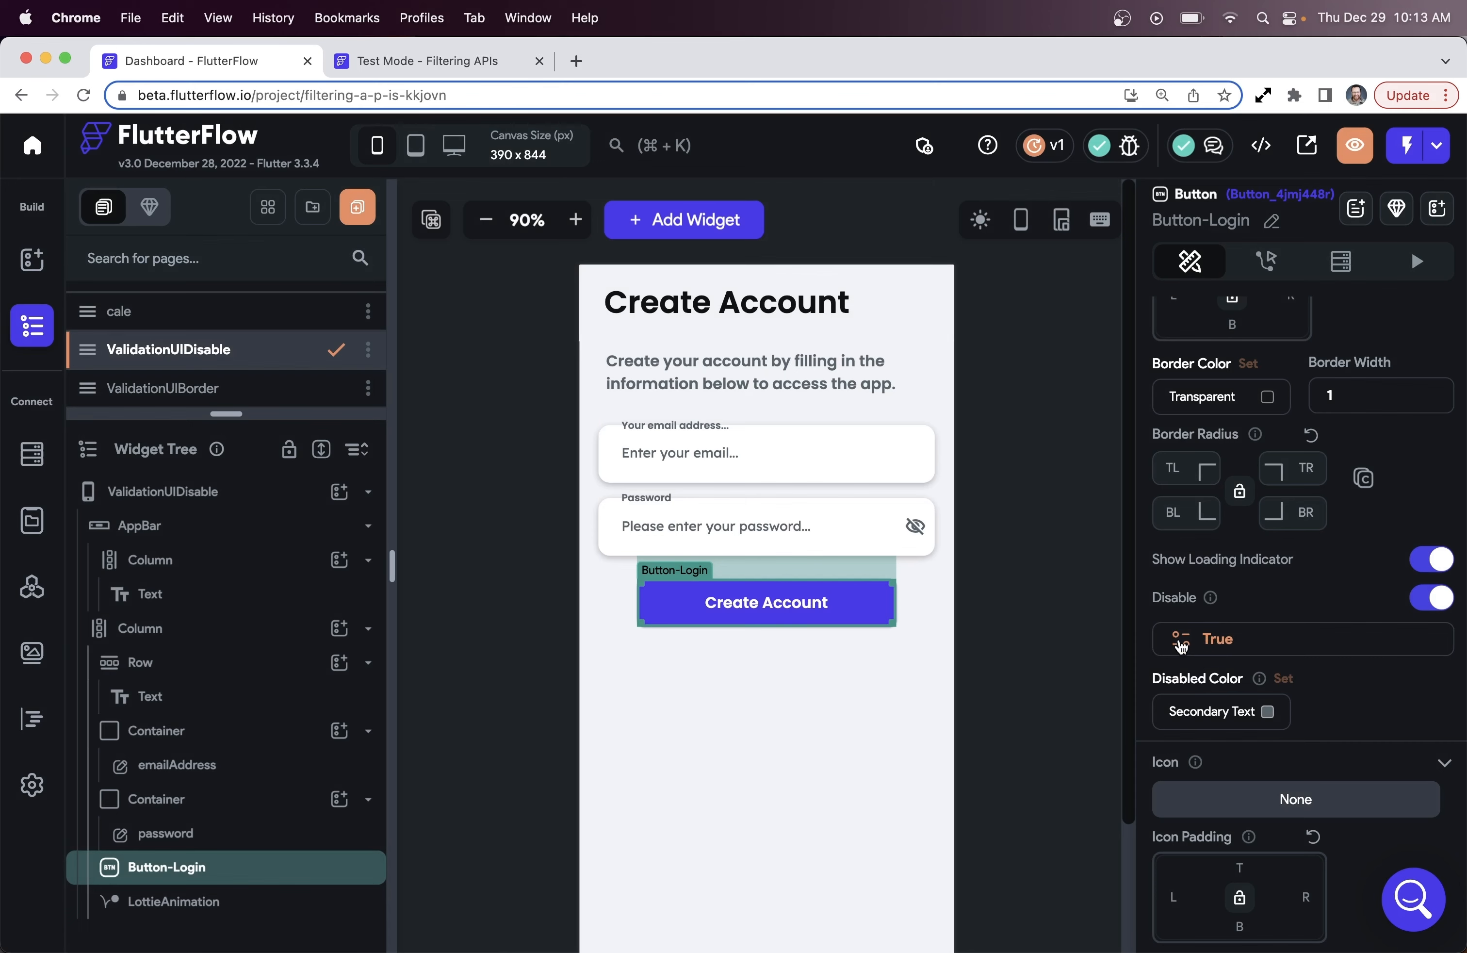
Instant-reload the test-mode app to see the greyed-out button, then return to the editor
{"action": "left_click", "coordinate": [502, 62]}
{"action": "left_click", "coordinate": [1414, 150]}
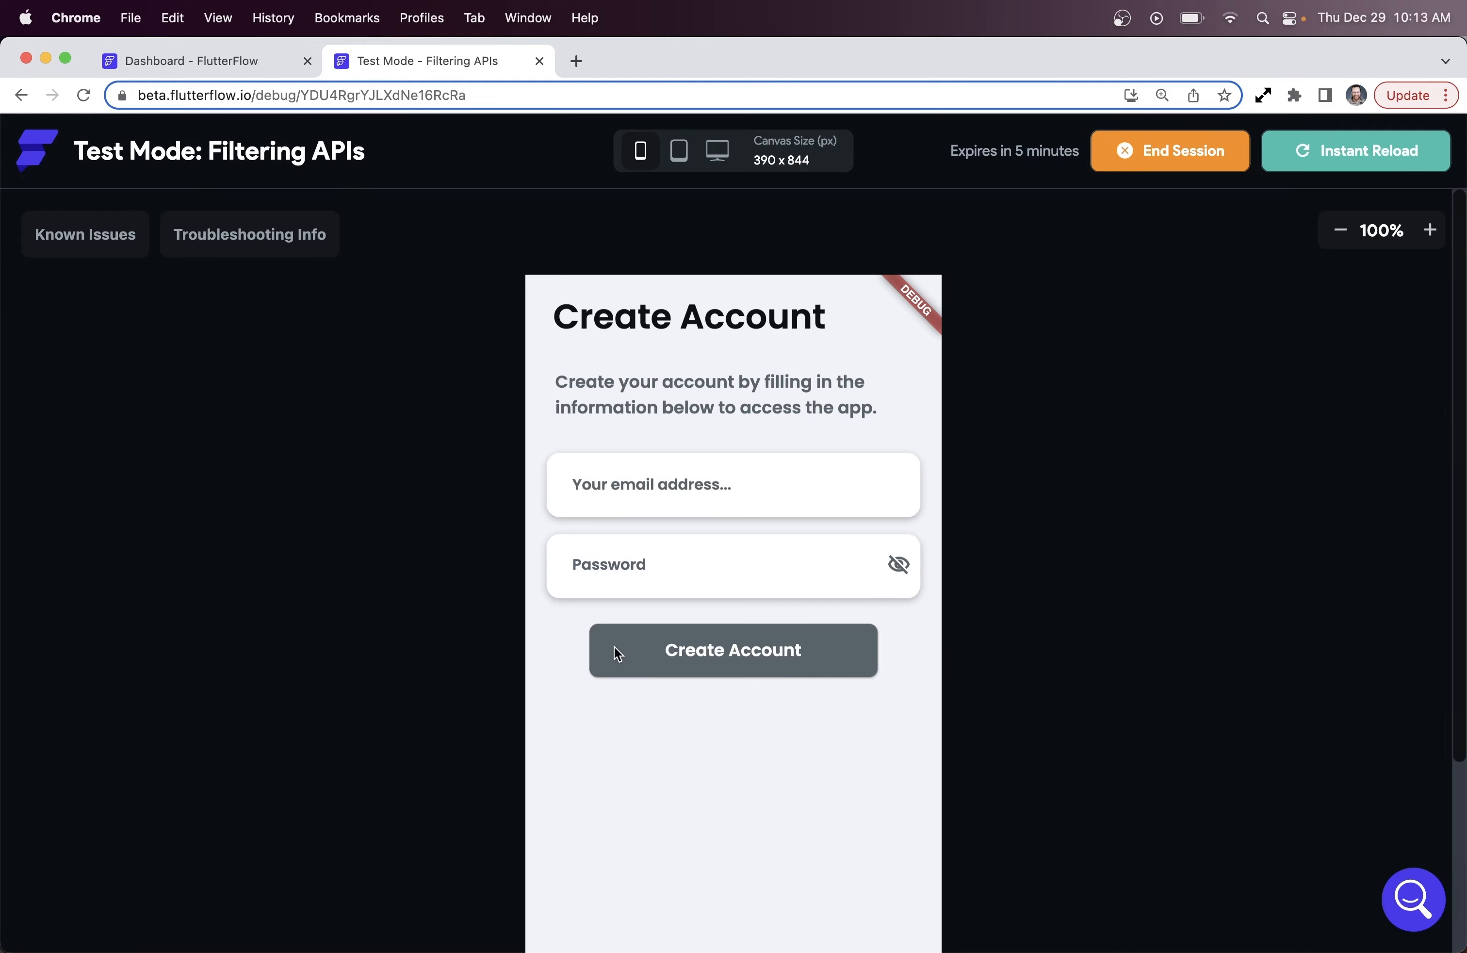
{"action": "left_click", "coordinate": [221, 57]}
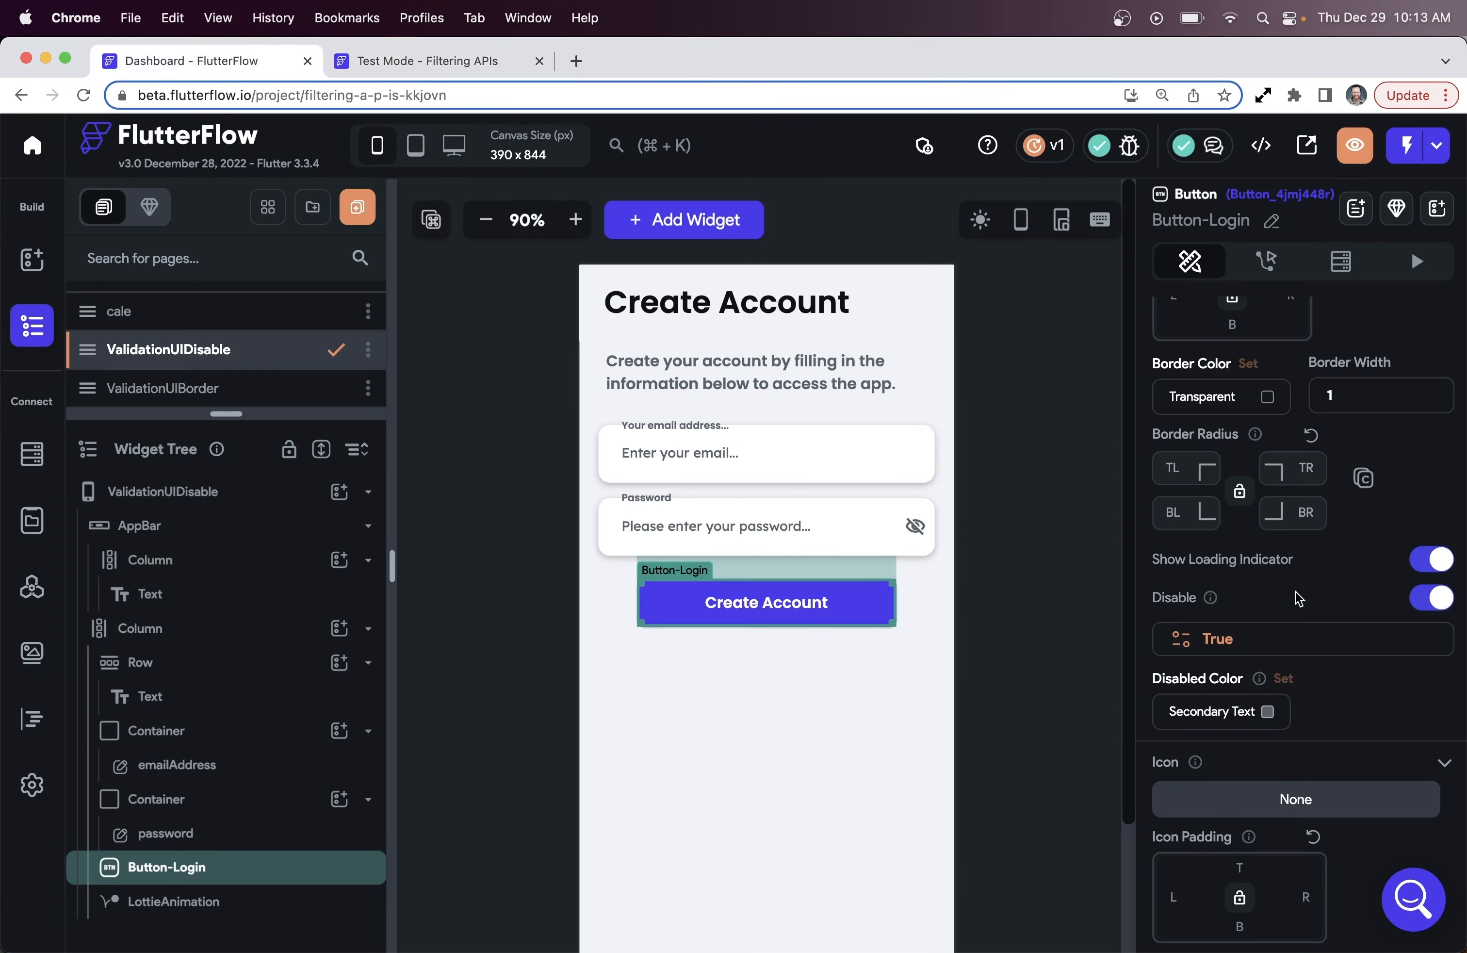
After checking the button's Actions, reopen the Disable value settings, still constant True
{"action": "left_click", "coordinate": [1241, 642]}
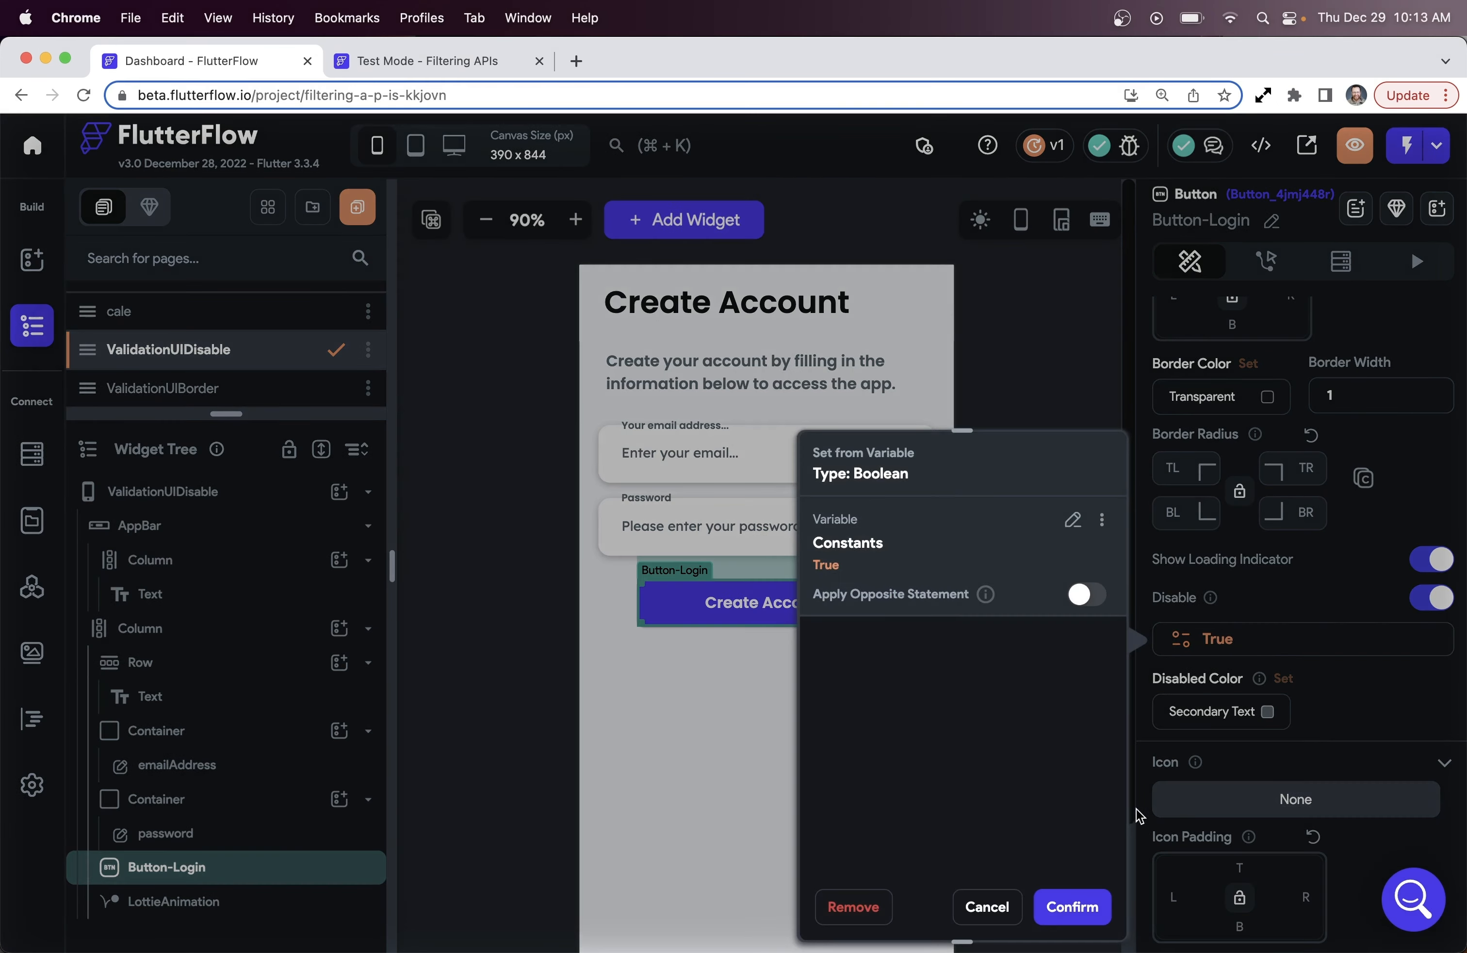
{"action": "left_click", "coordinate": [1007, 906]}
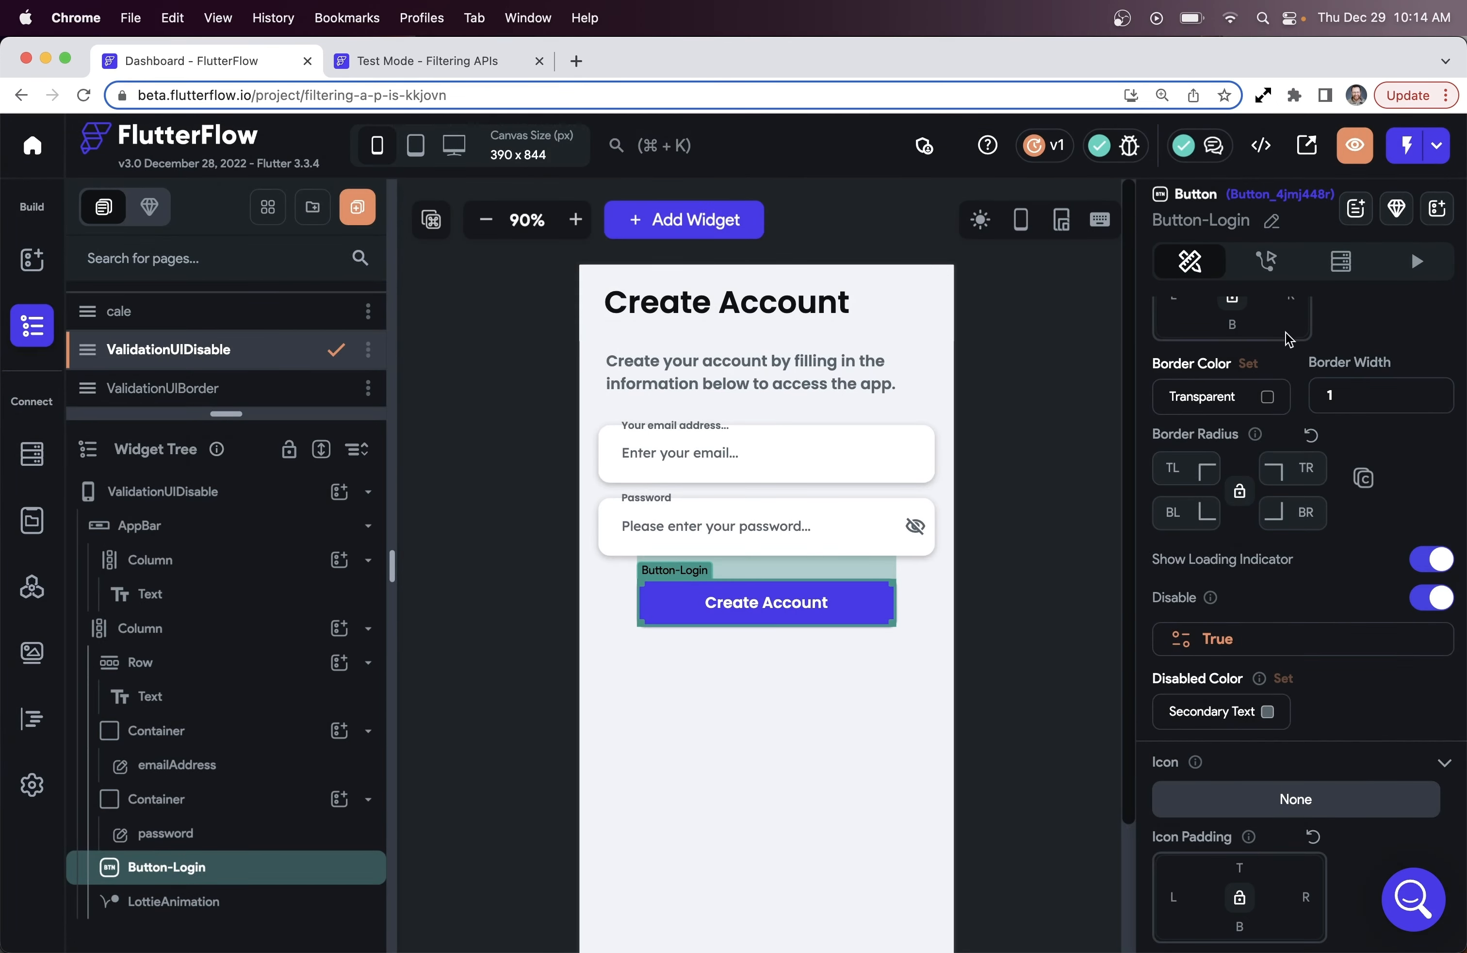
{"action": "left_click", "coordinate": [1262, 258]}
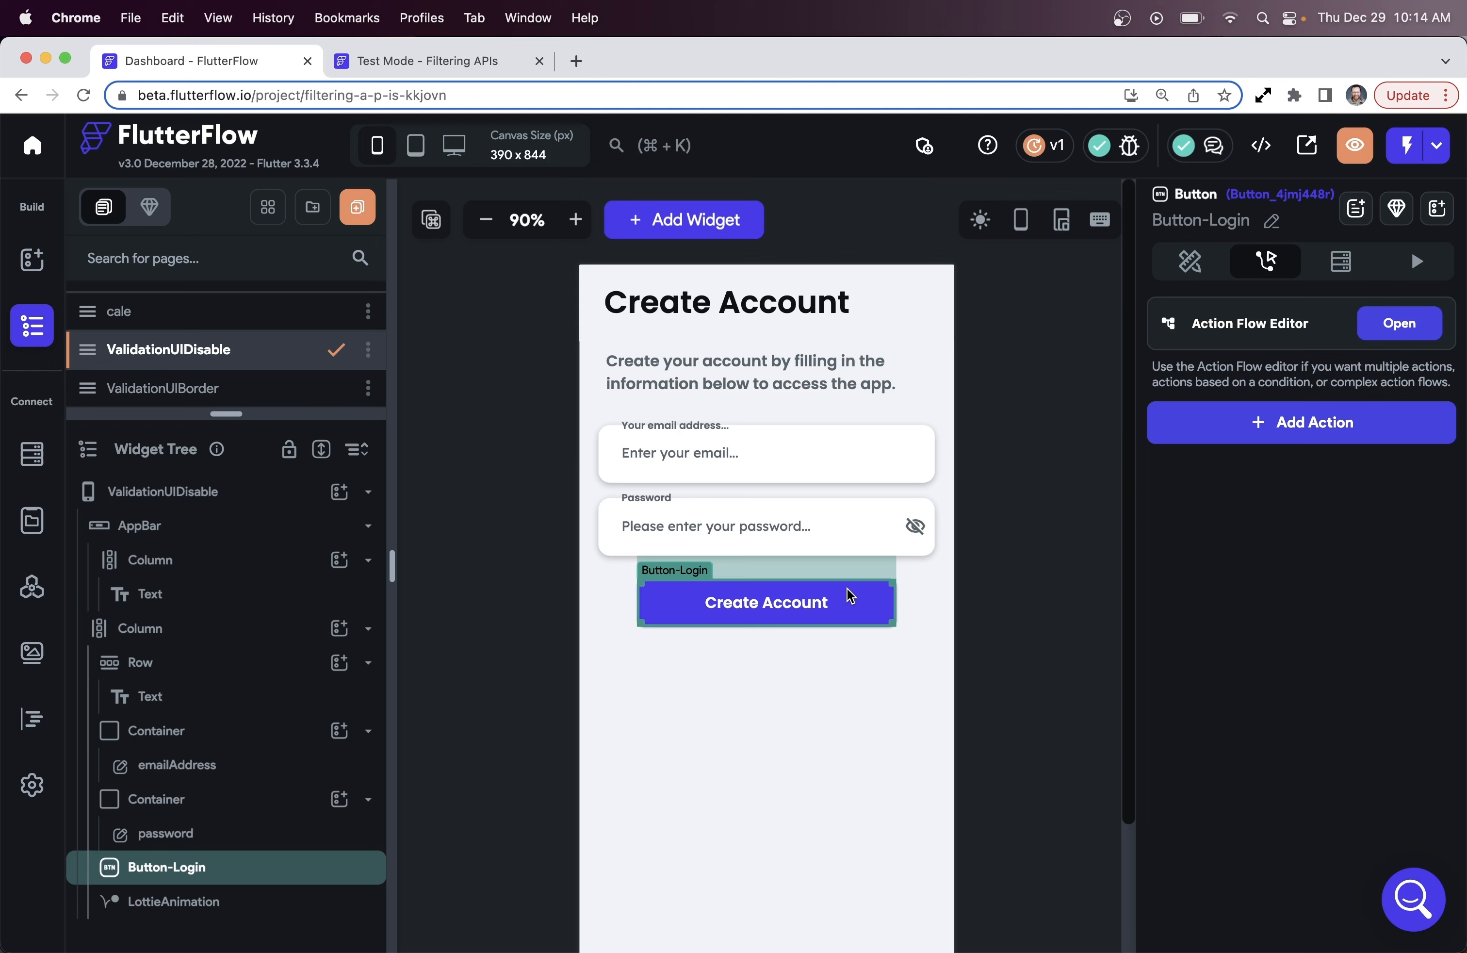
{"action": "left_click", "coordinate": [1181, 263]}
{"action": "scroll", "coordinate": [1265, 594], "scroll_direction": "down", "scroll_amount": 12}
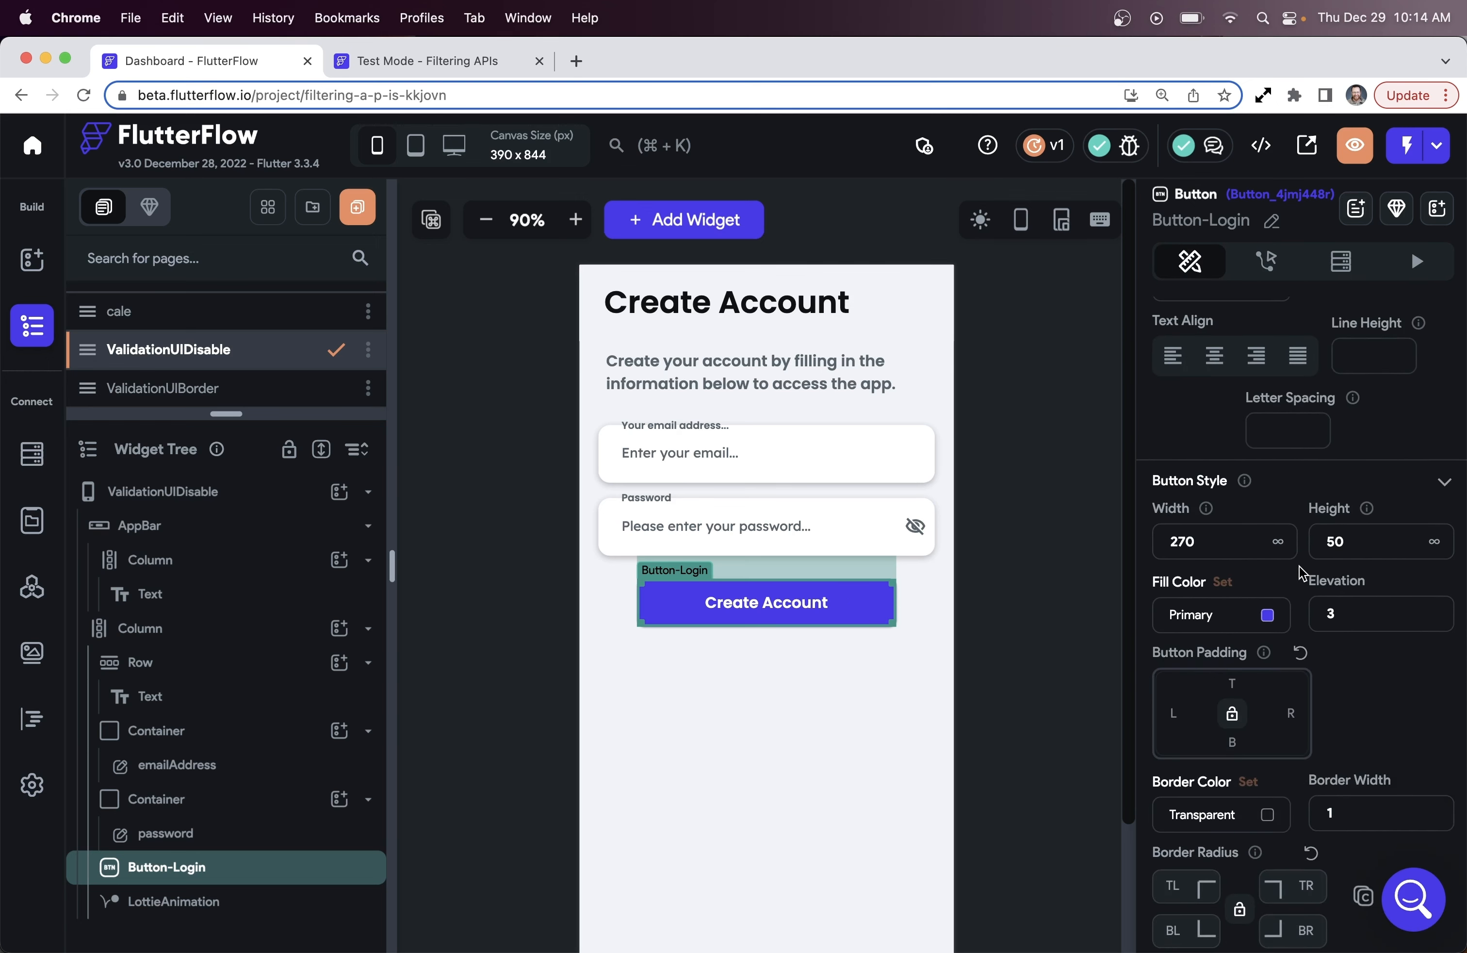
{"action": "scroll", "coordinate": [1256, 563], "scroll_direction": "down", "scroll_amount": 8}
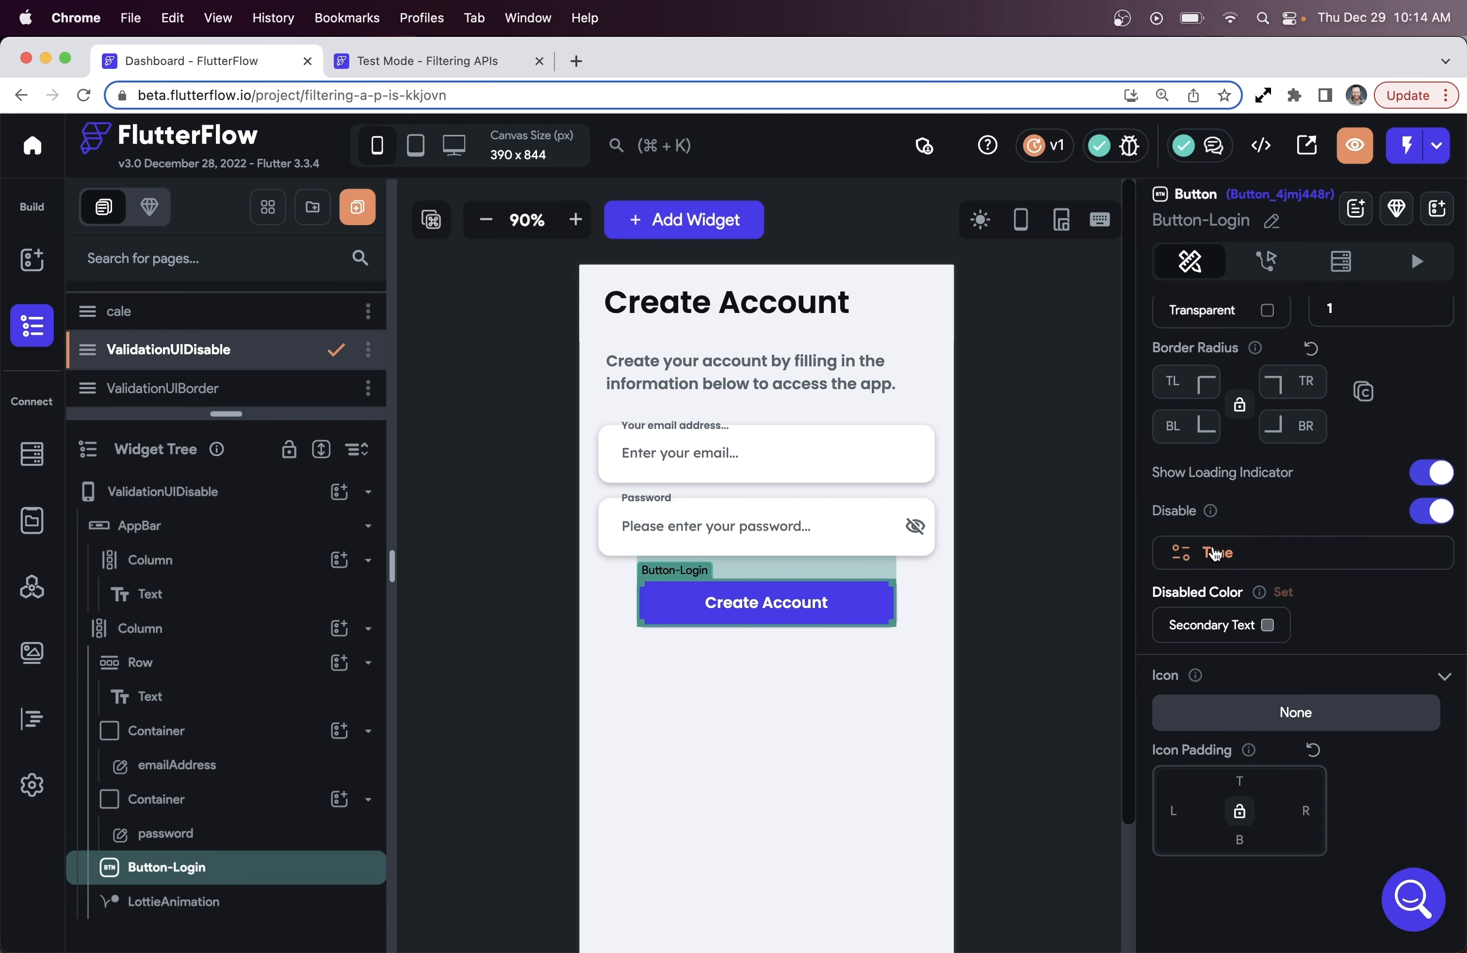
{"action": "left_click", "coordinate": [1215, 552]}
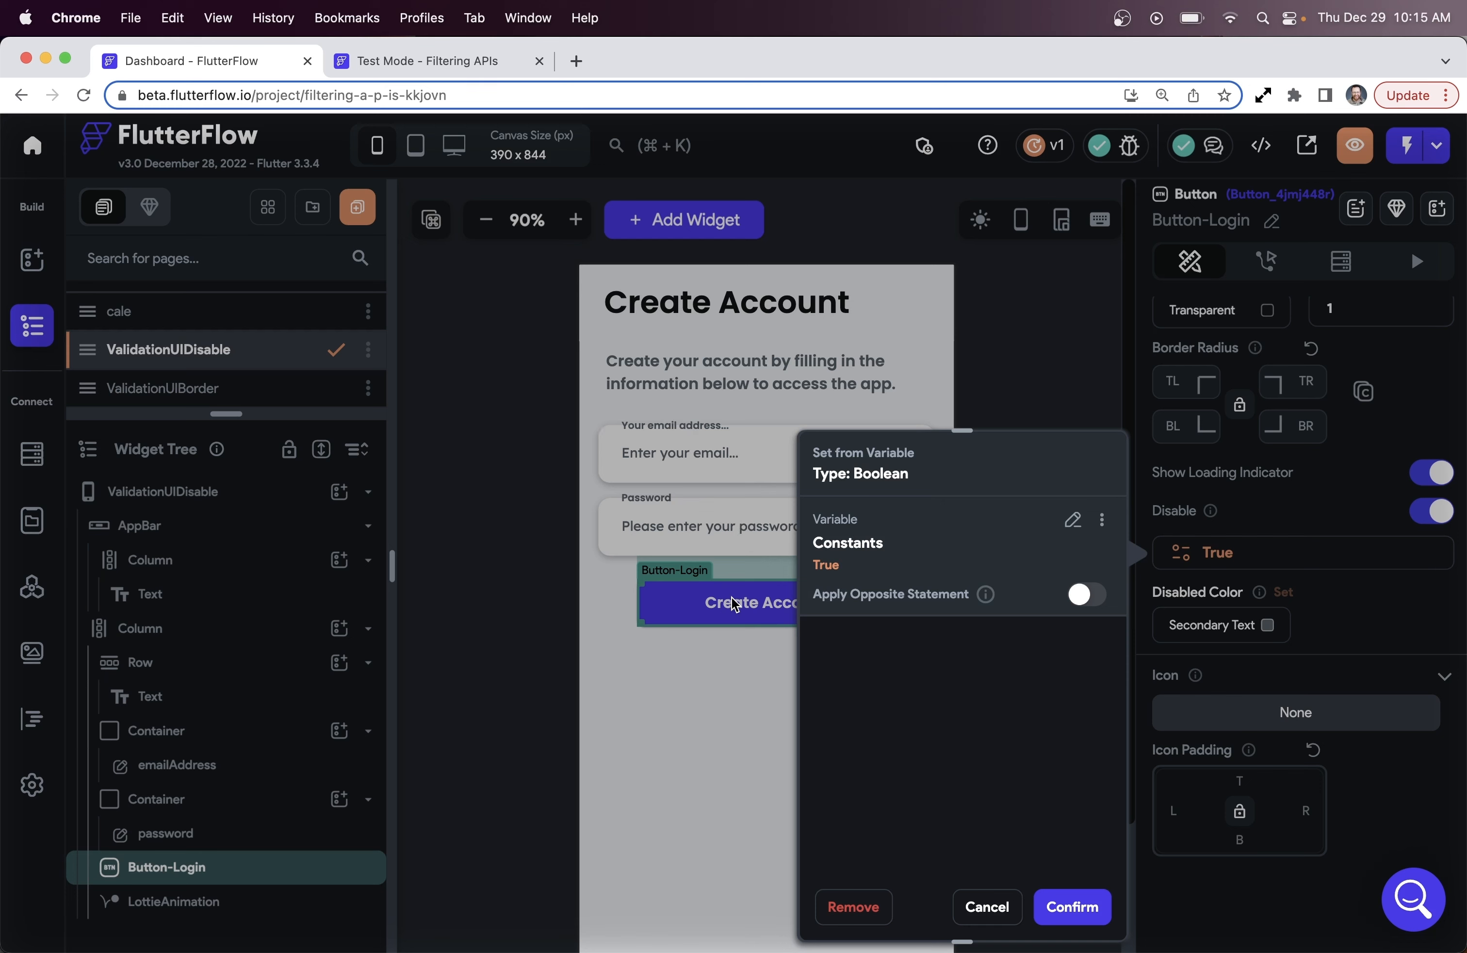
Replace True with Combine Conditions (AND) of Widget State emailAddress and password
{"action": "left_click", "coordinate": [1074, 528]}
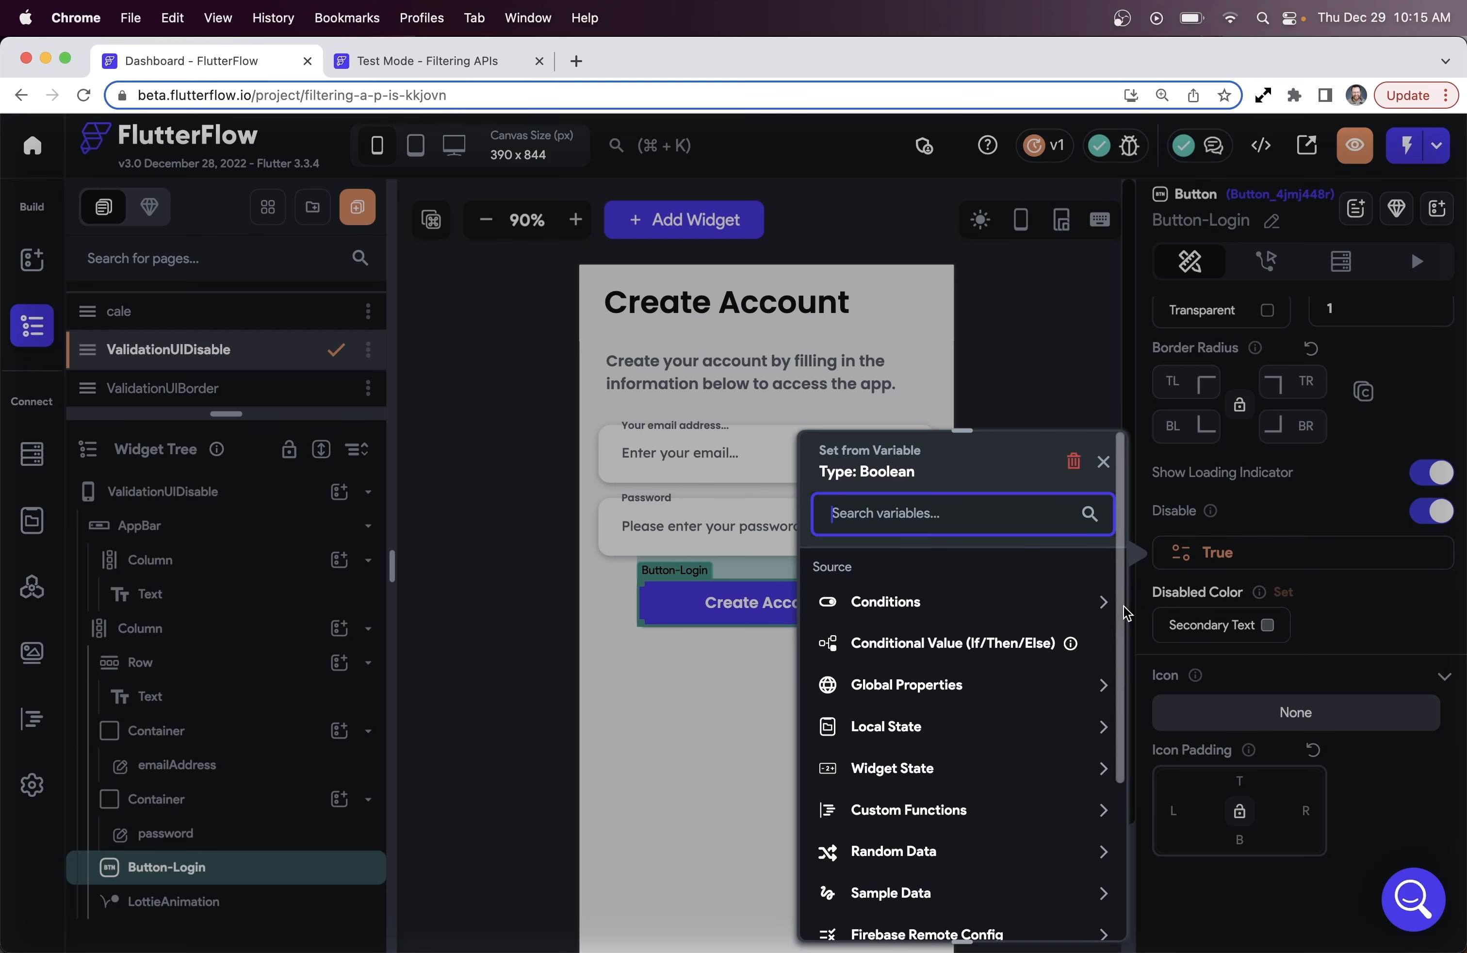
{"action": "left_click", "coordinate": [1104, 604]}
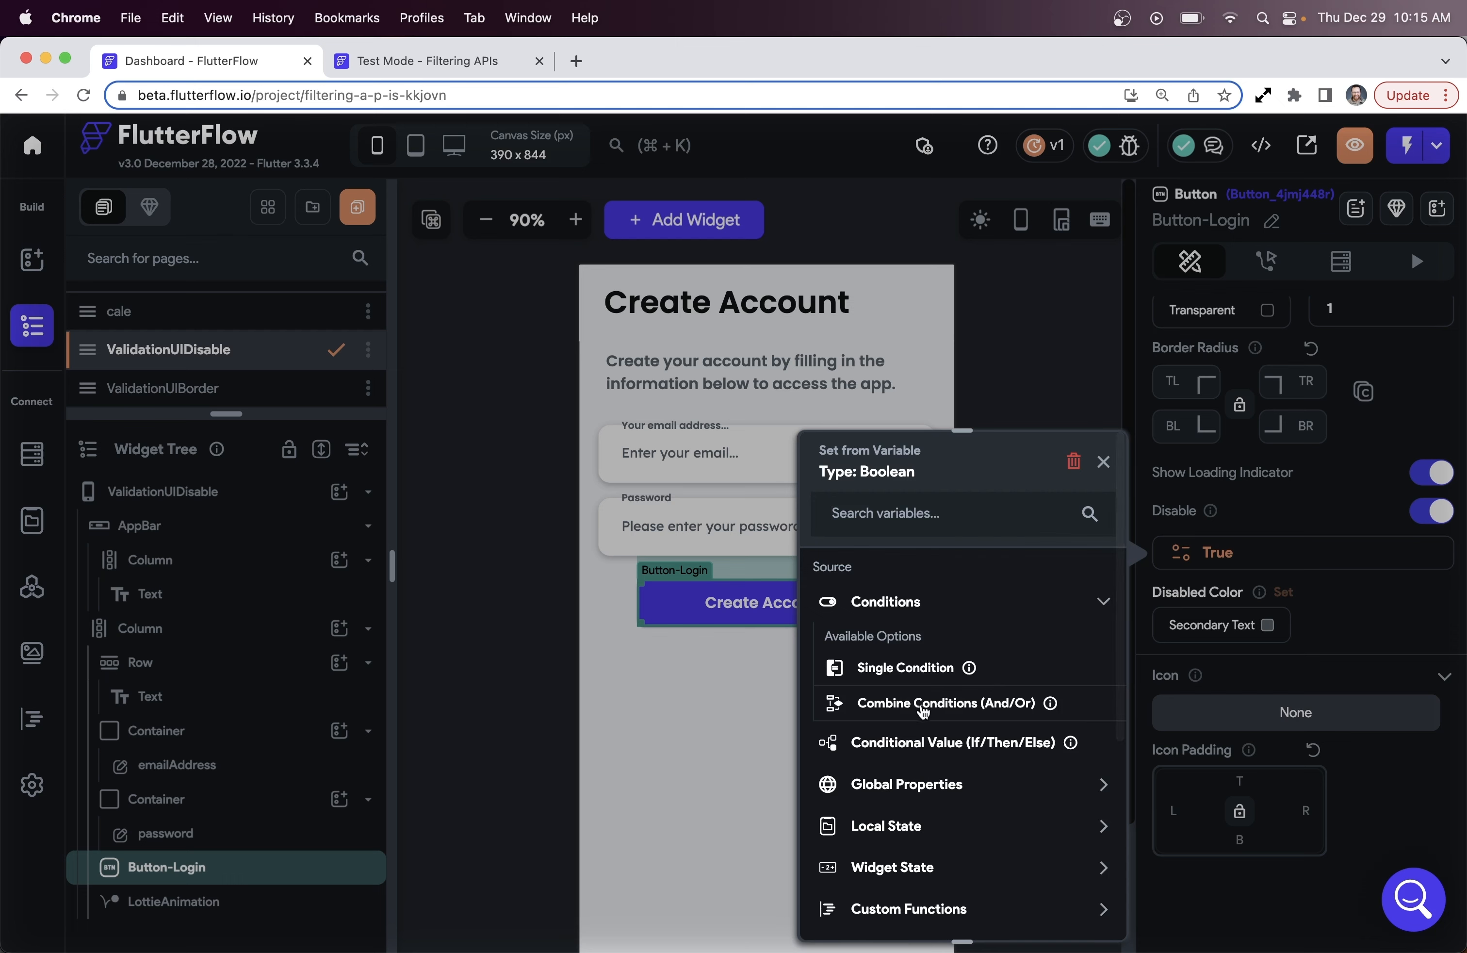
{"action": "left_click", "coordinate": [994, 711]}
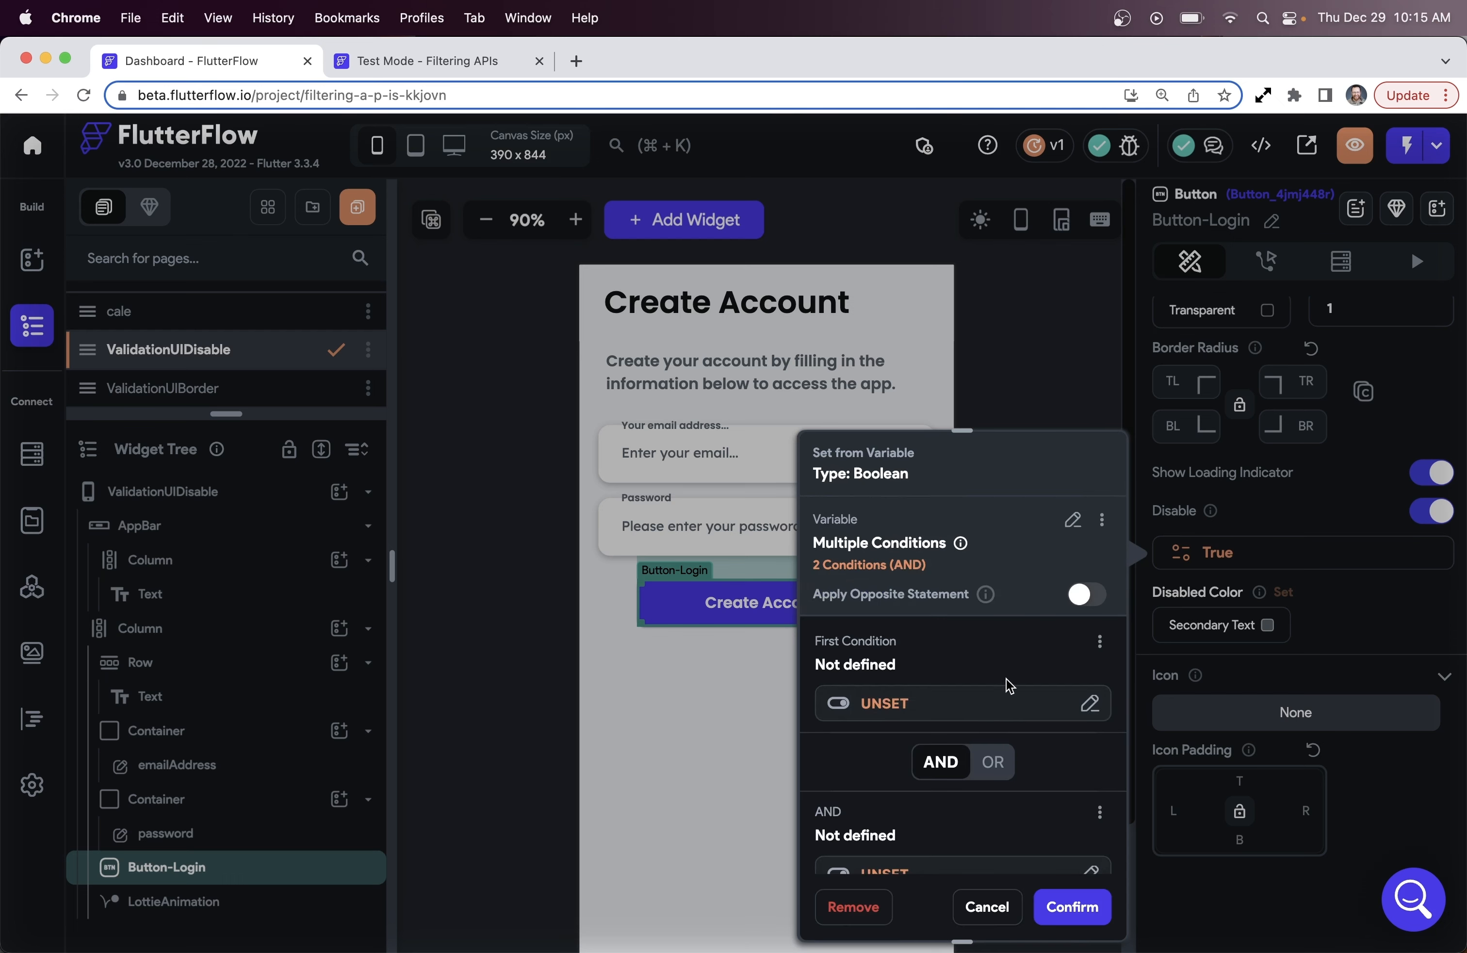
{"action": "scroll", "coordinate": [1007, 690], "scroll_direction": "down", "scroll_amount": 2}
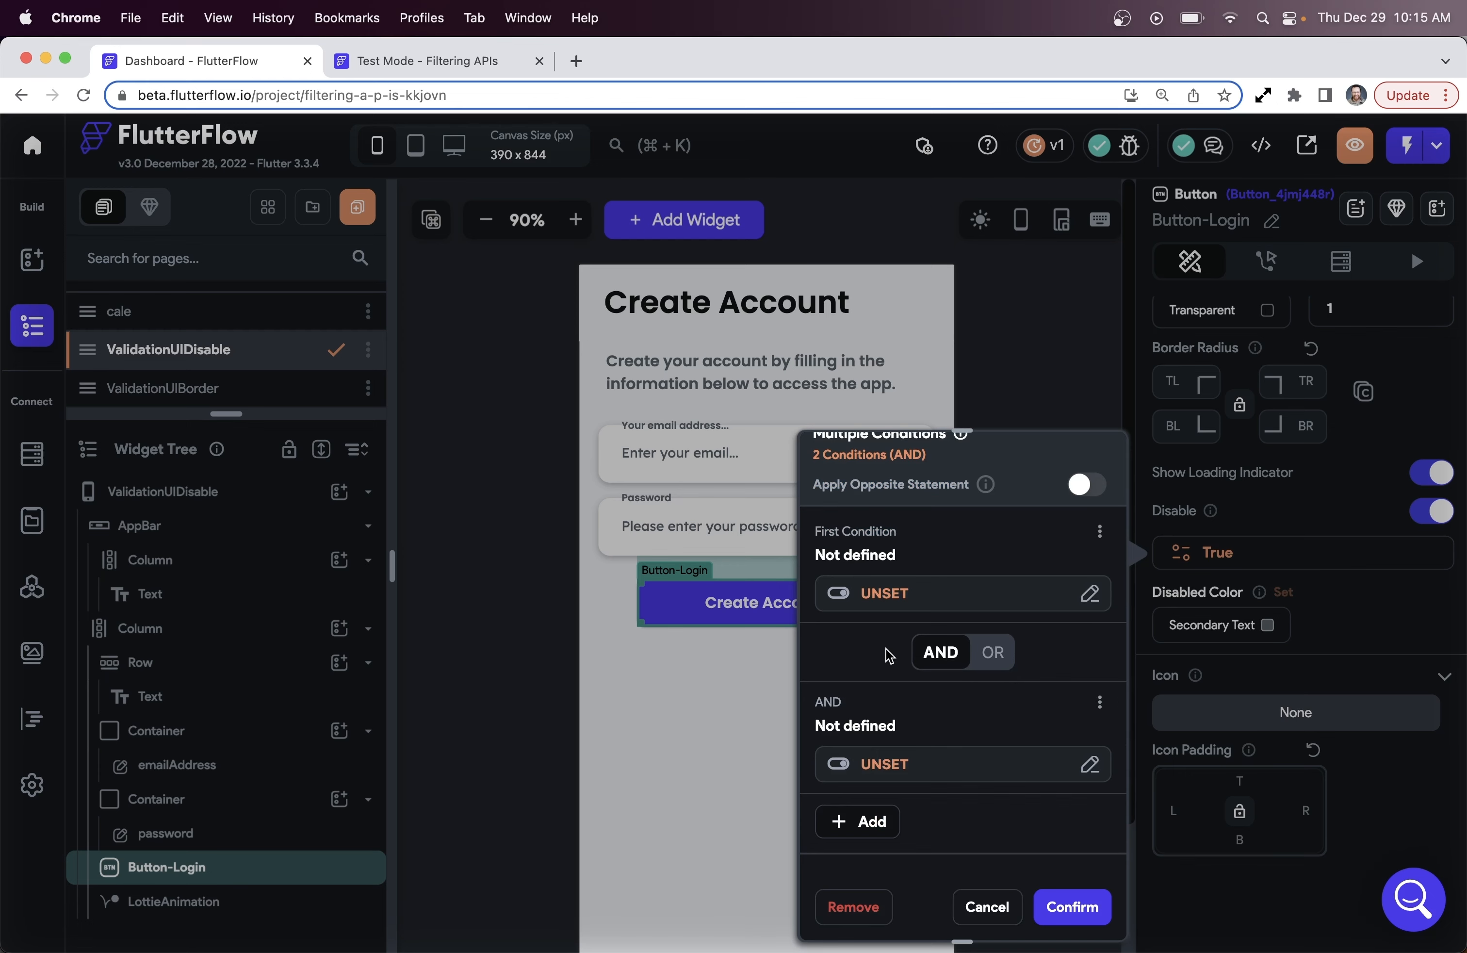
{"action": "left_click", "coordinate": [892, 598]}
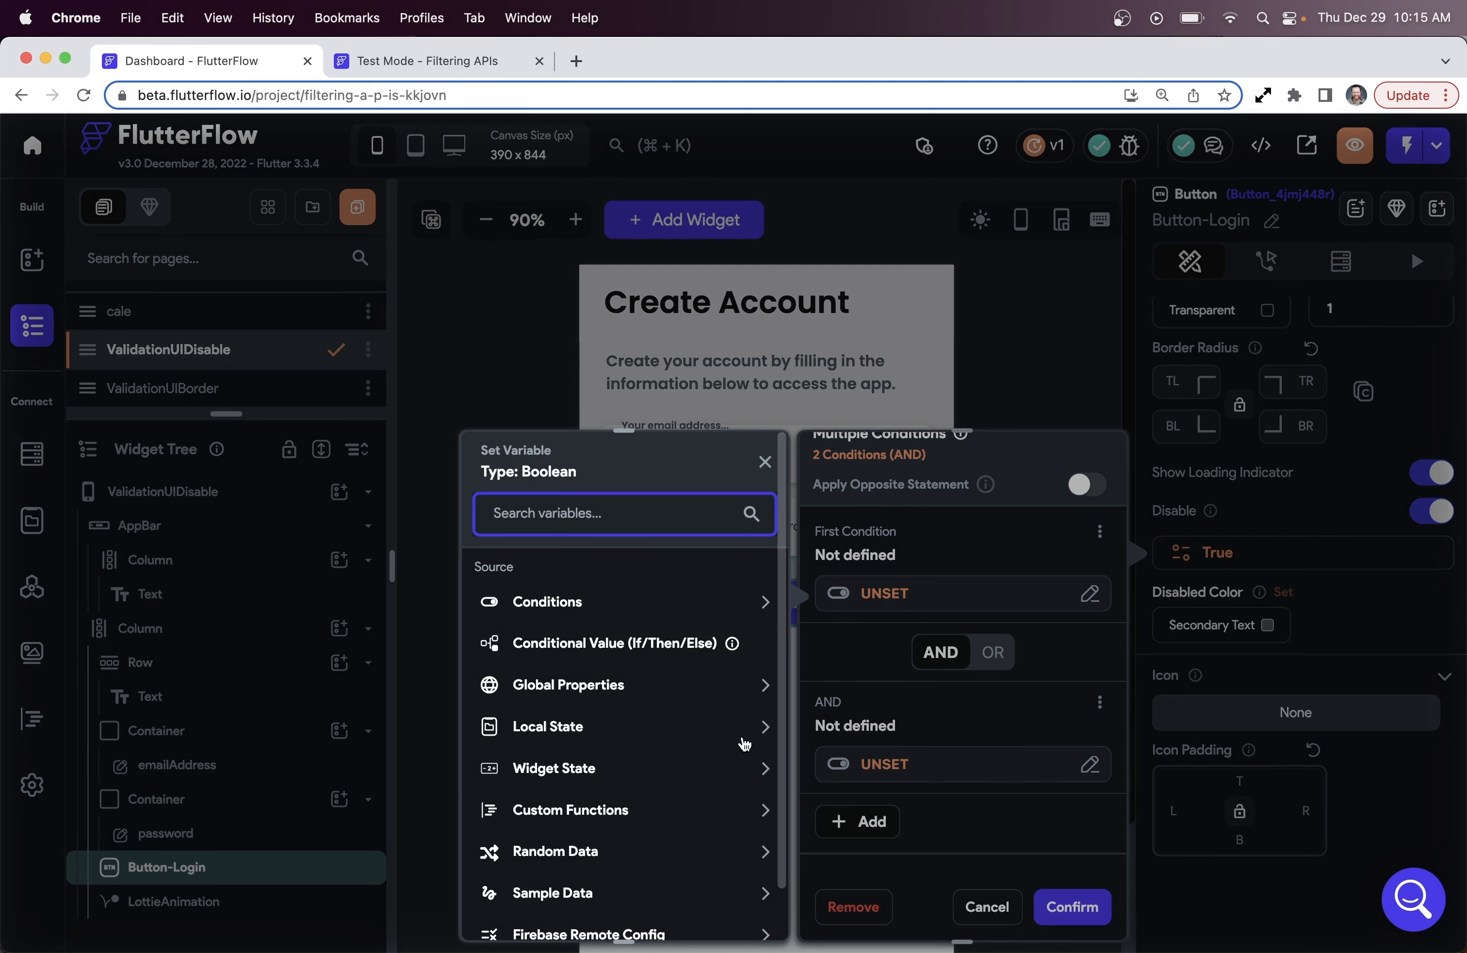
{"action": "left_click", "coordinate": [765, 767]}
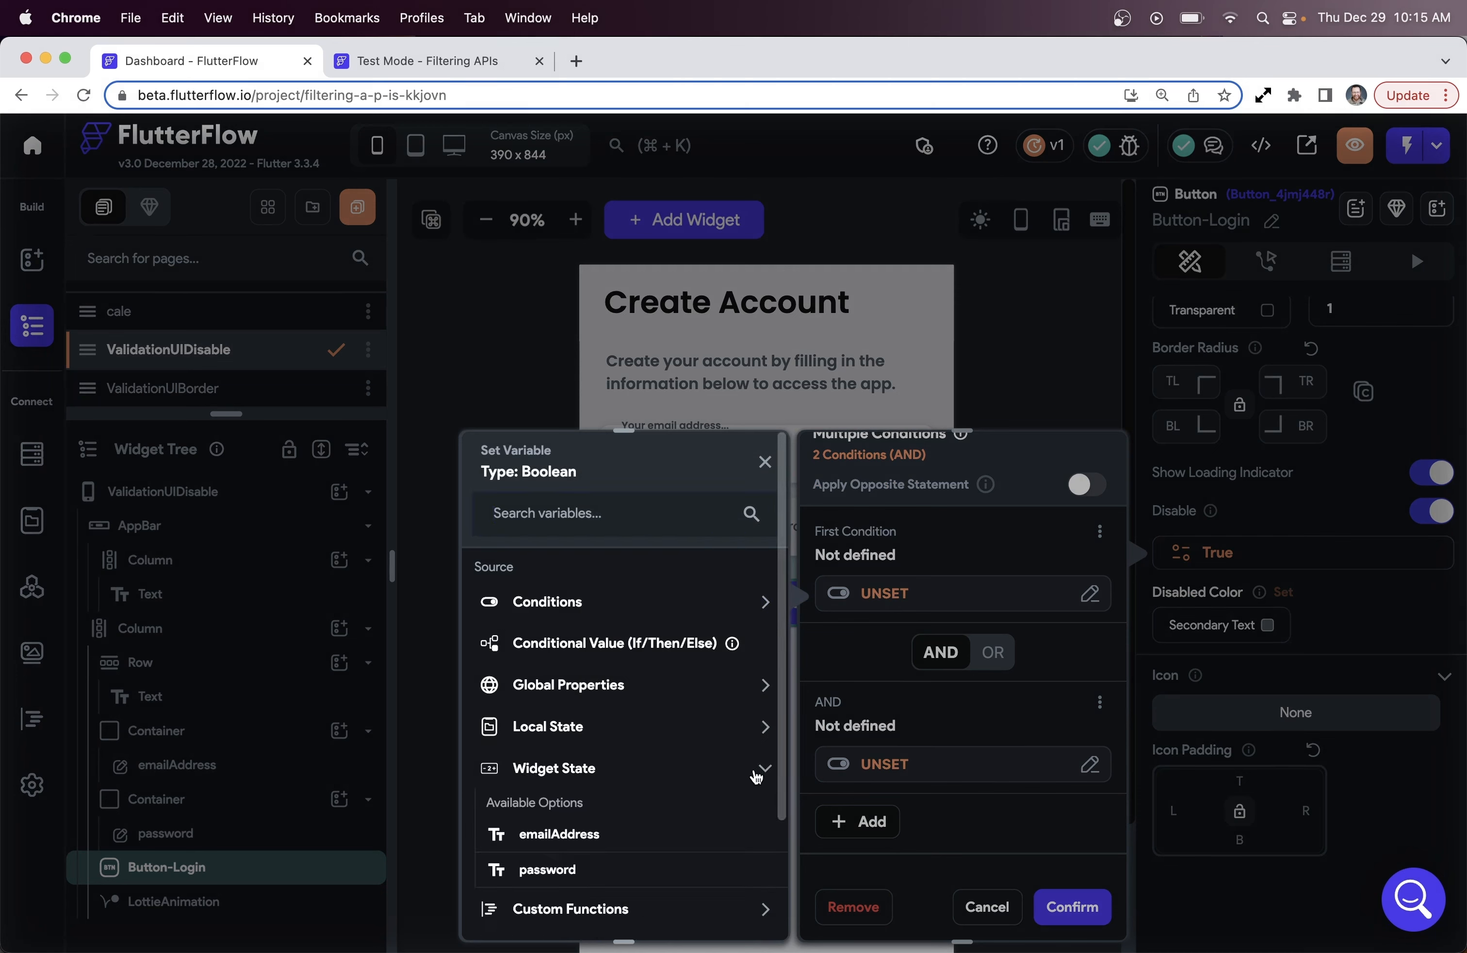
{"action": "left_click", "coordinate": [583, 836]}
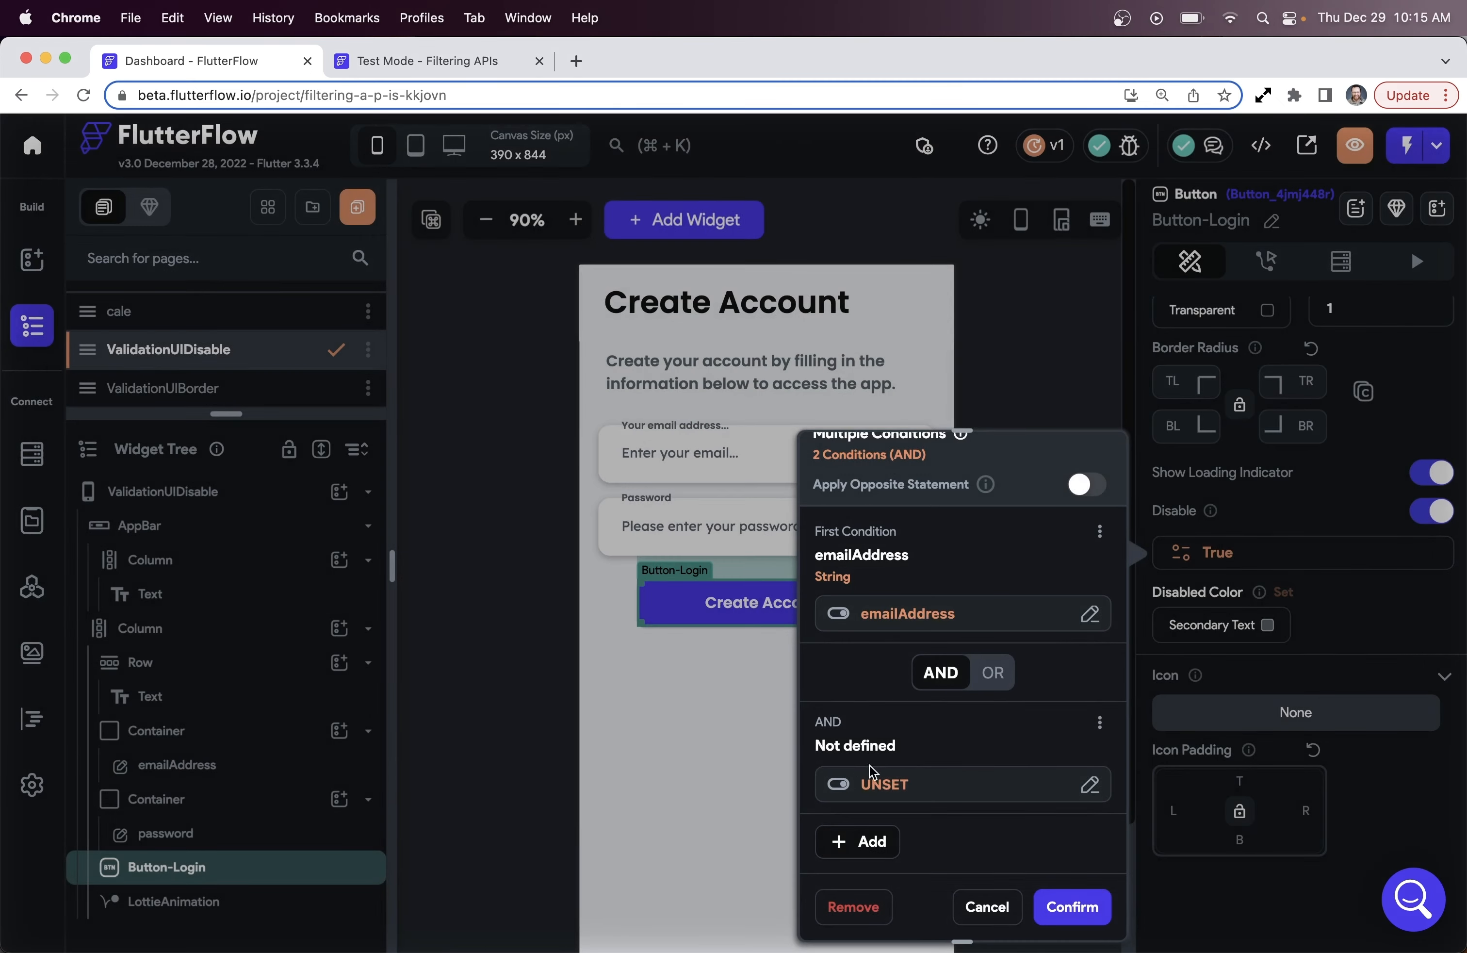
{"action": "left_click", "coordinate": [913, 787]}
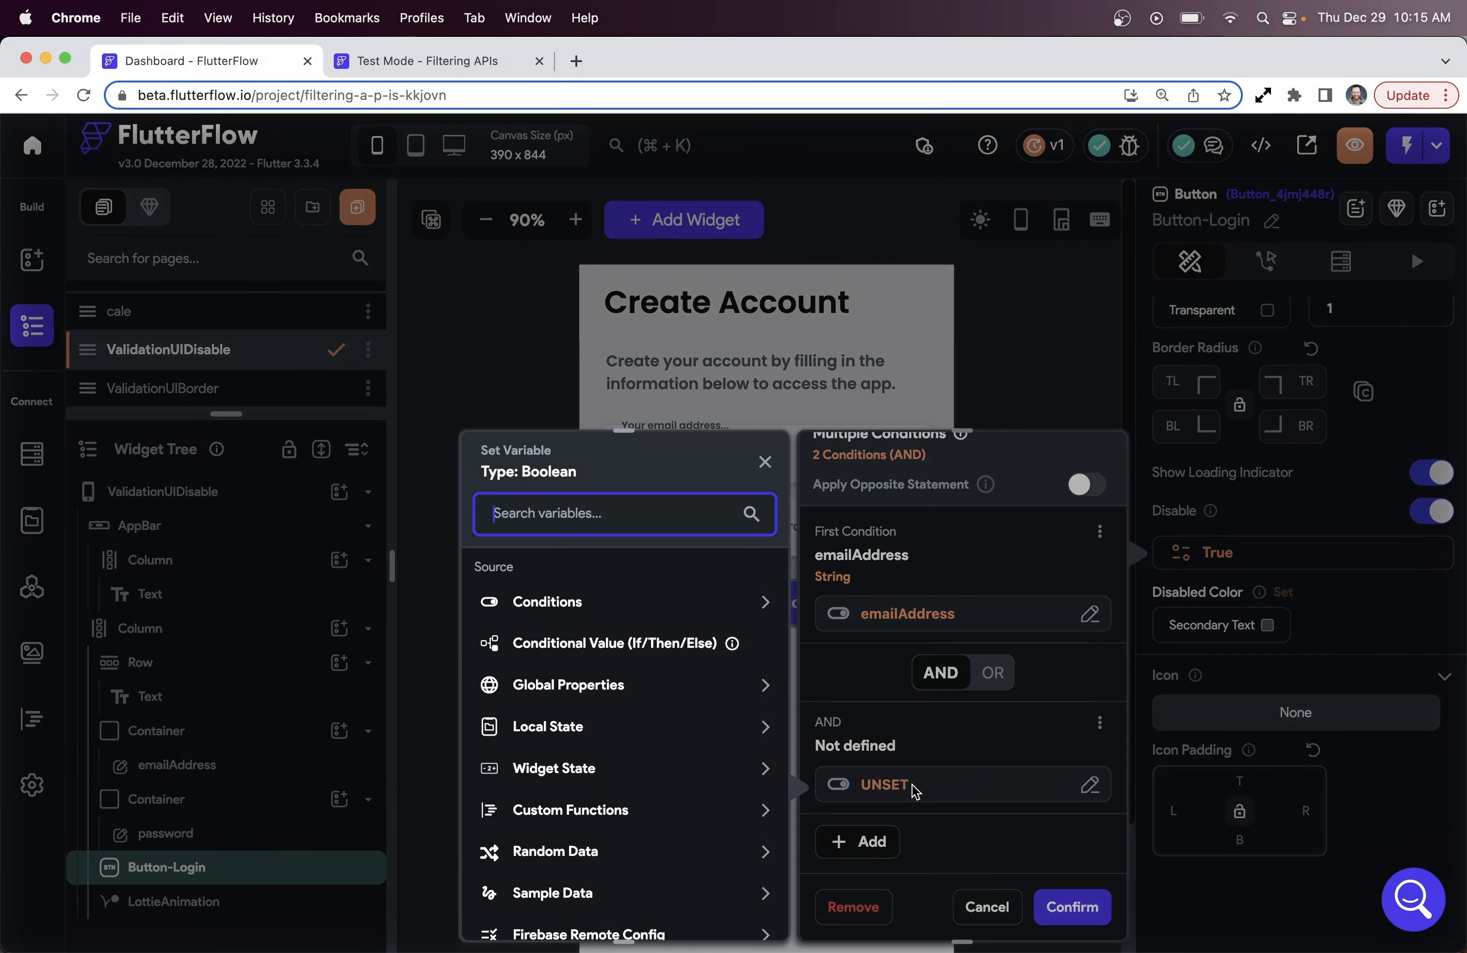
{"action": "left_click", "coordinate": [752, 777]}
{"action": "left_click", "coordinate": [589, 868]}
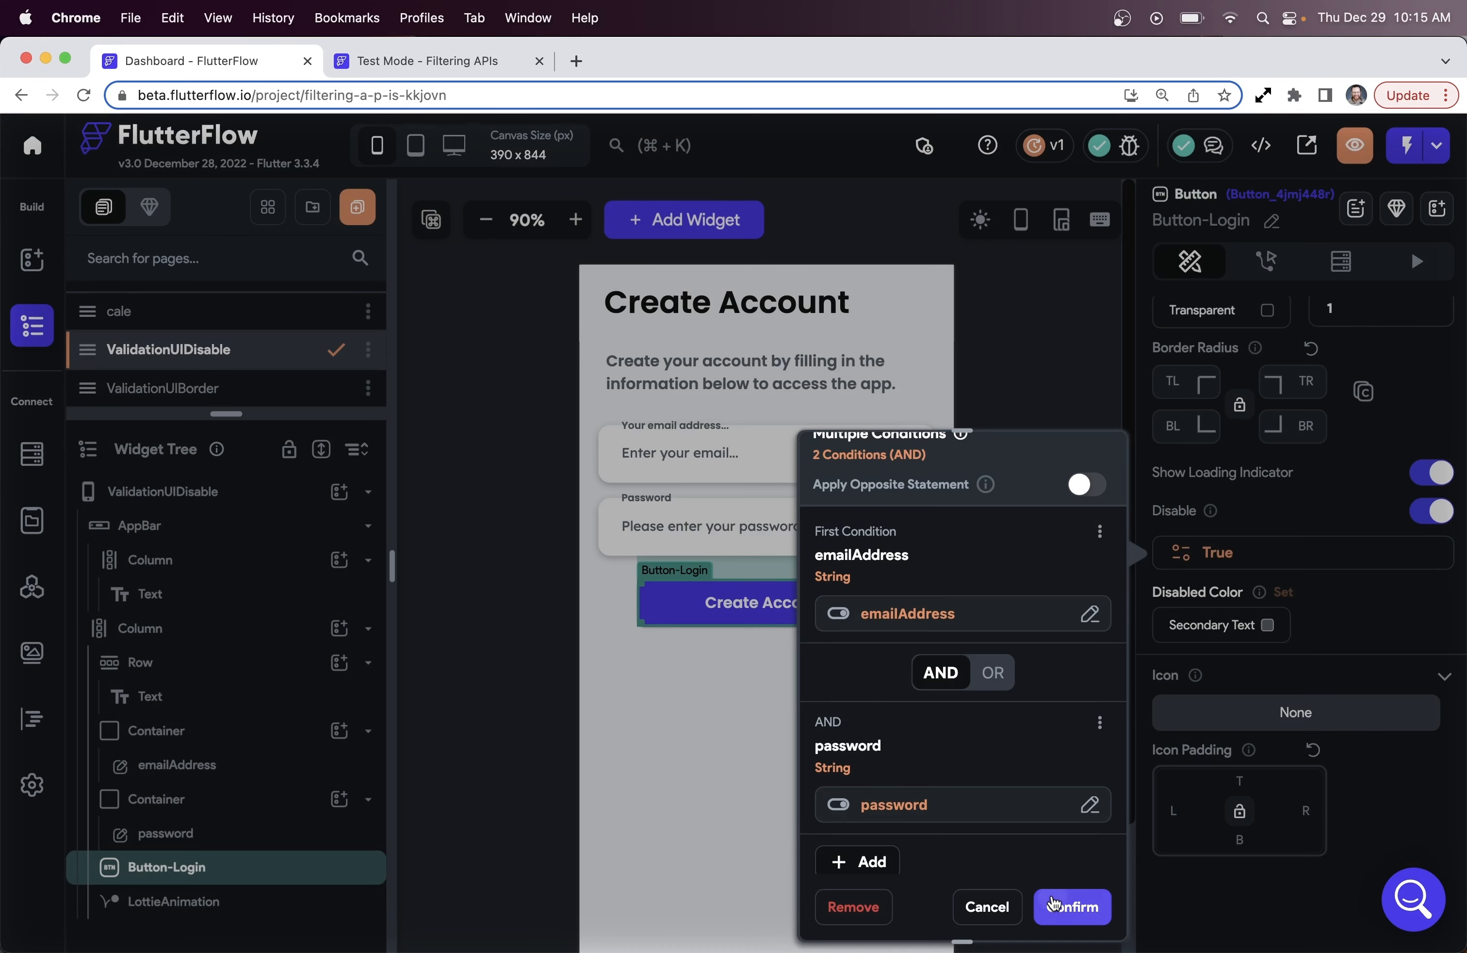
{"action": "left_click", "coordinate": [1072, 906]}
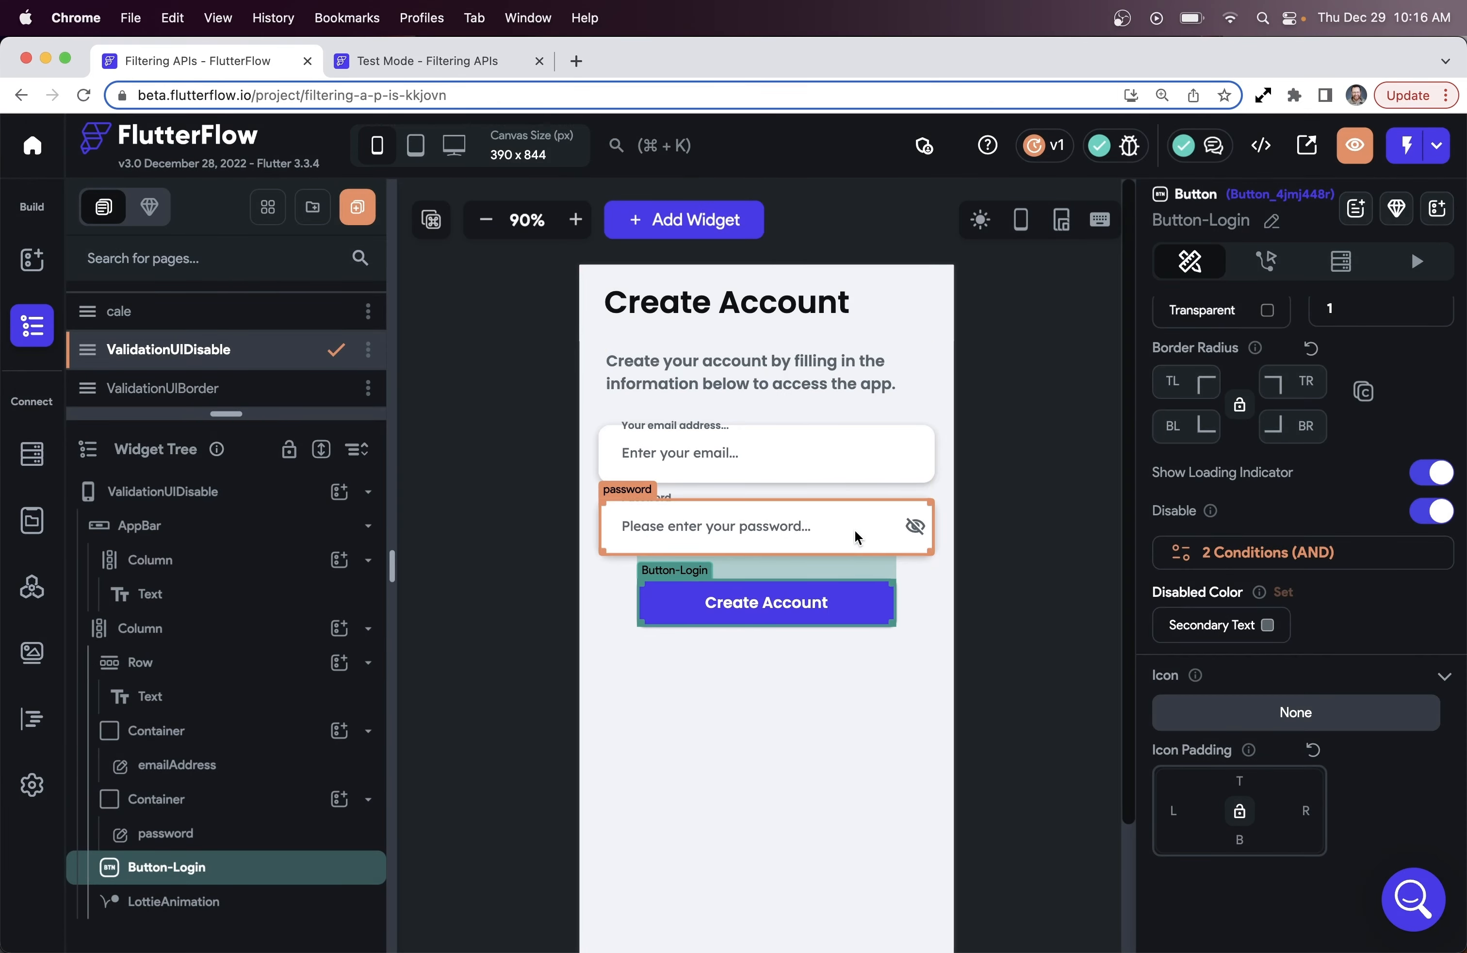
Reopen the emailAddress condition and switch it to a Single Condition comparison
{"action": "left_click", "coordinate": [1309, 557]}
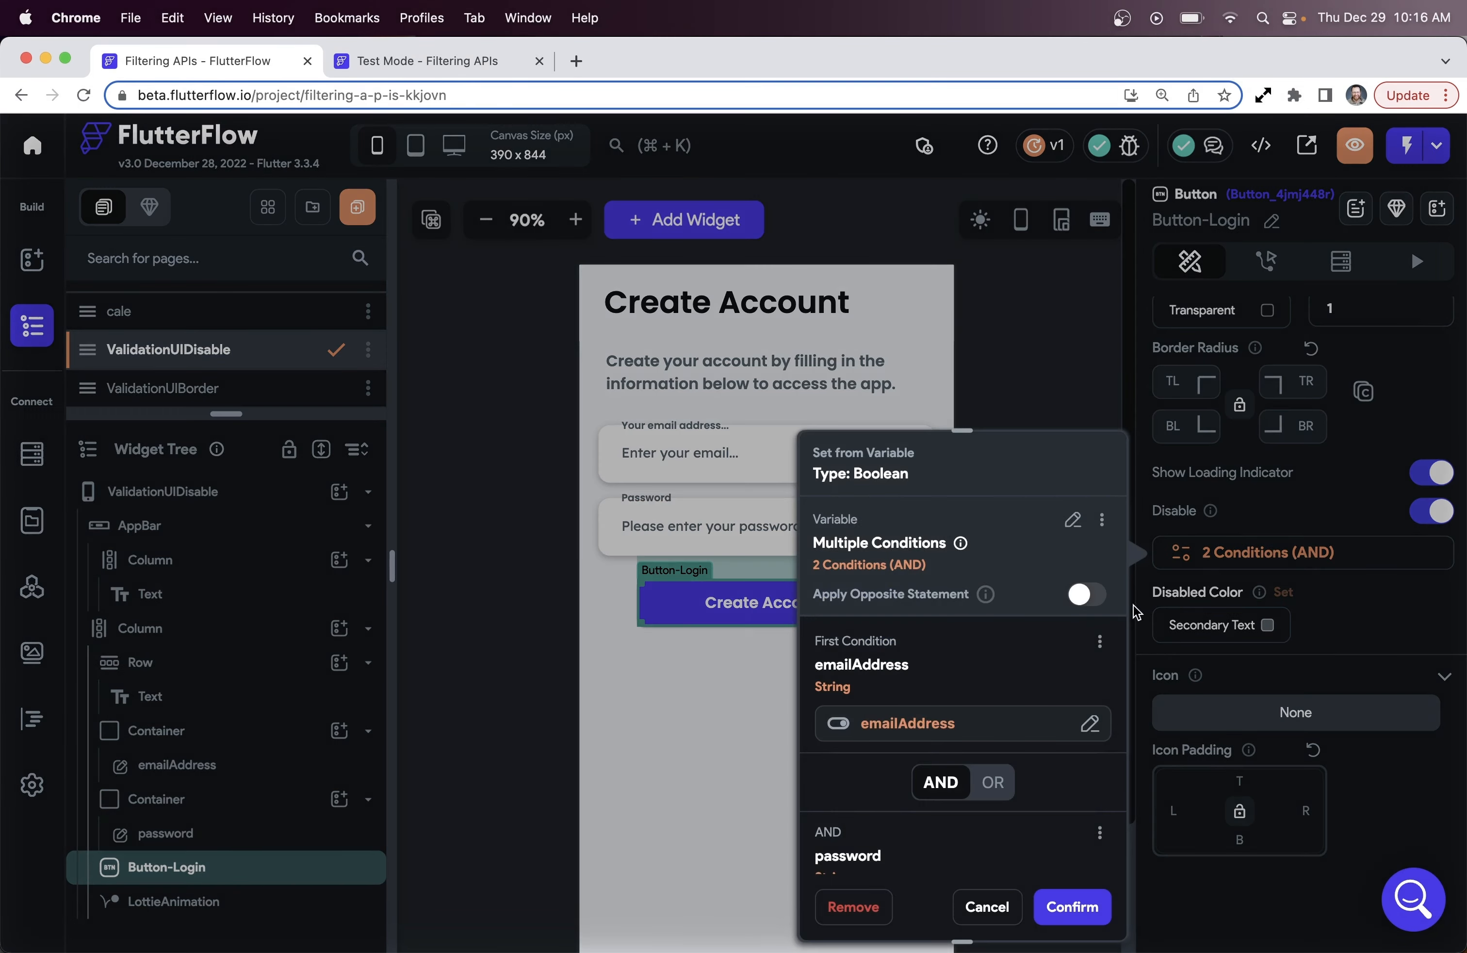
{"action": "left_click", "coordinate": [976, 727]}
{"action": "left_click", "coordinate": [734, 523]}
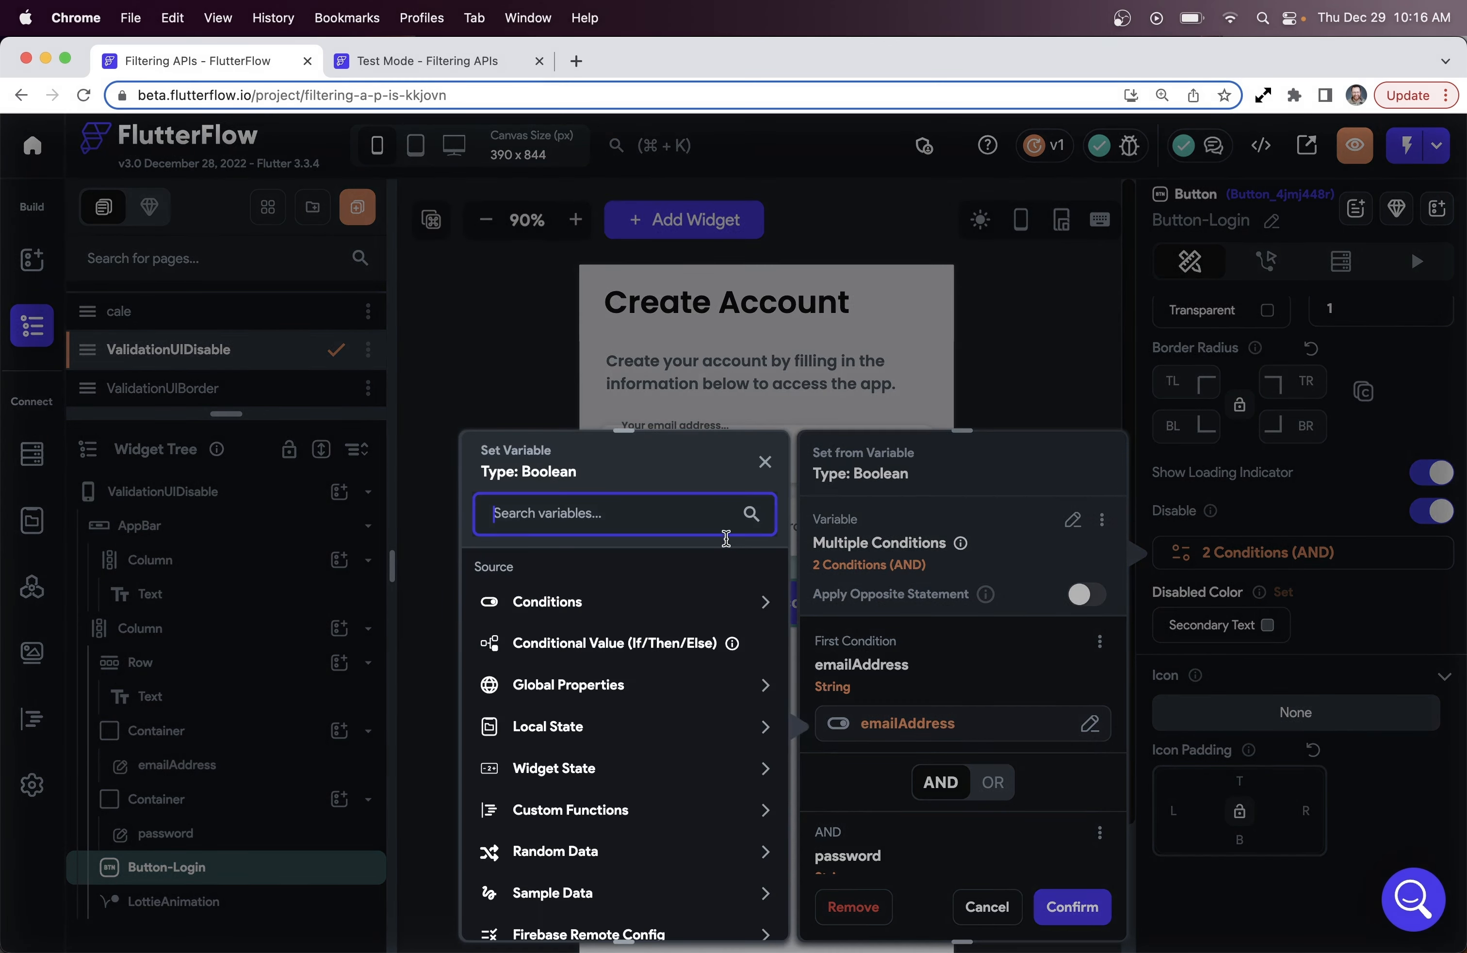
{"action": "left_click", "coordinate": [762, 768]}
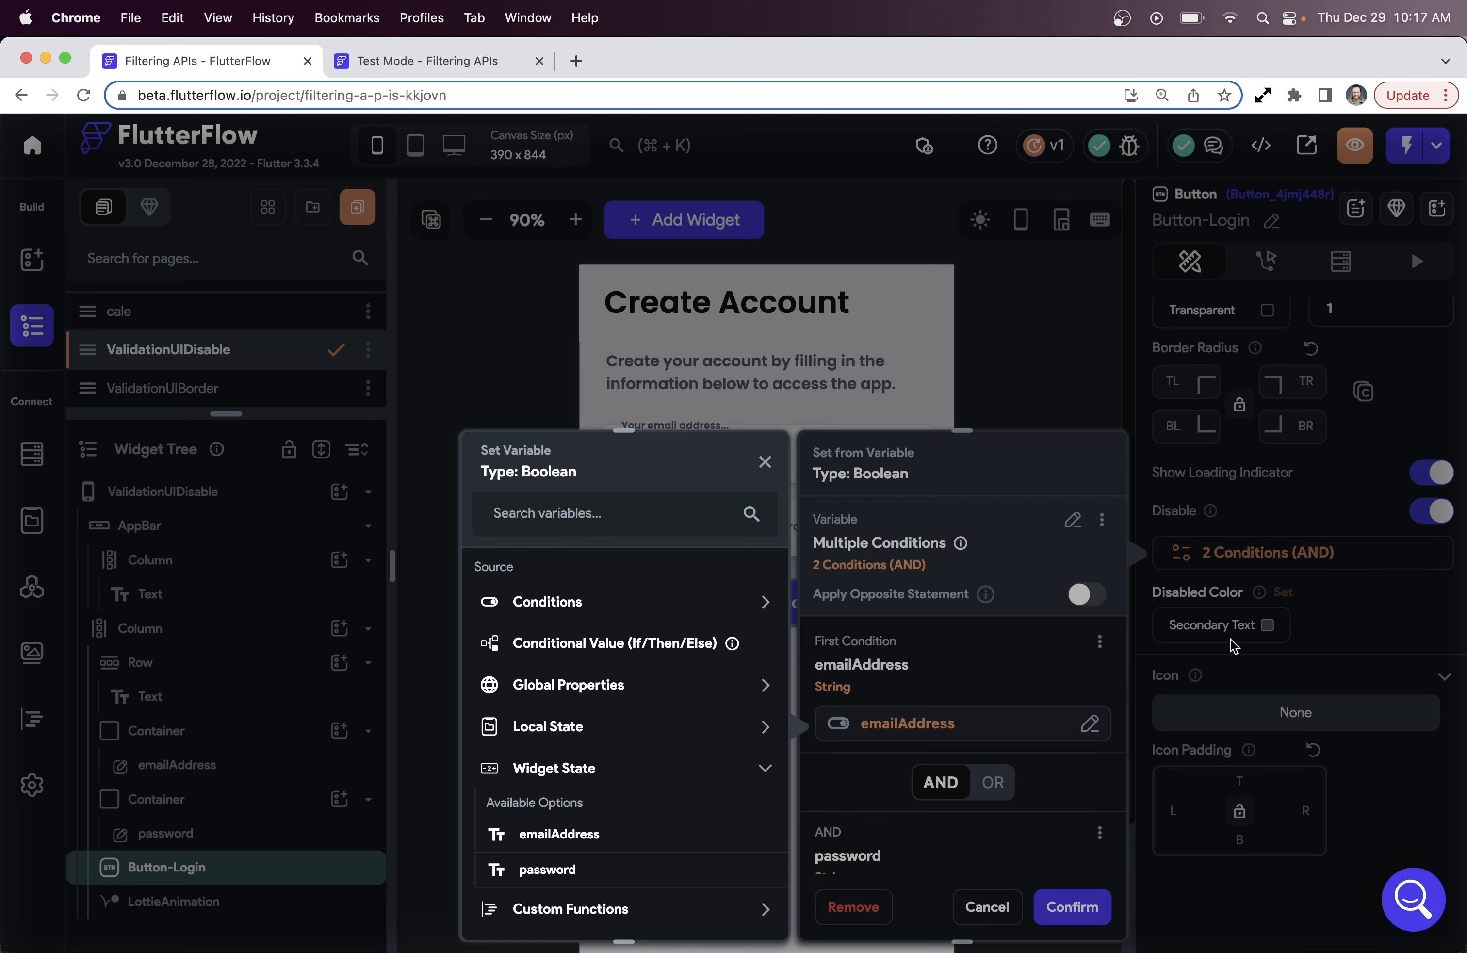
{"action": "left_click", "coordinate": [1249, 563]}
{"action": "left_click", "coordinate": [764, 769]}
{"action": "left_click", "coordinate": [759, 604]}
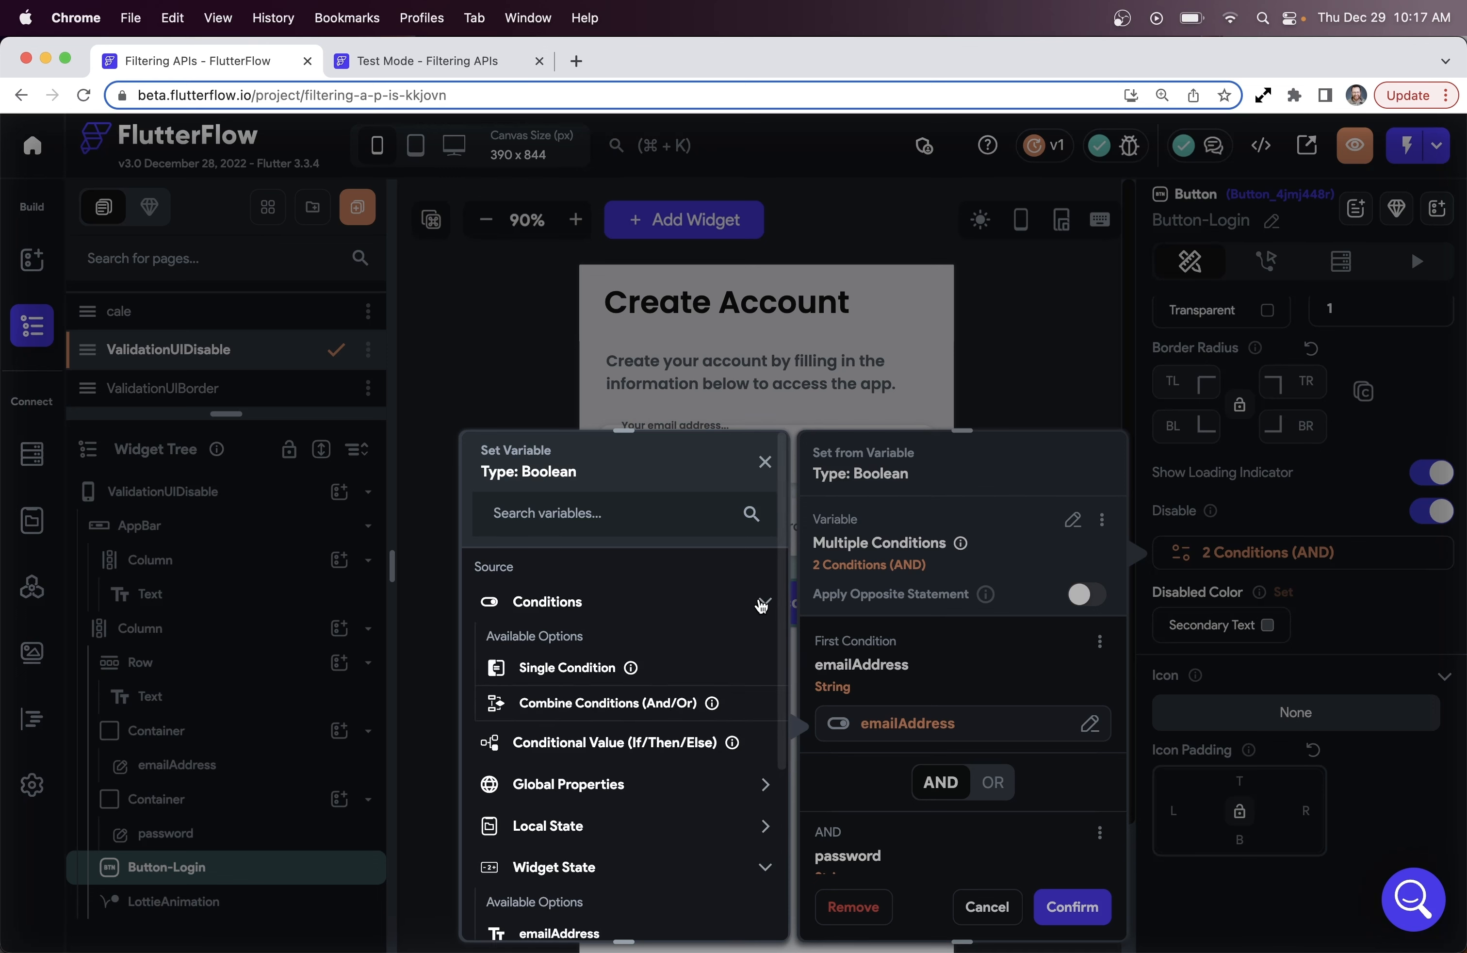
{"action": "left_click", "coordinate": [598, 669]}
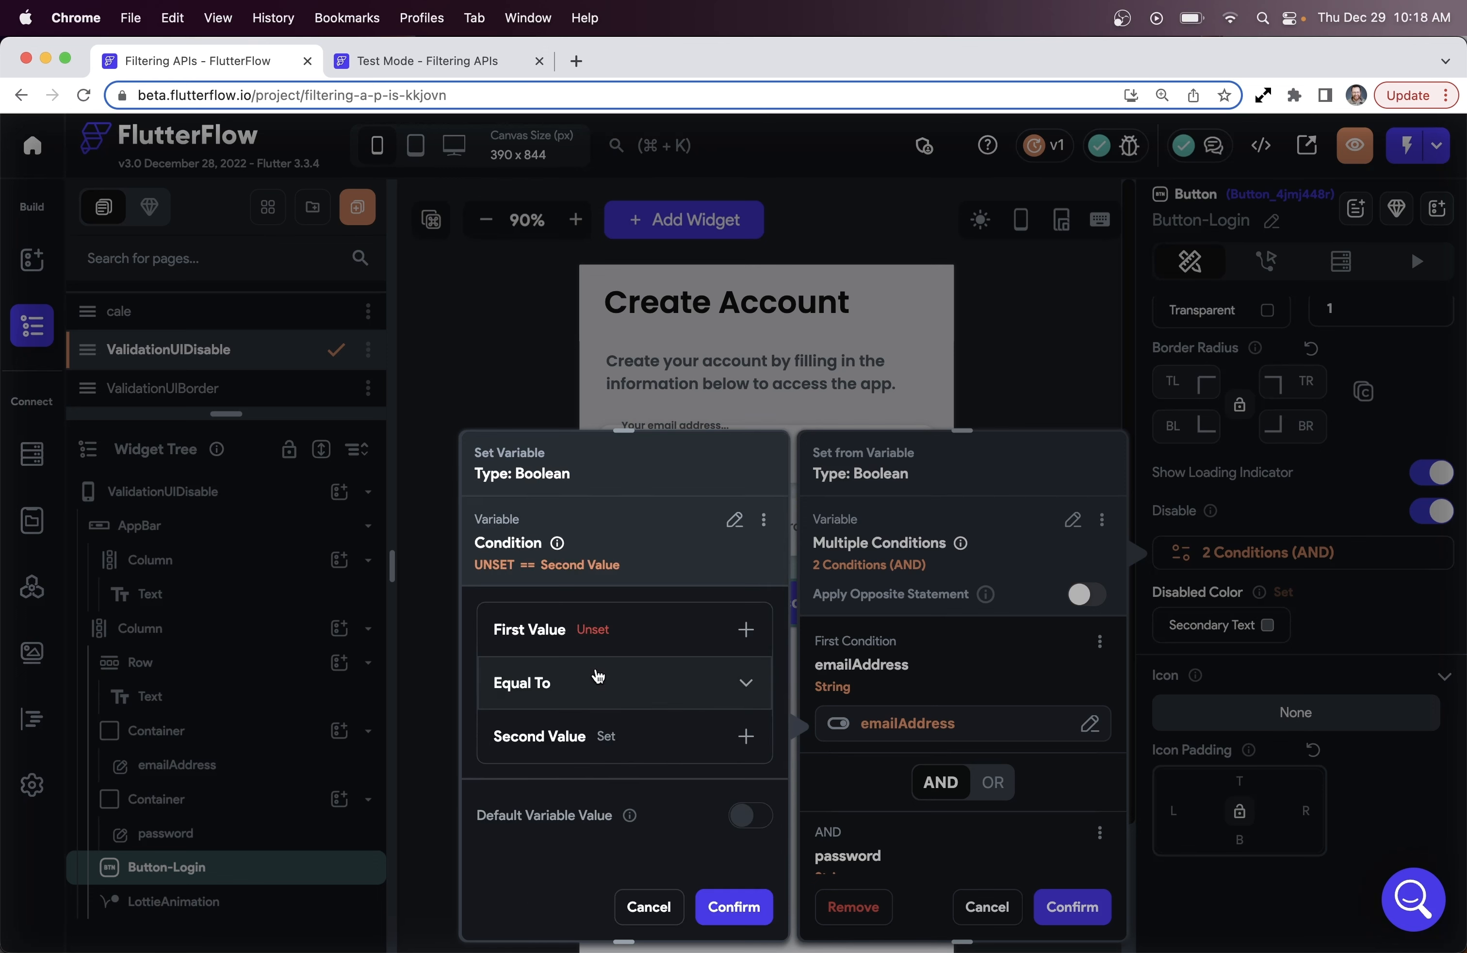
Set the first condition to Widget State emailAddress 'Is Not Set or Is Empty' and confirm
{"action": "left_click", "coordinate": [626, 639]}
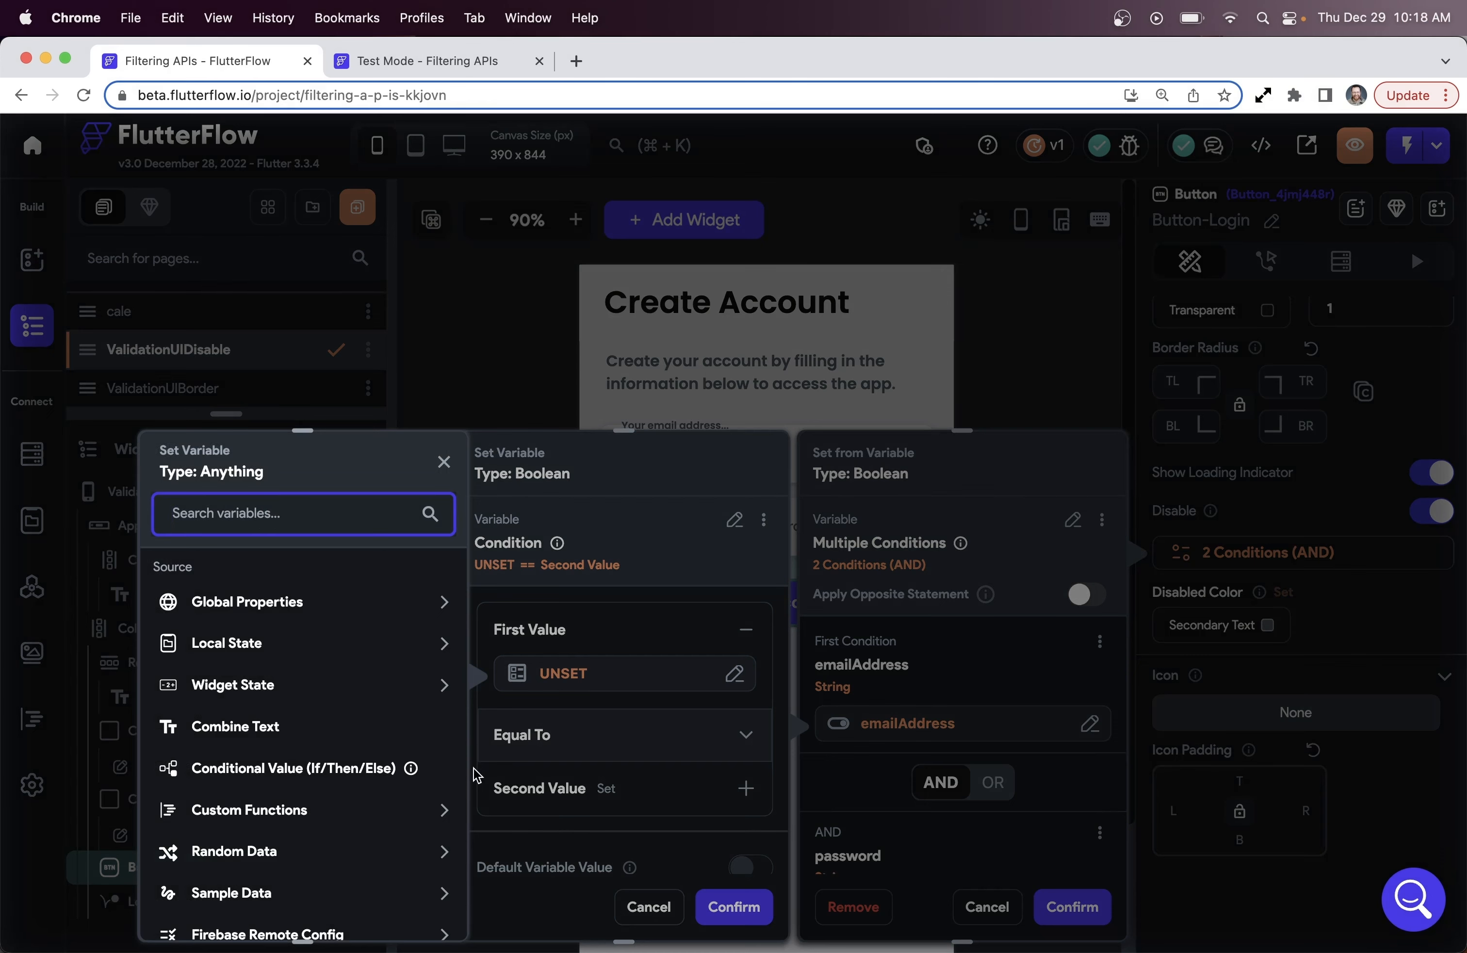
{"action": "left_click", "coordinate": [417, 701]}
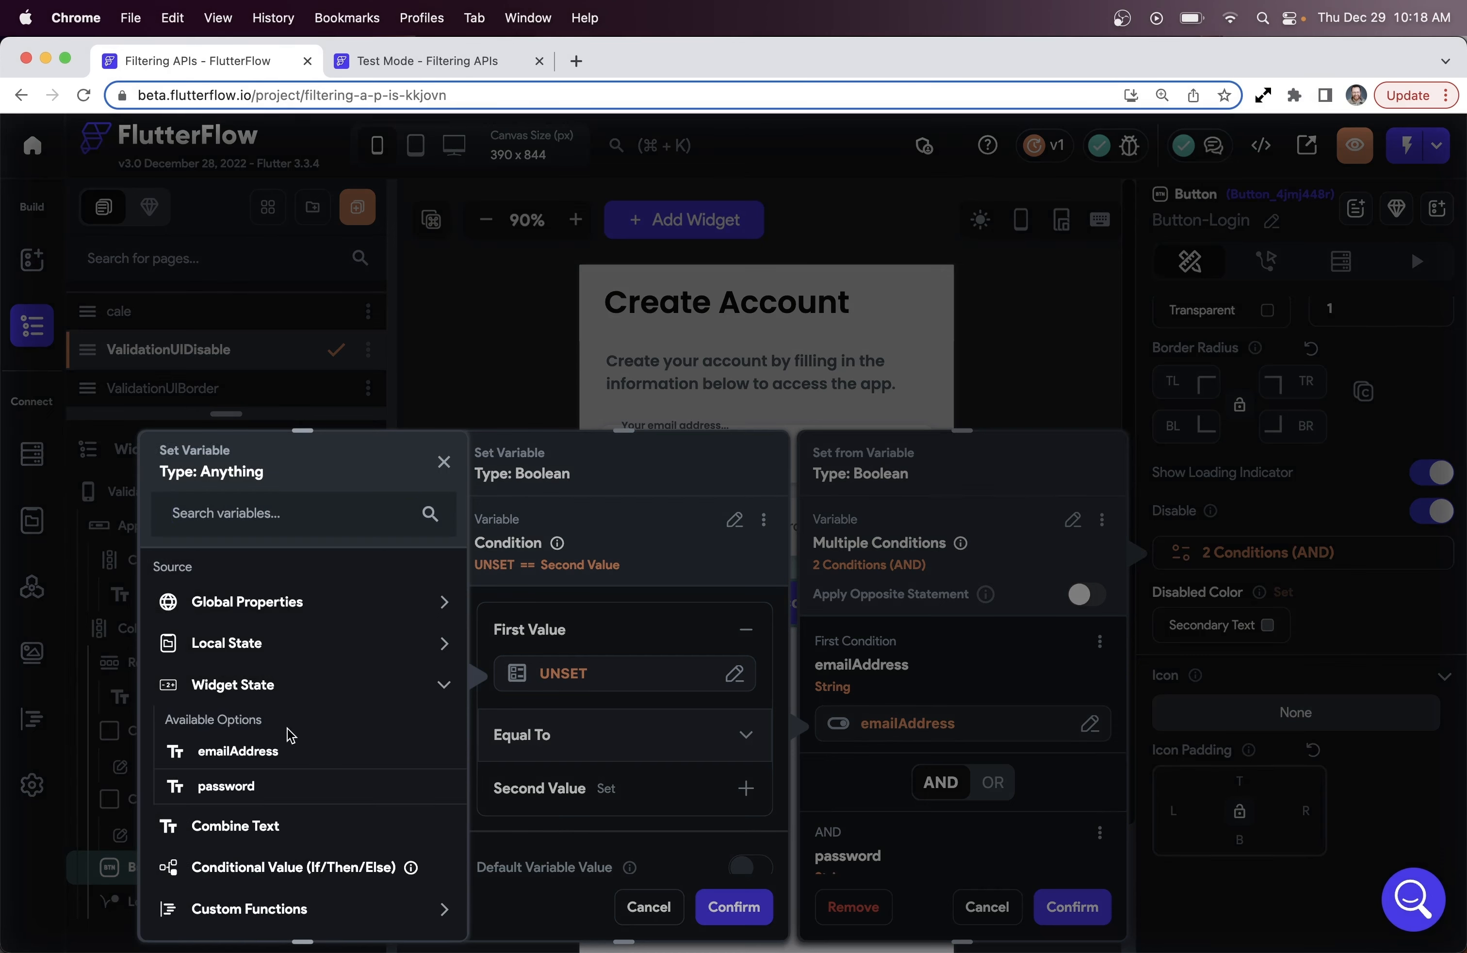
{"action": "left_click", "coordinate": [259, 751]}
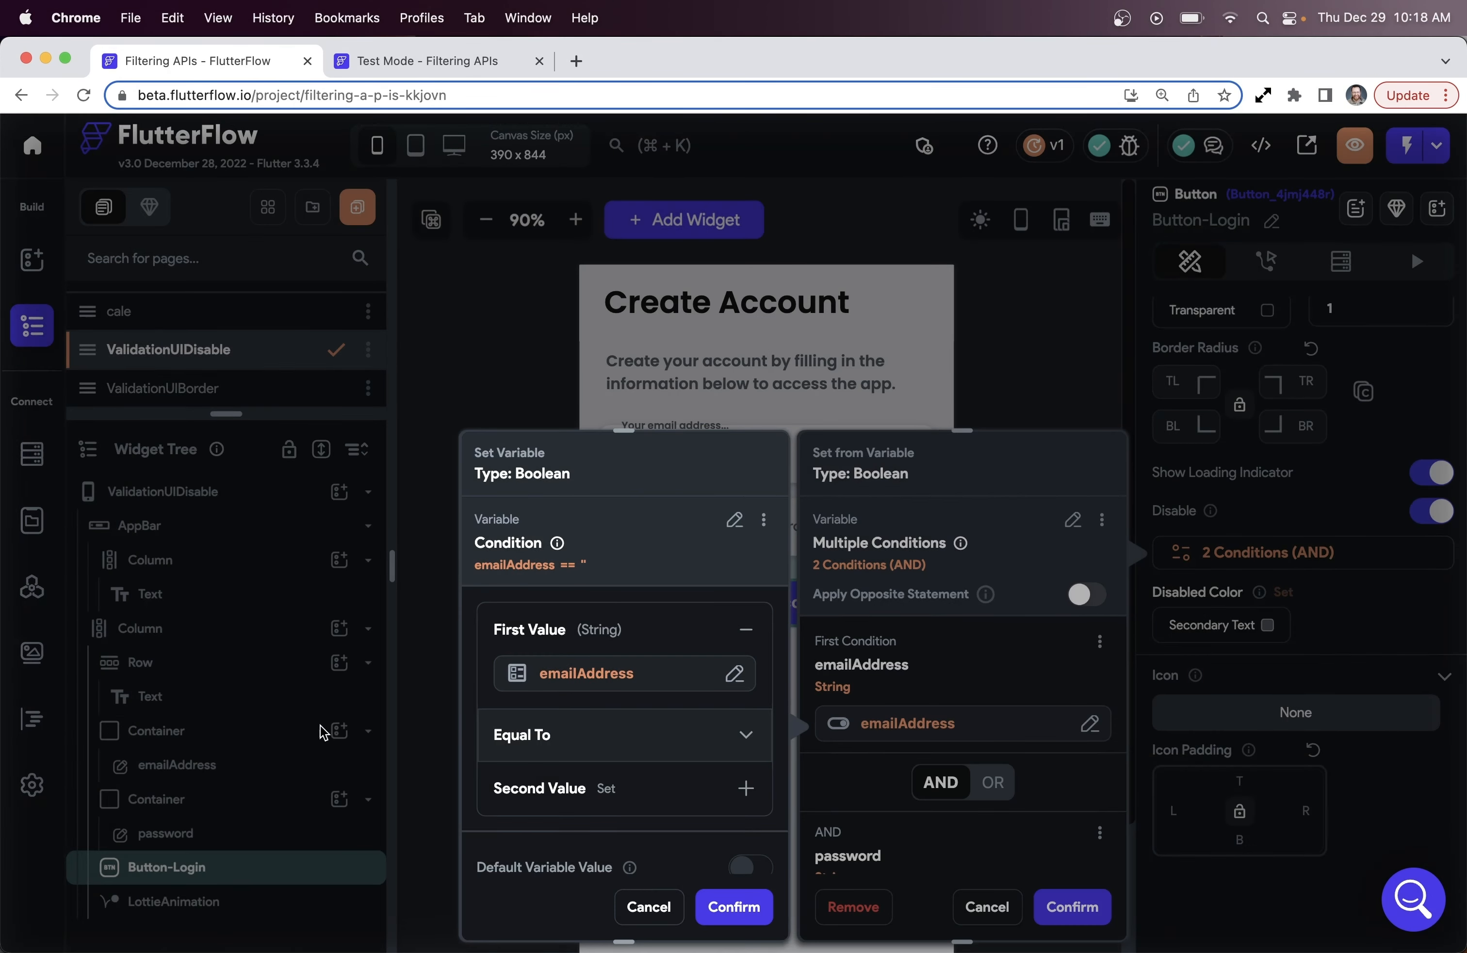
{"action": "left_click", "coordinate": [605, 743]}
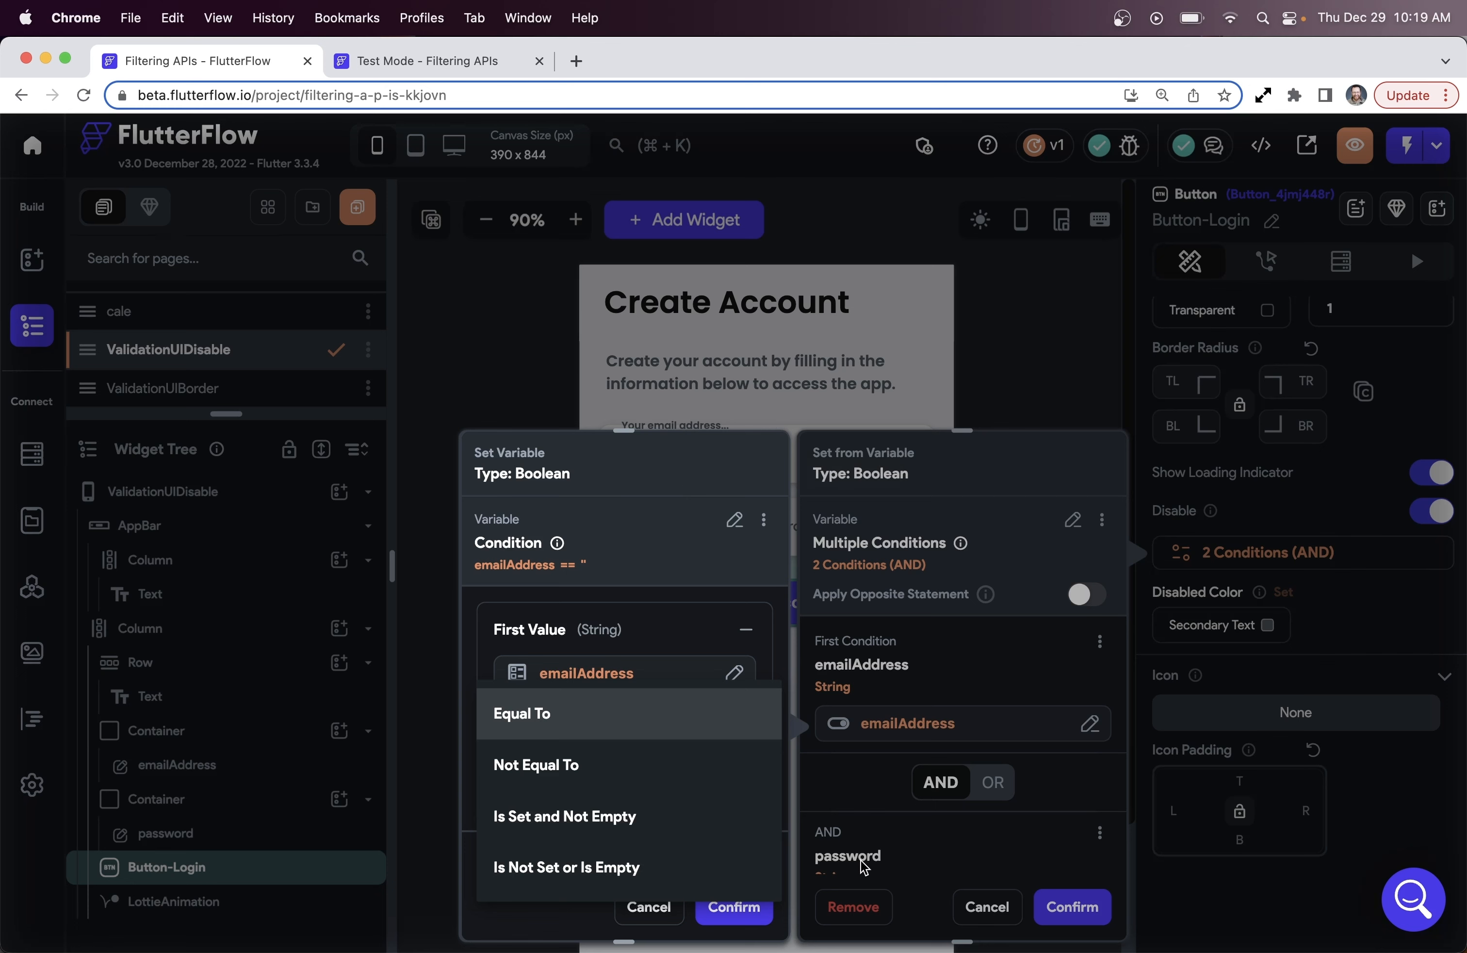
{"action": "left_click", "coordinate": [647, 862]}
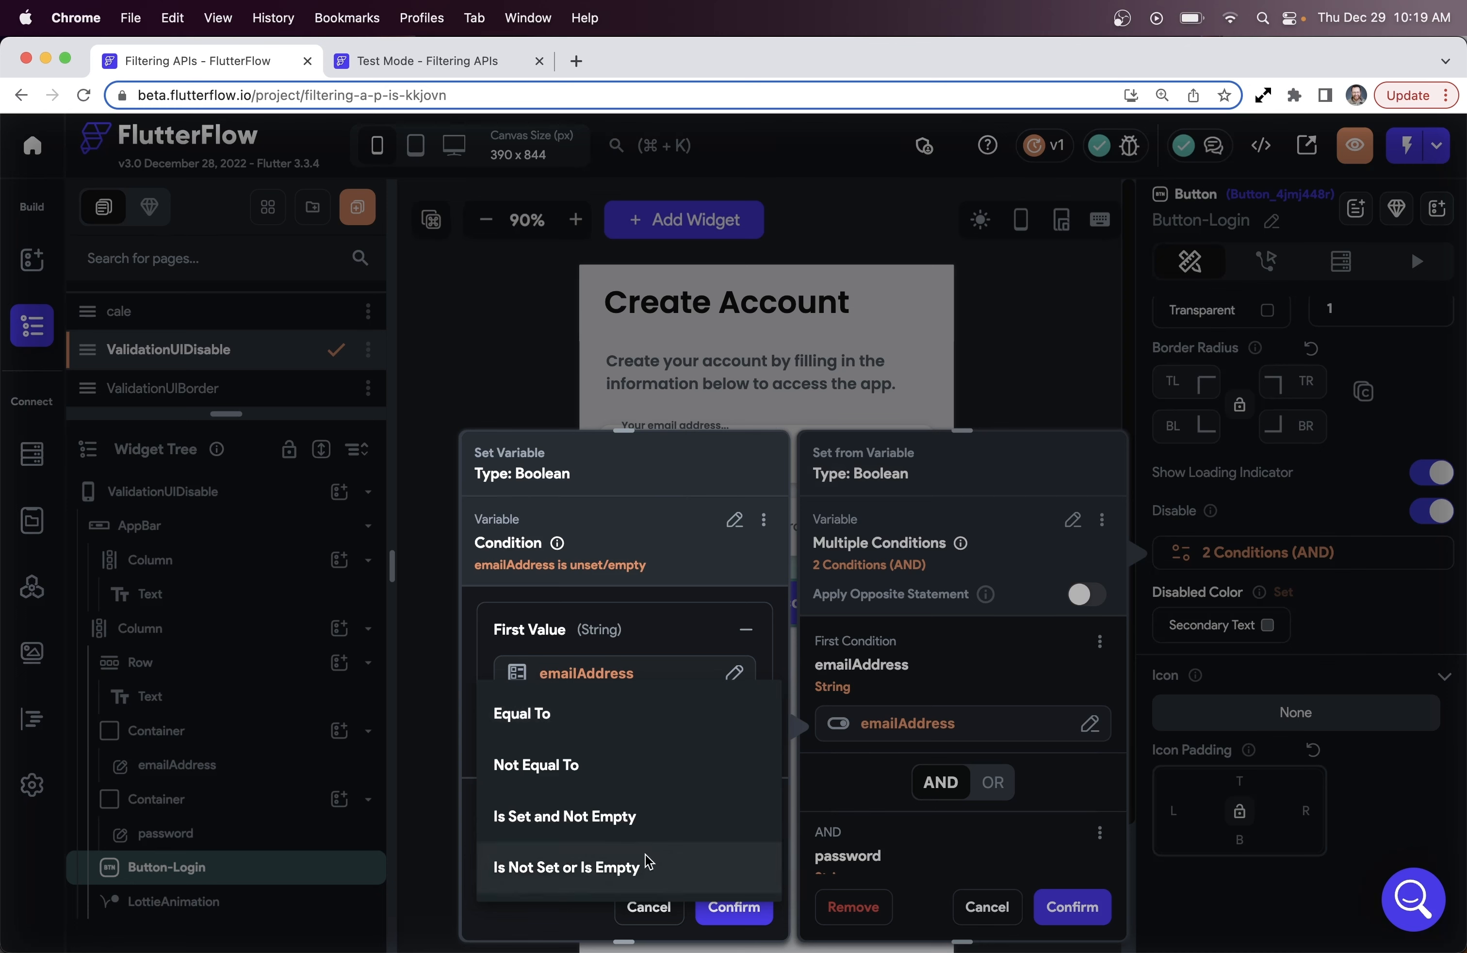
{"action": "left_click", "coordinate": [740, 907]}
{"action": "scroll", "coordinate": [922, 746], "scroll_direction": "down", "scroll_amount": 3}
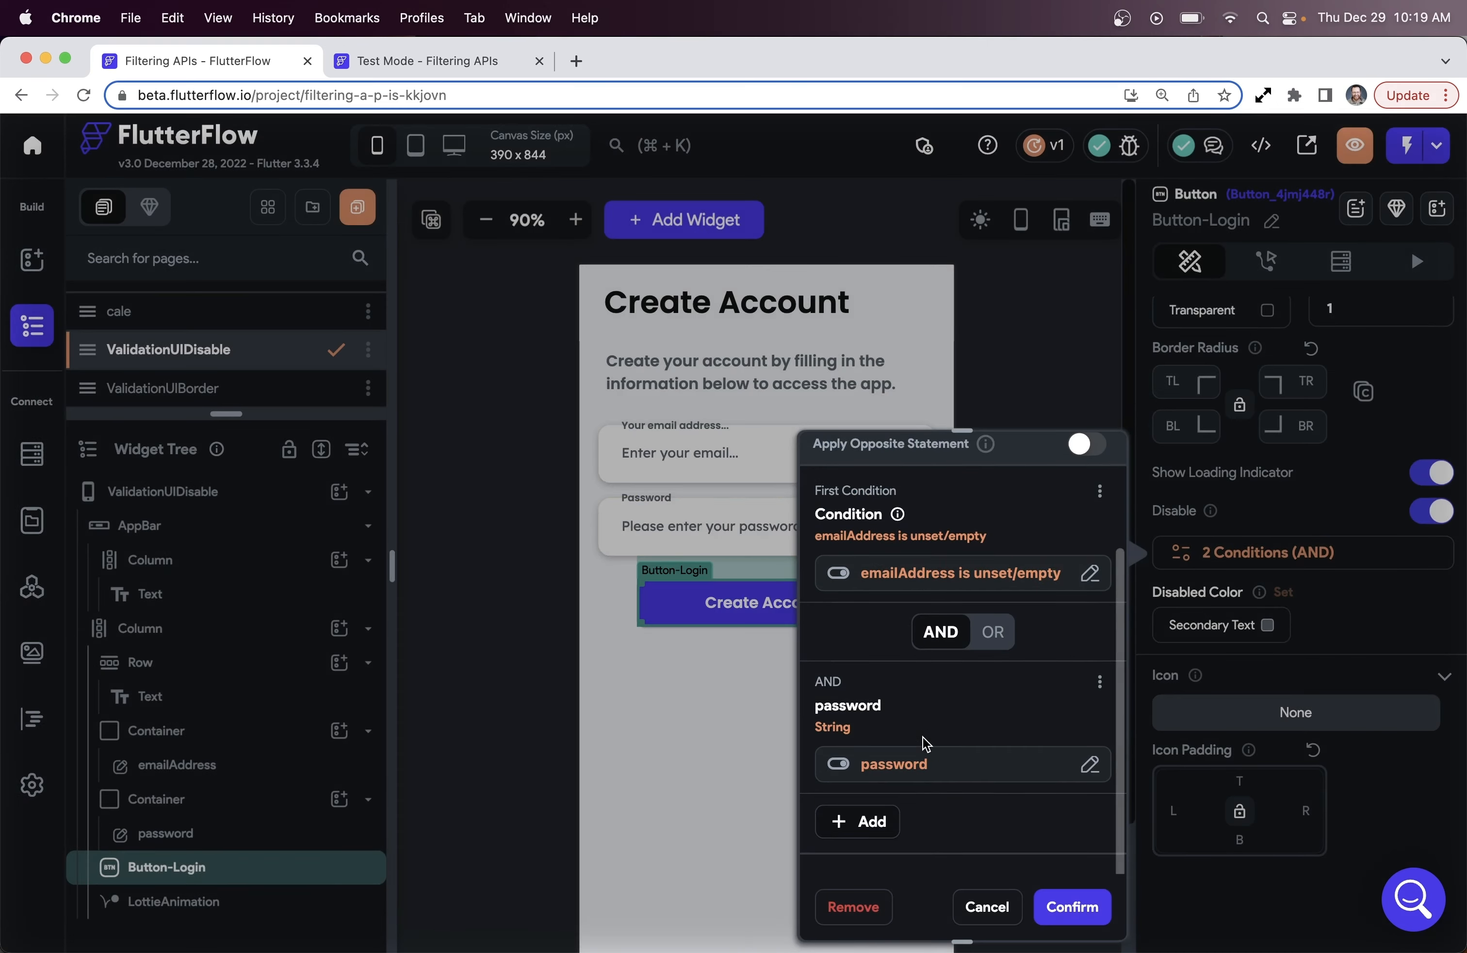
Make the second condition a single check that password 'Is Not Set or Is Empty', then confirm both
{"action": "left_click", "coordinate": [903, 764]}
{"action": "left_click", "coordinate": [734, 520]}
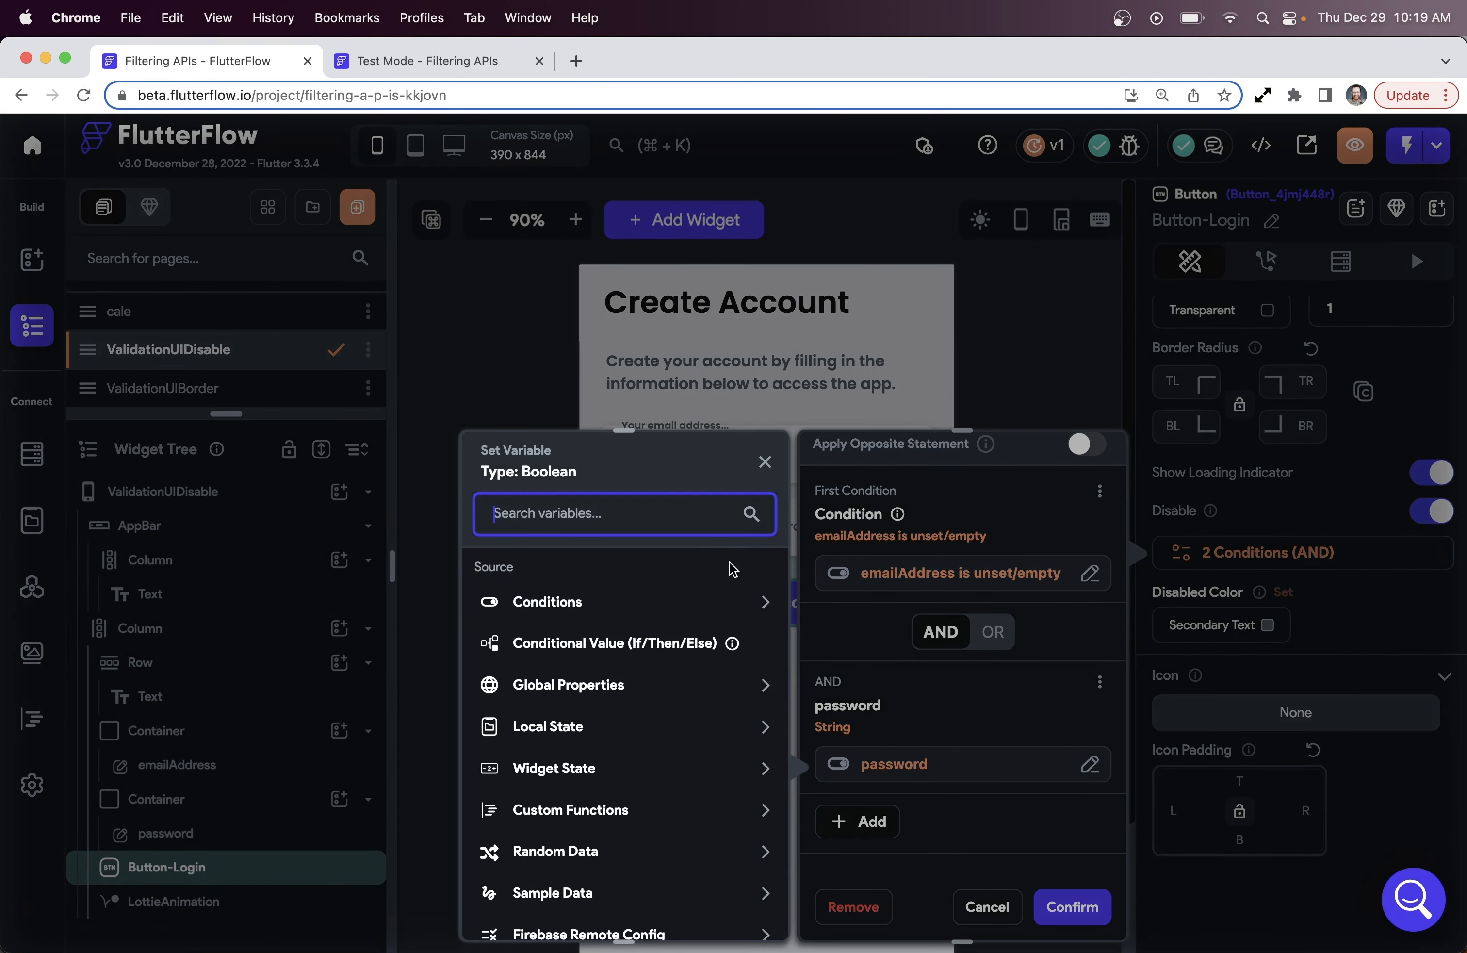
{"action": "left_click", "coordinate": [754, 598]}
{"action": "left_click", "coordinate": [602, 667]}
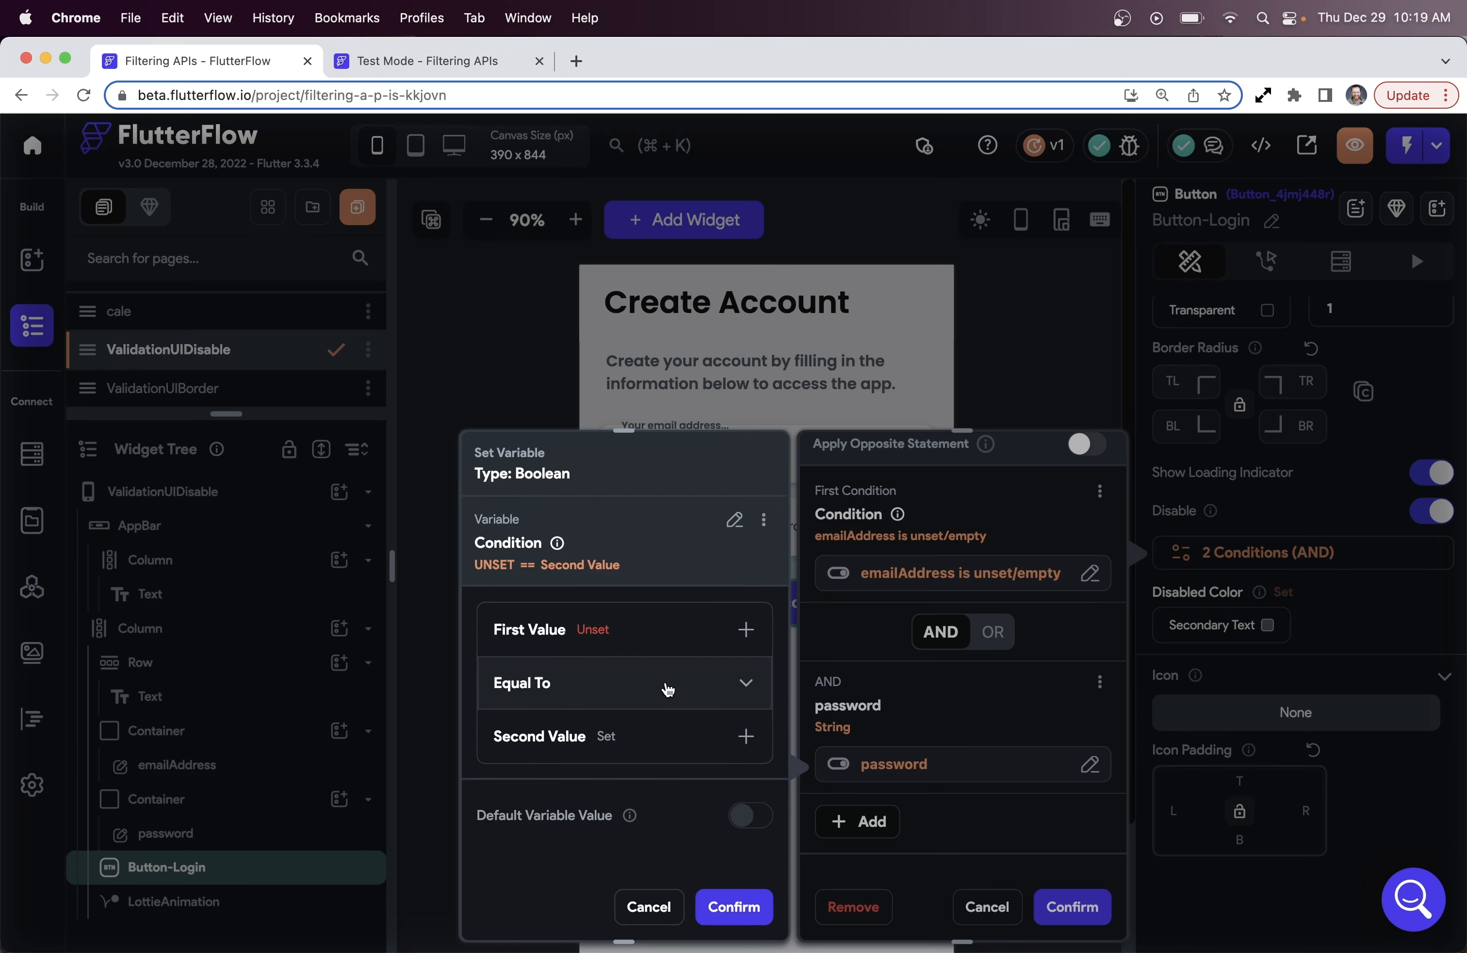
{"action": "left_click", "coordinate": [674, 647]}
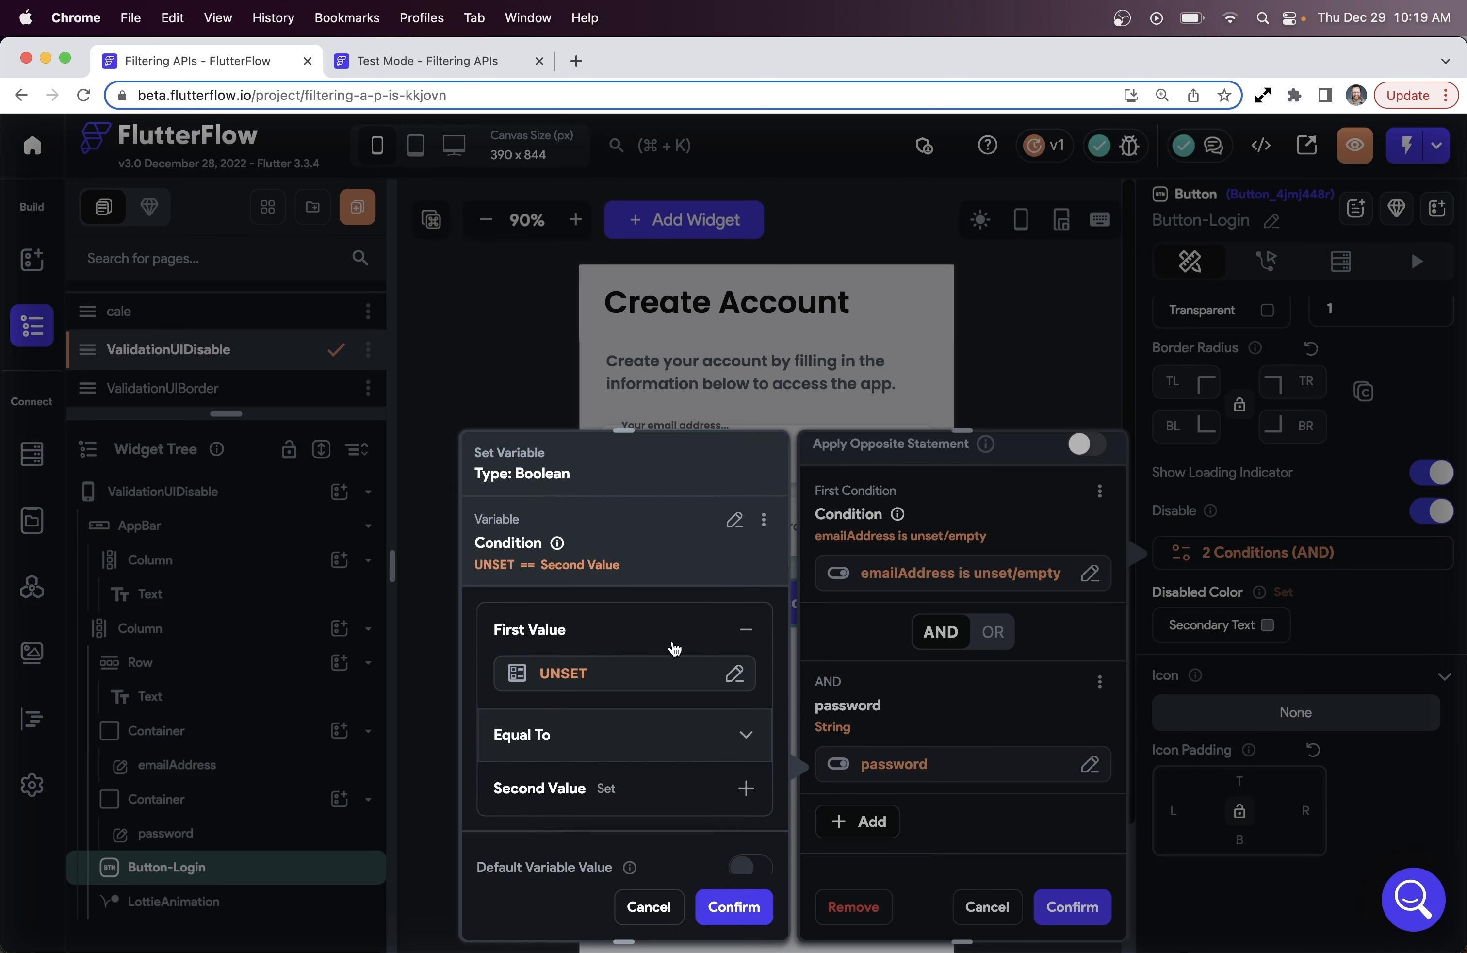
{"action": "left_click", "coordinate": [674, 668]}
{"action": "left_click", "coordinate": [439, 688]}
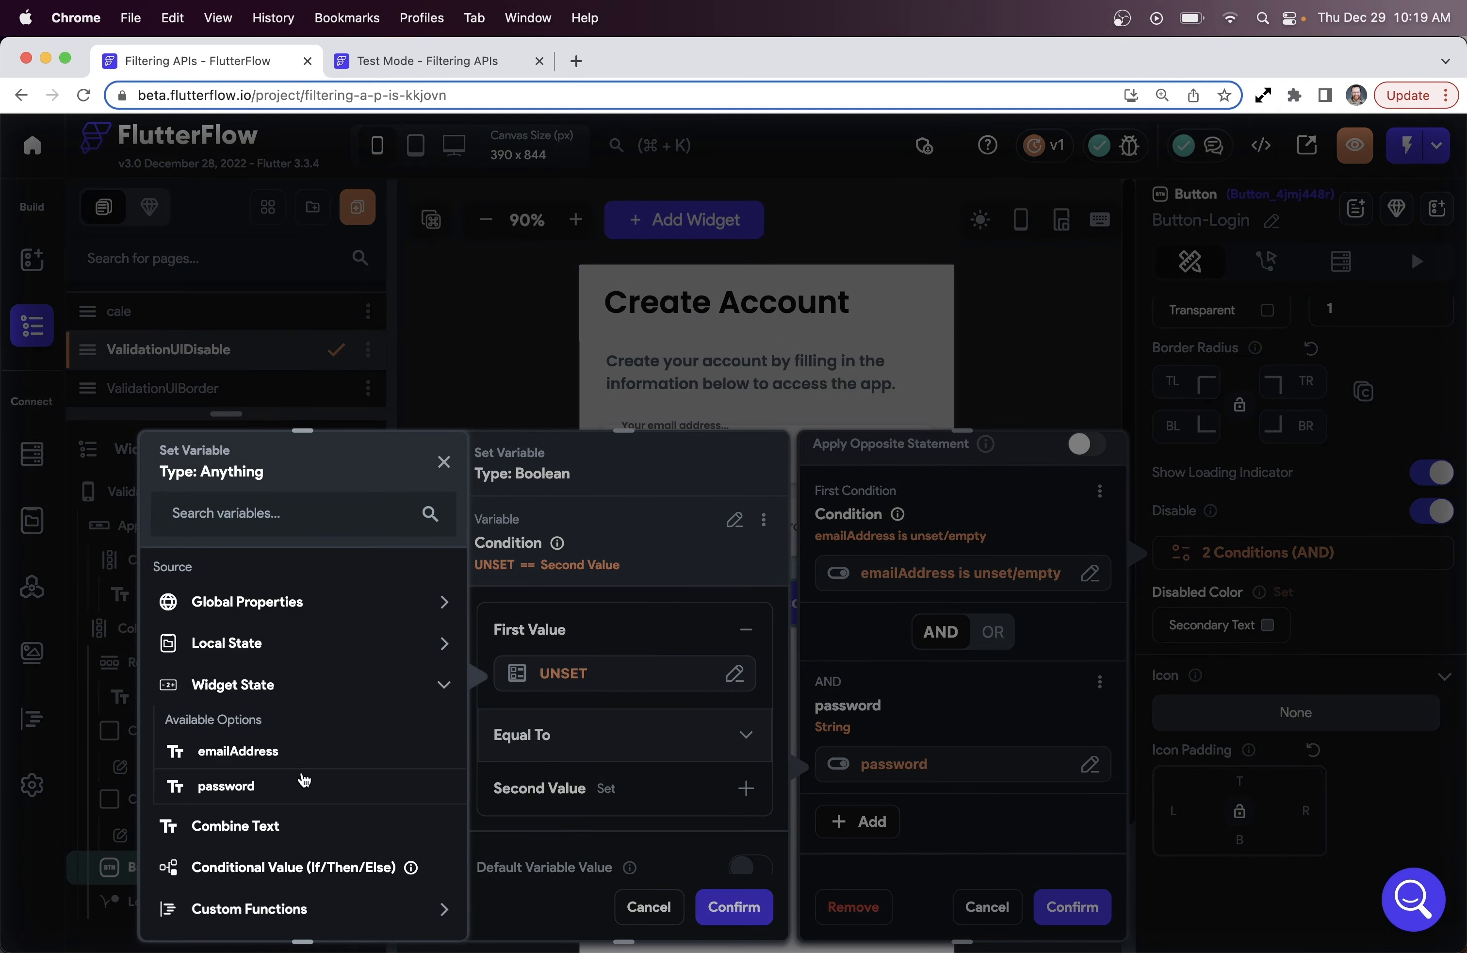
{"action": "left_click", "coordinate": [317, 786]}
{"action": "left_click", "coordinate": [628, 740]}
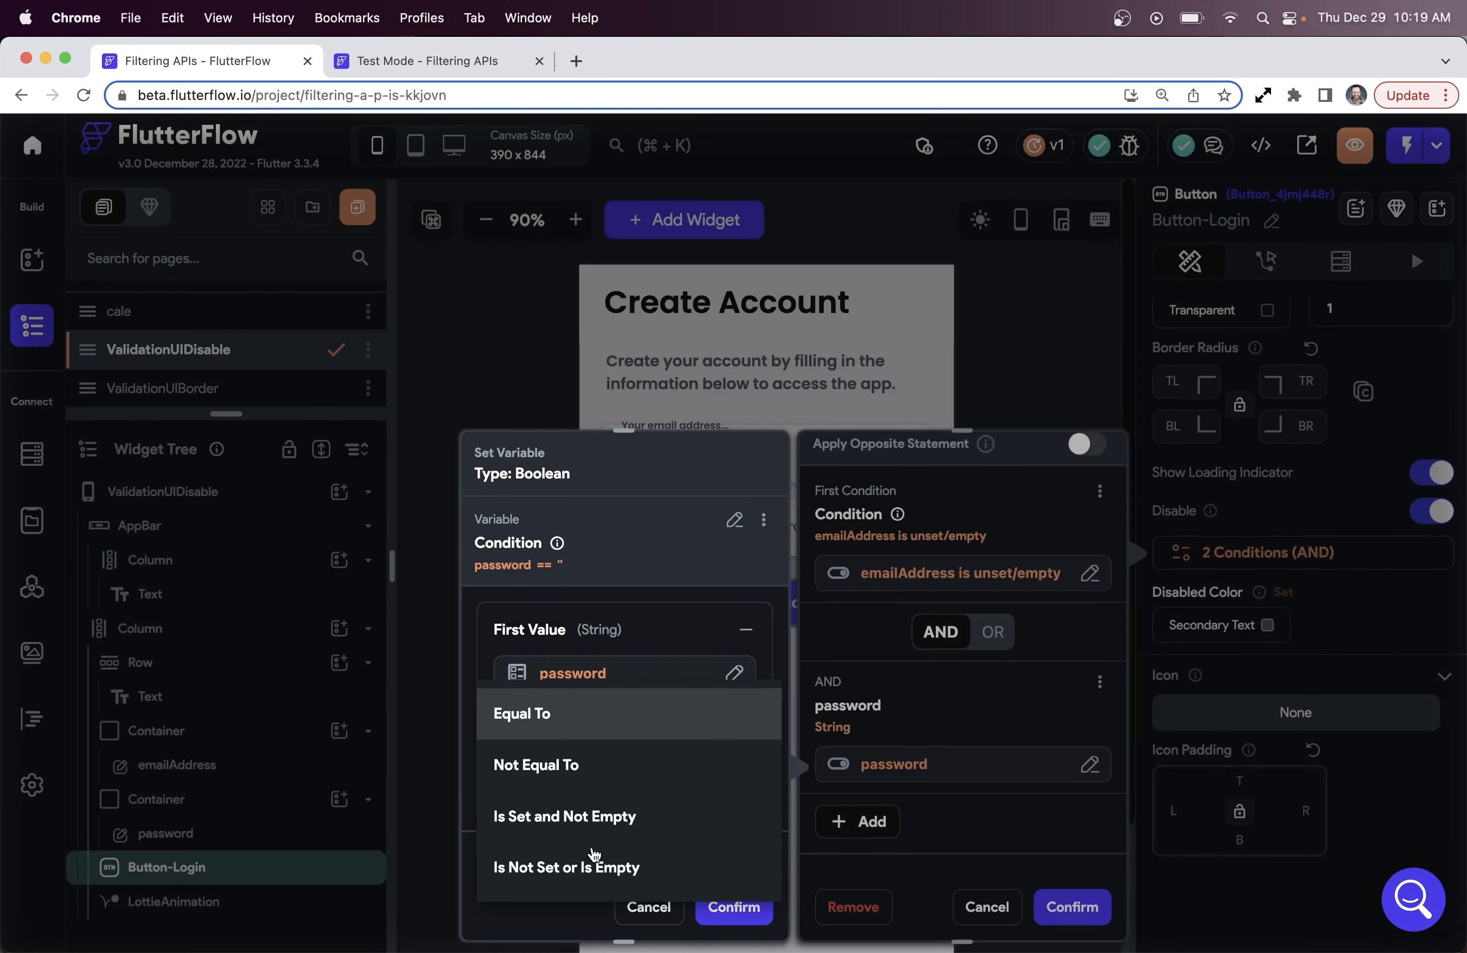
{"action": "left_click", "coordinate": [597, 866]}
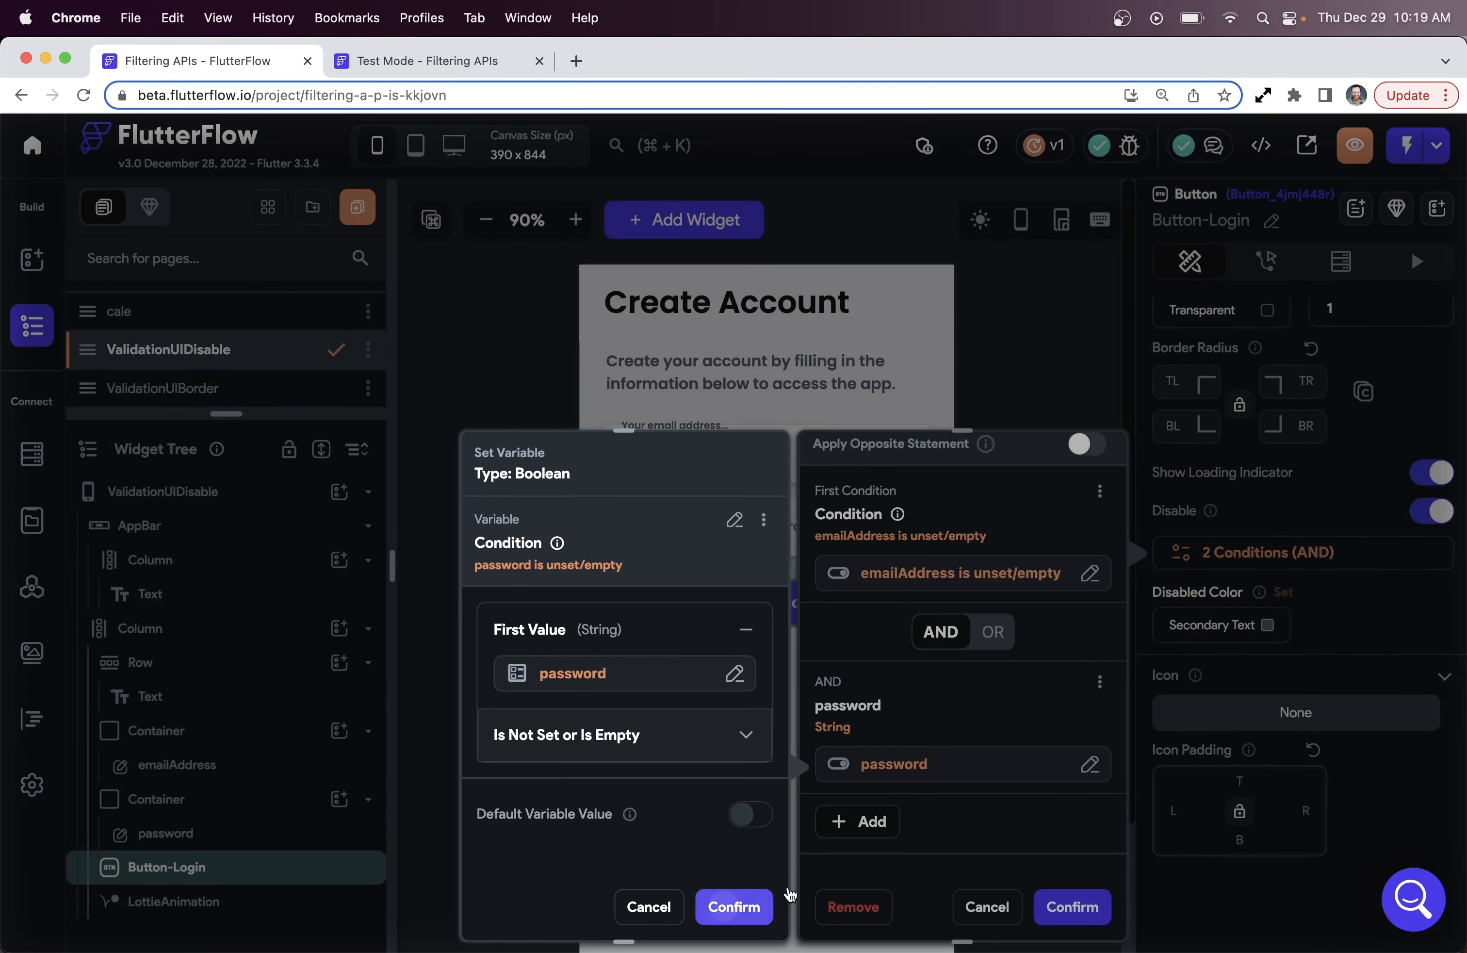
{"action": "left_click", "coordinate": [734, 907]}
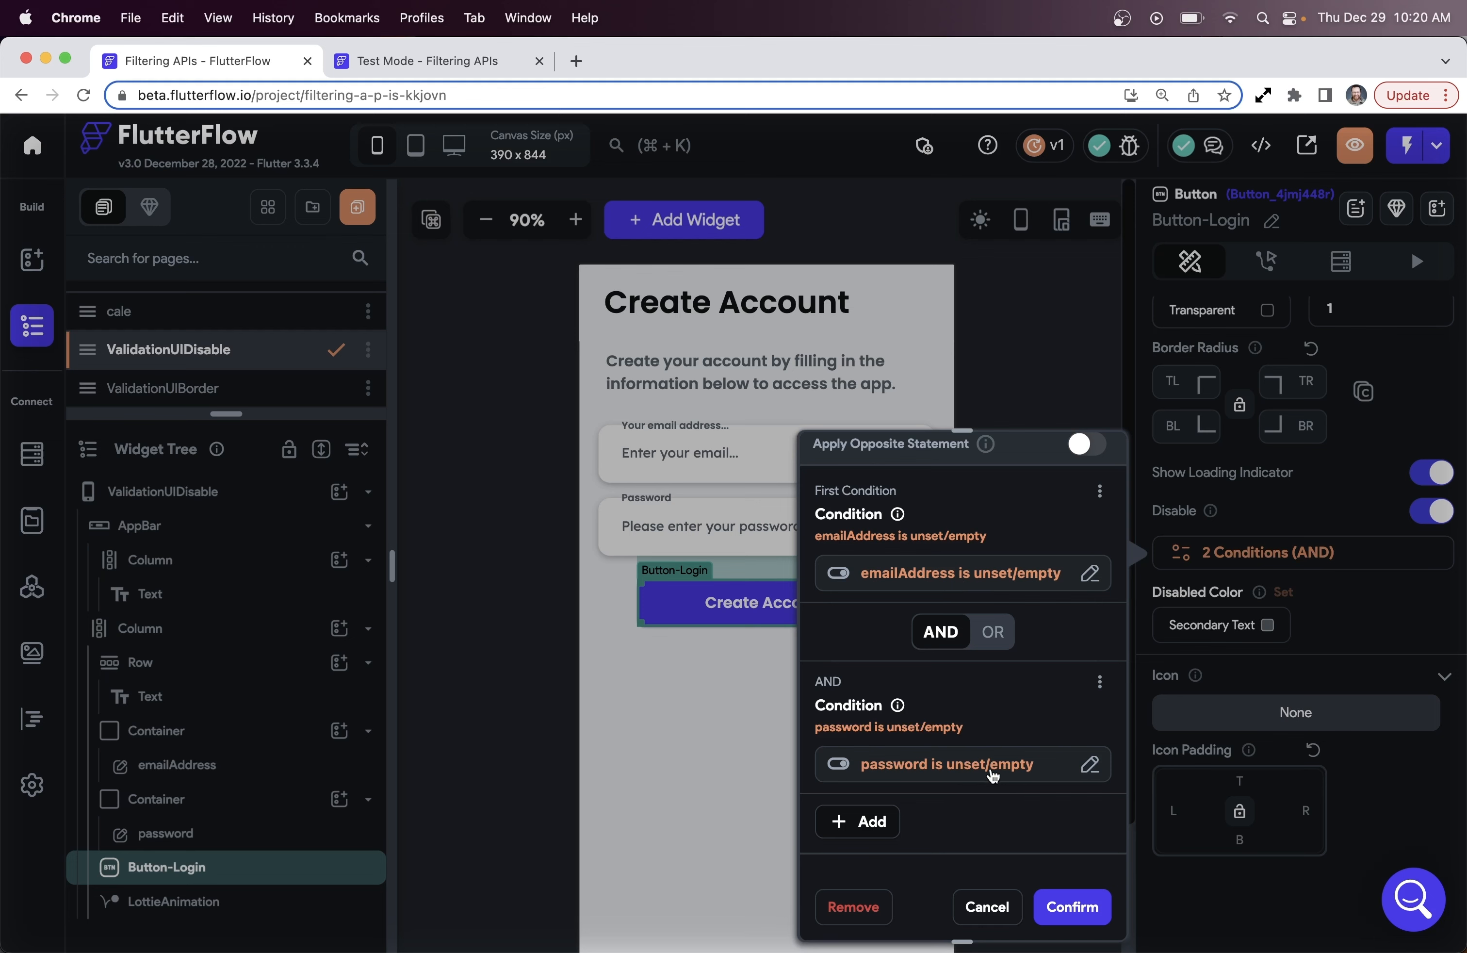
{"action": "left_click", "coordinate": [1070, 908]}
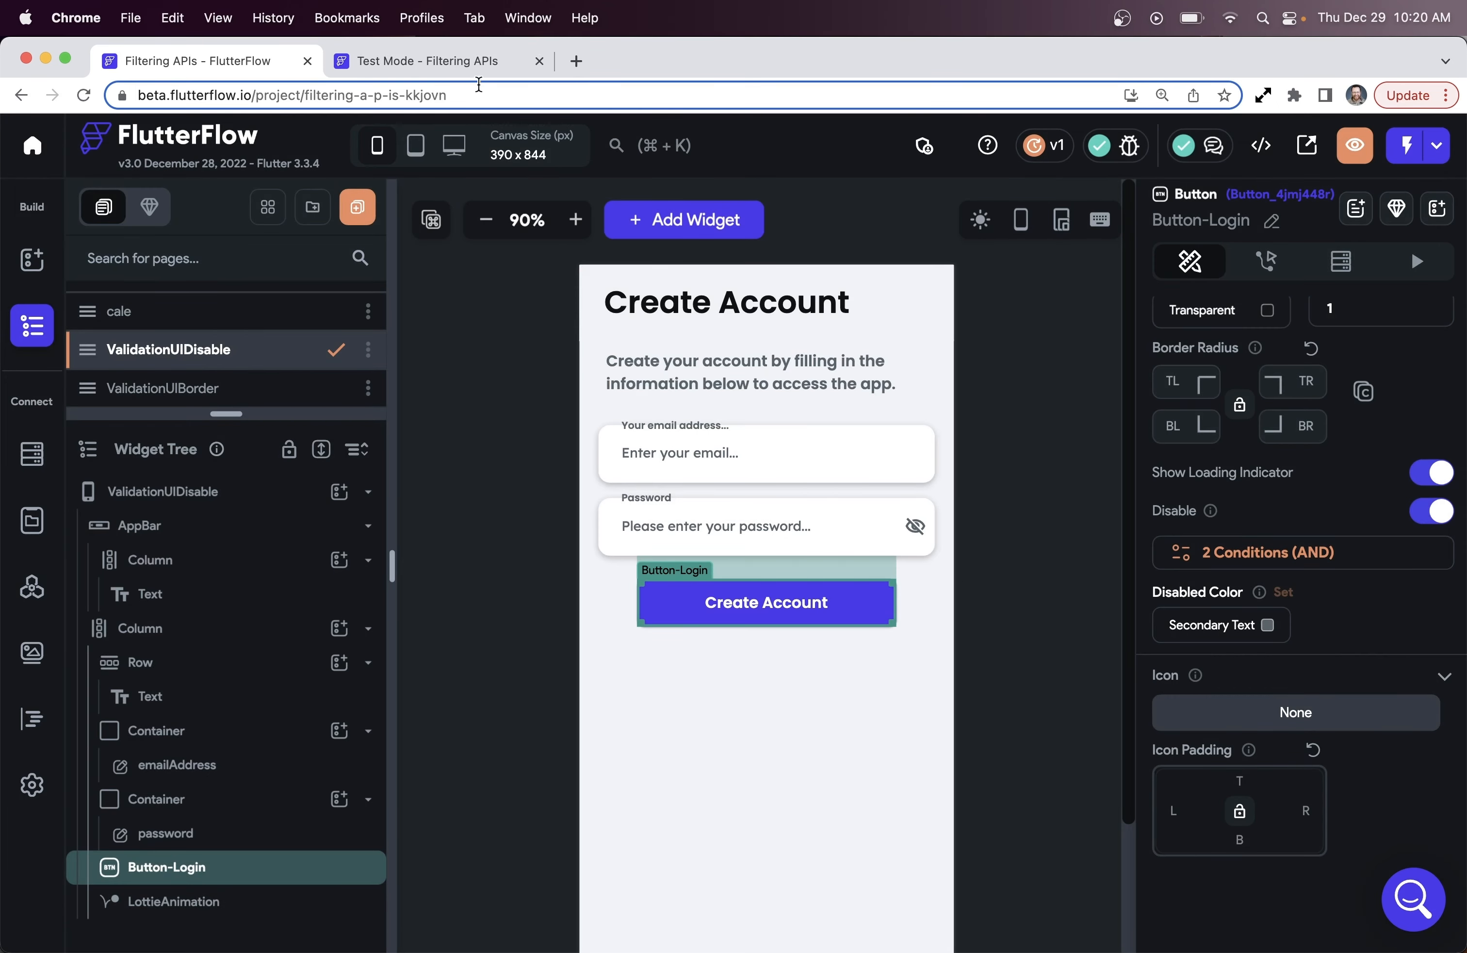
In the test app, complete the email ending '.com', enter a password, and tap Create Account
{"action": "left_click", "coordinate": [464, 58]}
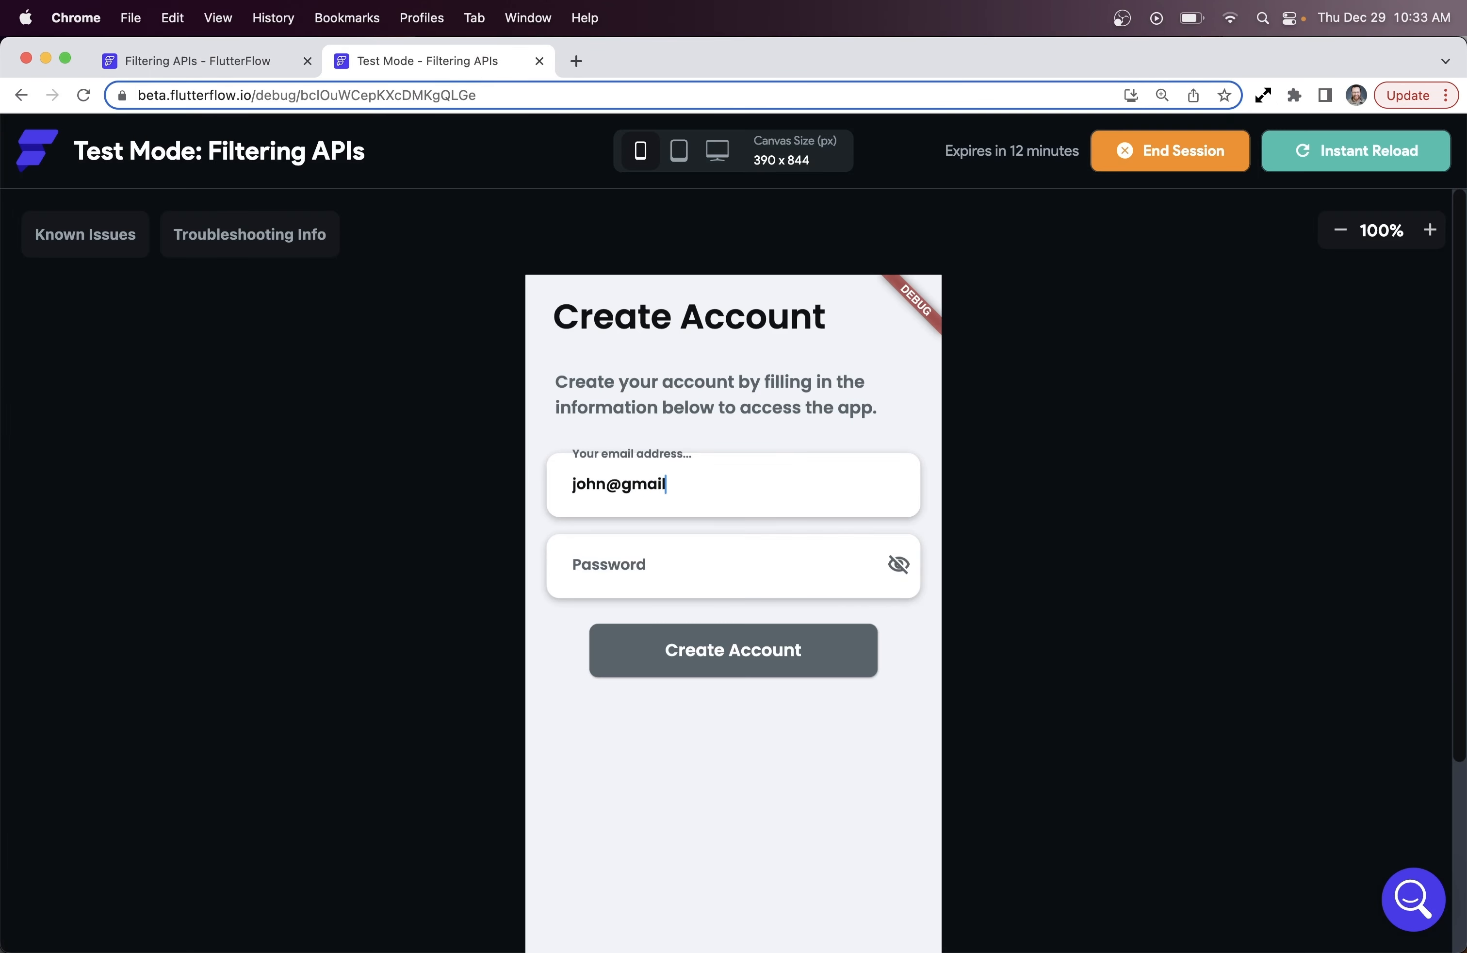
{"action": "type", "text": ".com"}
{"action": "key", "text": "Tab"}
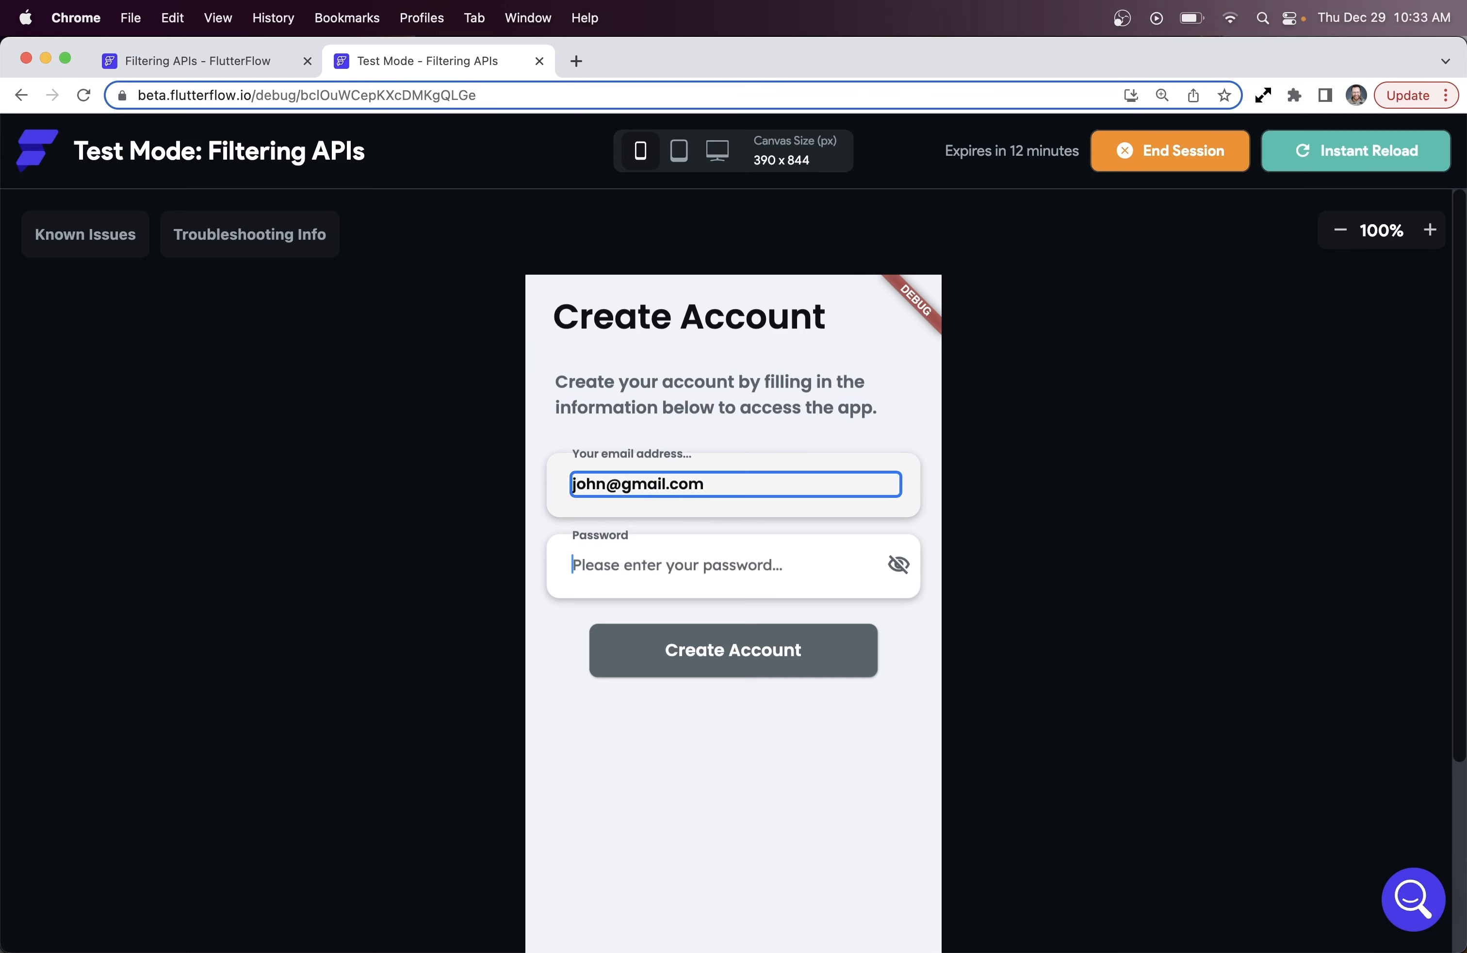
{"action": "type", "text": "12345678"}
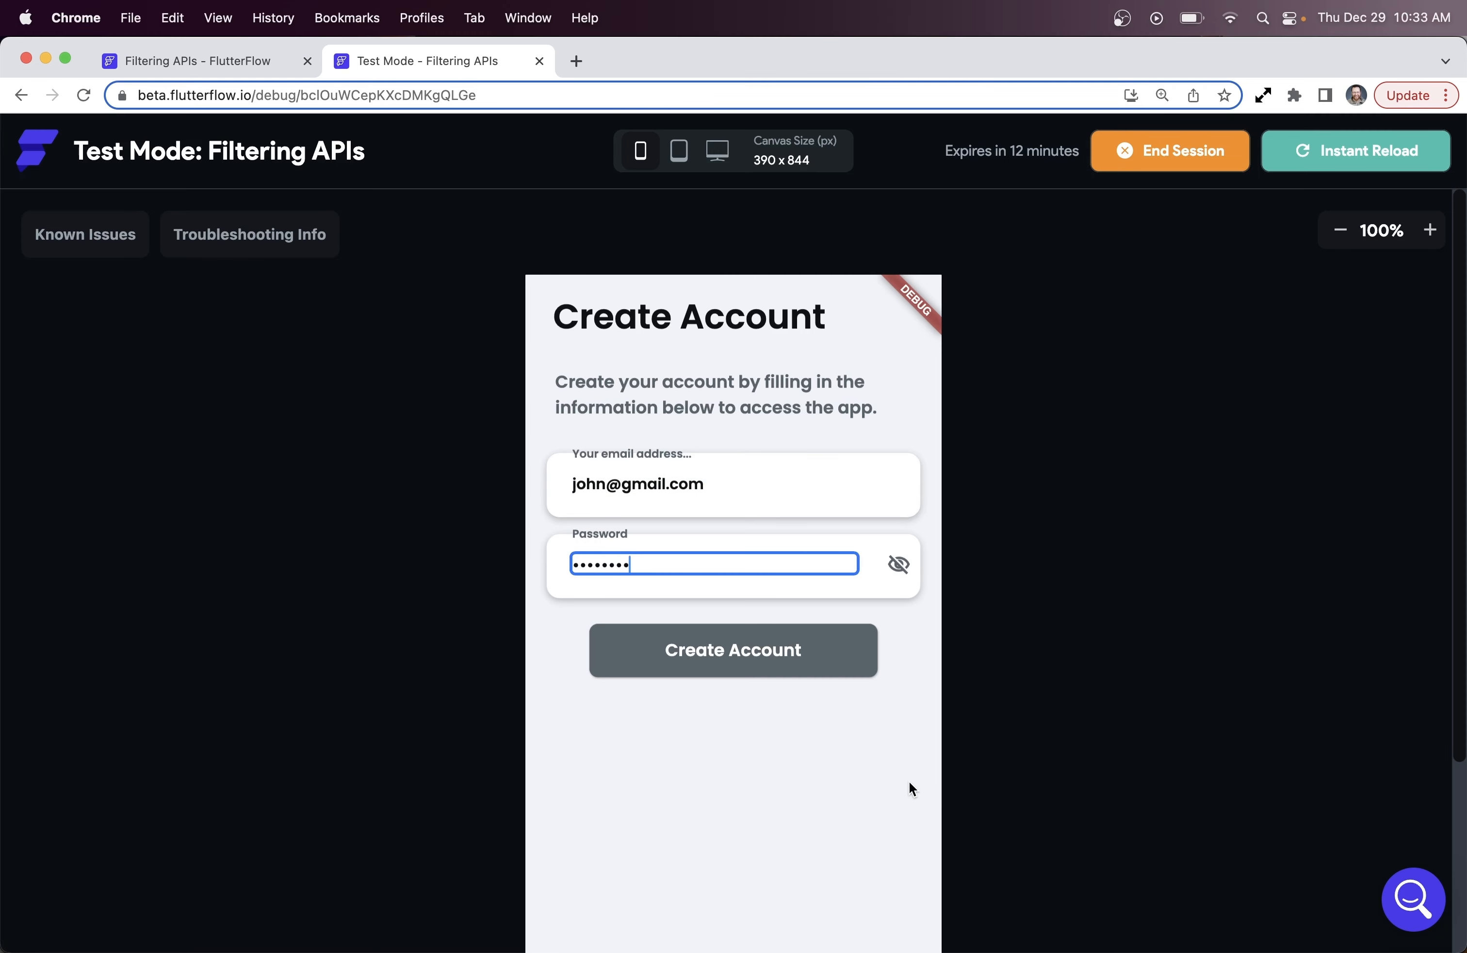
{"action": "left_click", "coordinate": [624, 664]}
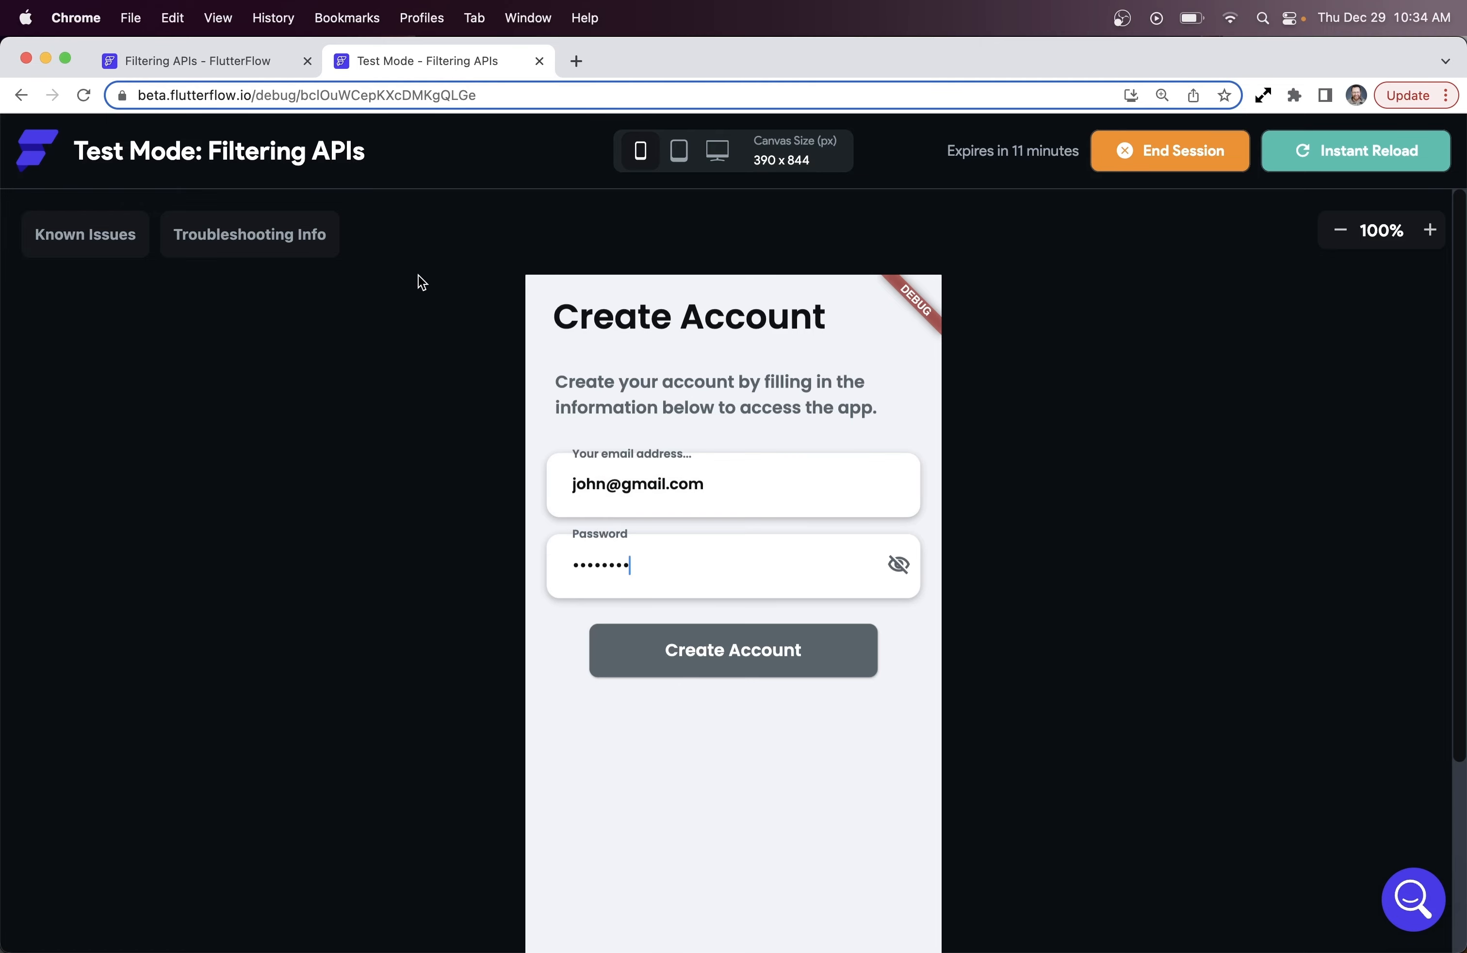
Back in the editor, switch on Update Page On Change for the emailAddress field
{"action": "left_click", "coordinate": [230, 65]}
{"action": "scroll", "coordinate": [1282, 425], "scroll_direction": "down", "scroll_amount": 1}
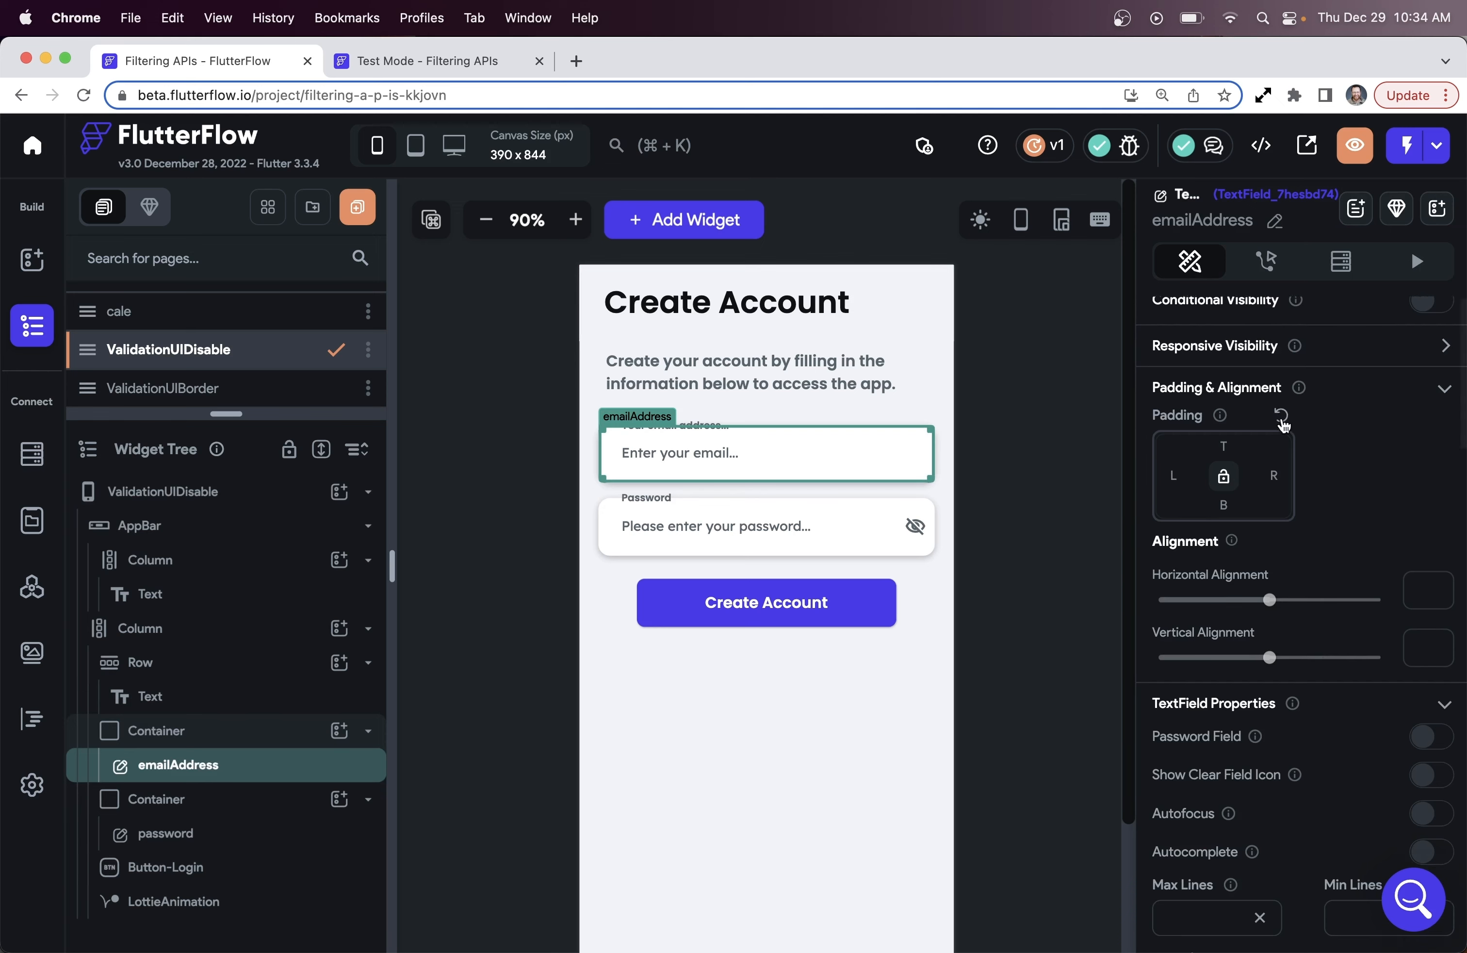
{"action": "scroll", "coordinate": [1283, 425], "scroll_direction": "down", "scroll_amount": 10}
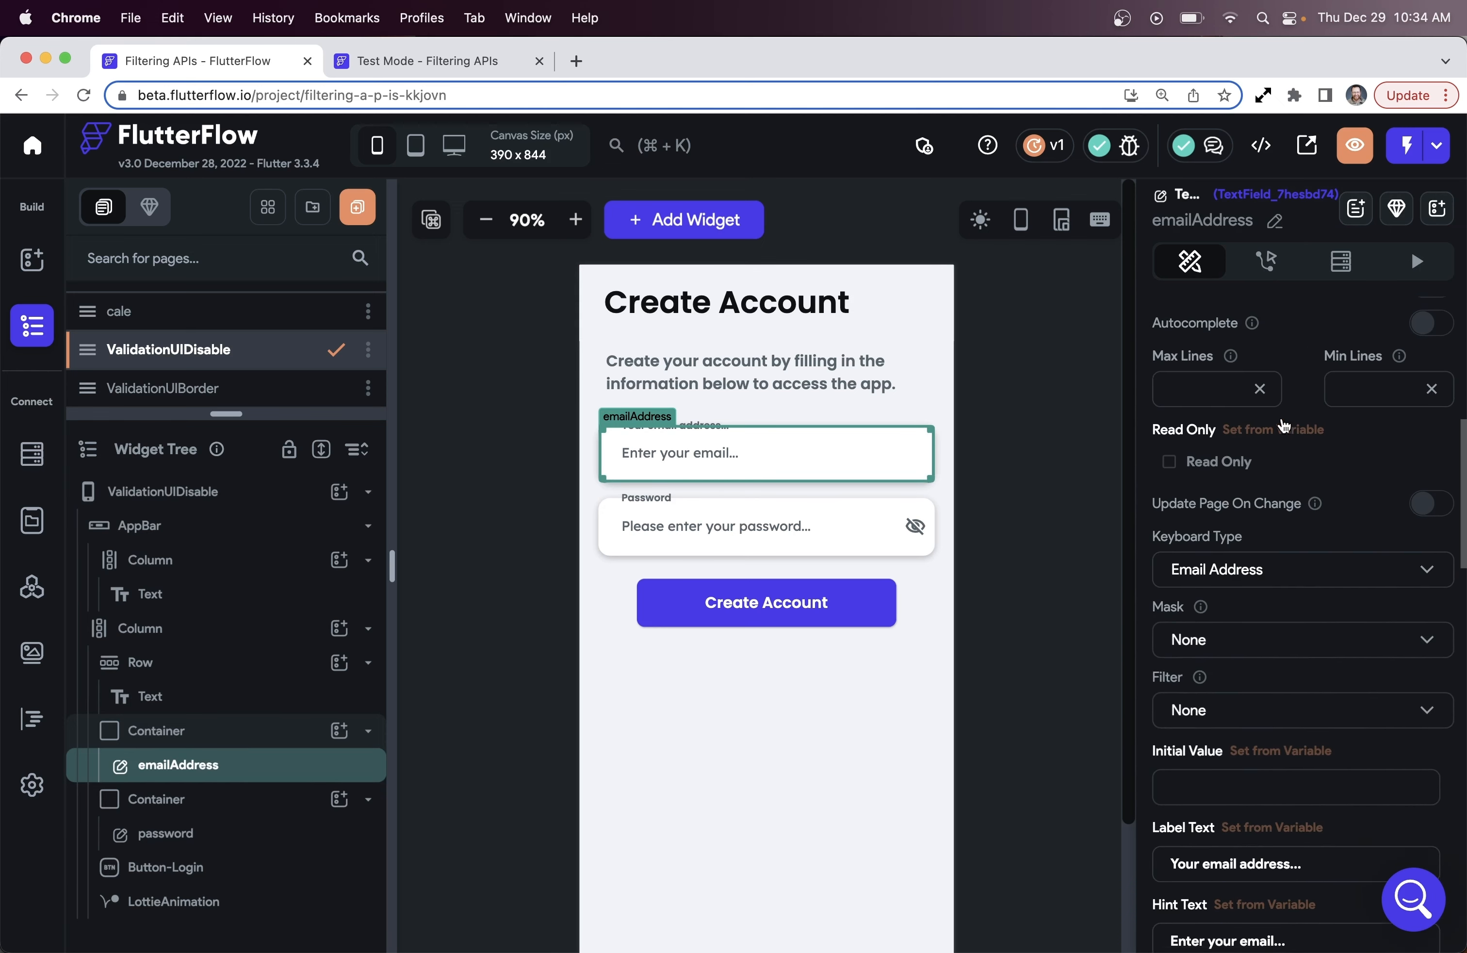
{"action": "scroll", "coordinate": [1283, 426], "scroll_direction": "down", "scroll_amount": 1}
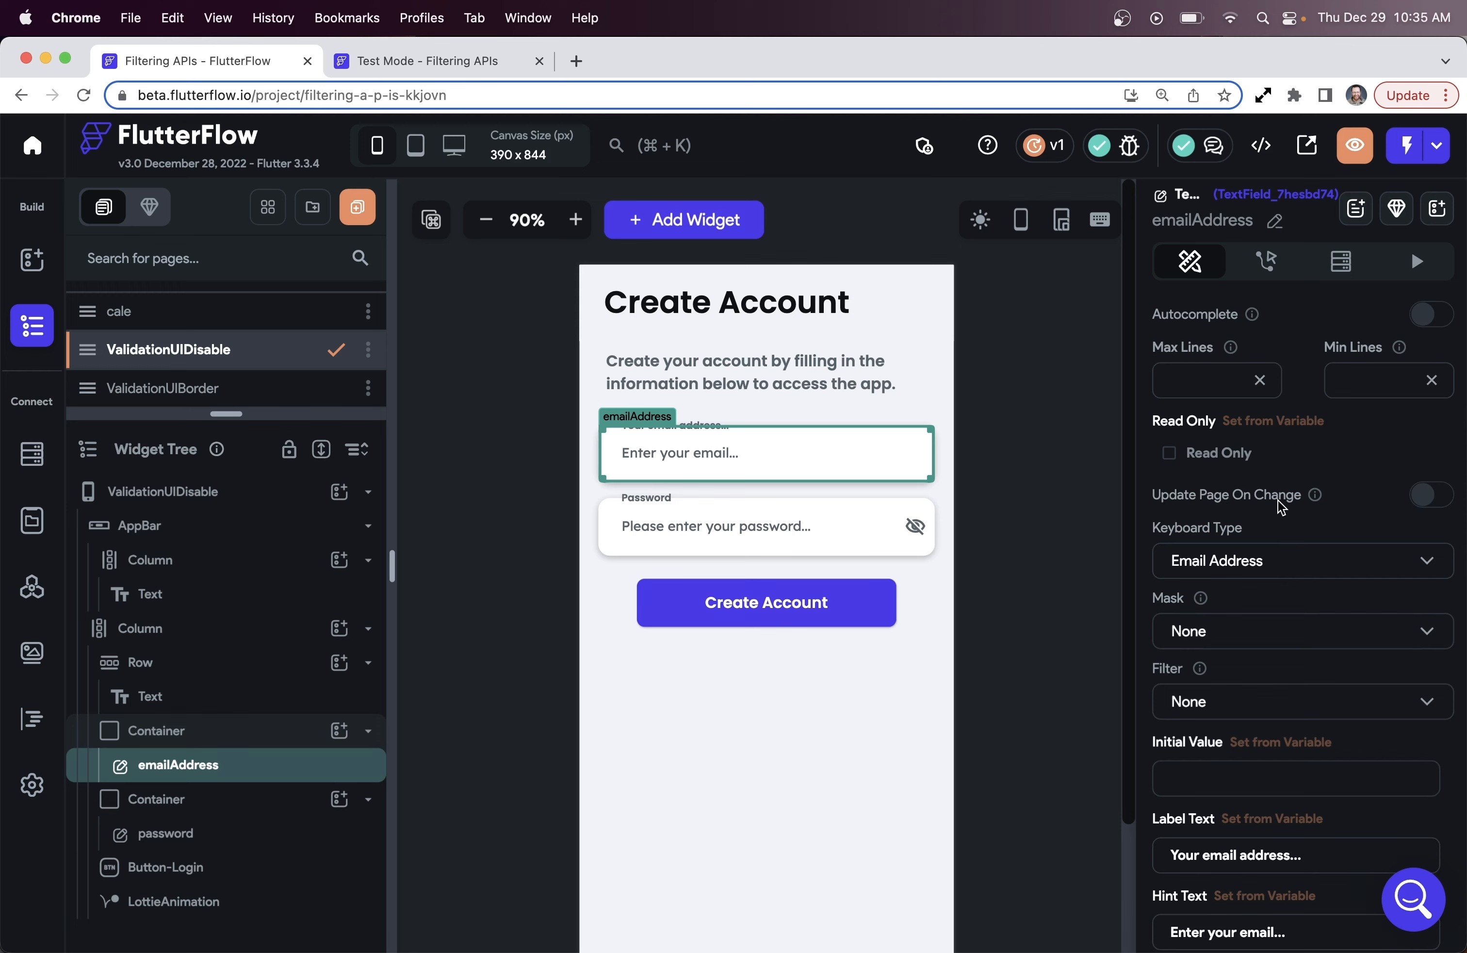
{"action": "left_click", "coordinate": [1432, 495]}
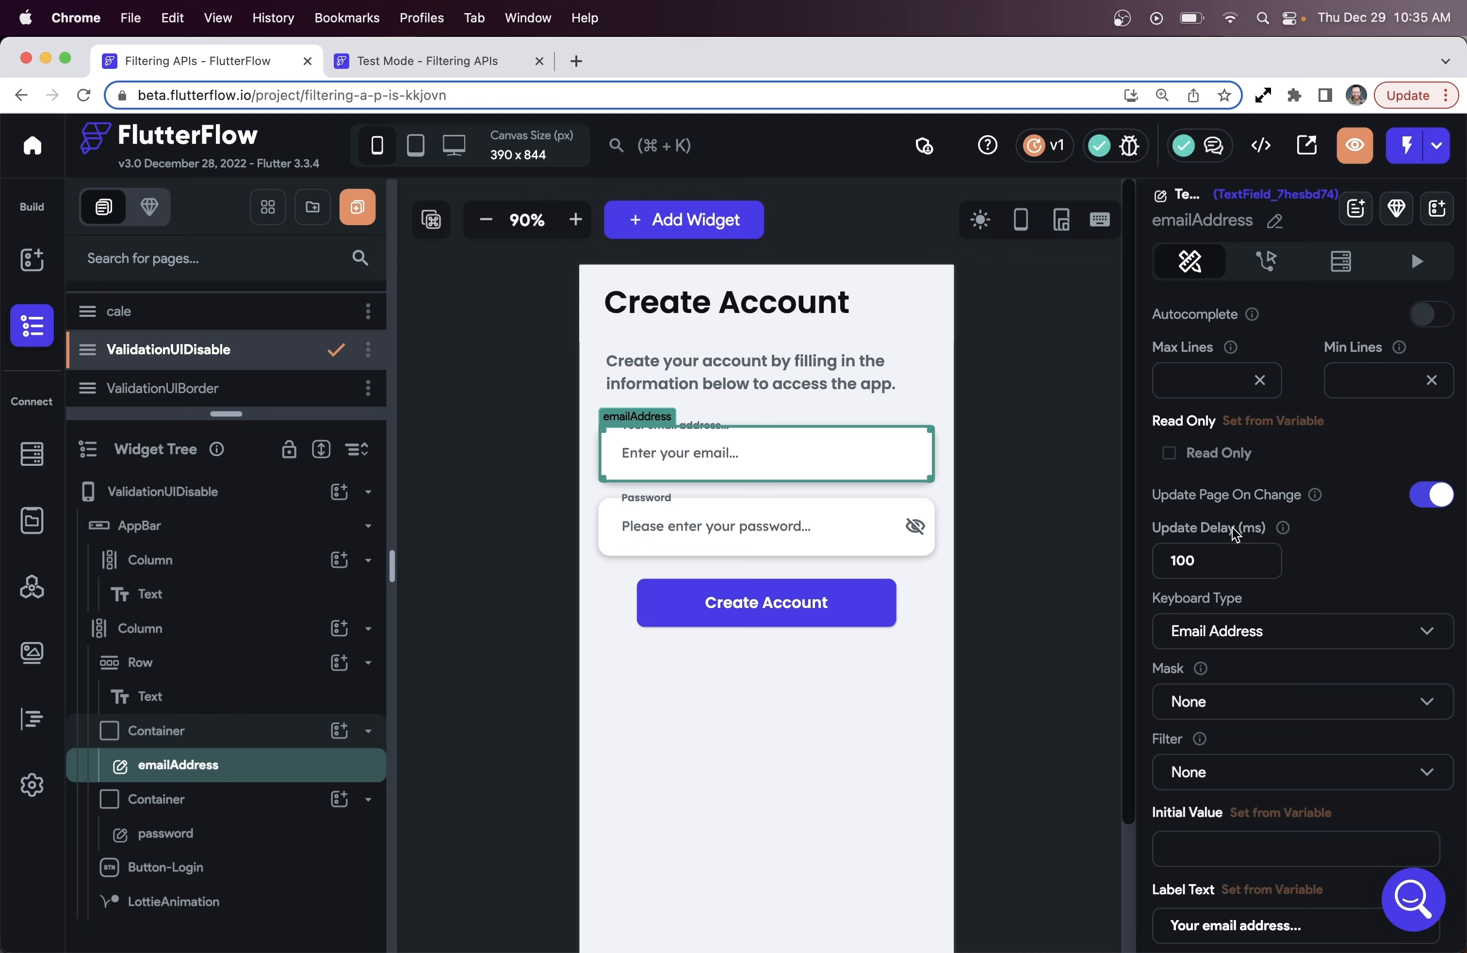
Select the Create Account title, the subtitle, and then the emailAddress text field
{"action": "left_click", "coordinate": [835, 300]}
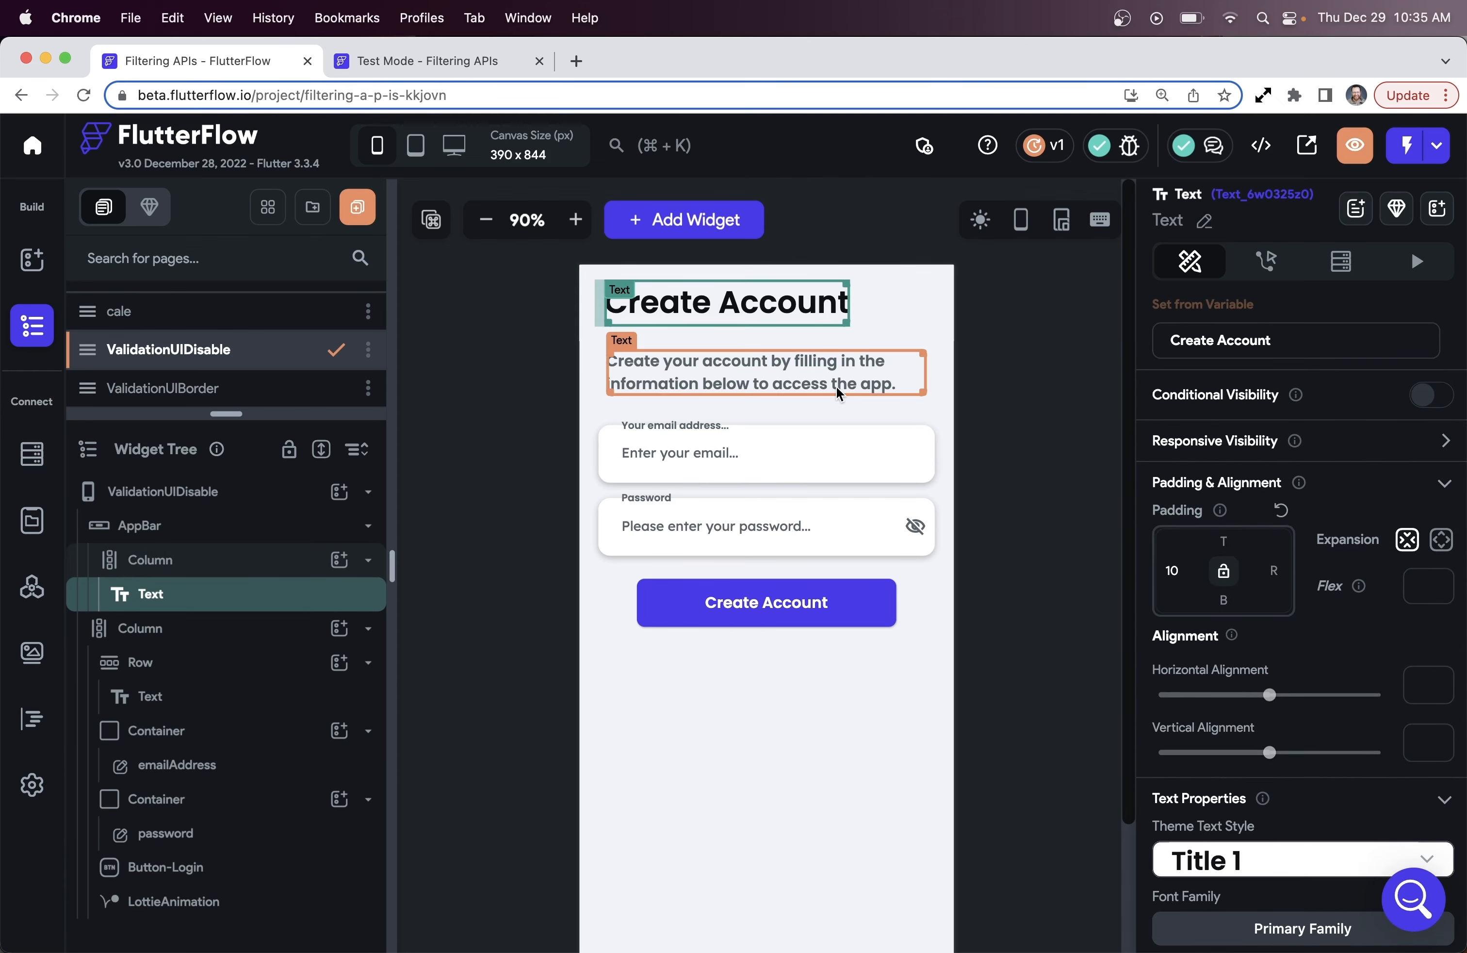
{"action": "left_click", "coordinate": [931, 393]}
{"action": "left_click", "coordinate": [1295, 353]}
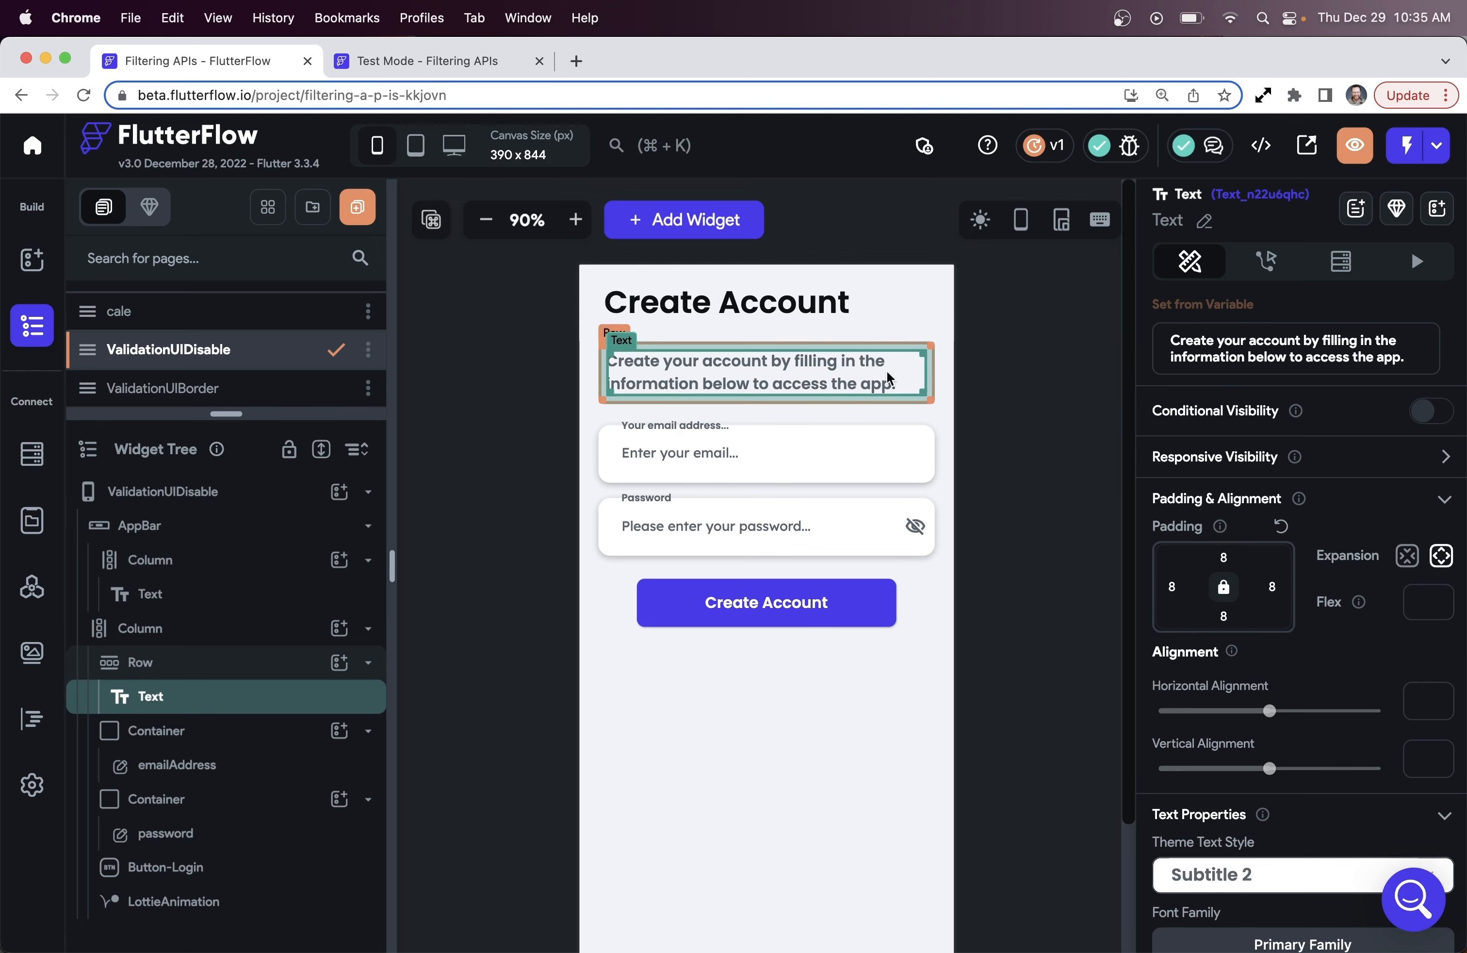
{"action": "left_click", "coordinate": [856, 459]}
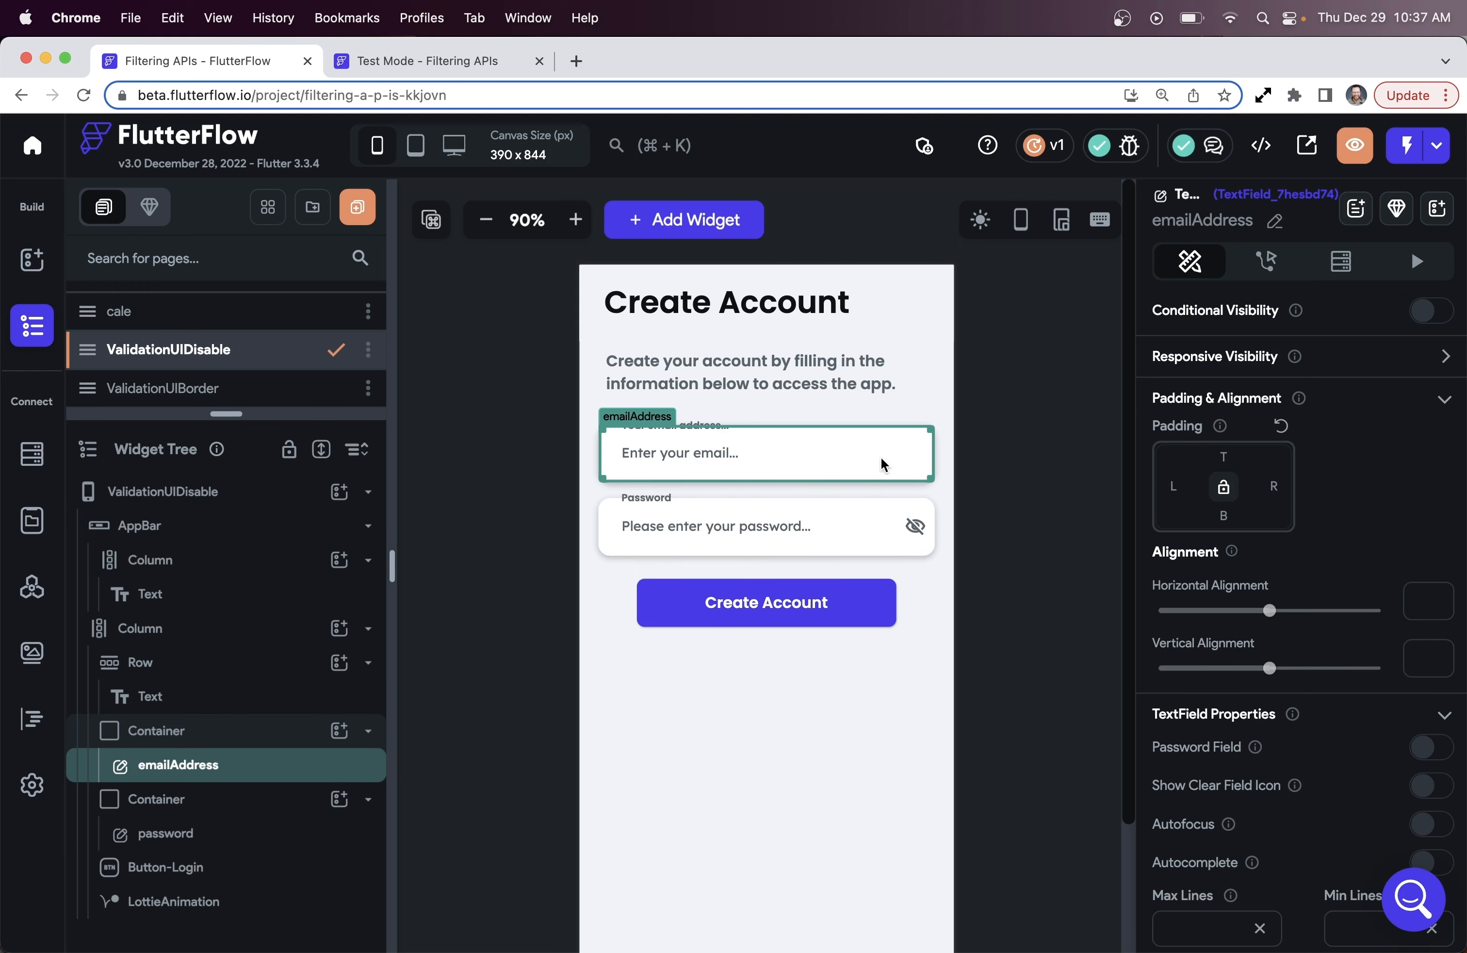
Edit the email field's Update Delay (ms) and switch on Update Page On Change for the password field
{"action": "scroll", "coordinate": [1287, 526], "scroll_direction": "down", "scroll_amount": 5}
{"action": "scroll", "coordinate": [1287, 525], "scroll_direction": "down", "scroll_amount": 4}
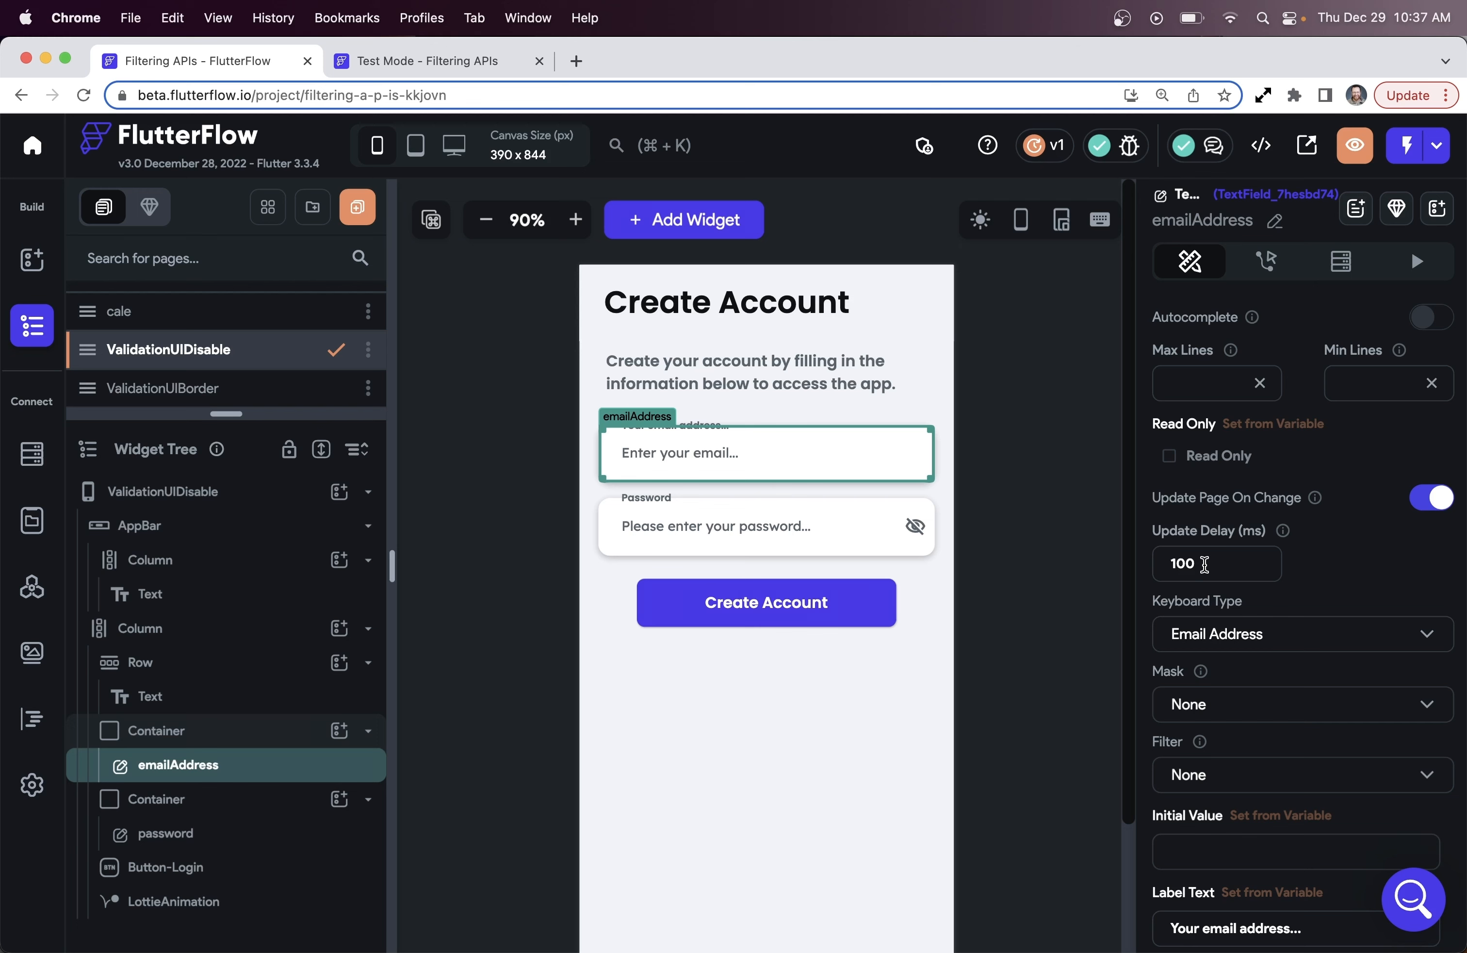
{"action": "type", "text": "0"}
{"action": "key", "text": "BackSpace"}
{"action": "type", "text": "5000"}
{"action": "left_click_drag", "start_coordinate": [1198, 564], "coordinate": [1140, 573]}
{"action": "type", "text": "1"}
{"action": "left_click", "coordinate": [808, 534]}
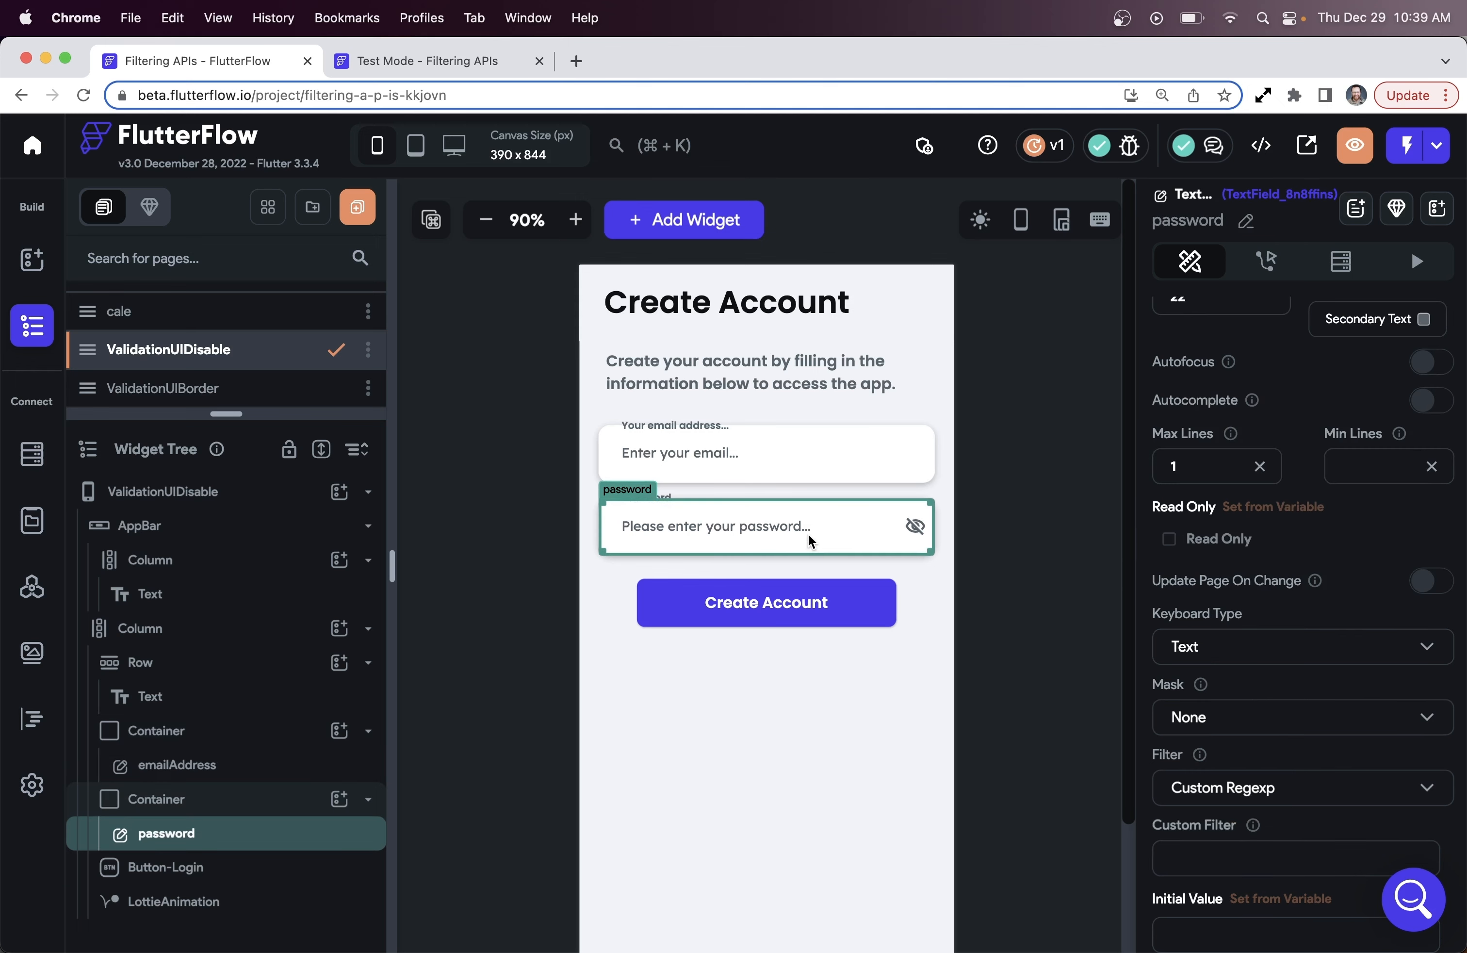
{"action": "left_click", "coordinate": [1432, 582]}
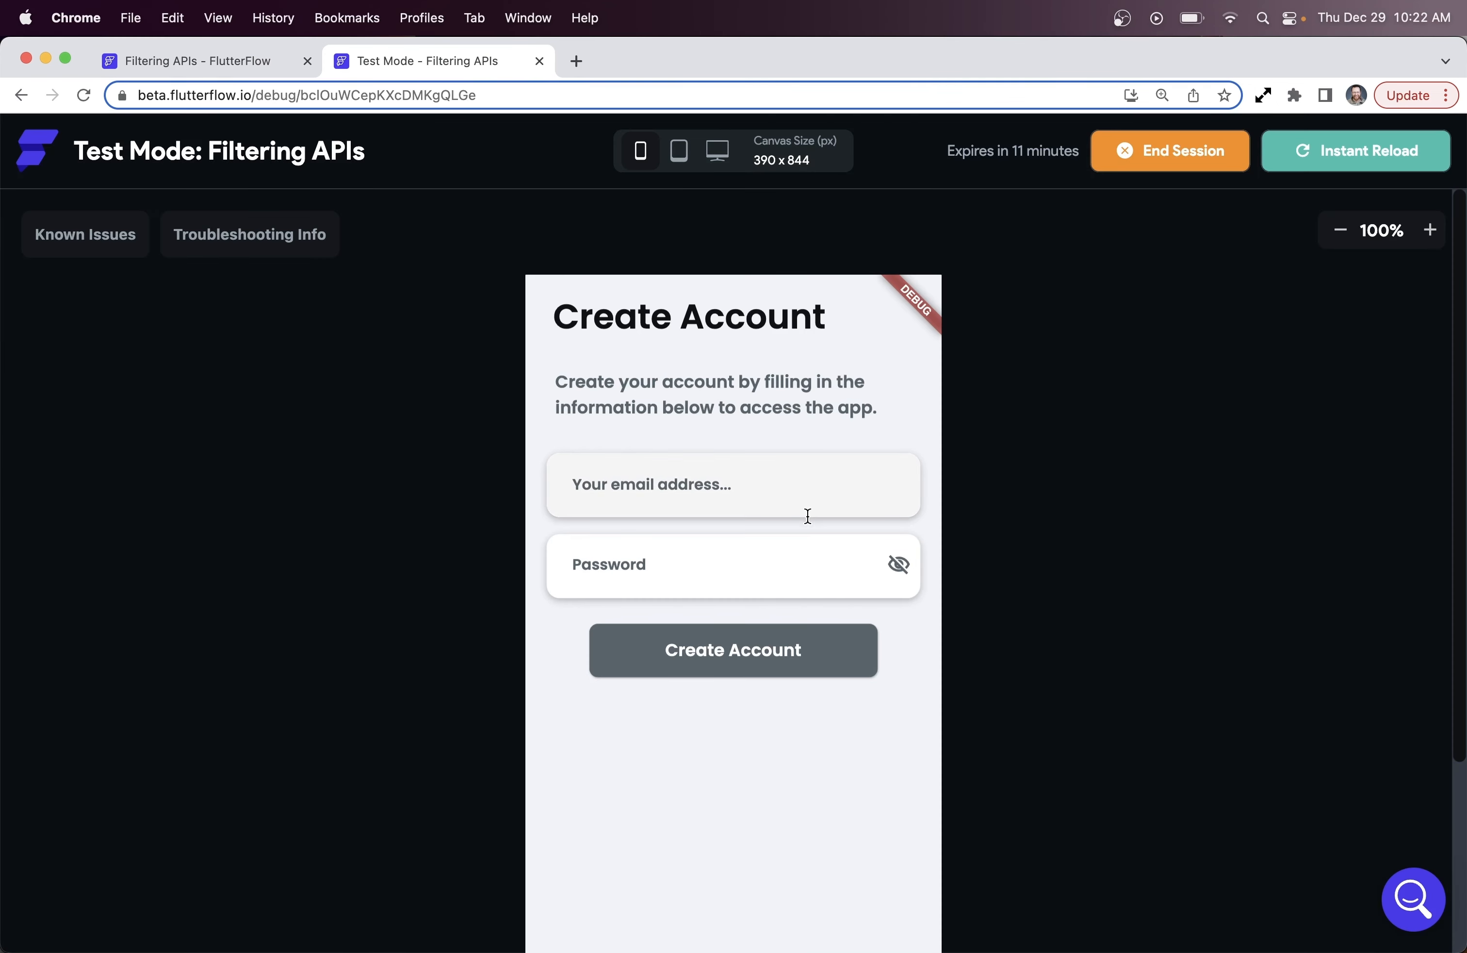
Start typing an email address in the test app's email field to enable Create Account
{"action": "left_click", "coordinate": [773, 501]}
{"action": "type", "text": "john"}
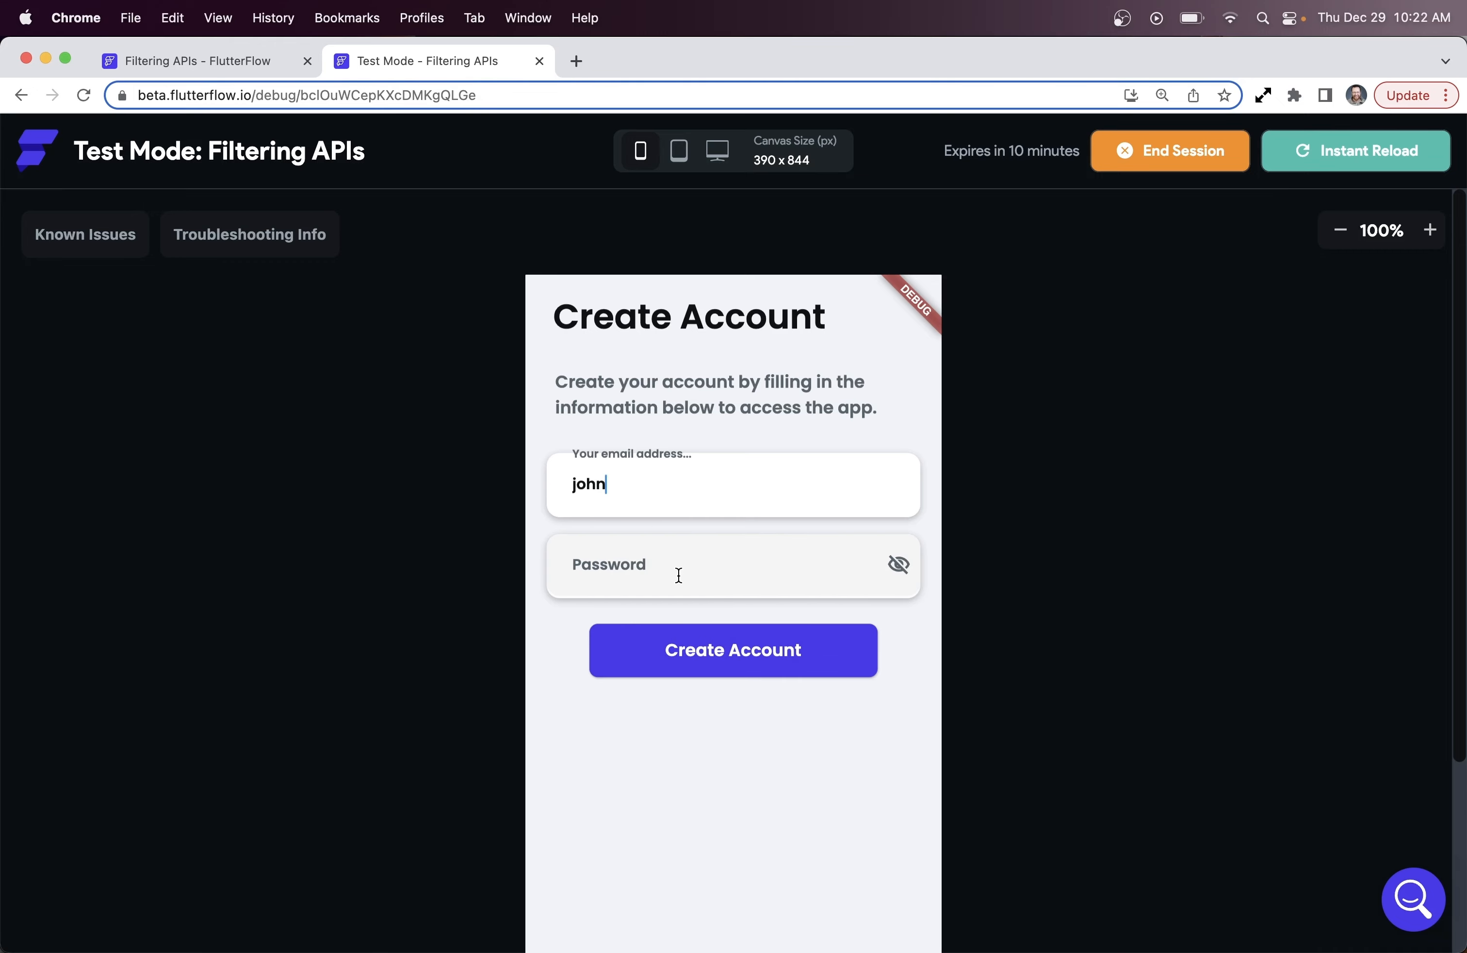
Combine the button's disable conditions with OR so either empty field disables it
{"action": "key", "text": "ctrl+shift+Tab"}
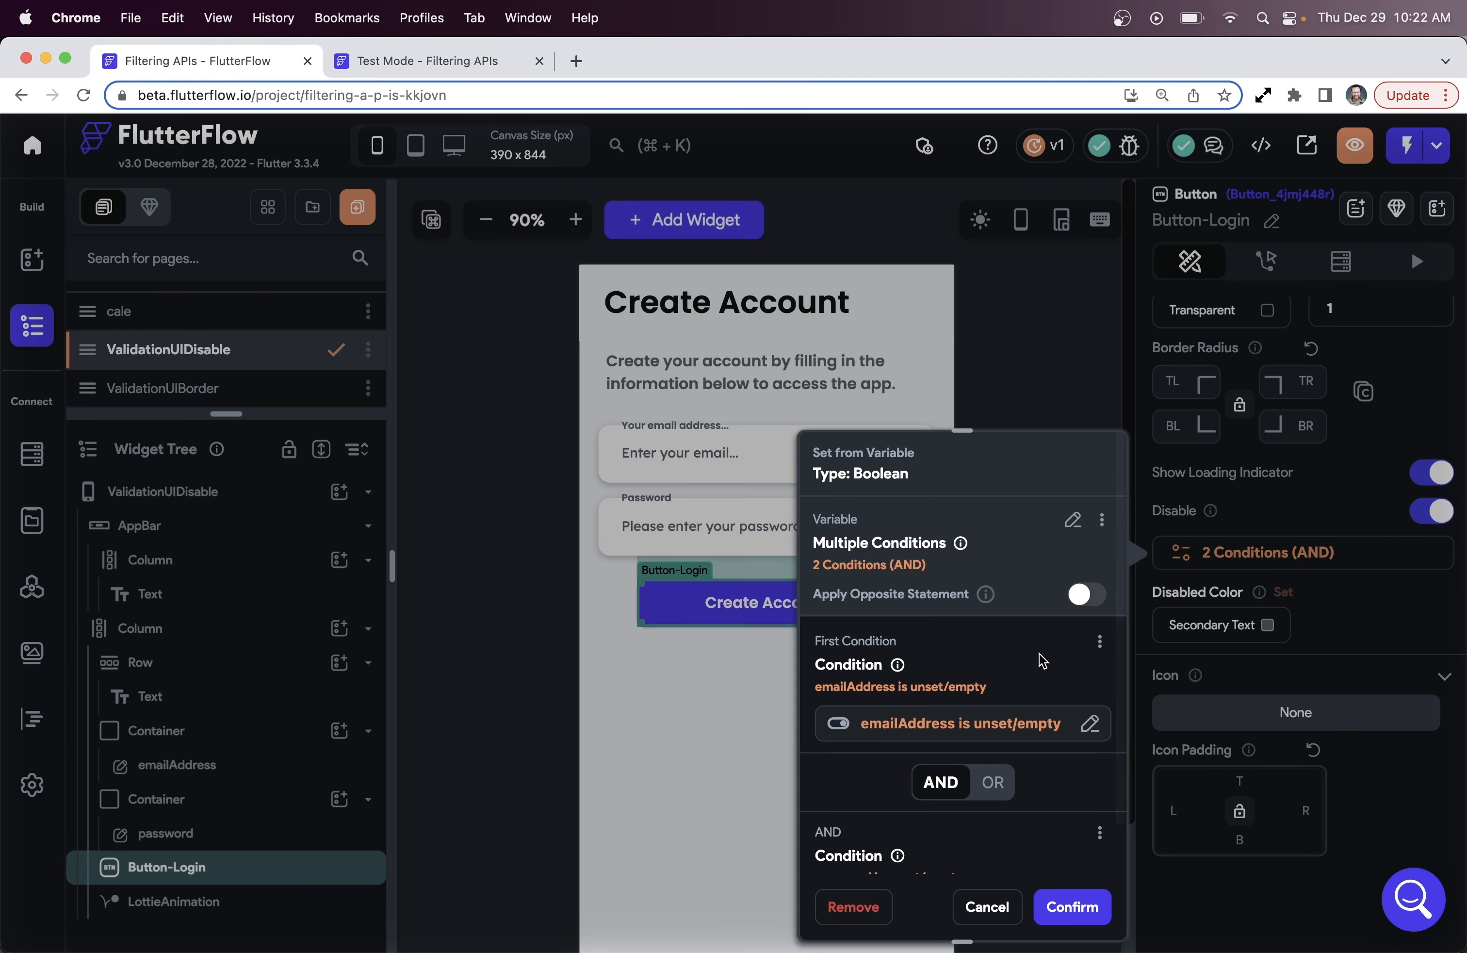
{"action": "scroll", "coordinate": [997, 665], "scroll_direction": "down", "scroll_amount": 4}
{"action": "left_click_drag", "start_coordinate": [962, 430], "coordinate": [950, 299]}
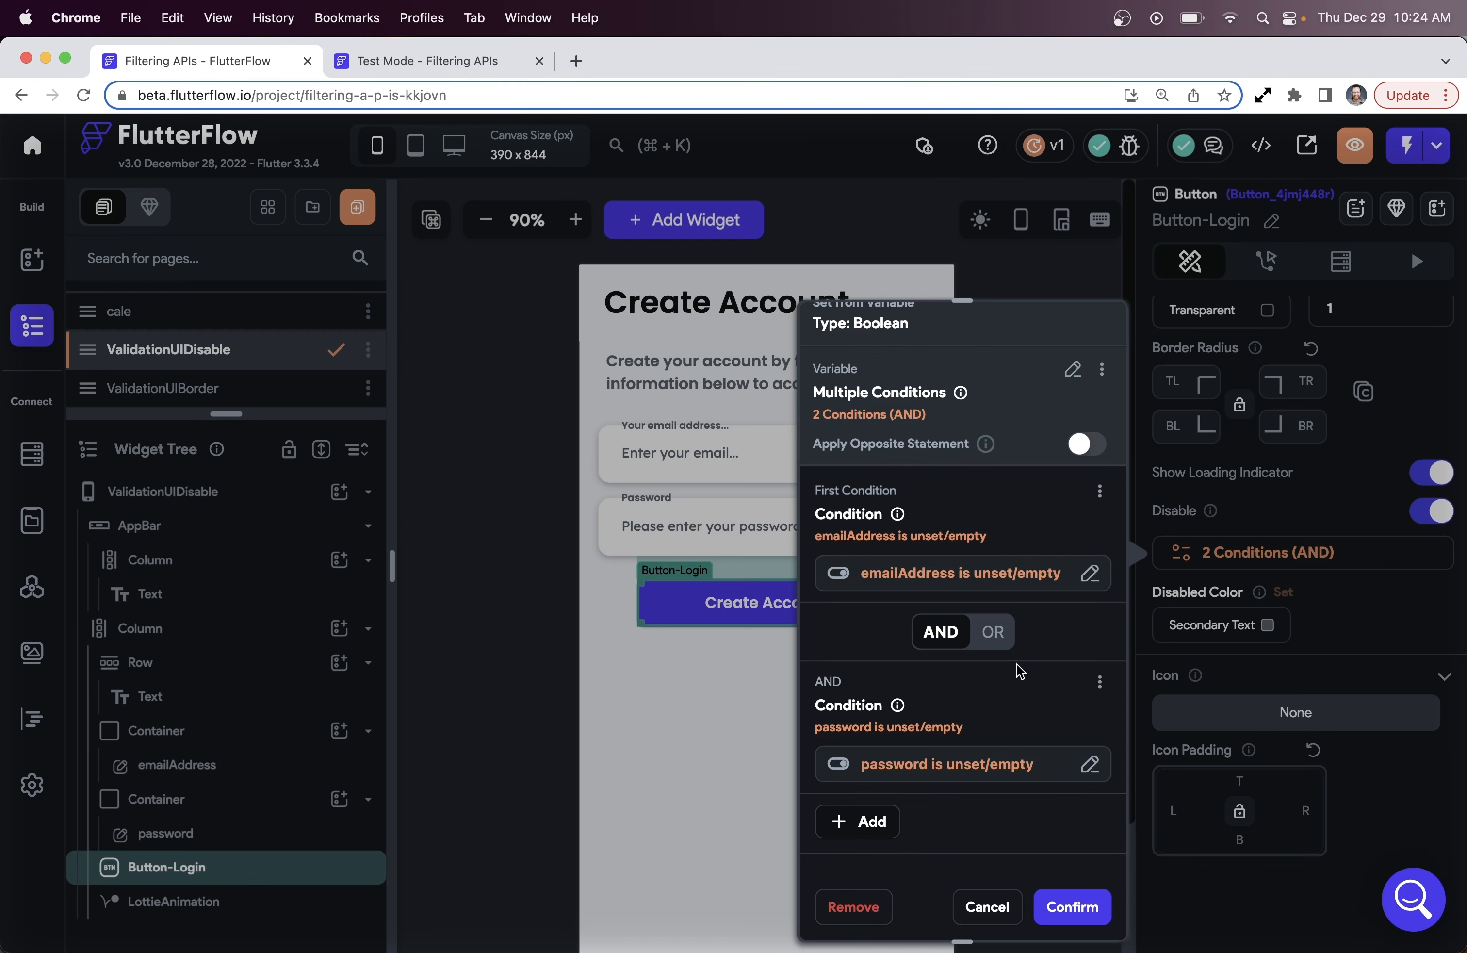
{"action": "left_click", "coordinate": [993, 637]}
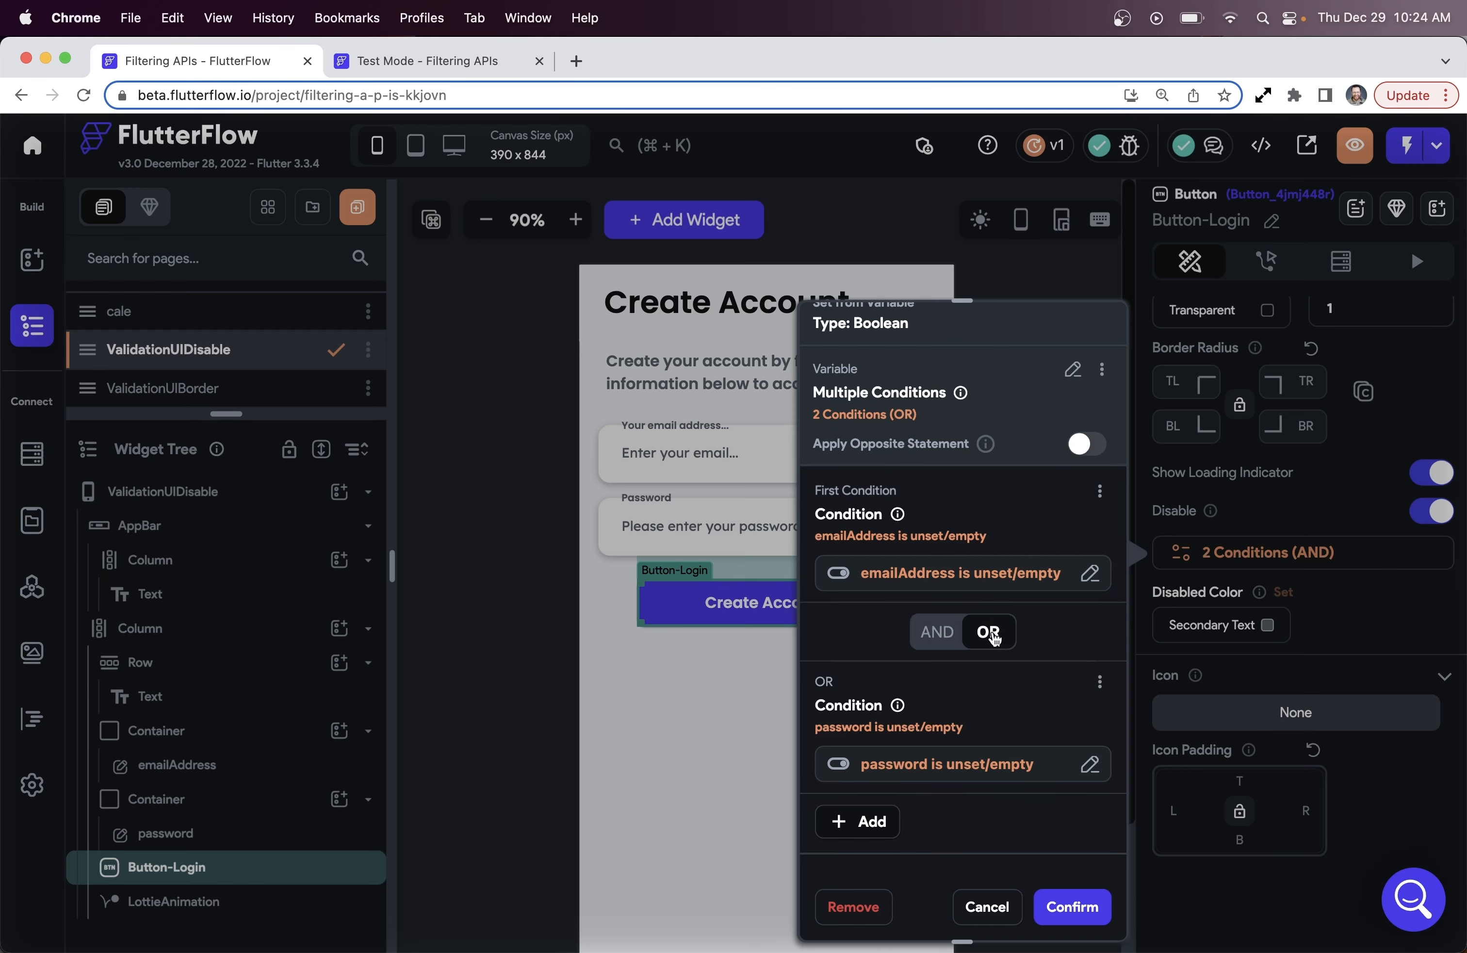
{"action": "left_click", "coordinate": [1075, 908]}
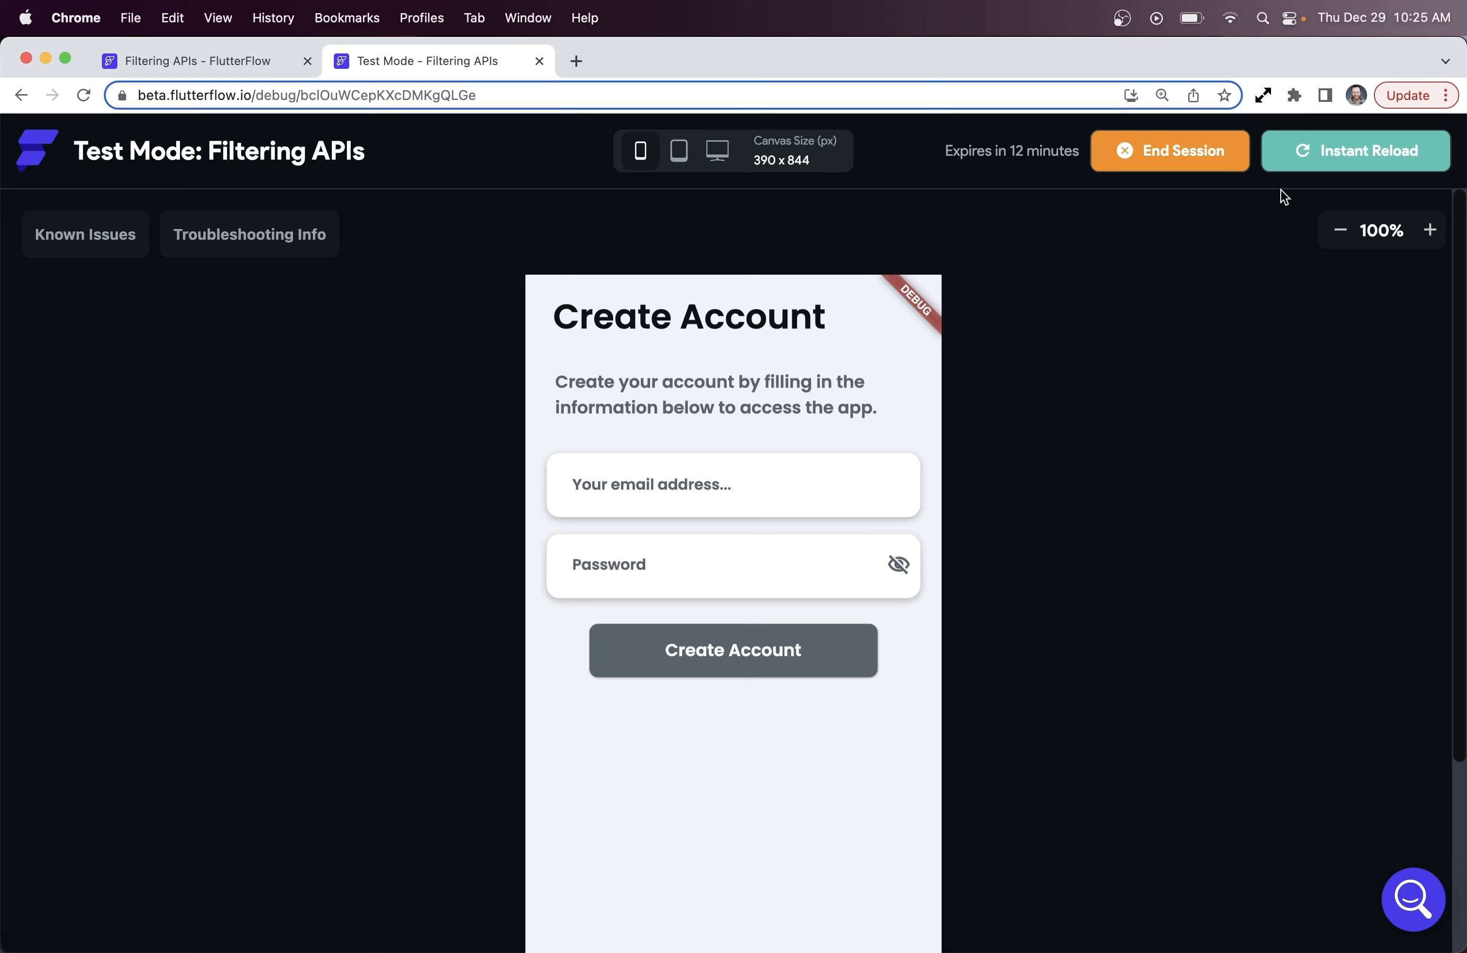
In the test app, complete the email address and enter a test password
{"action": "left_click", "coordinate": [822, 481]}
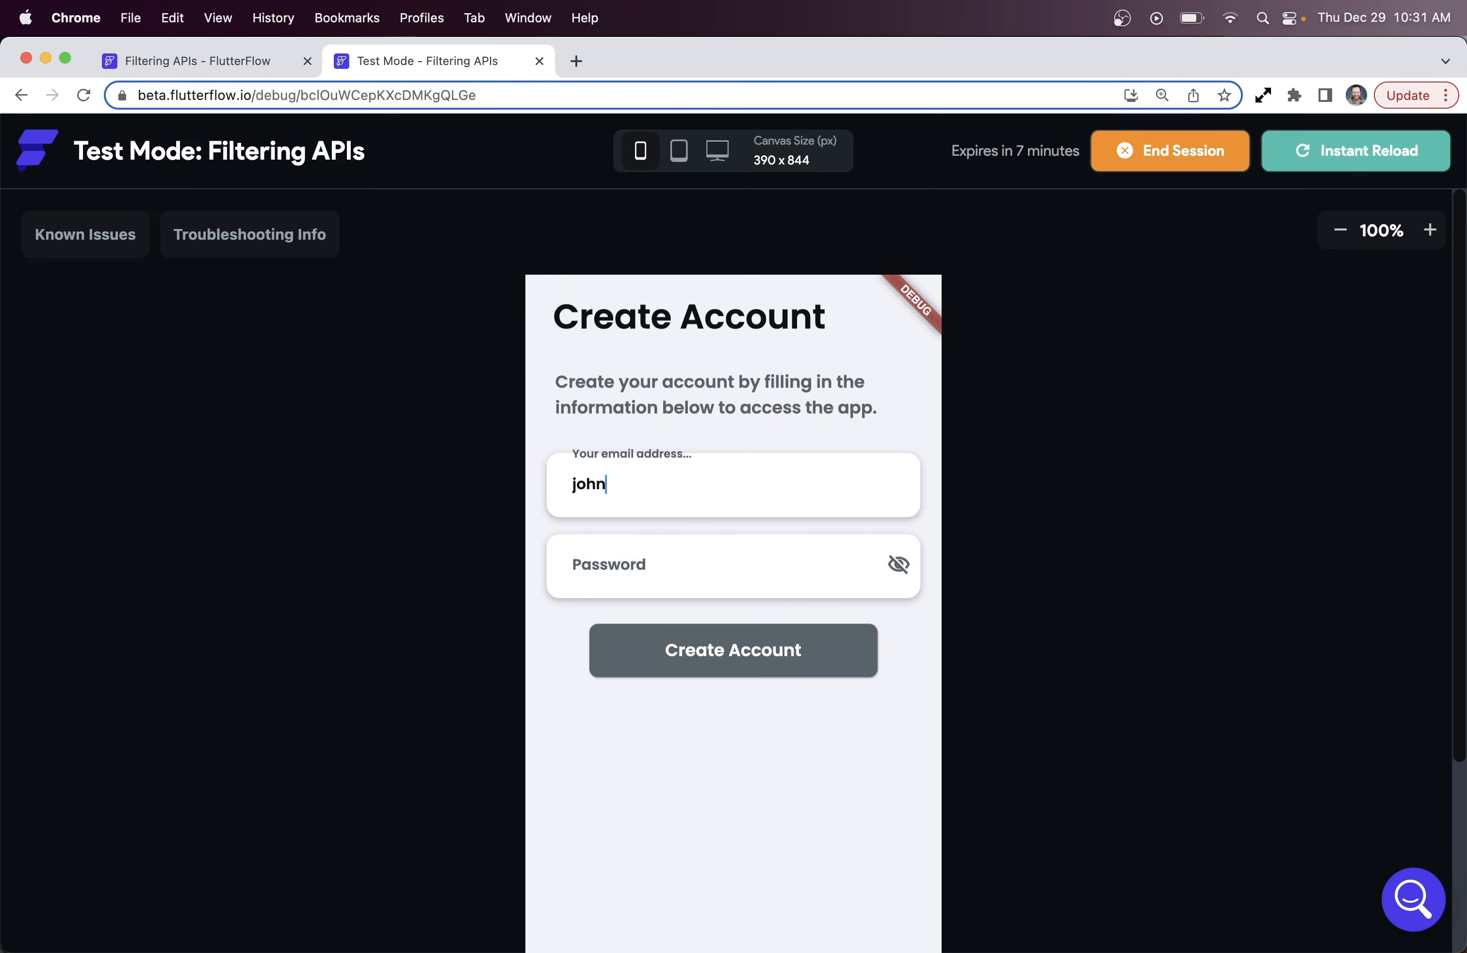
{"action": "type", "text": "@gmail.com"}
{"action": "key", "text": "Tab"}
{"action": "type", "text": "1234"}
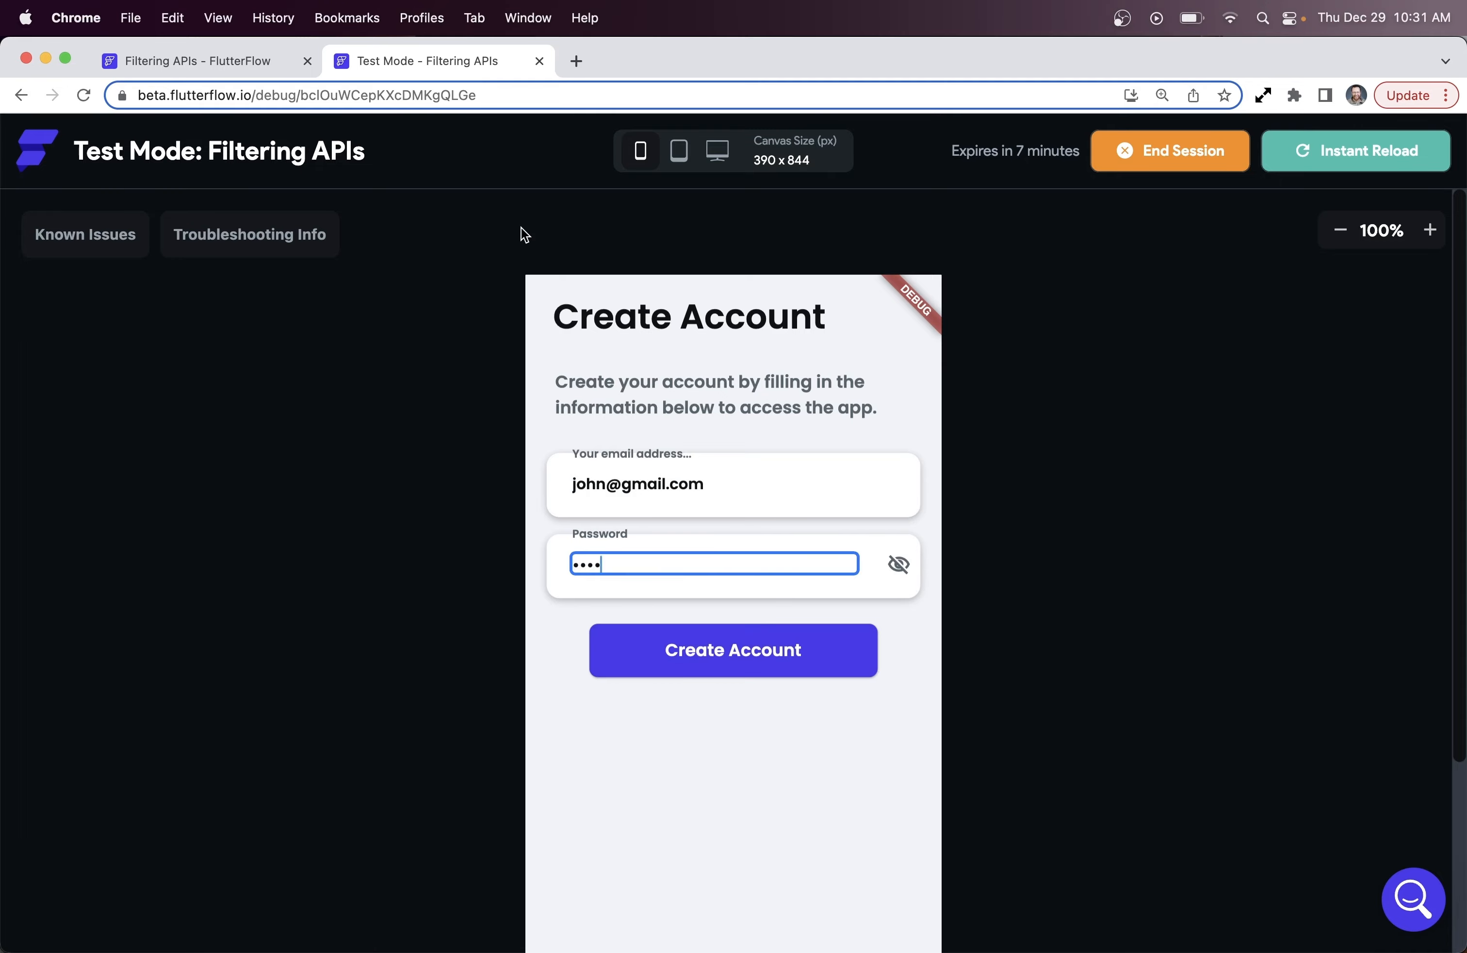
Back in the editor, open the button's '2 Conditions (OR)' disable editor, enlarged to show every condition
{"action": "left_click", "coordinate": [198, 57]}
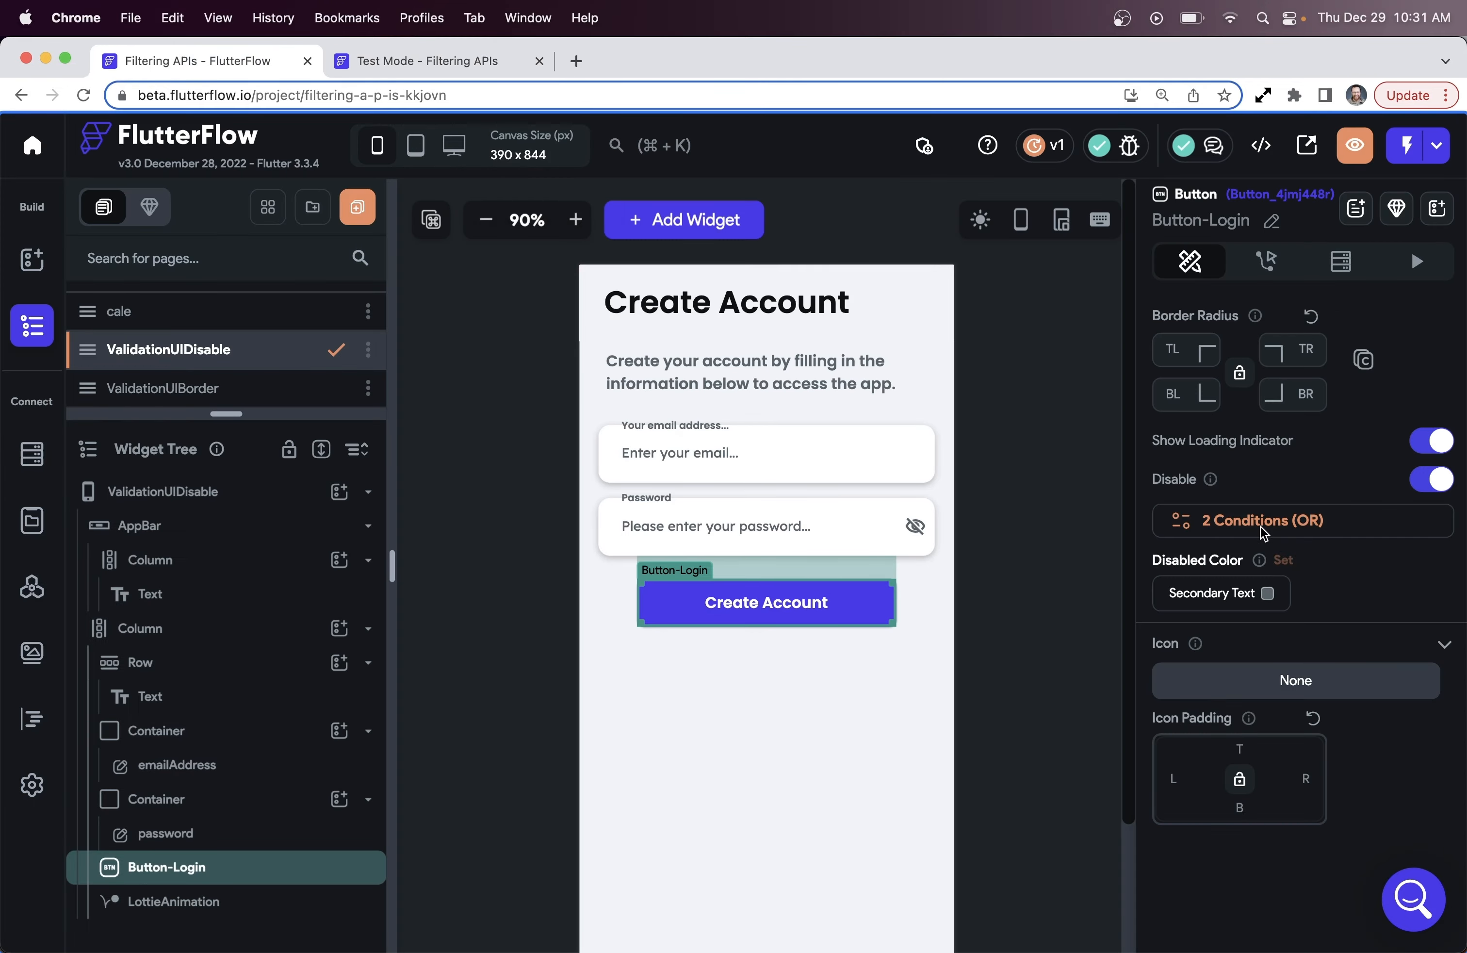
{"action": "left_click", "coordinate": [1260, 531]}
{"action": "left_click_drag", "start_coordinate": [964, 432], "coordinate": [961, 229]}
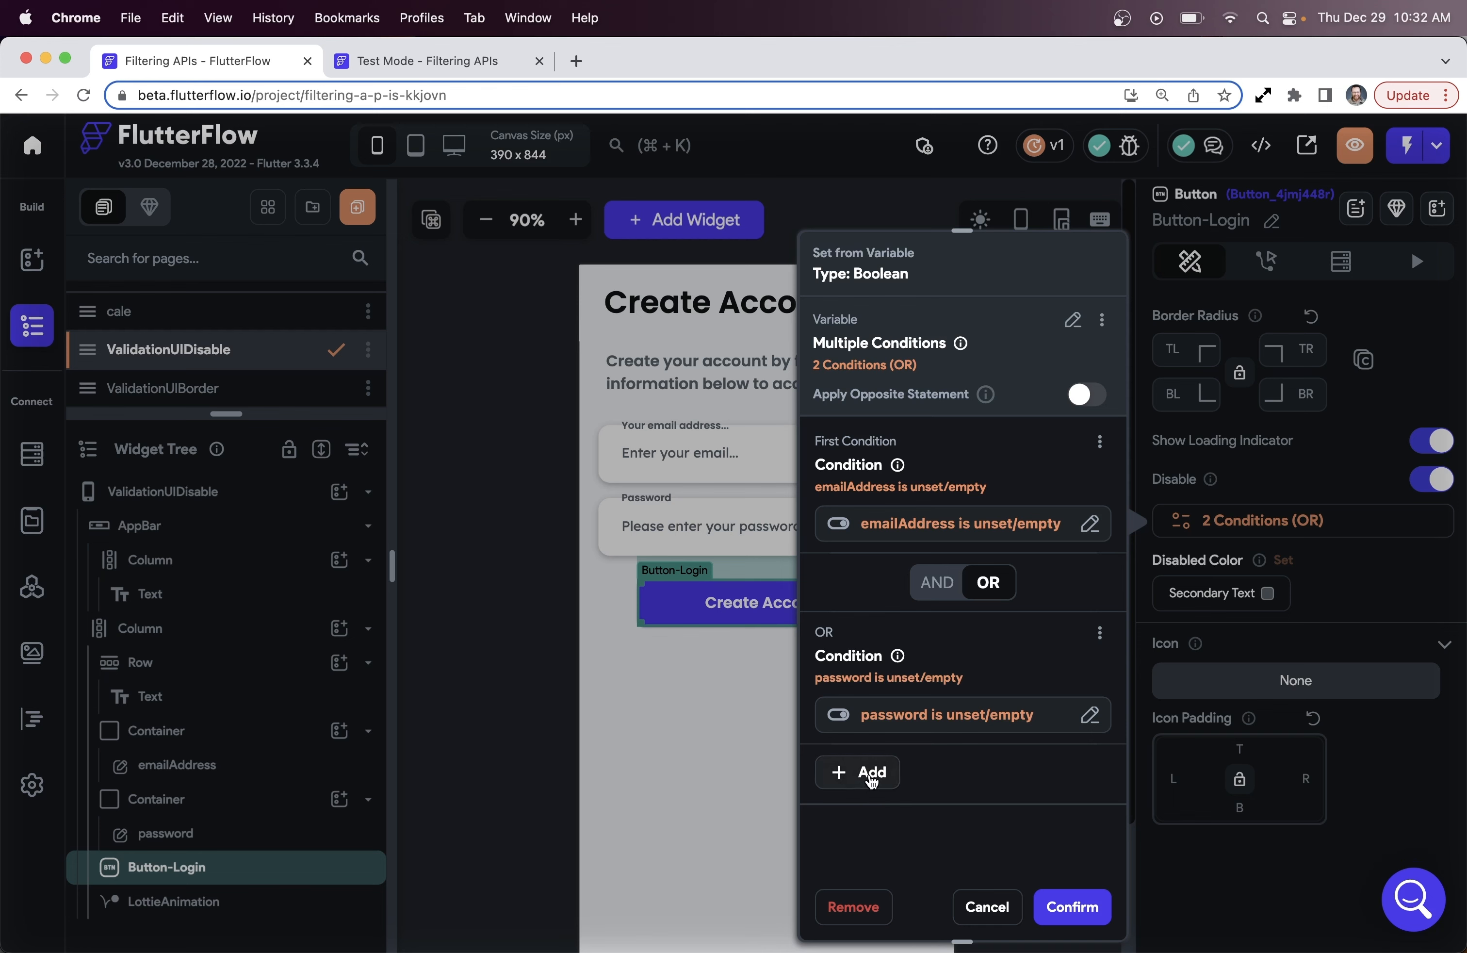
Copy the password unset/empty condition and paste it as a third OR condition
{"action": "left_click", "coordinate": [1094, 638]}
{"action": "left_click", "coordinate": [1070, 675]}
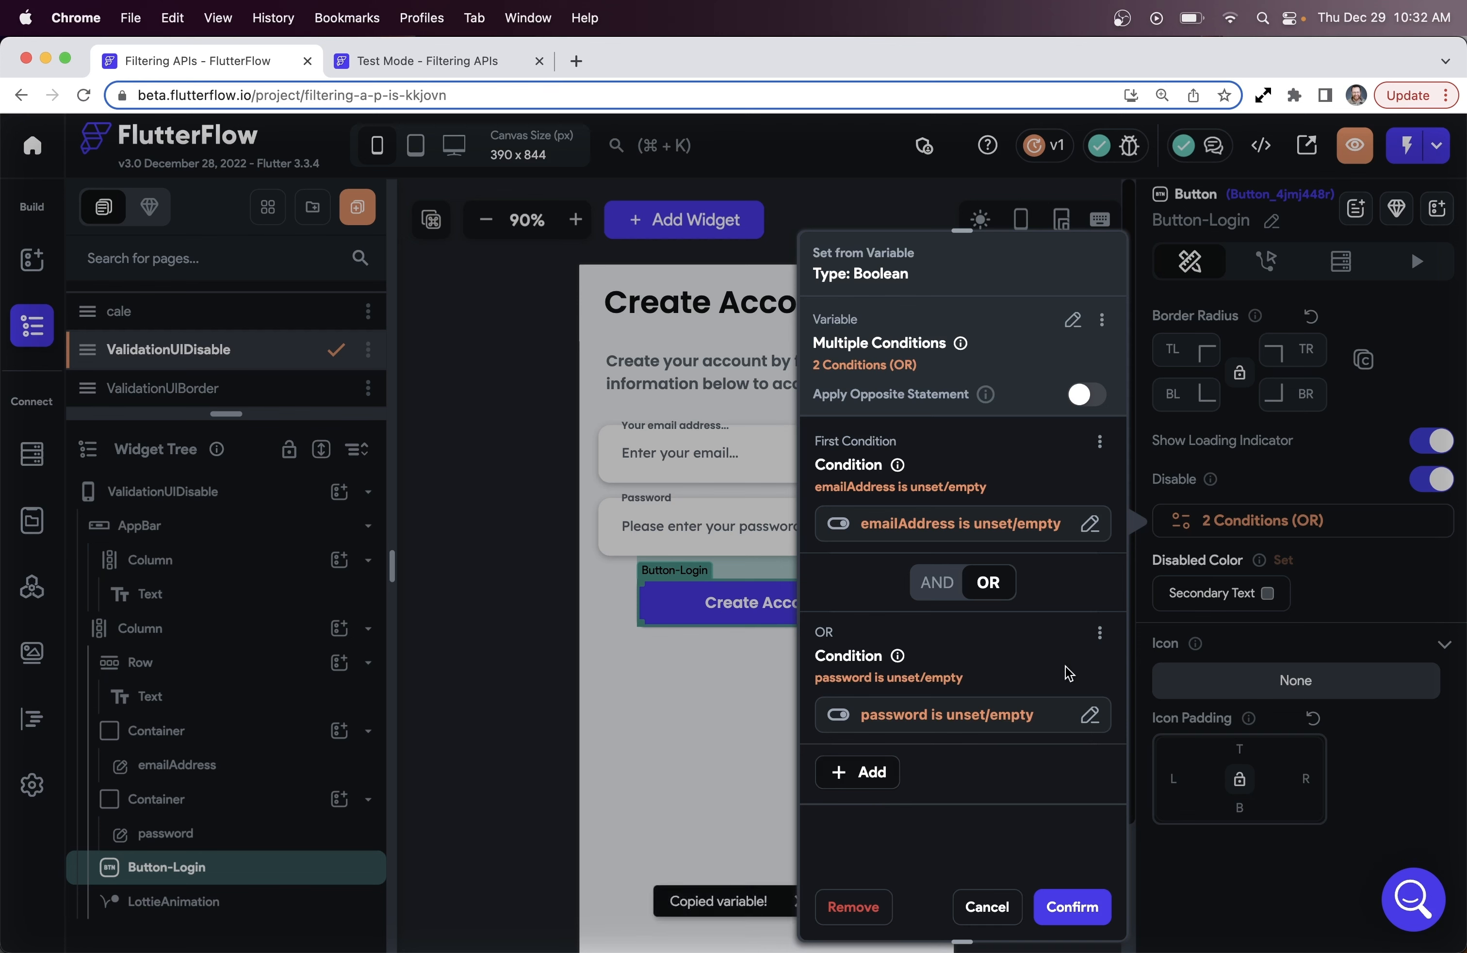
{"action": "left_click", "coordinate": [897, 771]}
{"action": "left_click", "coordinate": [1065, 857]}
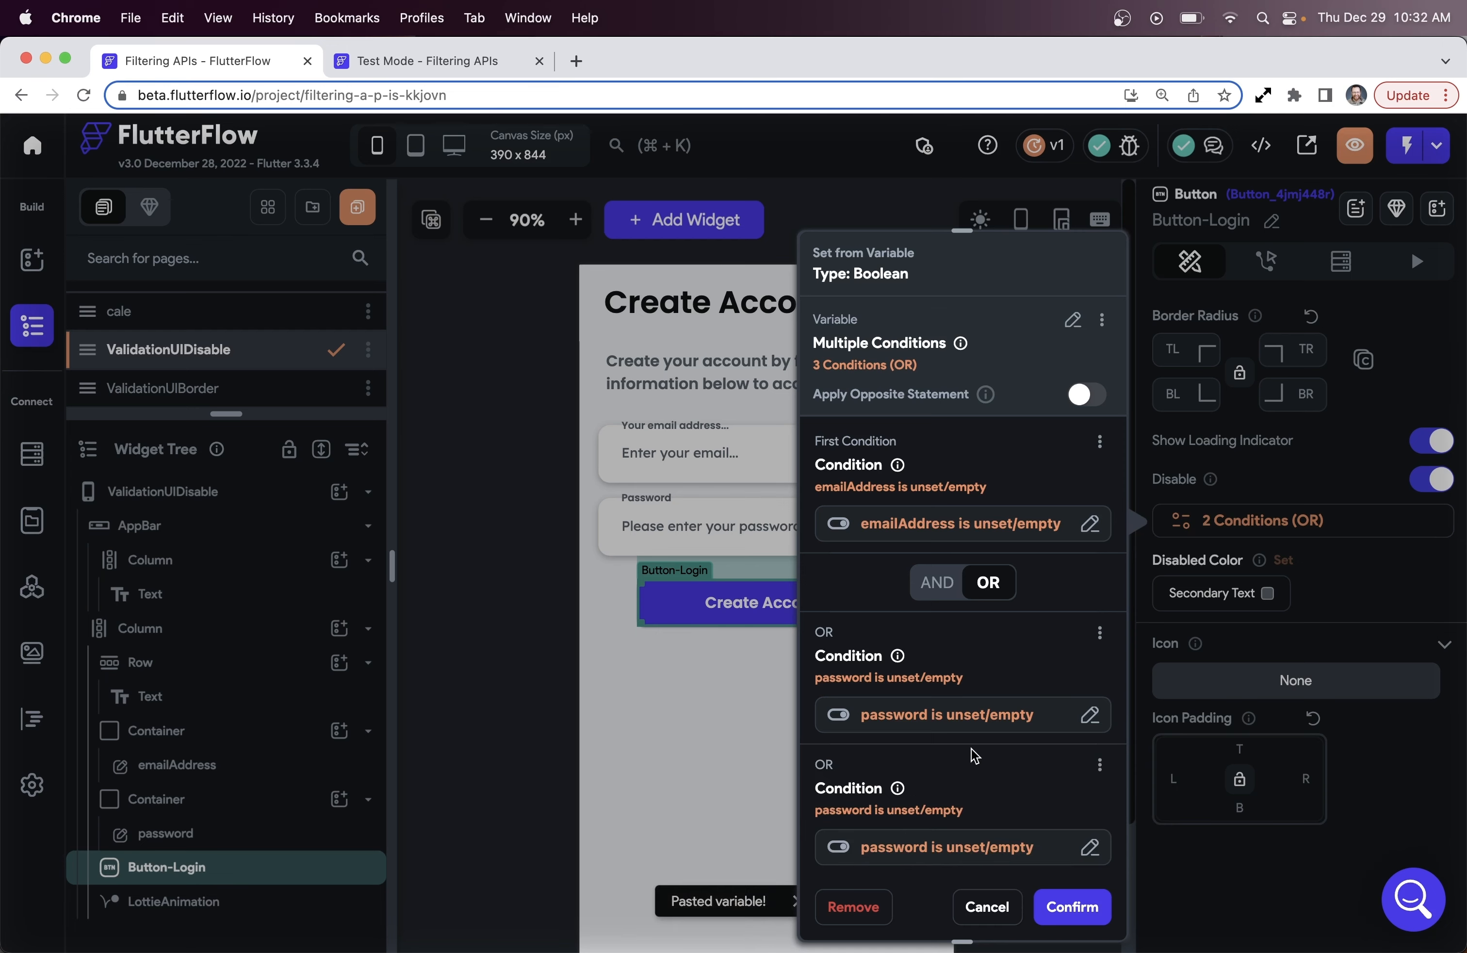
{"action": "scroll", "coordinate": [973, 757], "scroll_direction": "down", "scroll_amount": 2}
Repoint the third condition's first value to the page's widget state values, then enter a test email
{"action": "left_click", "coordinate": [974, 766]}
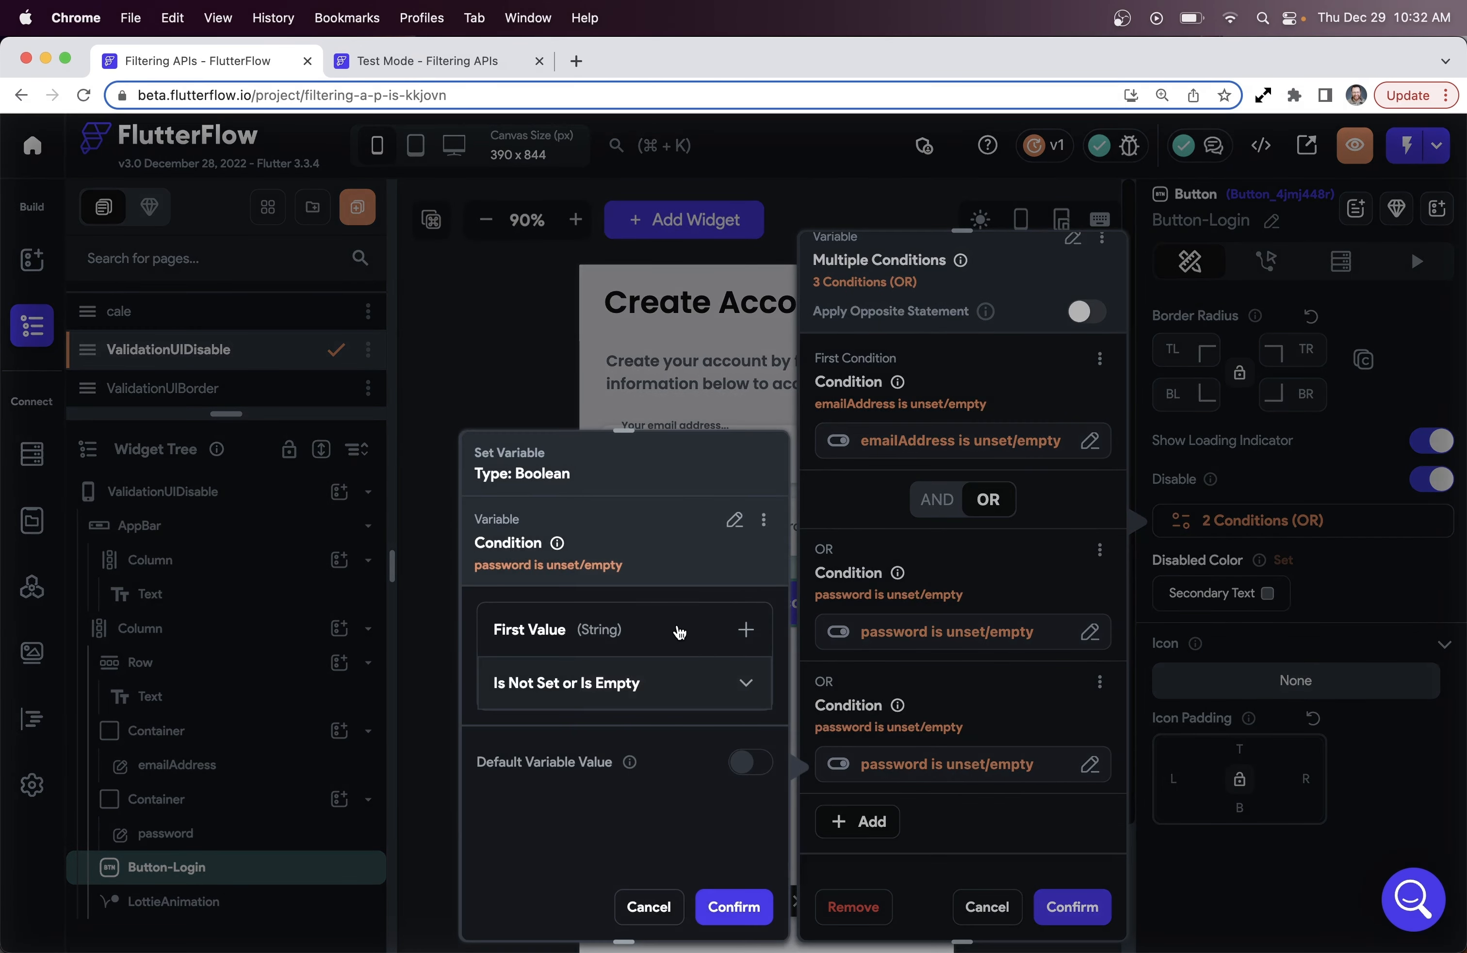
{"action": "left_click", "coordinate": [674, 629]}
{"action": "left_click", "coordinate": [640, 662]}
{"action": "left_click", "coordinate": [412, 520]}
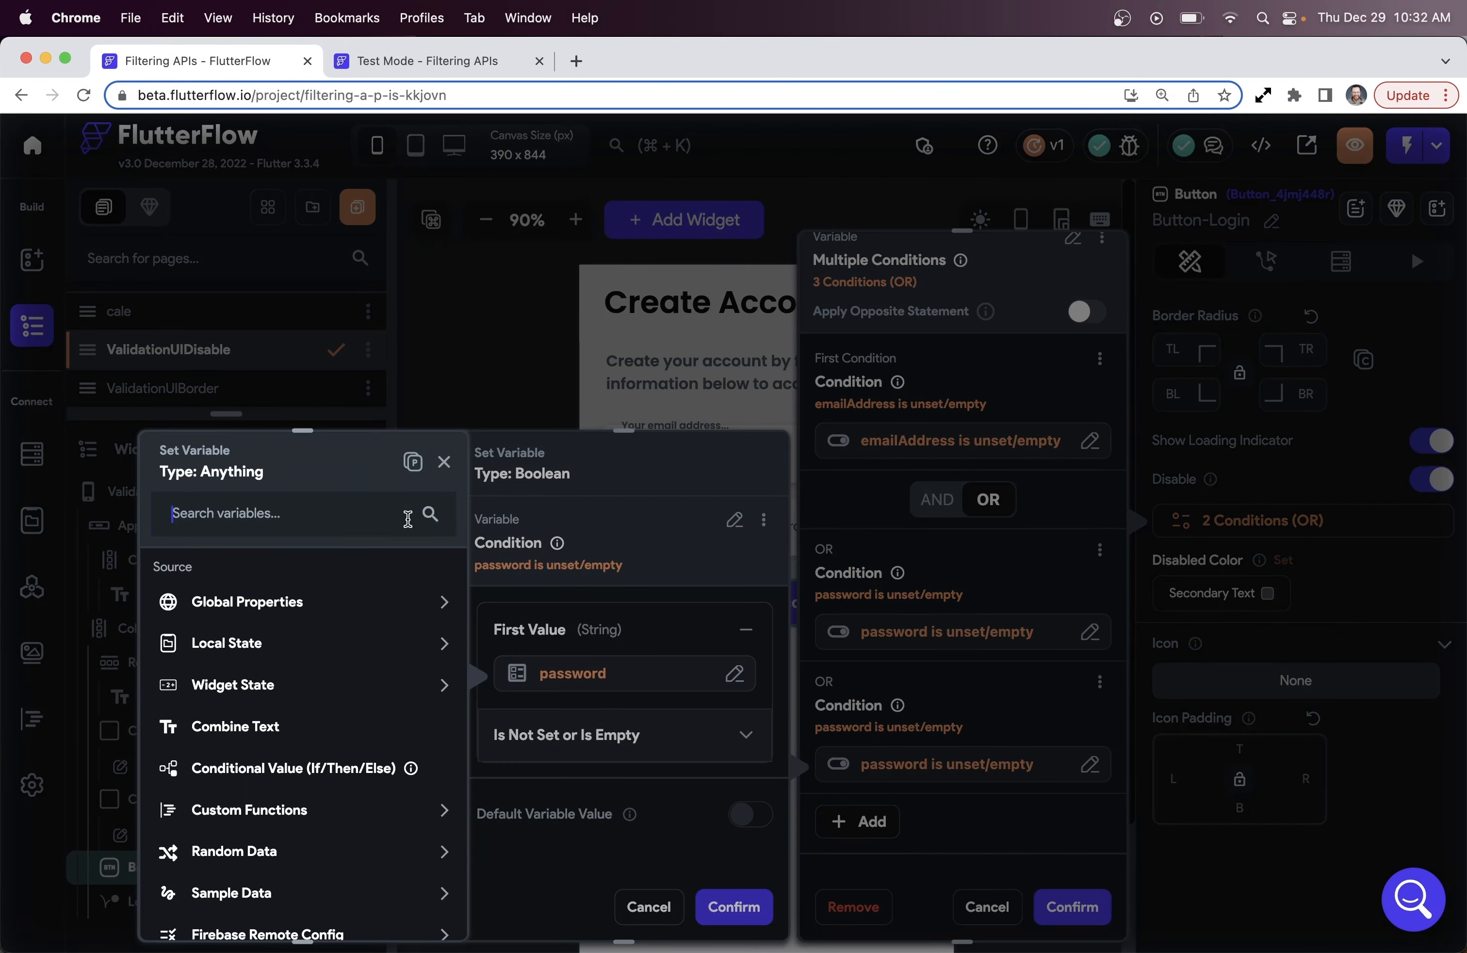
{"action": "left_click", "coordinate": [347, 685]}
{"action": "scroll", "coordinate": [346, 716], "scroll_direction": "down", "scroll_amount": 3}
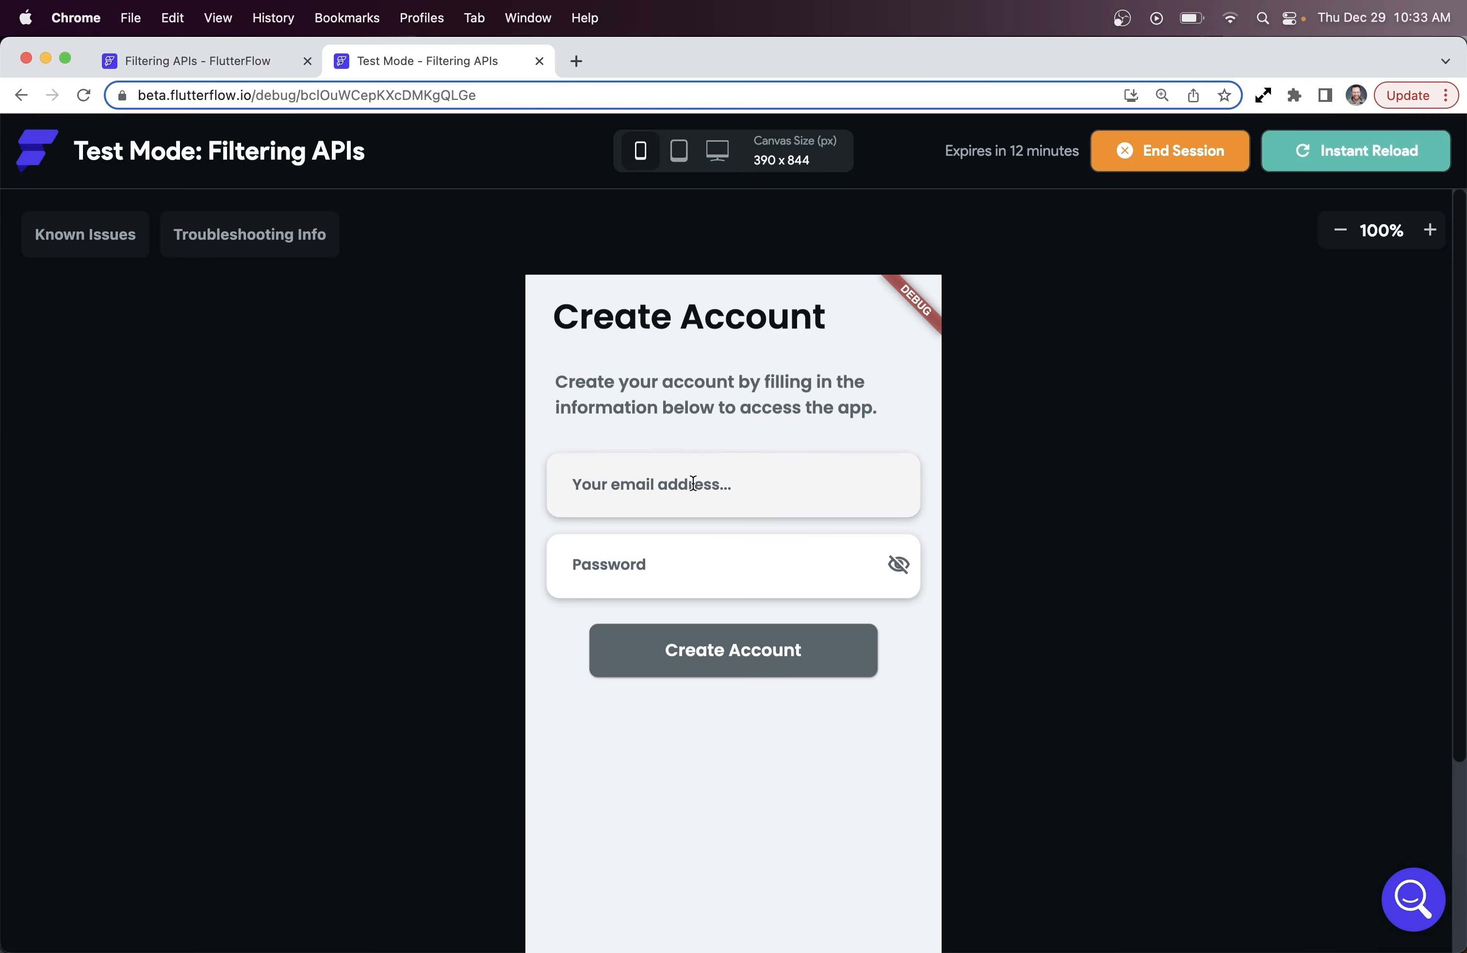
{"action": "left_click", "coordinate": [693, 483]}
{"action": "type", "text": "john@g"}
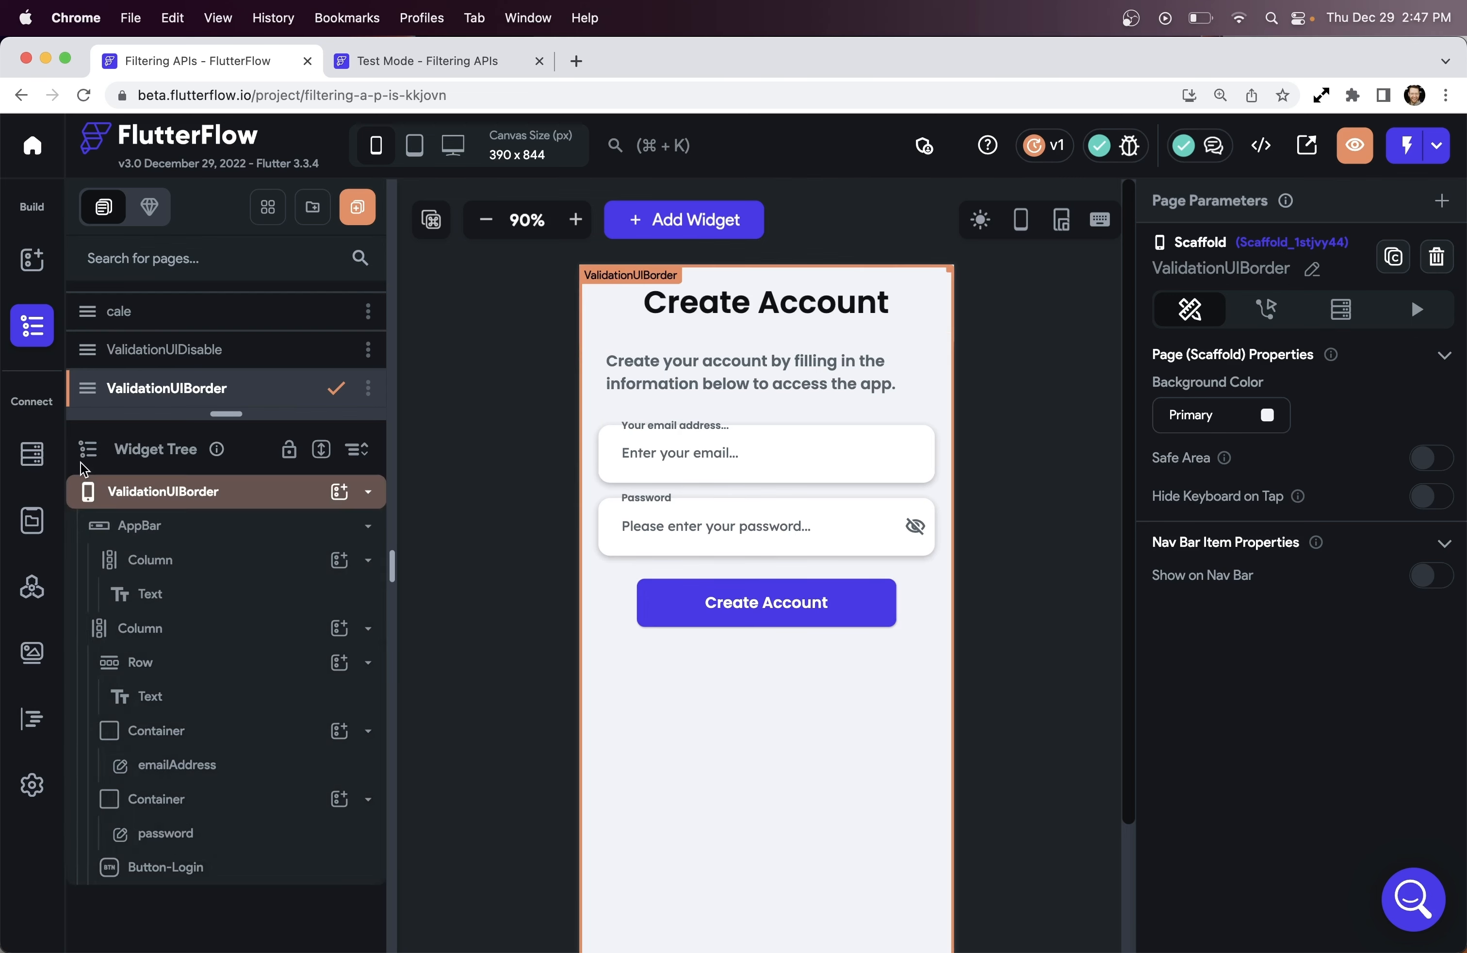
Add a Boolean local state variable named emailState
{"action": "left_click", "coordinate": [32, 520]}
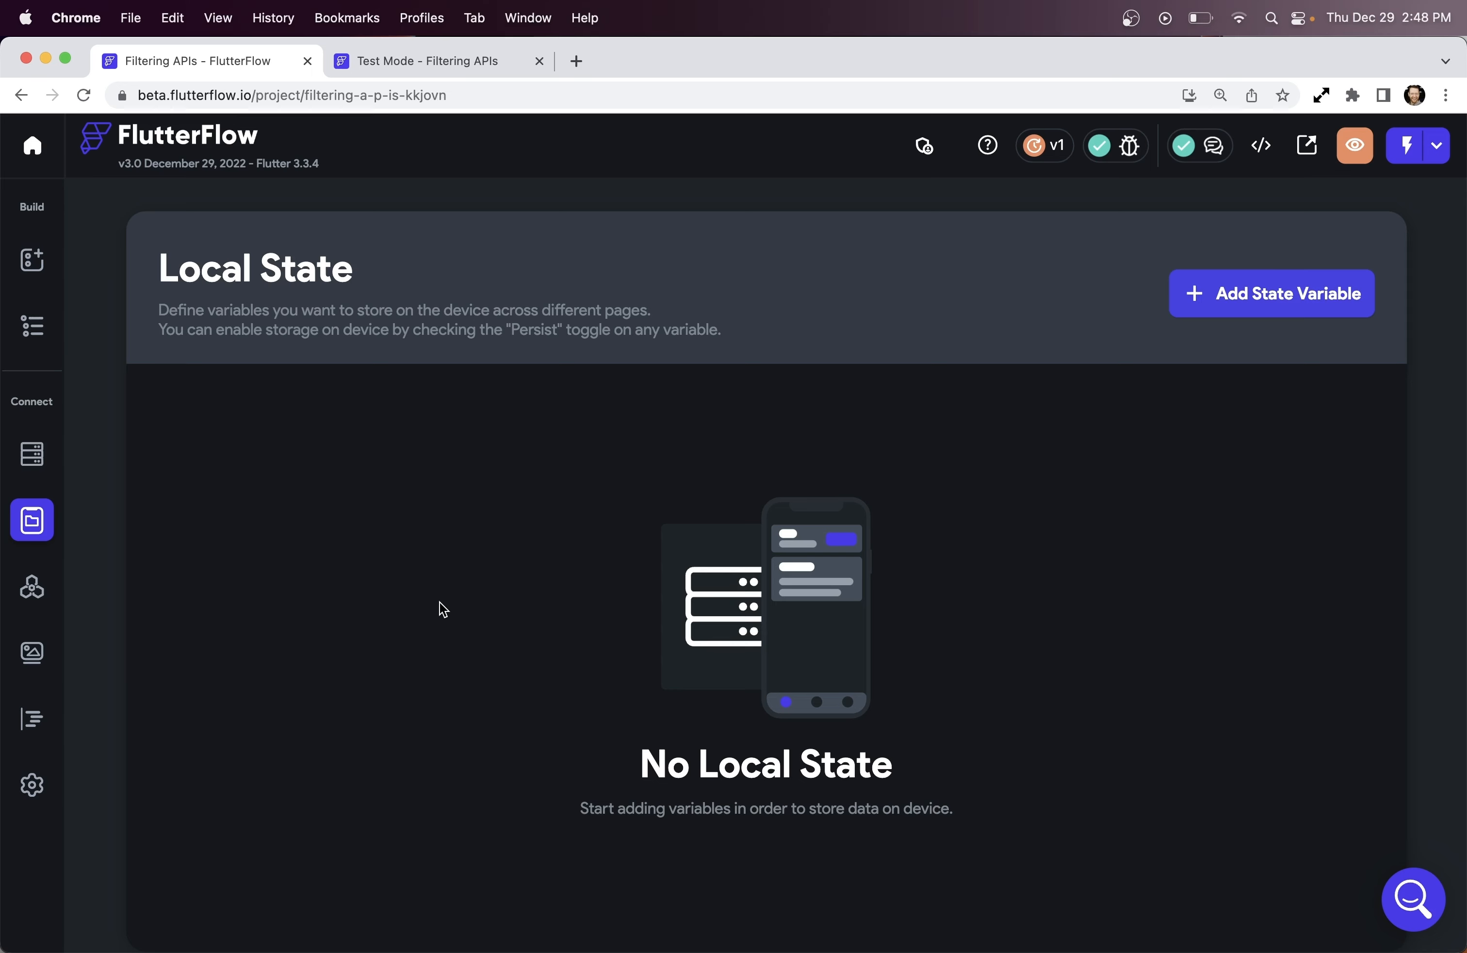
{"action": "left_click", "coordinate": [1232, 292]}
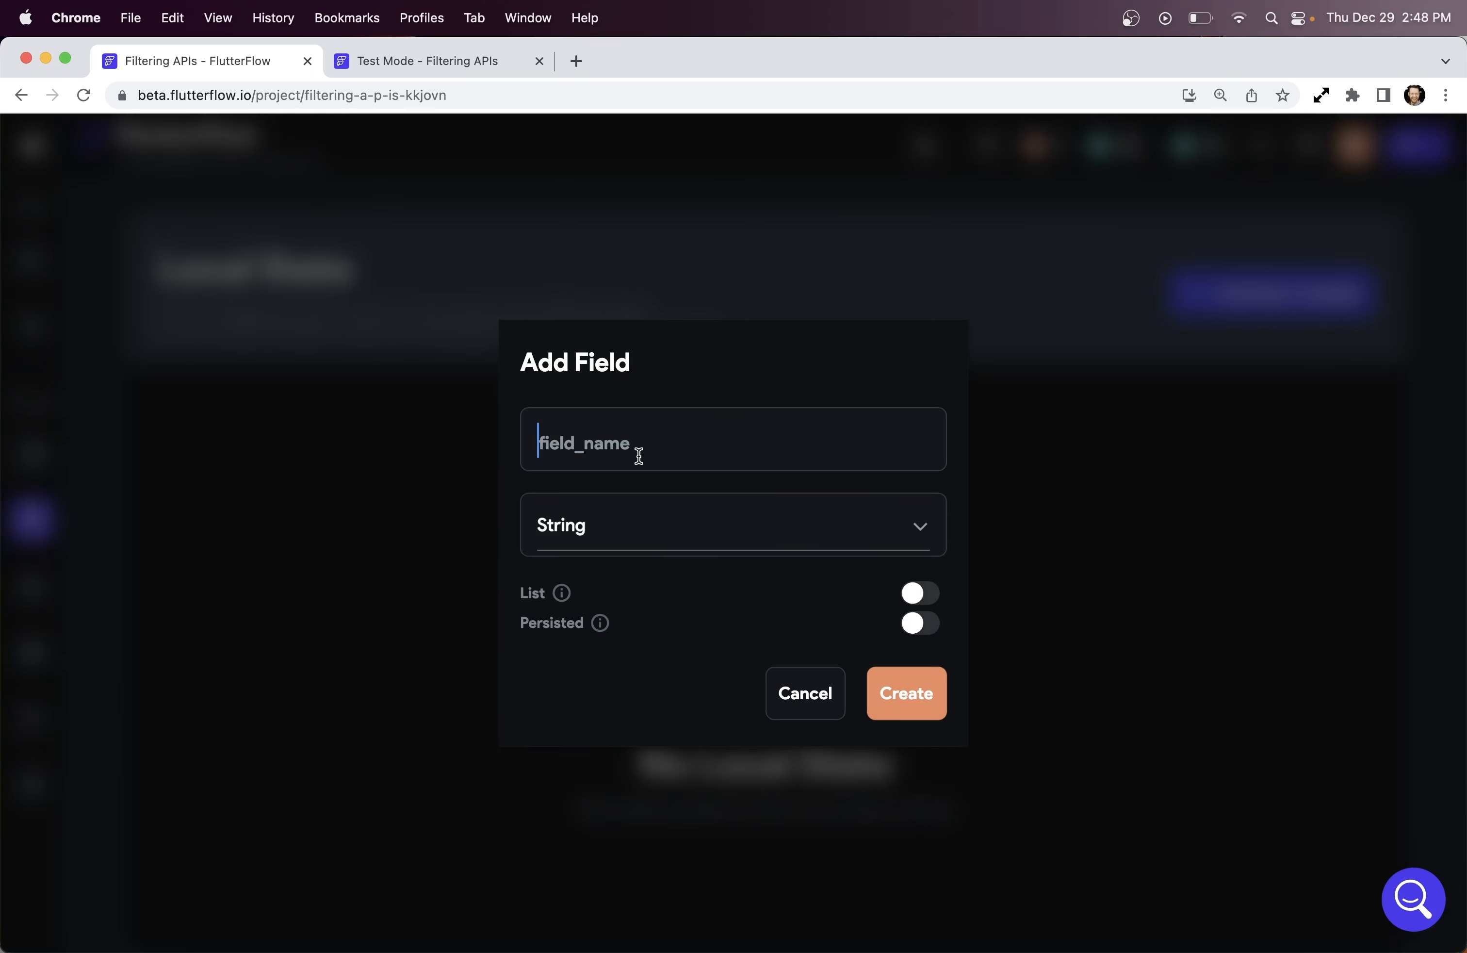
{"action": "type", "text": "emailState"}
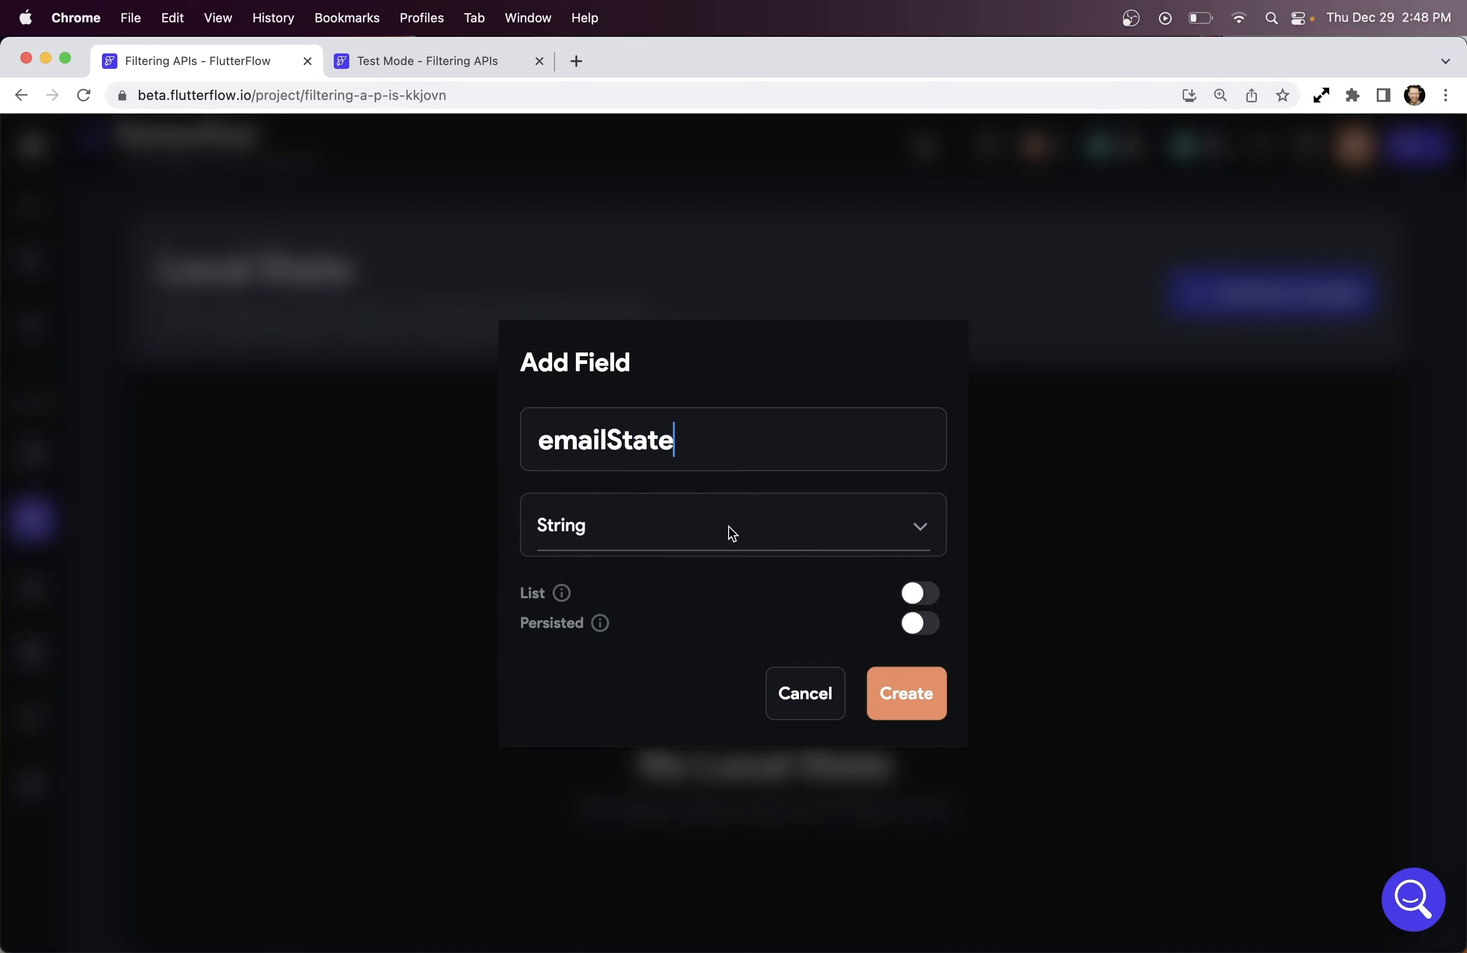
{"action": "left_click", "coordinate": [812, 532]}
{"action": "left_click", "coordinate": [660, 457]}
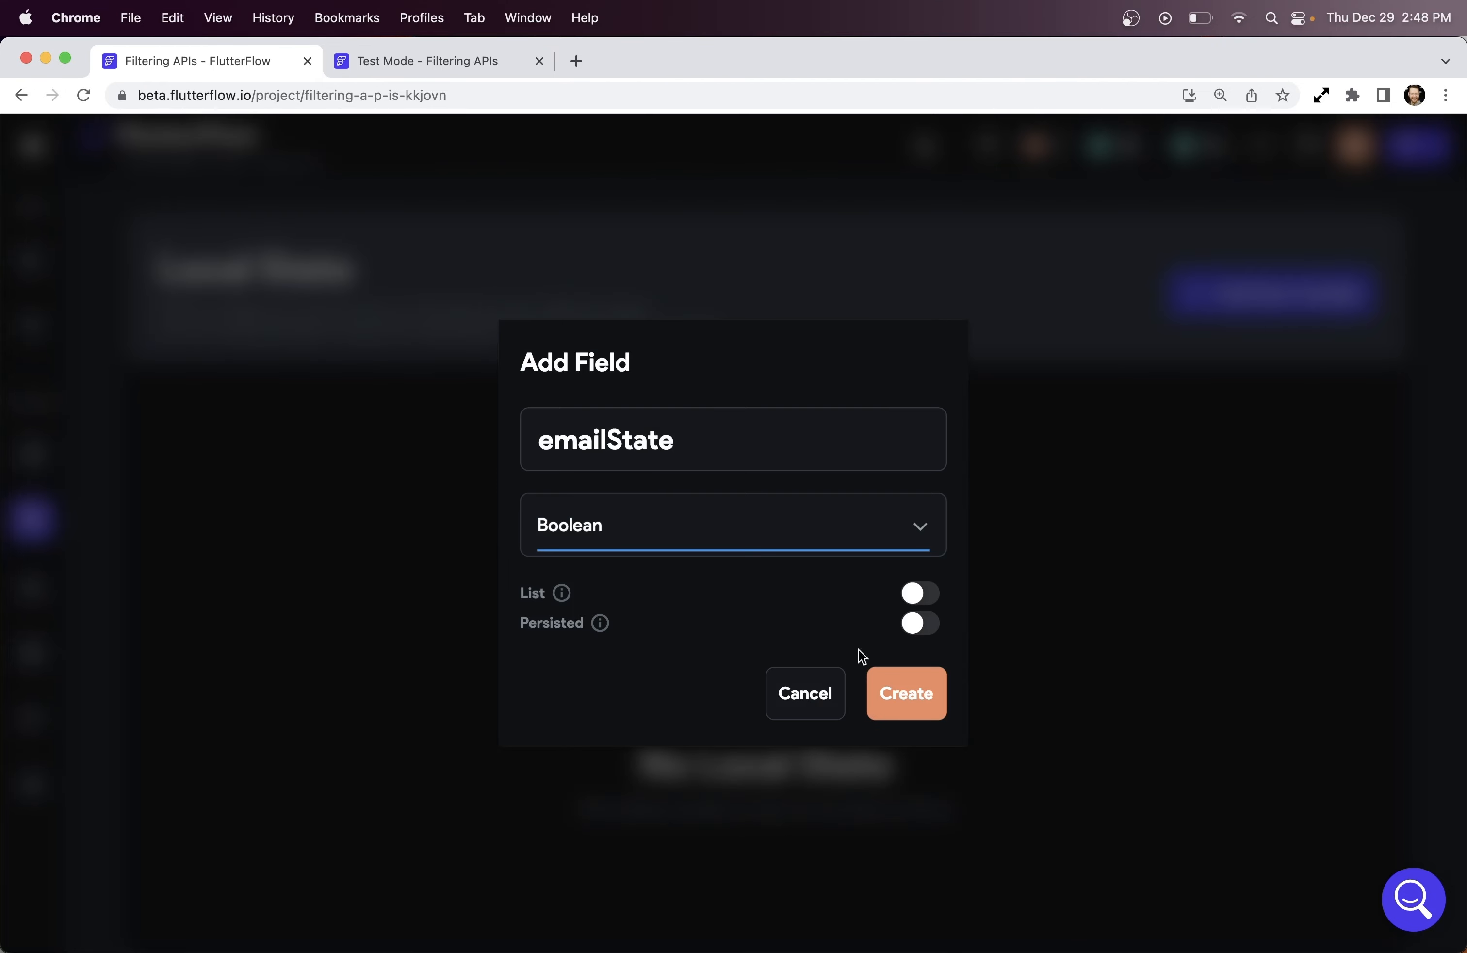
{"action": "left_click", "coordinate": [912, 703]}
Add a second Boolean local state variable named passwordState, then return to the page editor
{"action": "left_click", "coordinate": [1173, 303]}
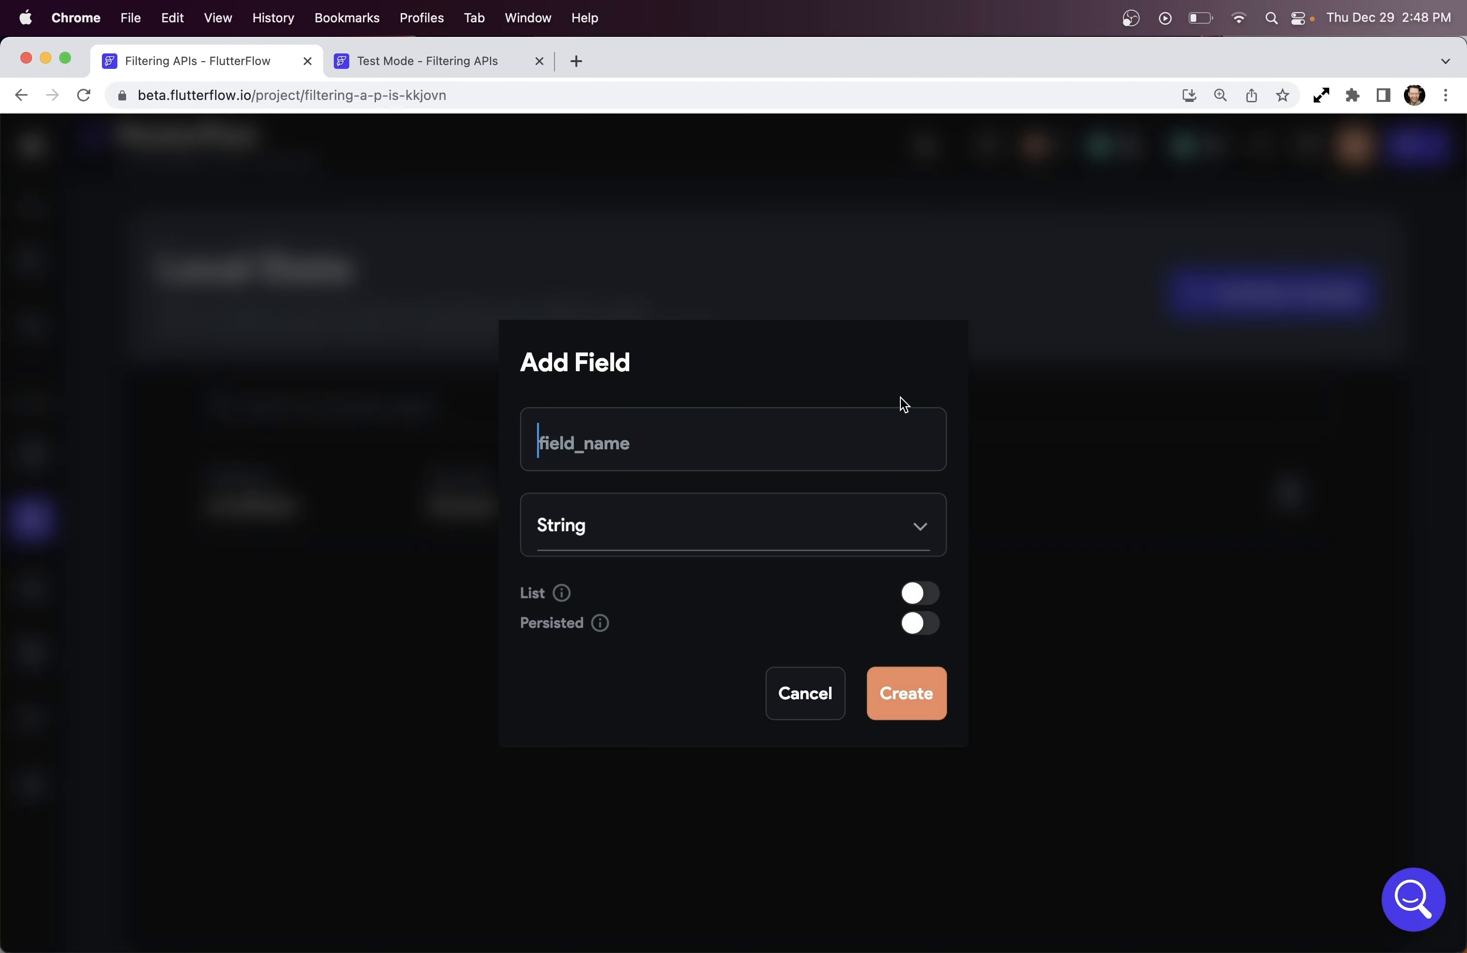
{"action": "type", "text": "passwordState"}
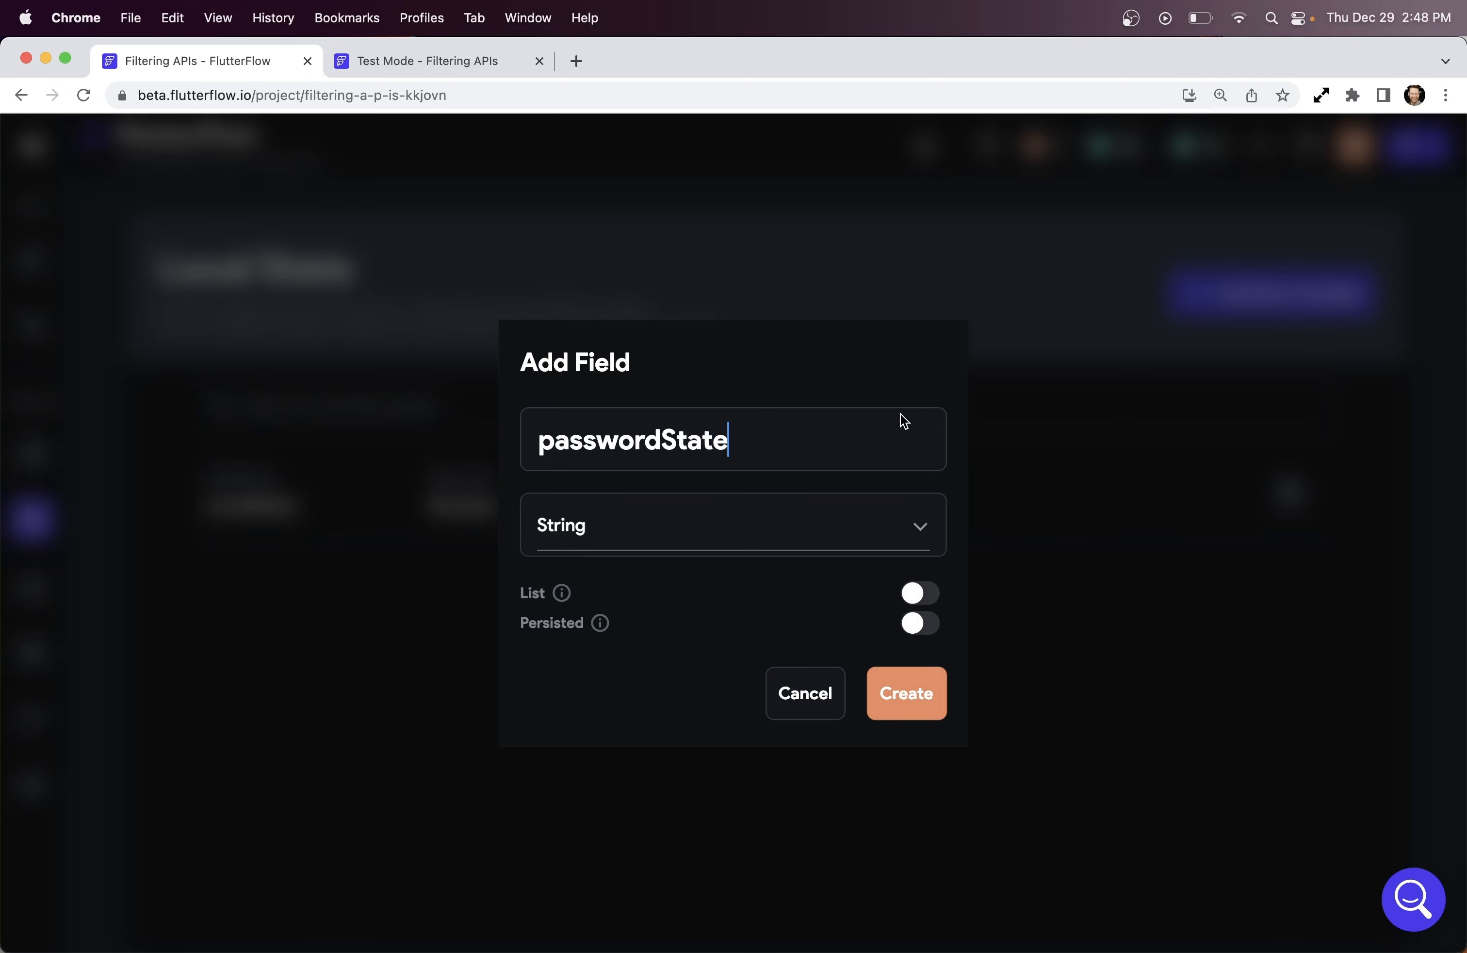
{"action": "left_click", "coordinate": [772, 539]}
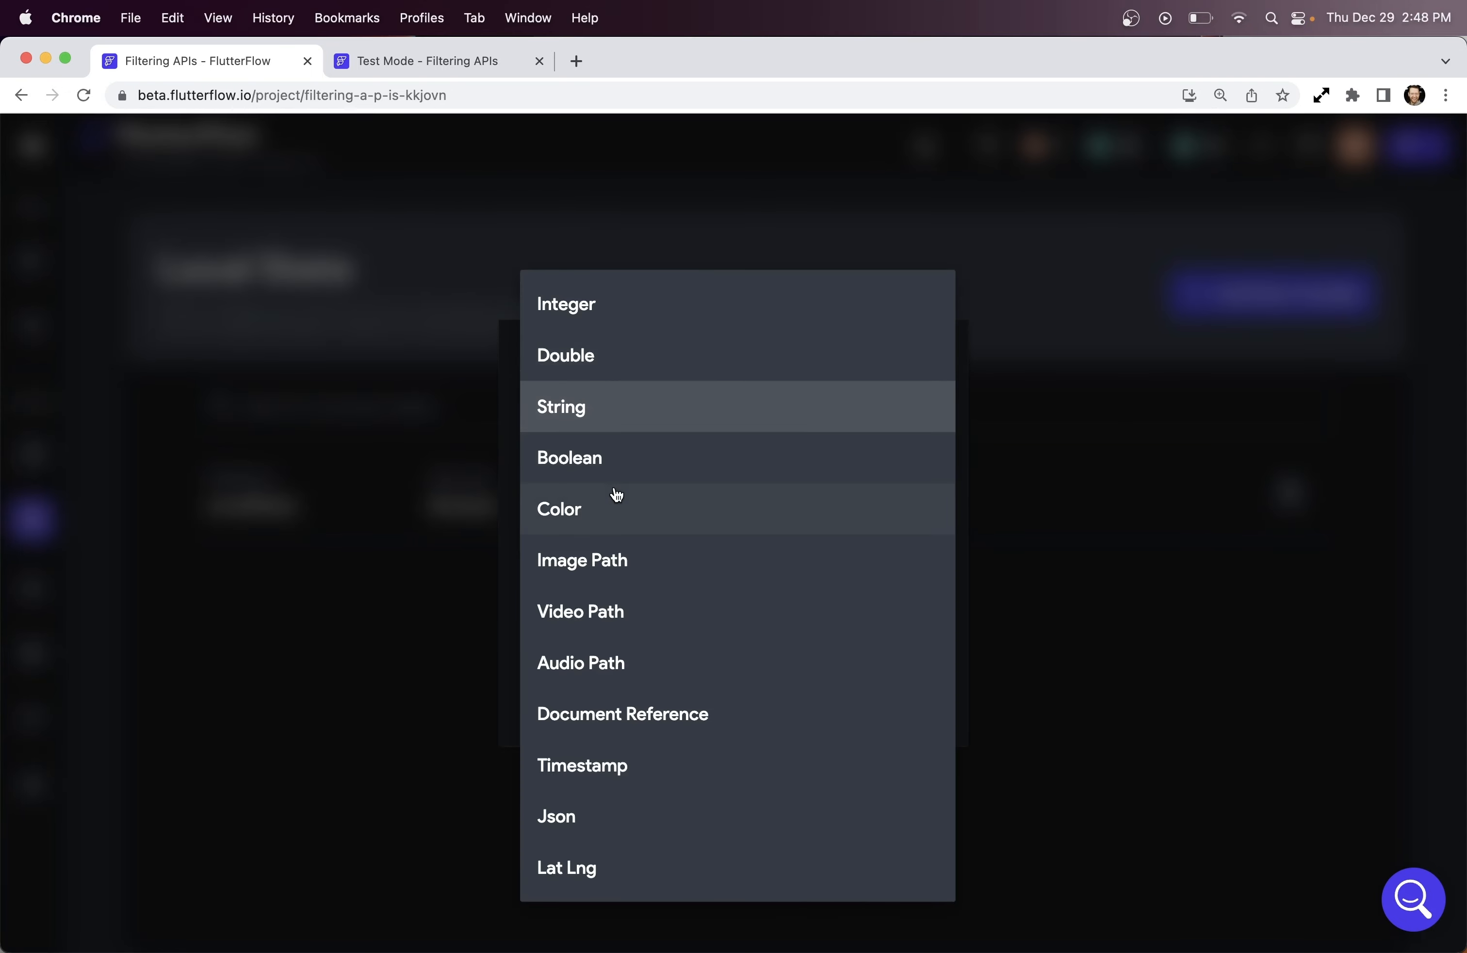
{"action": "left_click", "coordinate": [610, 461]}
{"action": "left_click", "coordinate": [900, 693]}
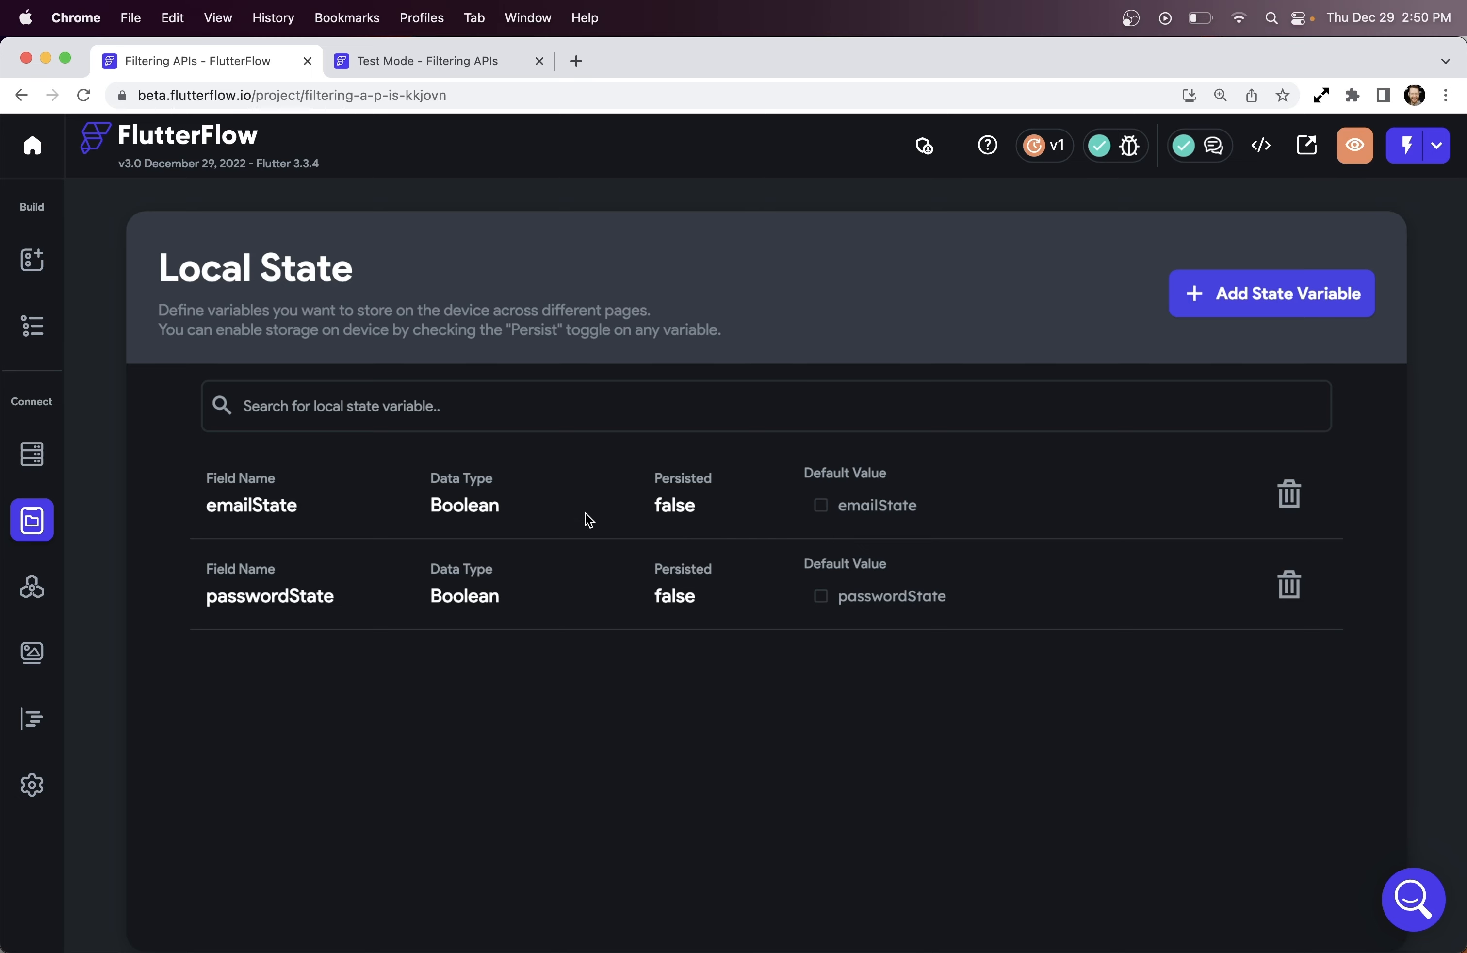
{"action": "left_click", "coordinate": [34, 328]}
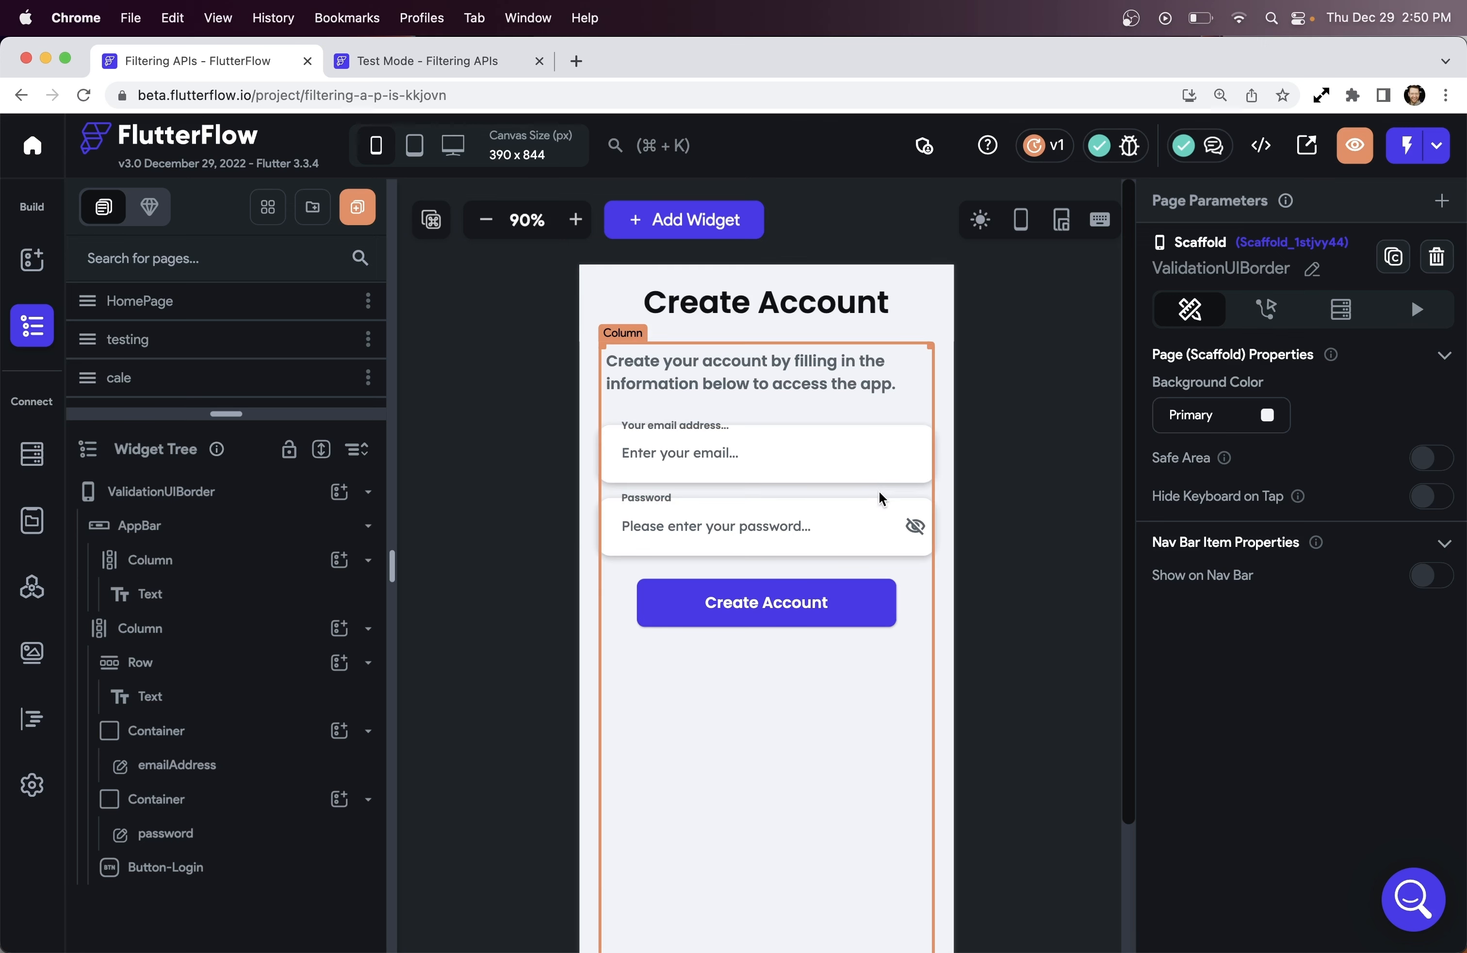
Make the emailAddress field's border colour a conditional value driven by emailState
{"action": "left_click", "coordinate": [842, 468]}
{"action": "scroll", "coordinate": [1335, 596], "scroll_direction": "down", "scroll_amount": 20}
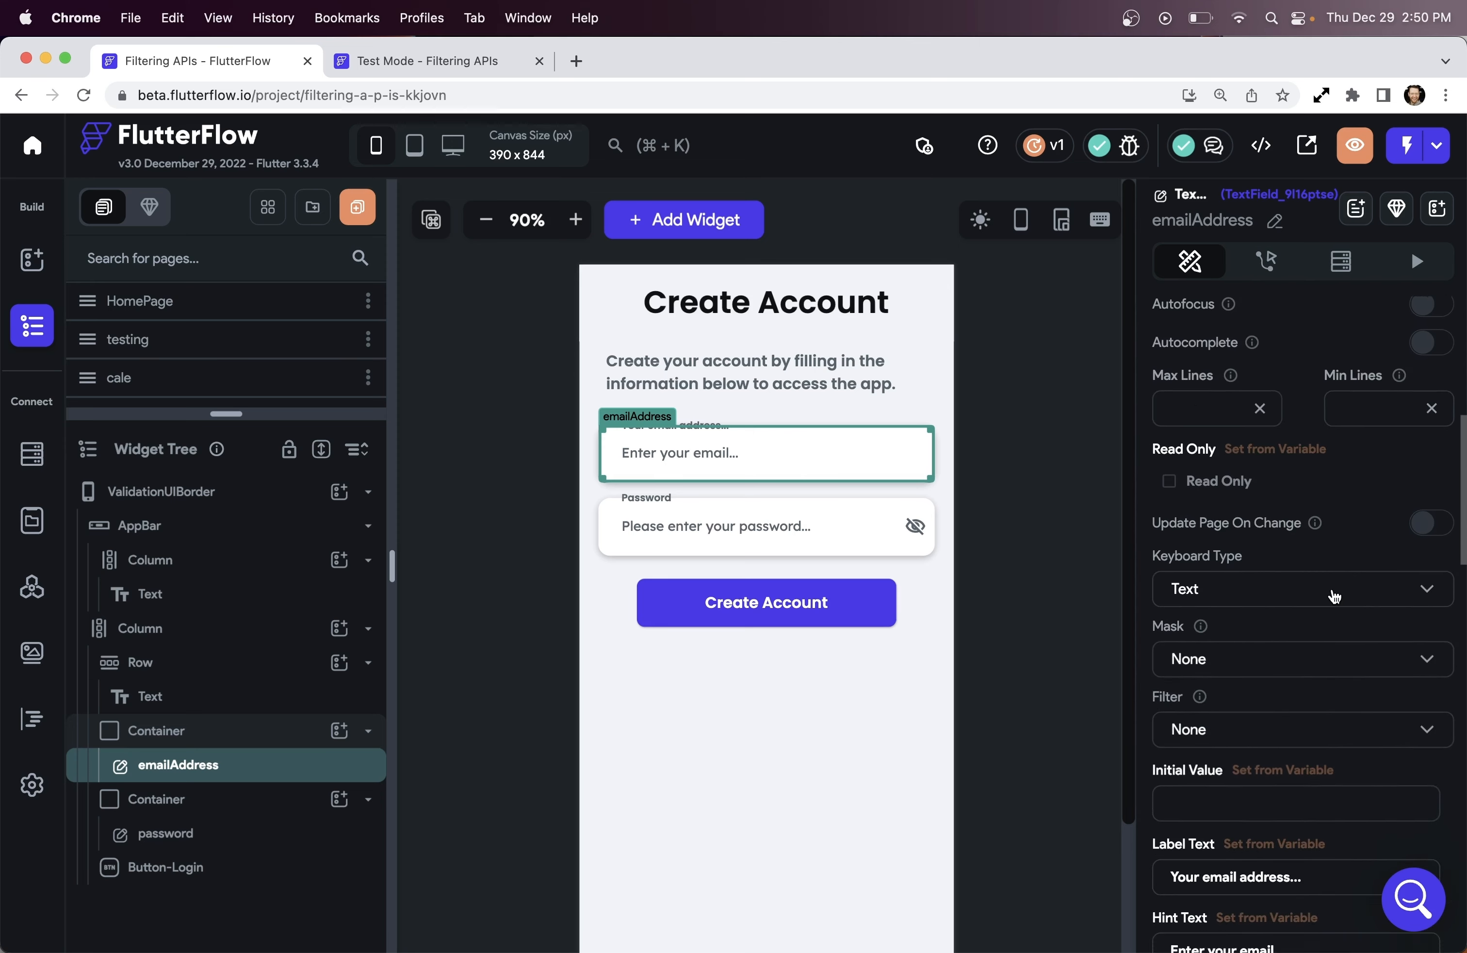
{"action": "scroll", "coordinate": [1335, 596], "scroll_direction": "down", "scroll_amount": 15}
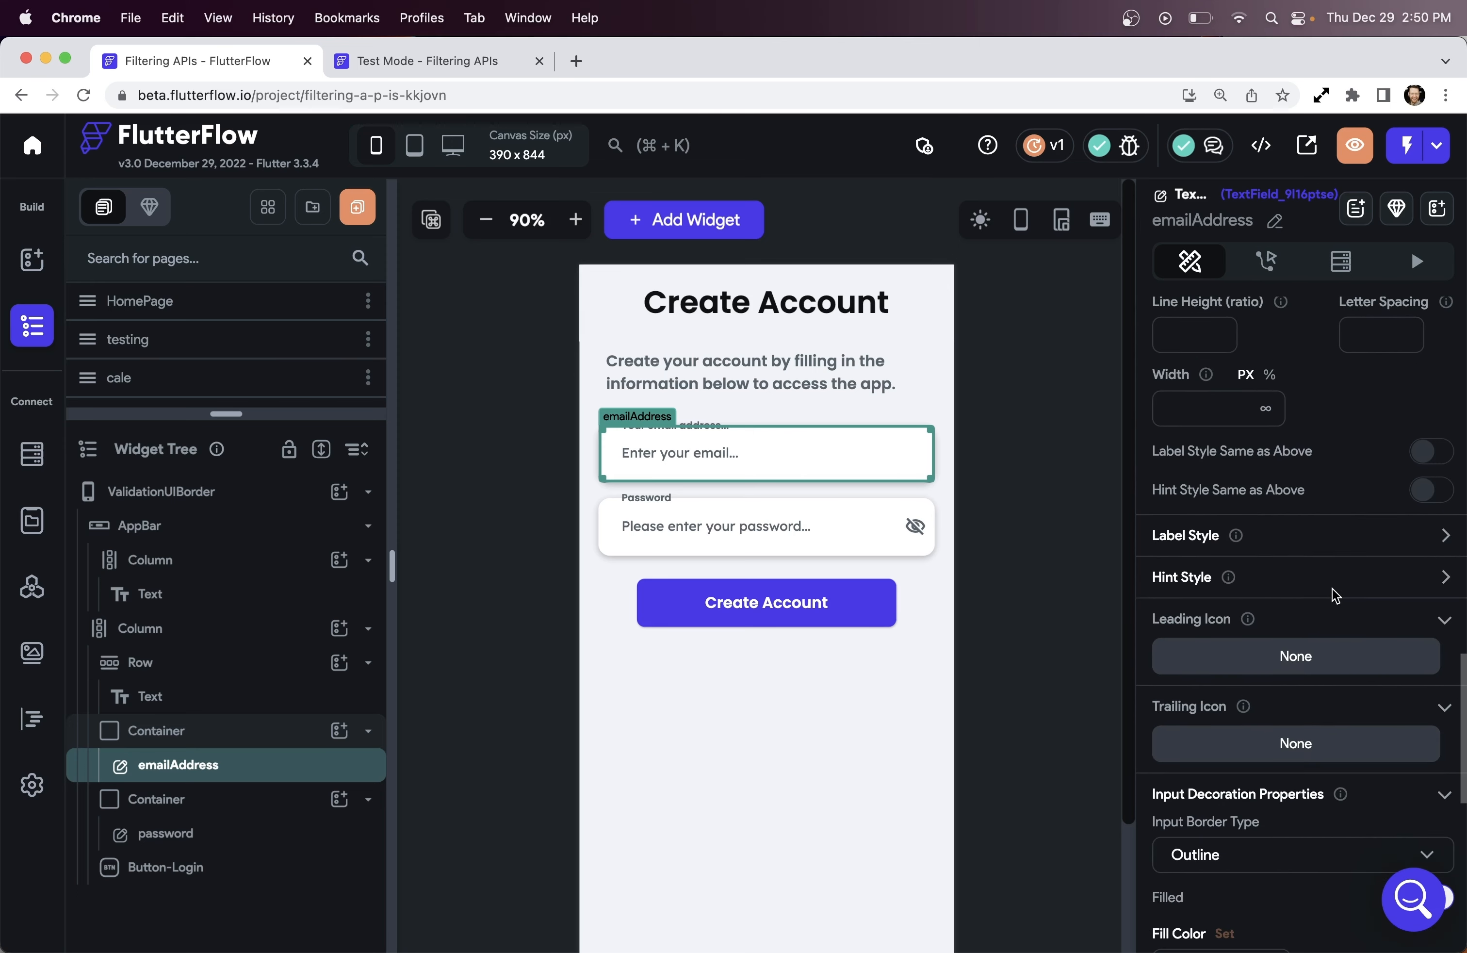
{"action": "left_click", "coordinate": [1251, 564]}
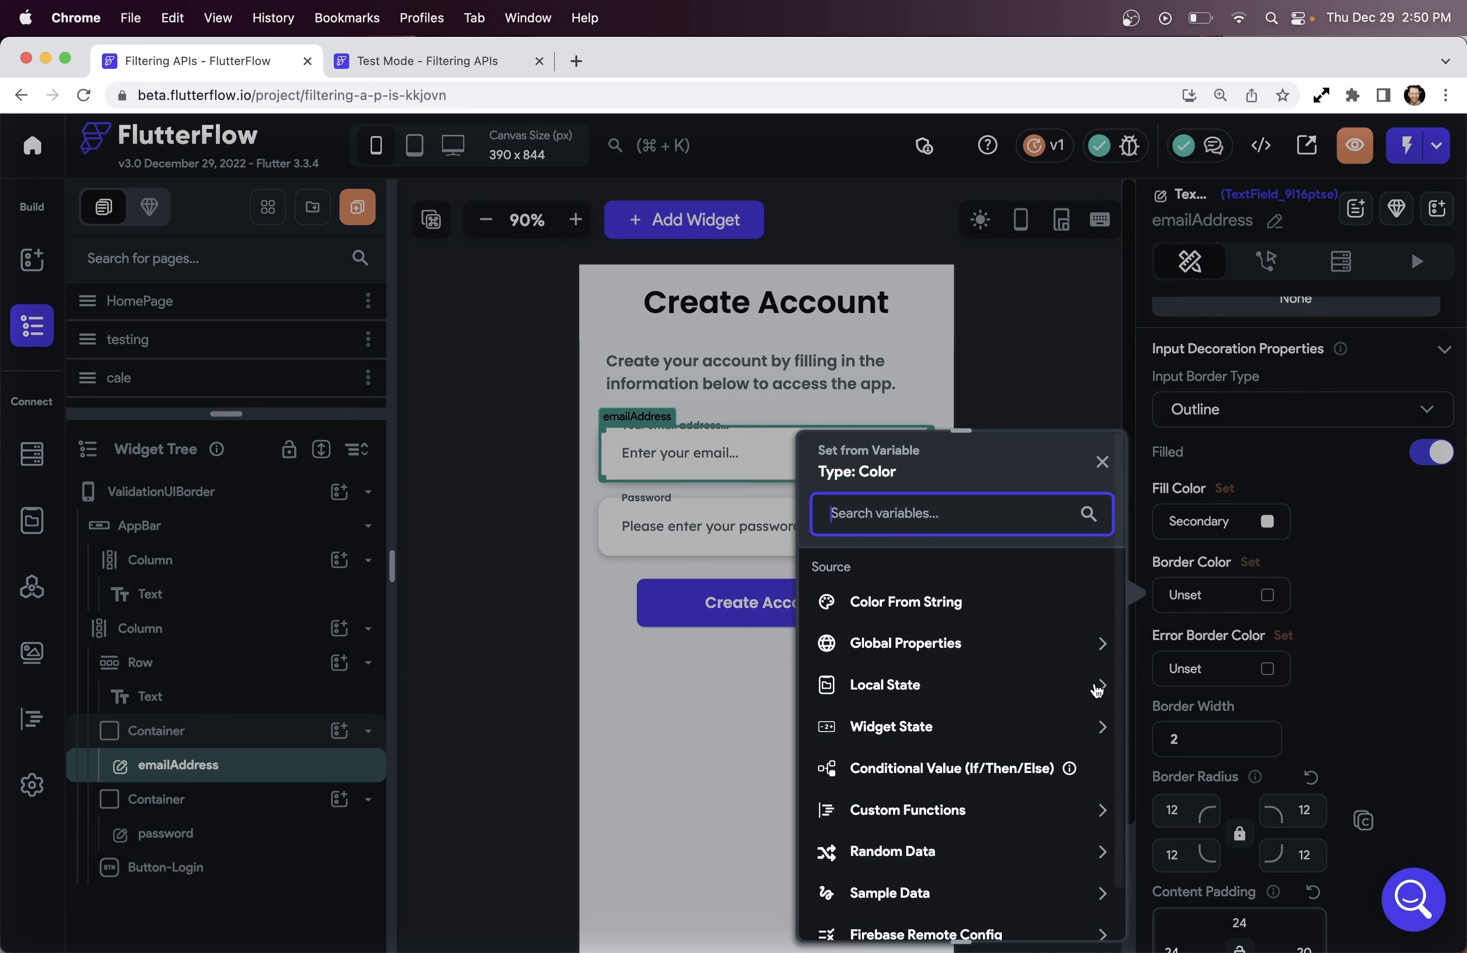
{"action": "left_click", "coordinate": [1099, 685]}
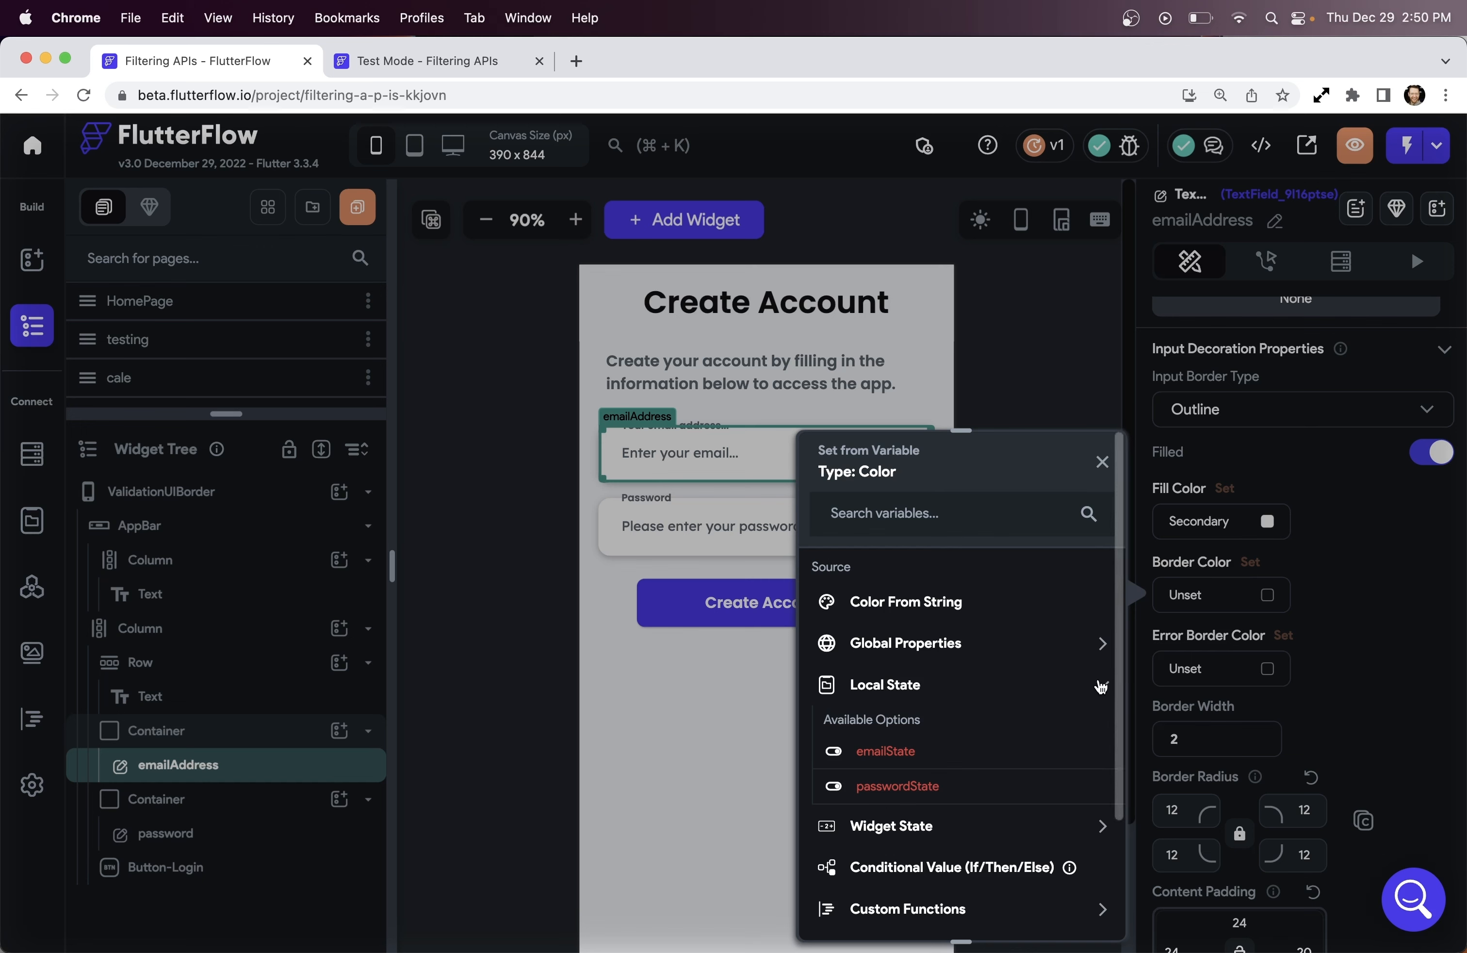
{"action": "left_click", "coordinate": [1100, 685]}
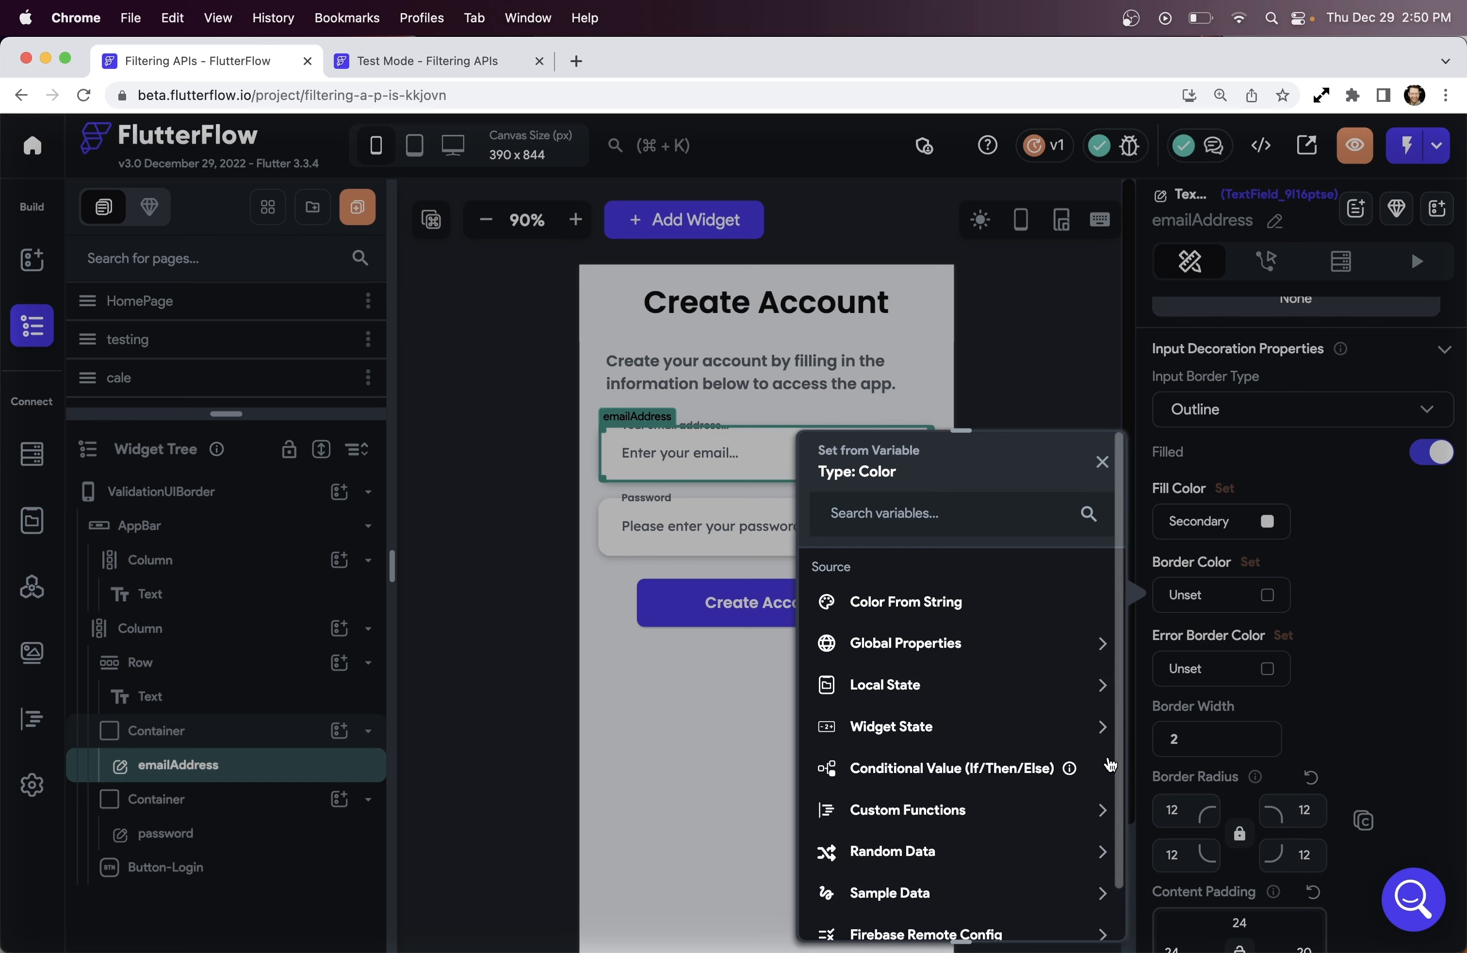
{"action": "left_click", "coordinate": [1003, 772]}
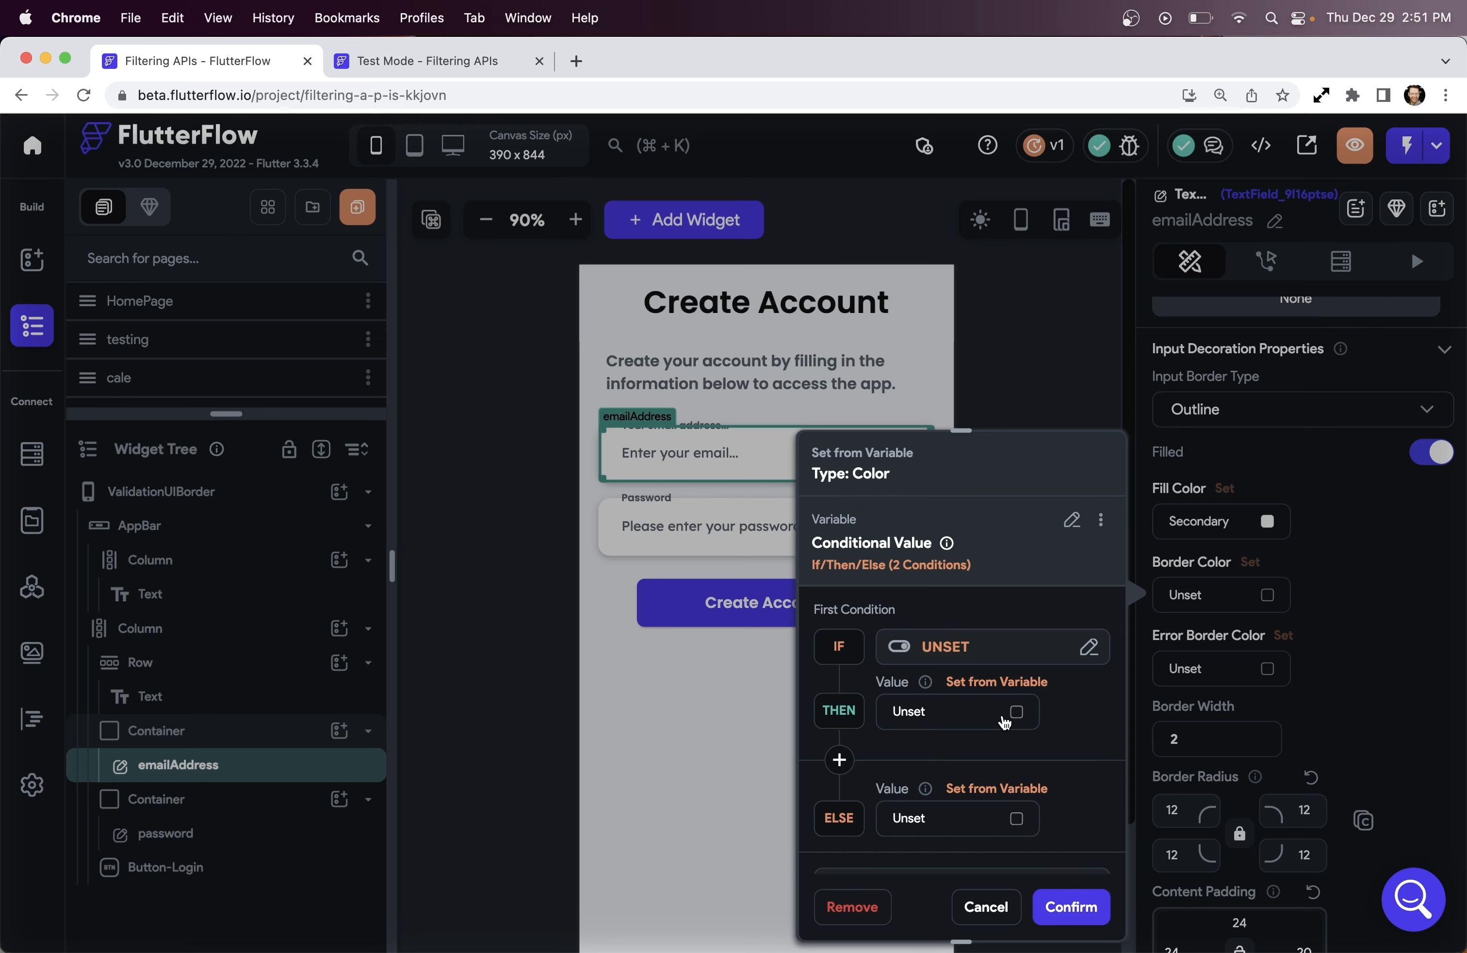
{"action": "left_click", "coordinate": [965, 647]}
{"action": "left_click", "coordinate": [650, 726]}
{"action": "left_click", "coordinate": [619, 790]}
Use Alternate as the colour when emailState is true and white otherwise, and confirm
{"action": "left_click", "coordinate": [1009, 713]}
{"action": "left_click", "coordinate": [1015, 713]}
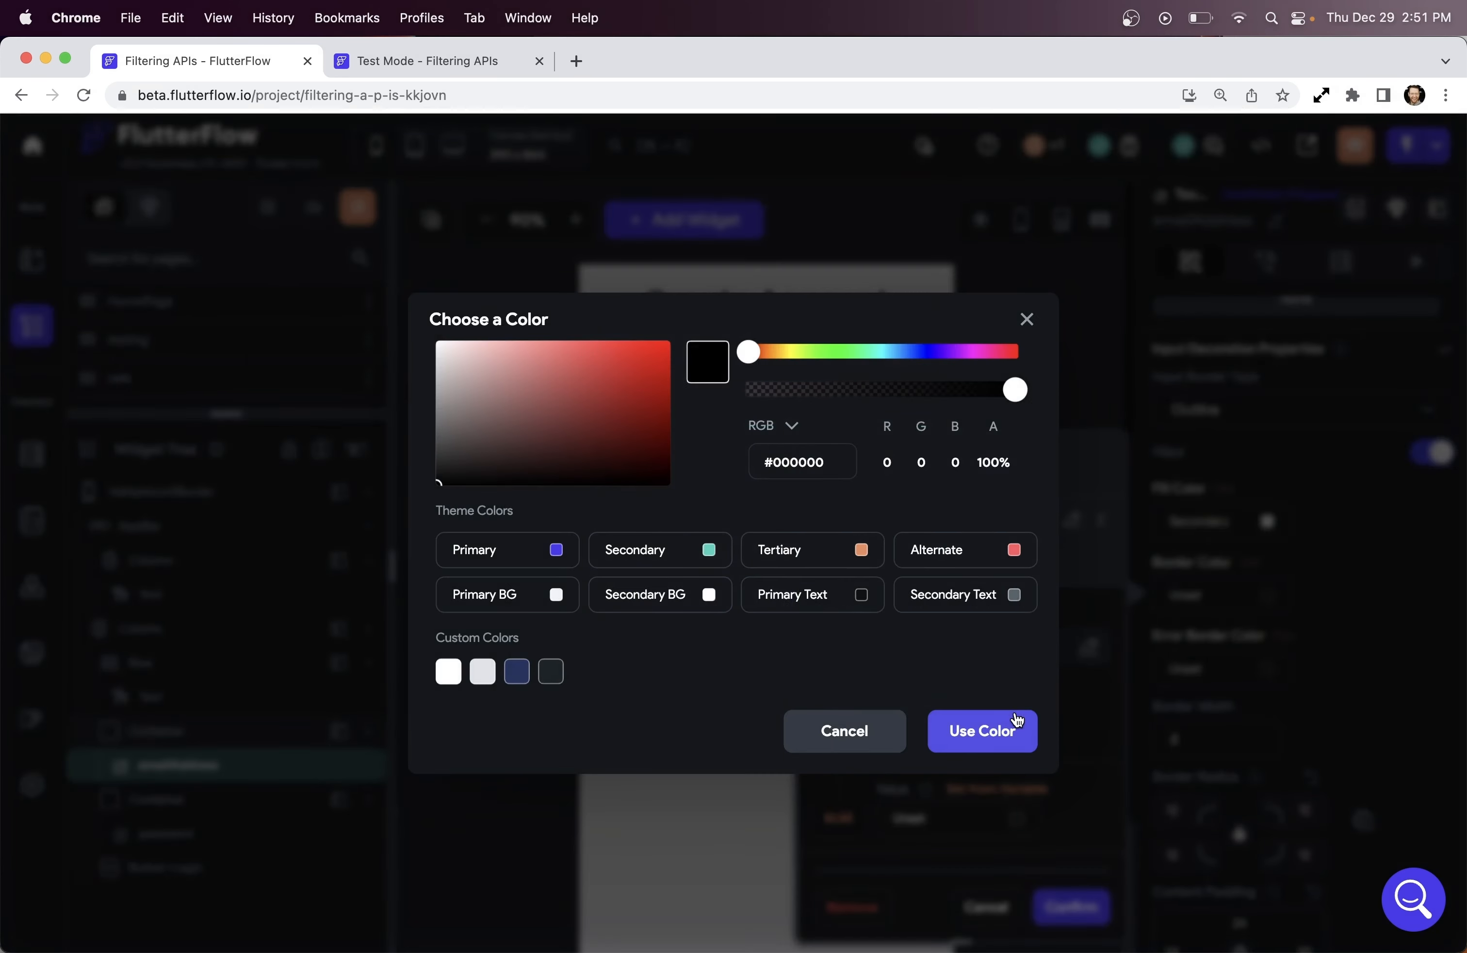
{"action": "left_click", "coordinate": [1011, 552]}
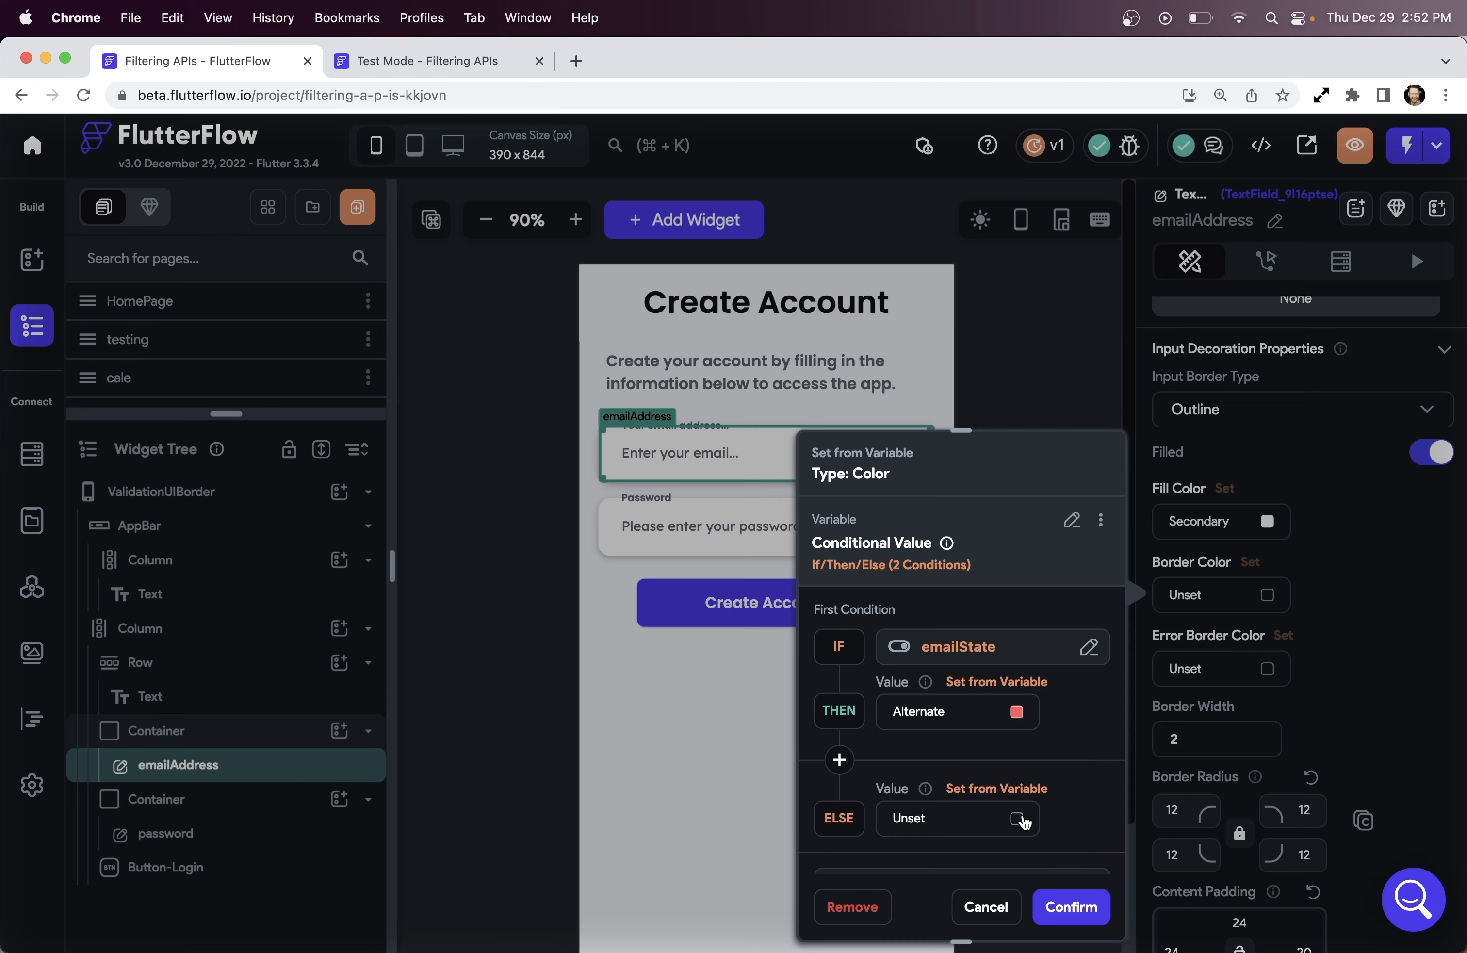
{"action": "left_click", "coordinate": [1018, 818]}
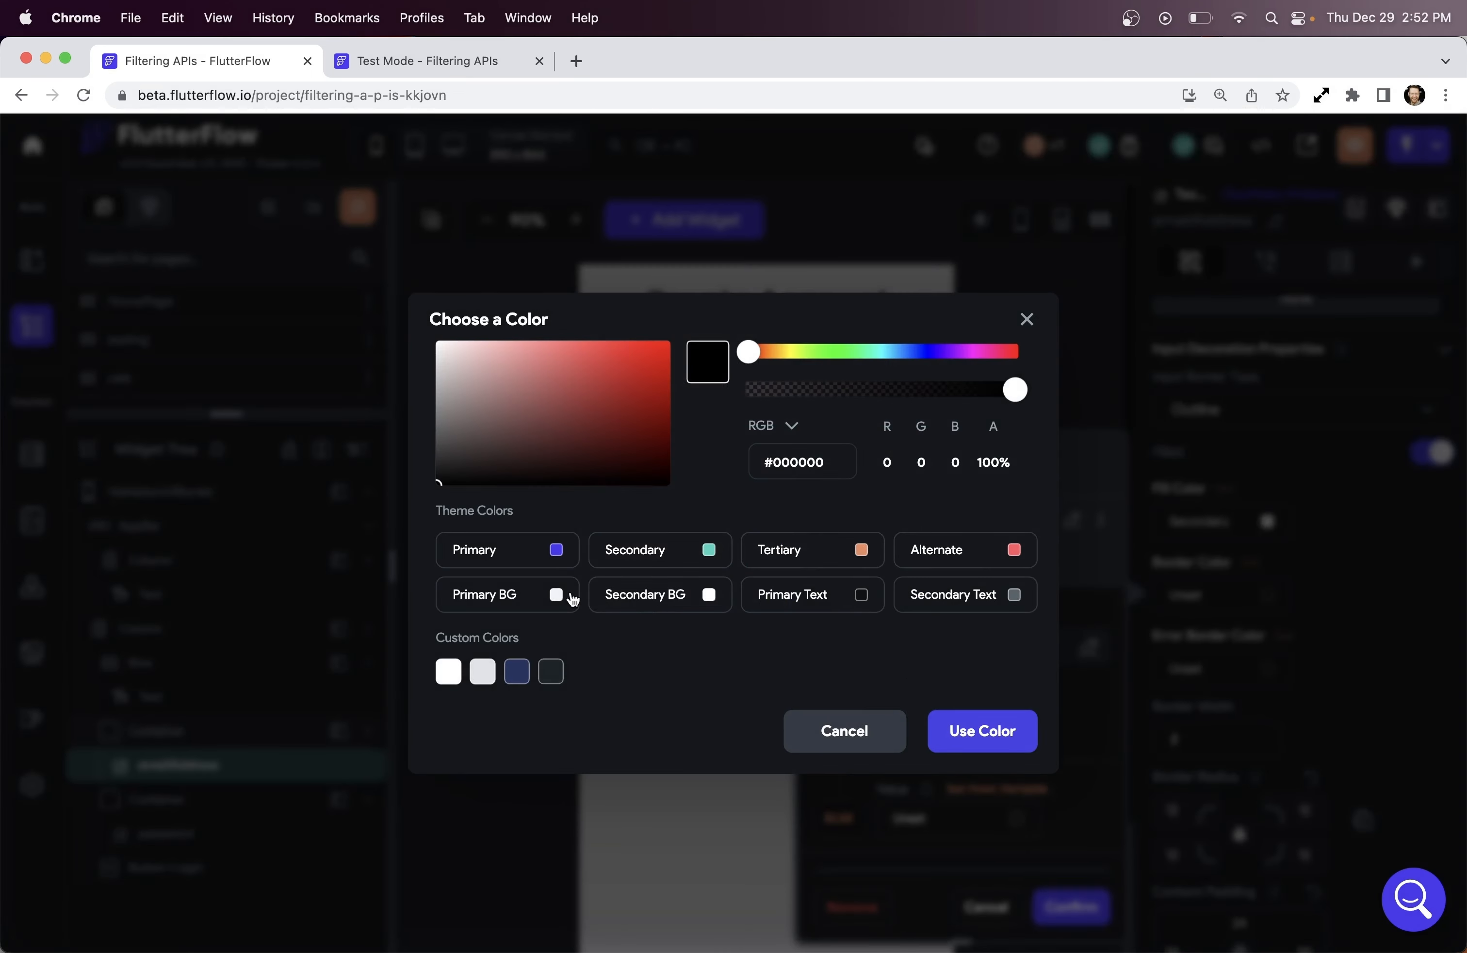
{"action": "left_click", "coordinate": [450, 676]}
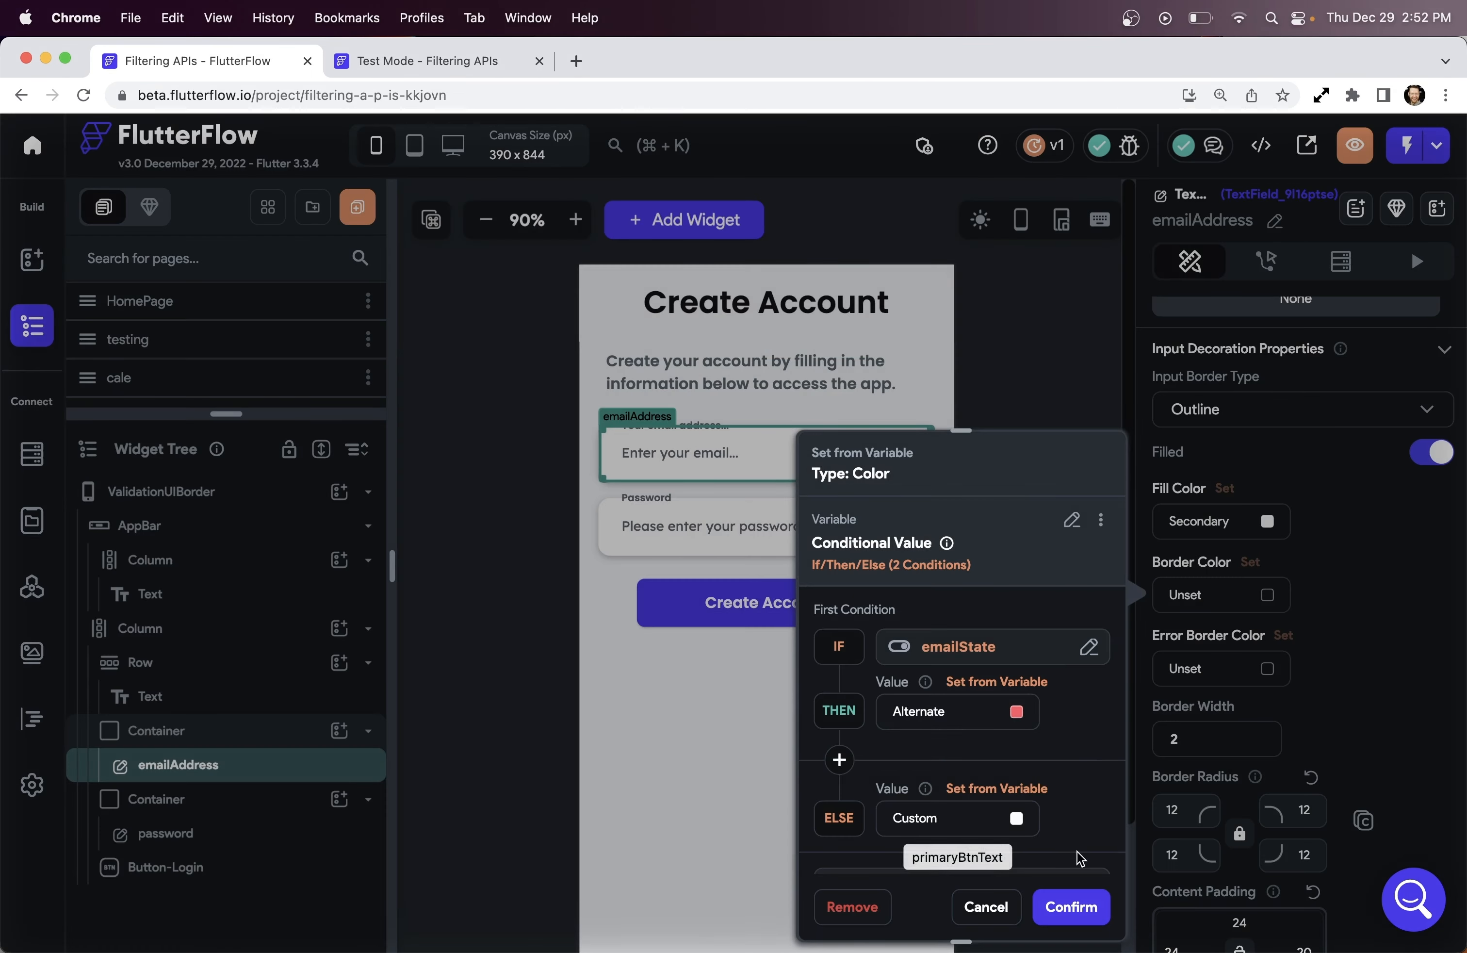
{"action": "left_click", "coordinate": [1069, 905]}
Make the password field's border colour a conditional value driven by passwordState
{"action": "left_click", "coordinate": [784, 544]}
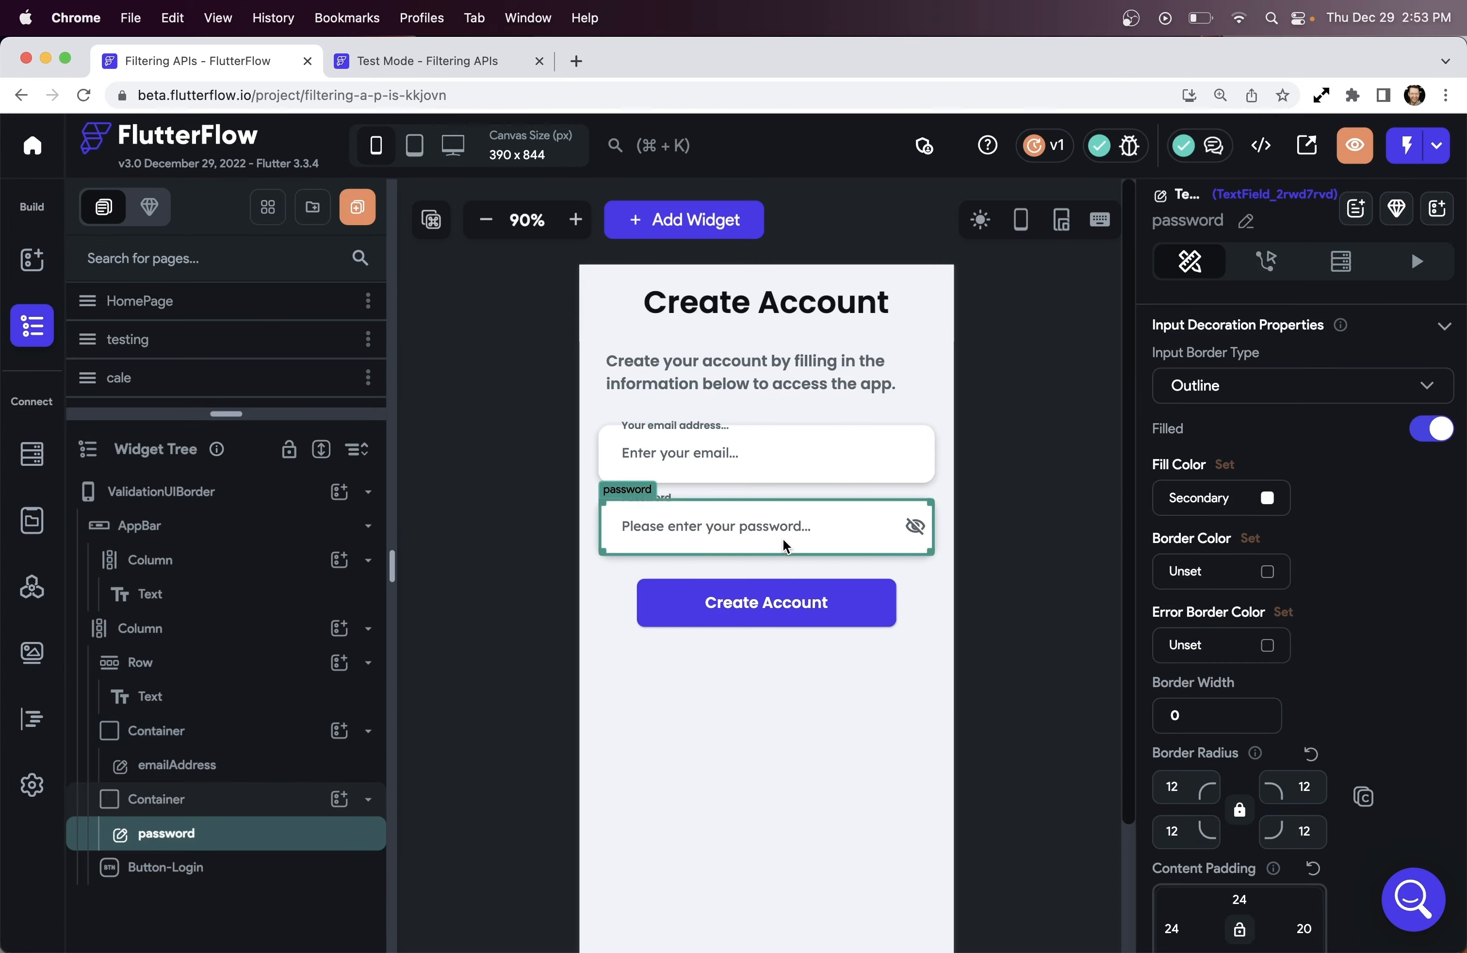
{"action": "left_click", "coordinate": [1251, 543]}
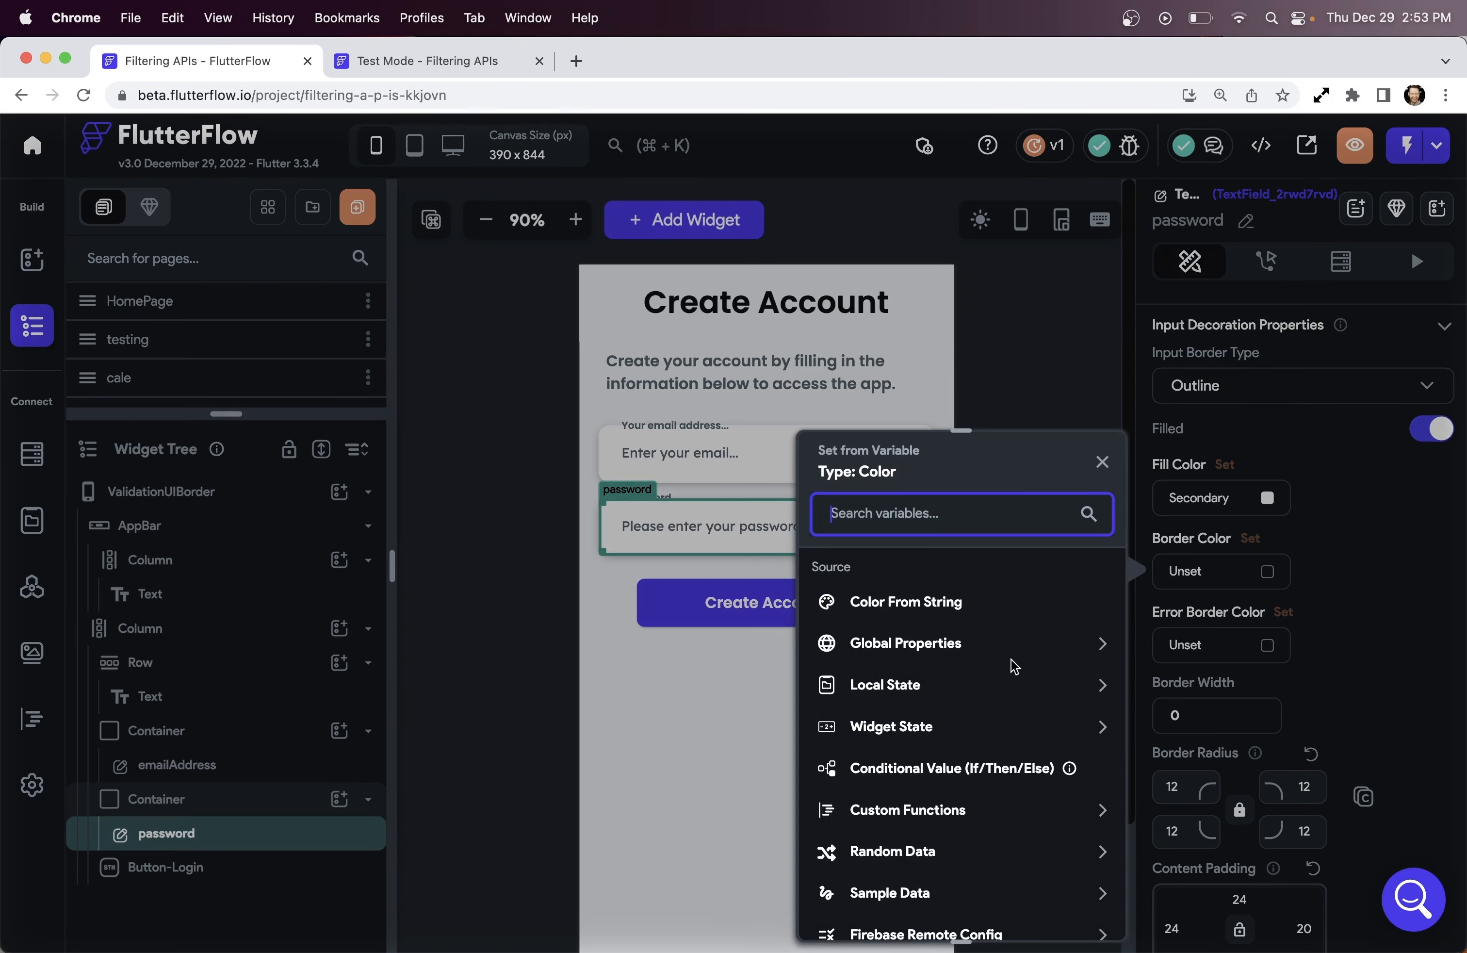
{"action": "left_click", "coordinate": [1042, 767]}
{"action": "left_click", "coordinate": [978, 659]}
{"action": "left_click", "coordinate": [681, 726]}
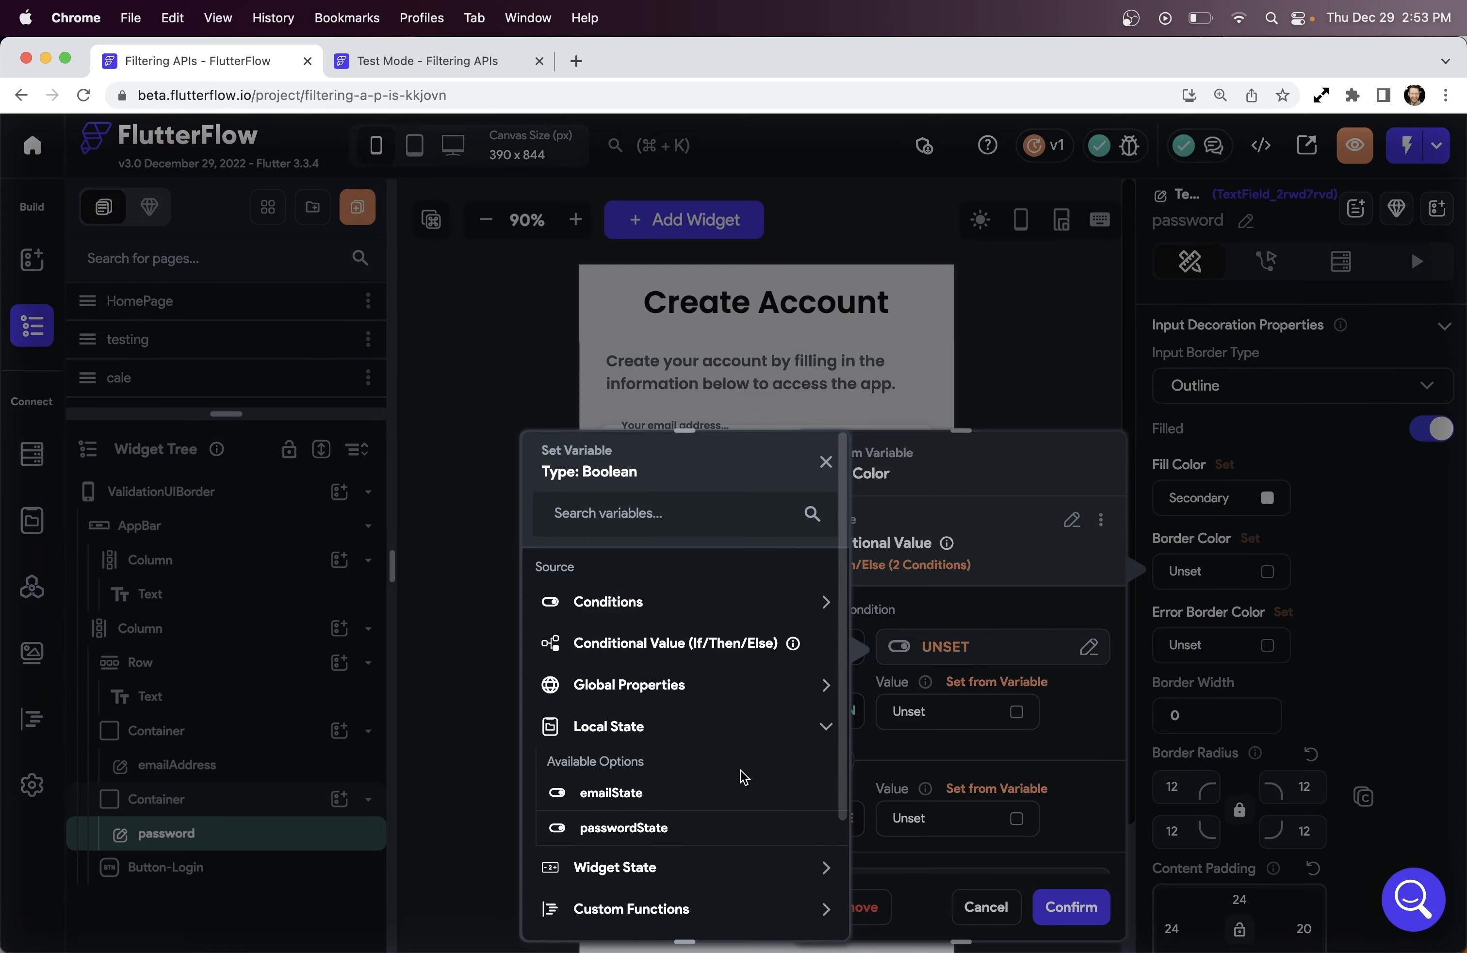
{"action": "left_click", "coordinate": [609, 825]}
{"action": "left_click", "coordinate": [1017, 712]}
Use Alternate when passwordState is true and a custom colour otherwise
{"action": "left_click", "coordinate": [959, 511]}
{"action": "left_click", "coordinate": [996, 766]}
{"action": "left_click", "coordinate": [1015, 816]}
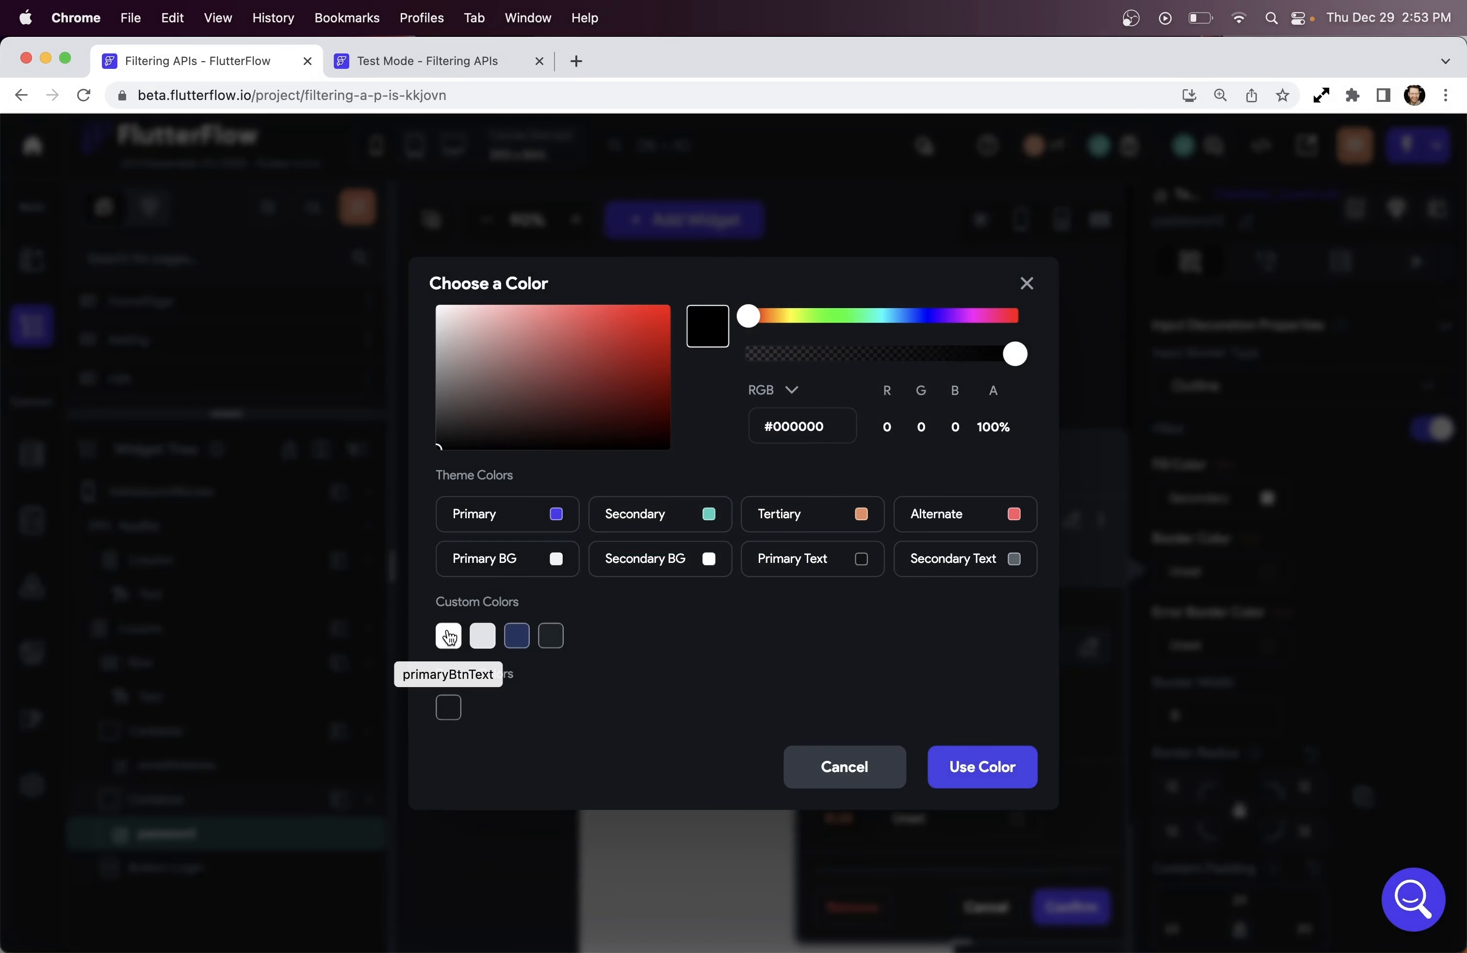
{"action": "left_click", "coordinate": [448, 634]}
{"action": "left_click", "coordinate": [1071, 906]}
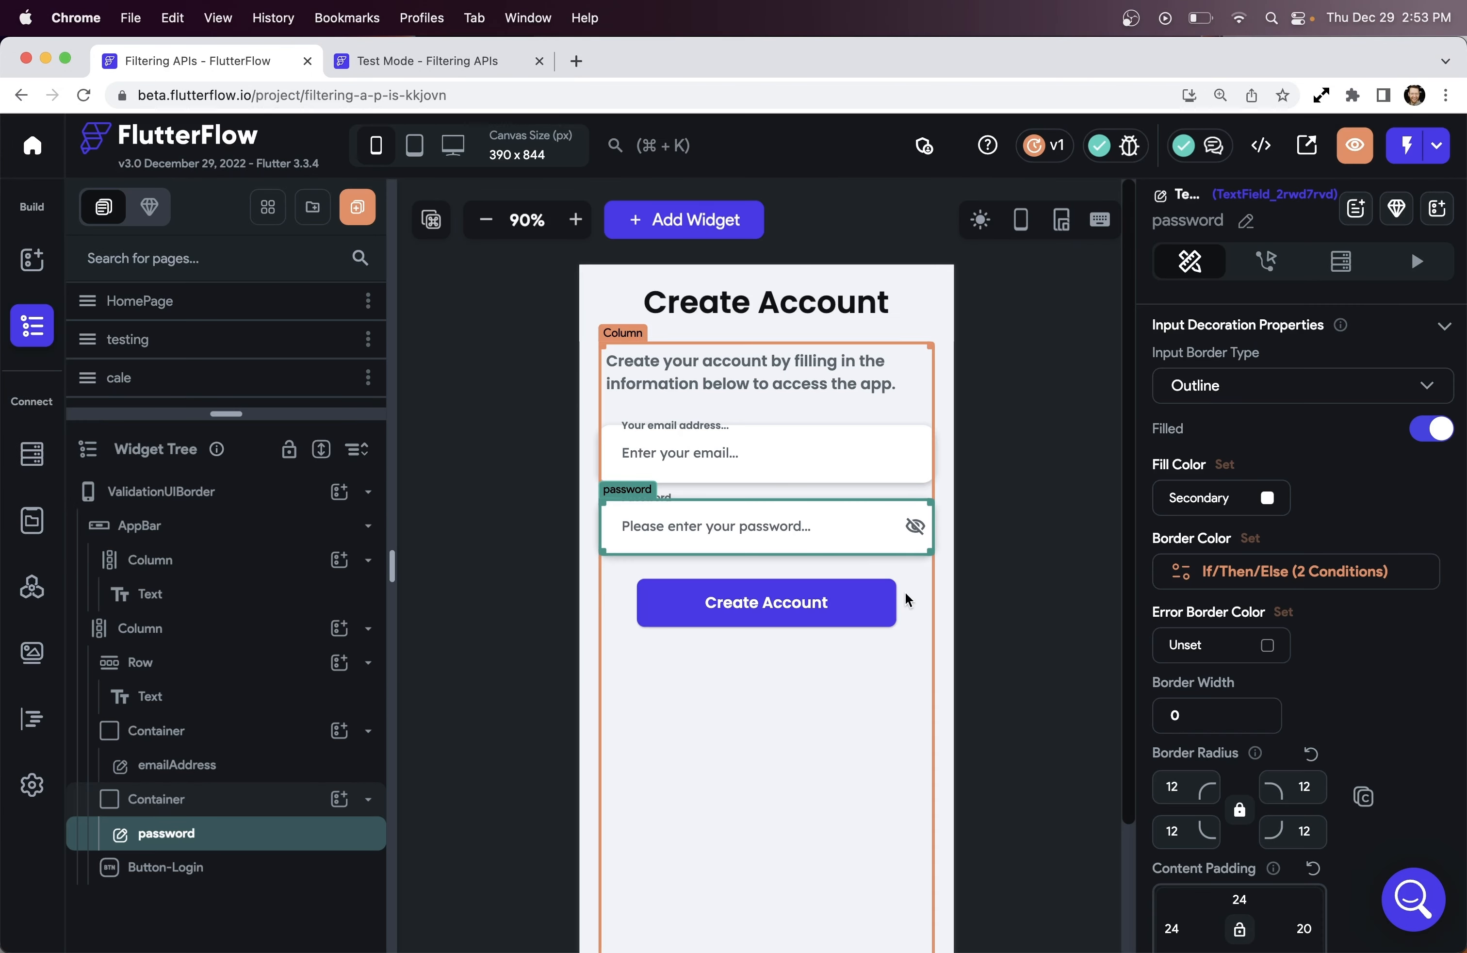
Try the password and email fields in Test Mode, then select the Create Account button in the editor
{"action": "key", "text": "ctrl+Tab"}
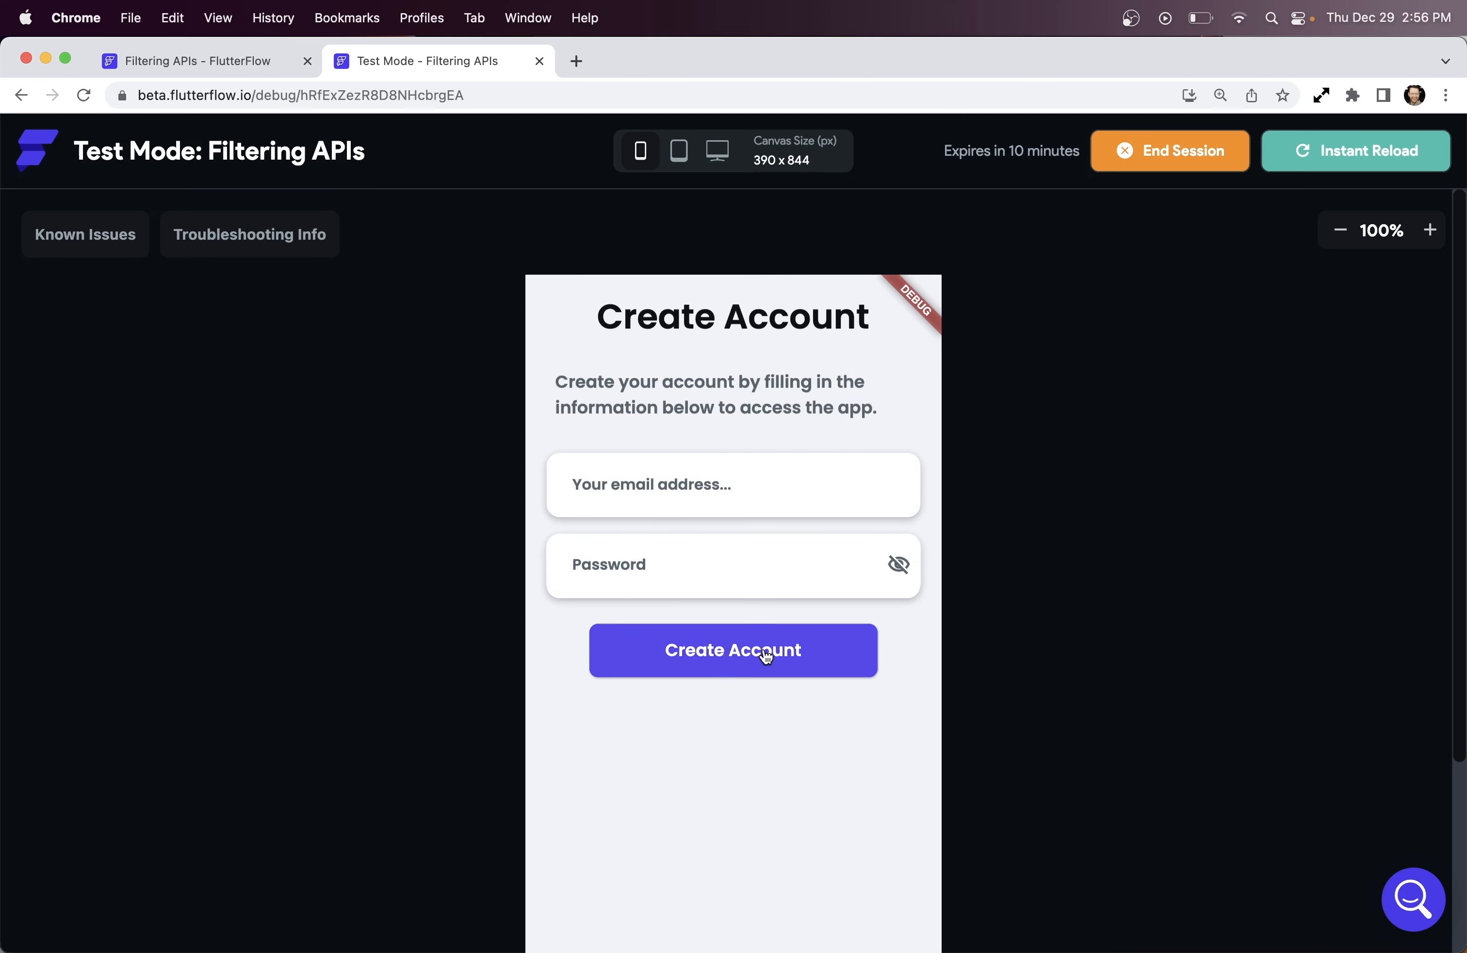
{"action": "left_click", "coordinate": [714, 583]}
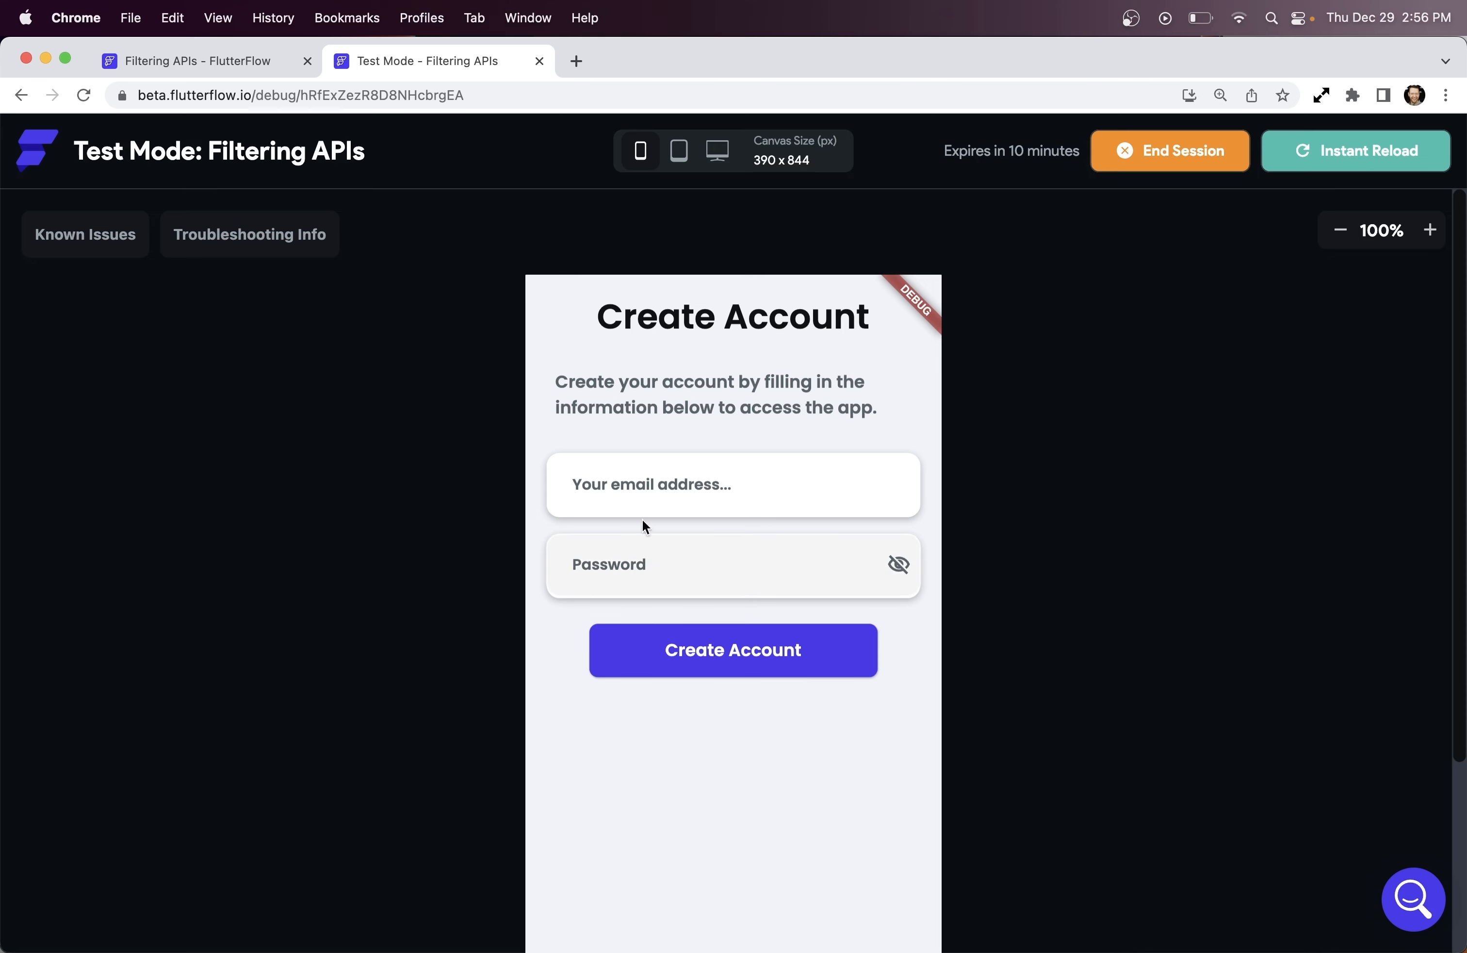
{"action": "left_click", "coordinate": [623, 486]}
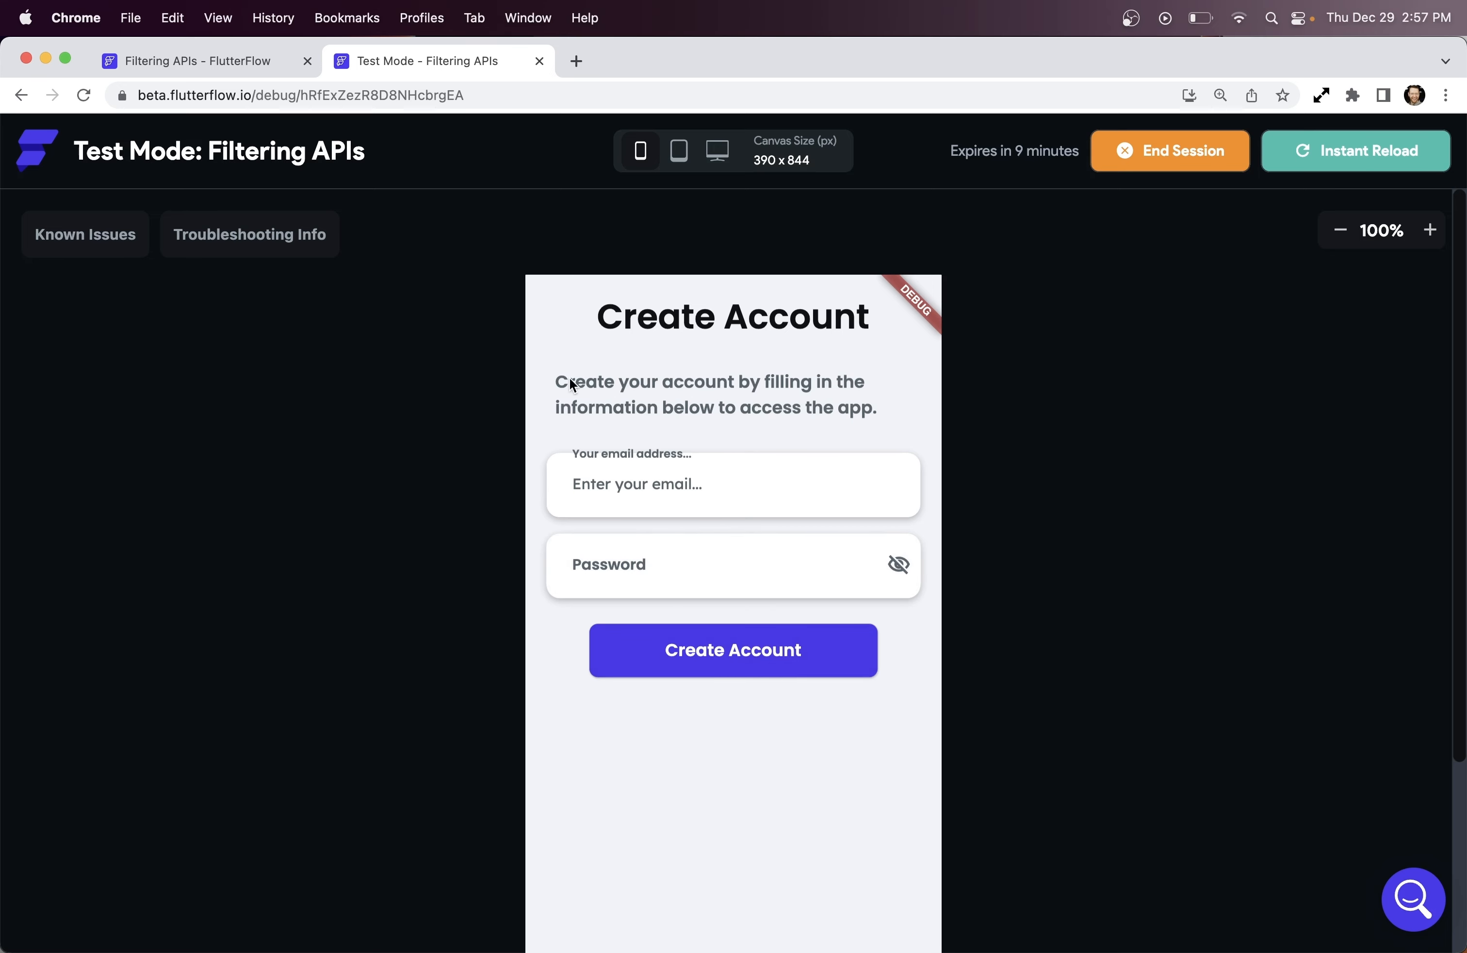
{"action": "key", "text": "ctrl+shift+Tab"}
{"action": "left_click", "coordinate": [762, 596]}
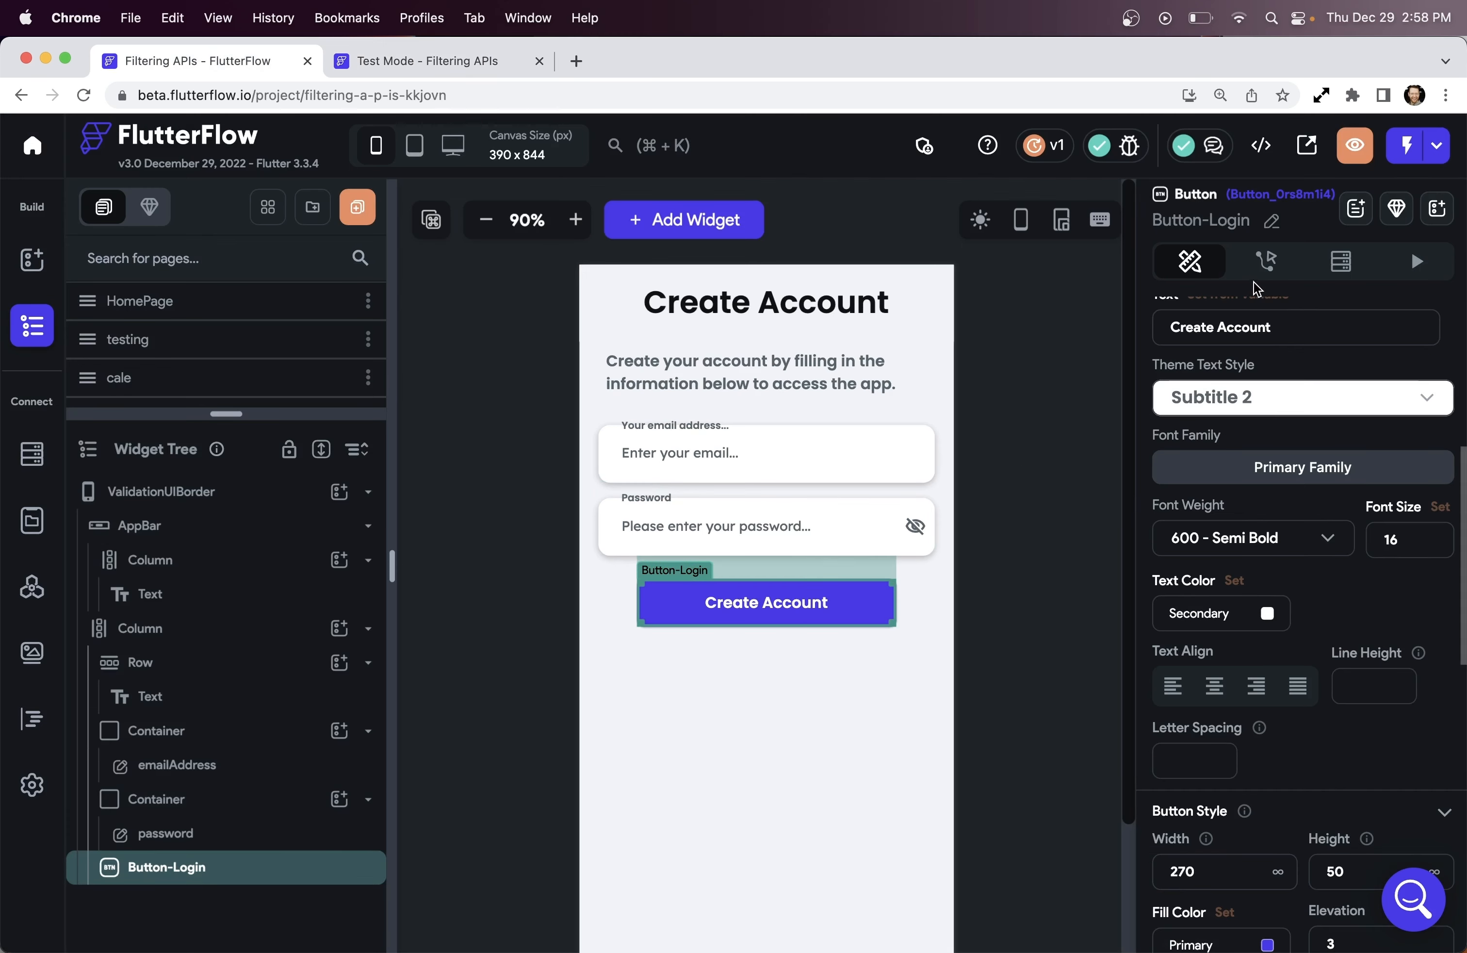
In the button's On Tap Action Flow Editor, add a conditional action
{"action": "left_click", "coordinate": [1265, 263]}
{"action": "left_click", "coordinate": [1409, 322]}
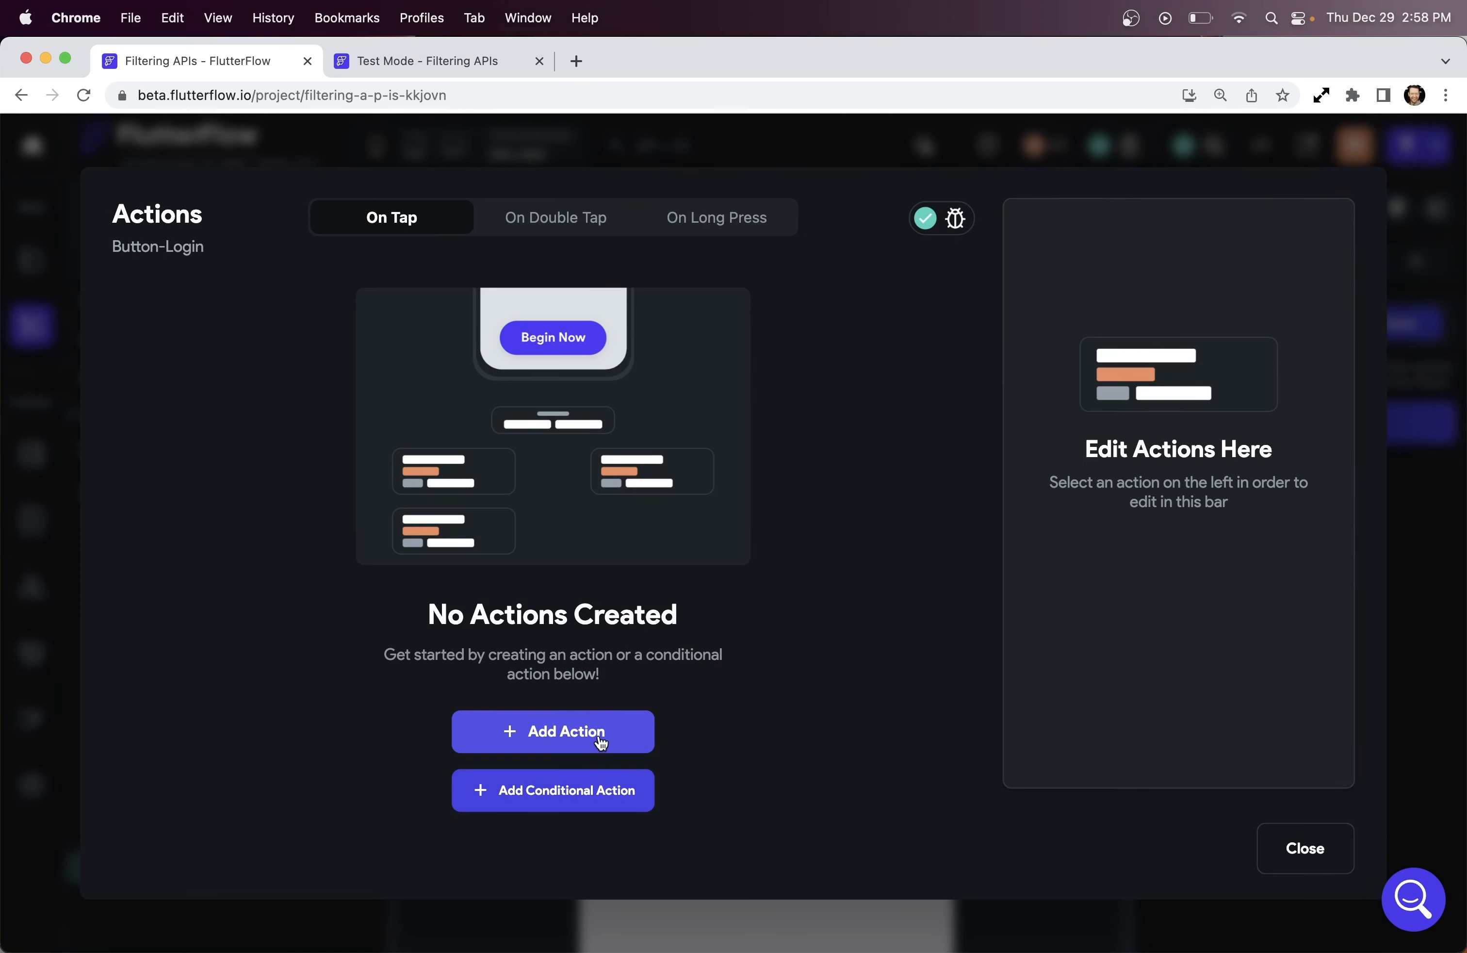
{"action": "left_click", "coordinate": [599, 796]}
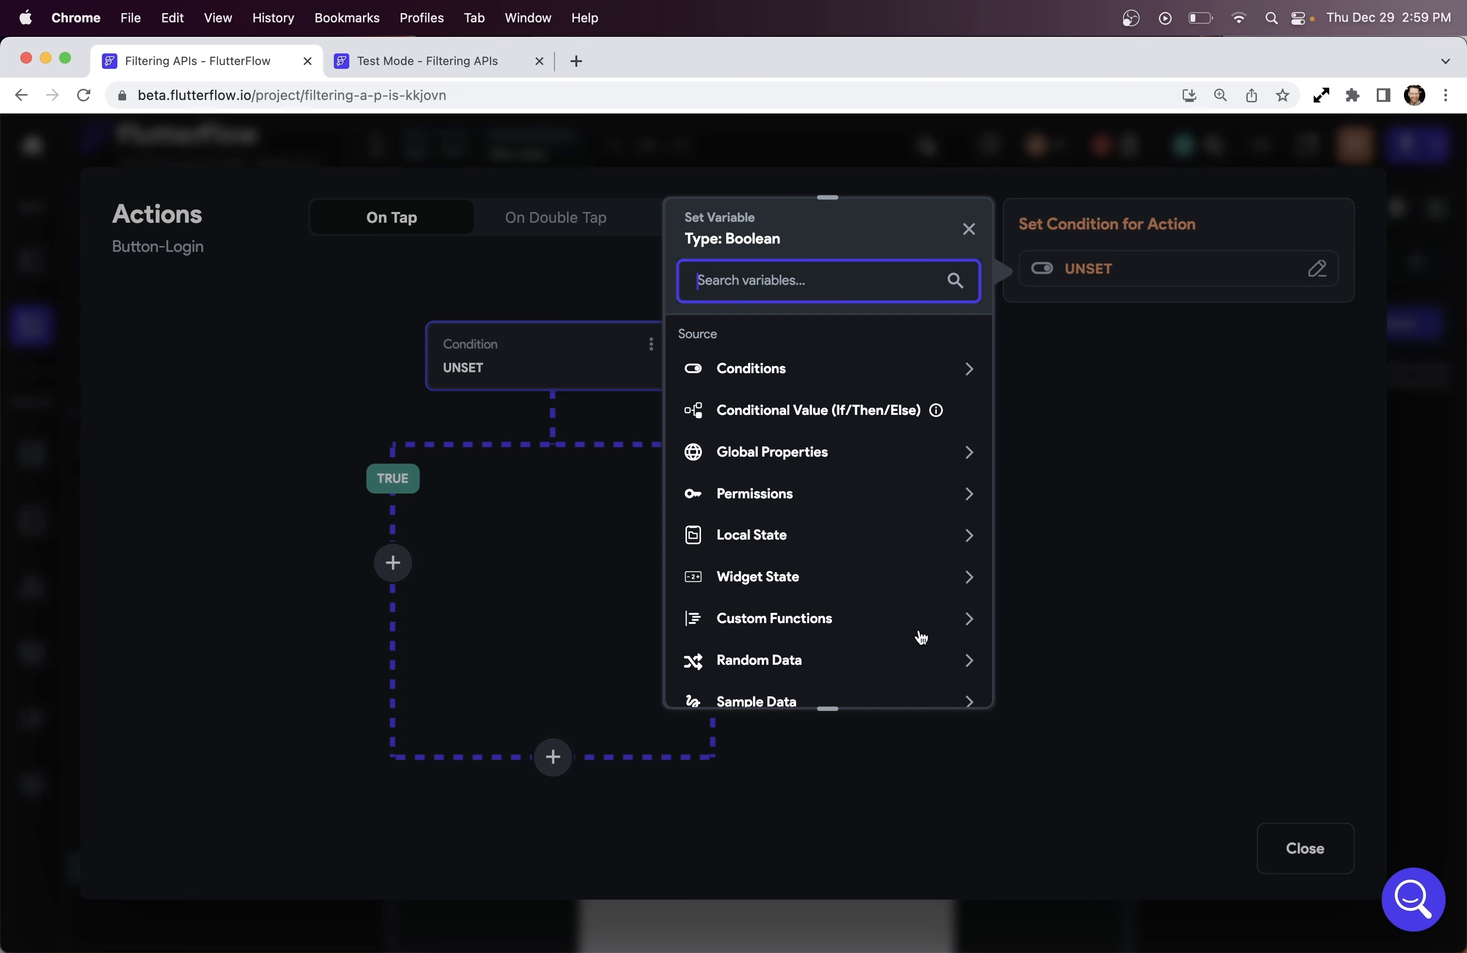
Build a Single Condition whose first value is the emailAddress widget state
{"action": "left_click", "coordinate": [963, 578]}
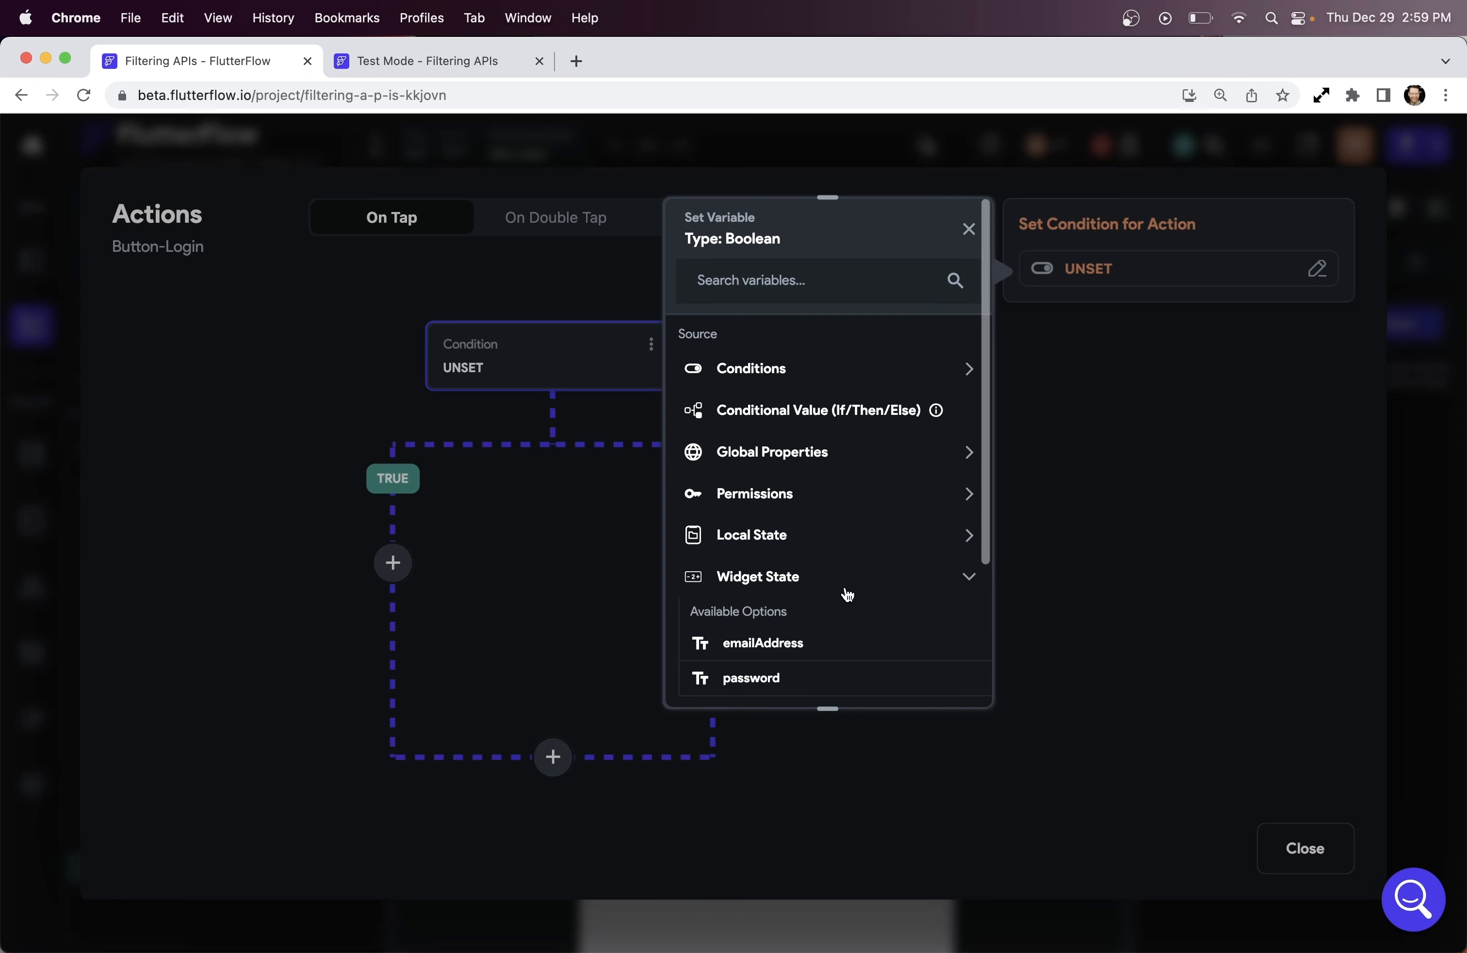
{"action": "left_click", "coordinate": [966, 370]}
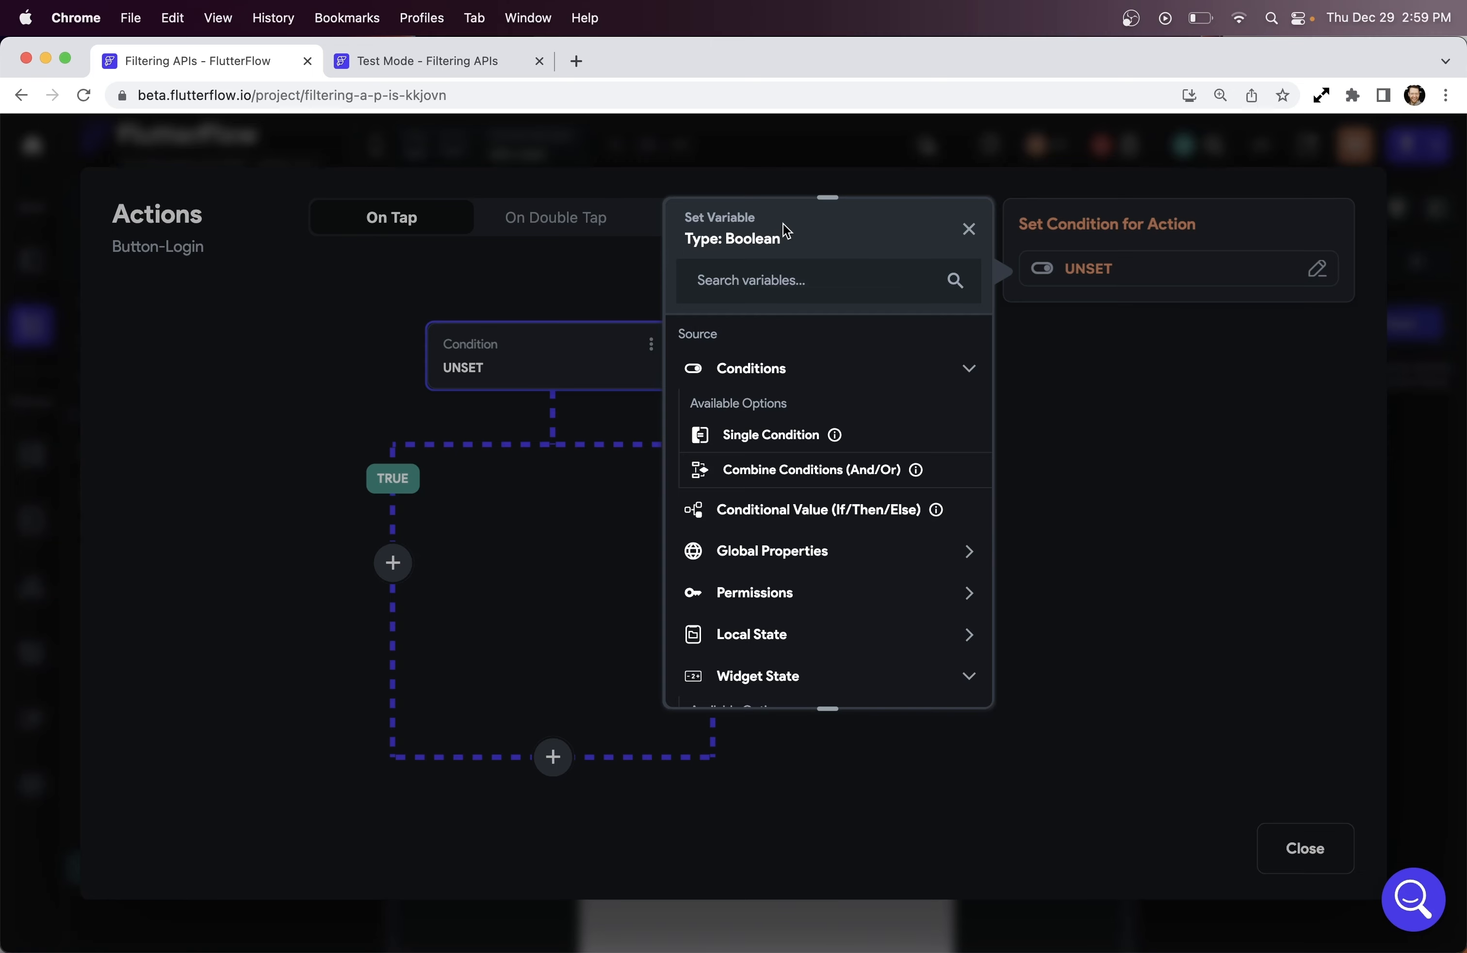
{"action": "left_click", "coordinate": [784, 440]}
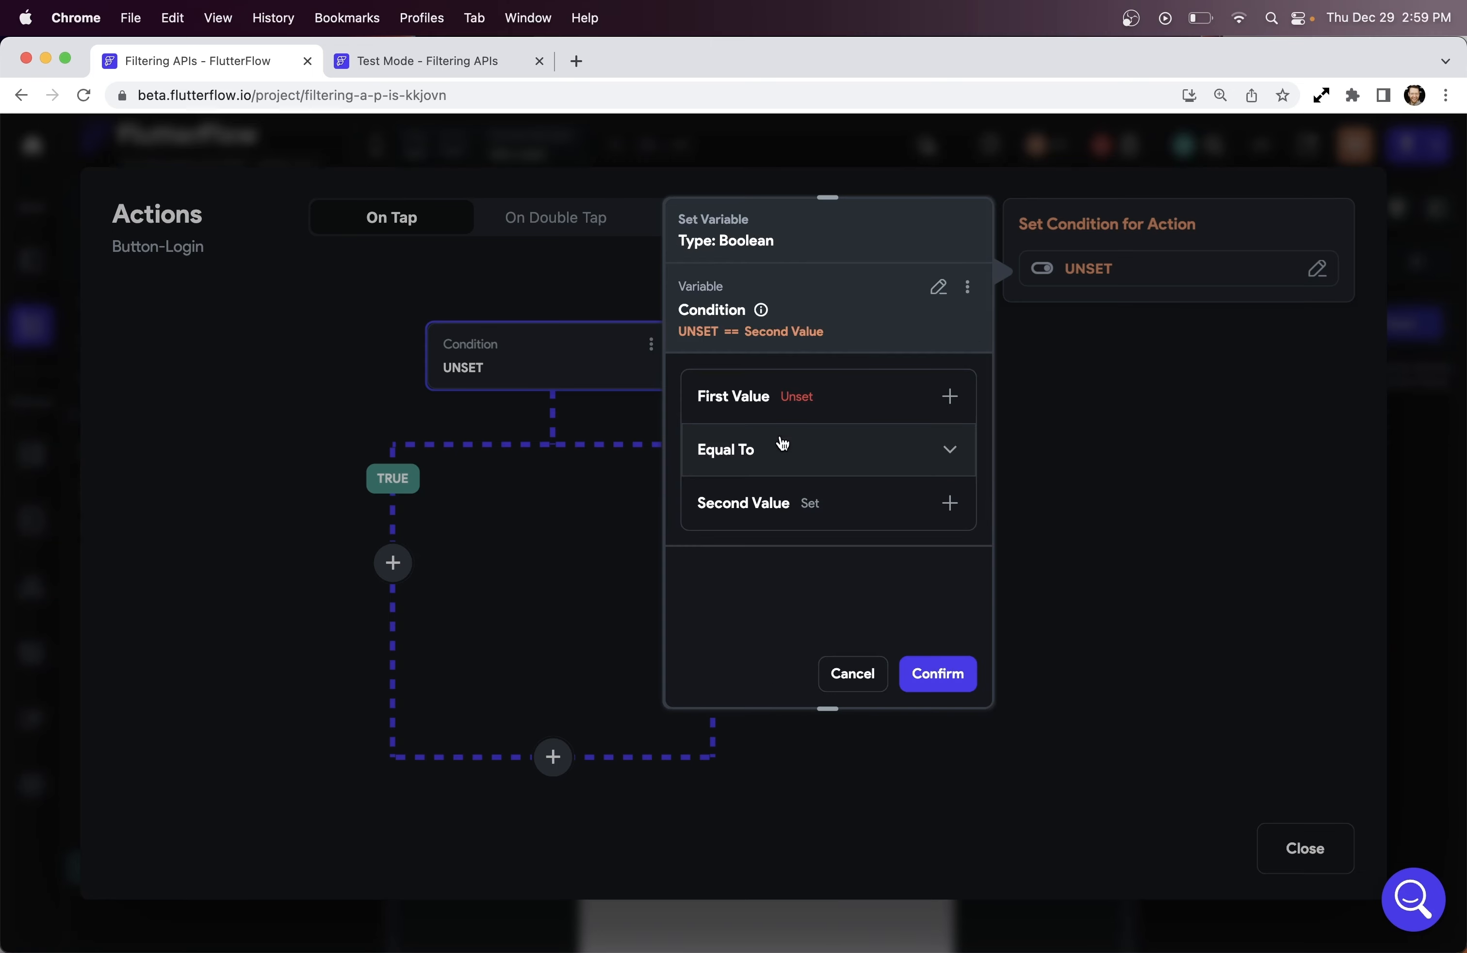
{"action": "left_click", "coordinate": [805, 405]}
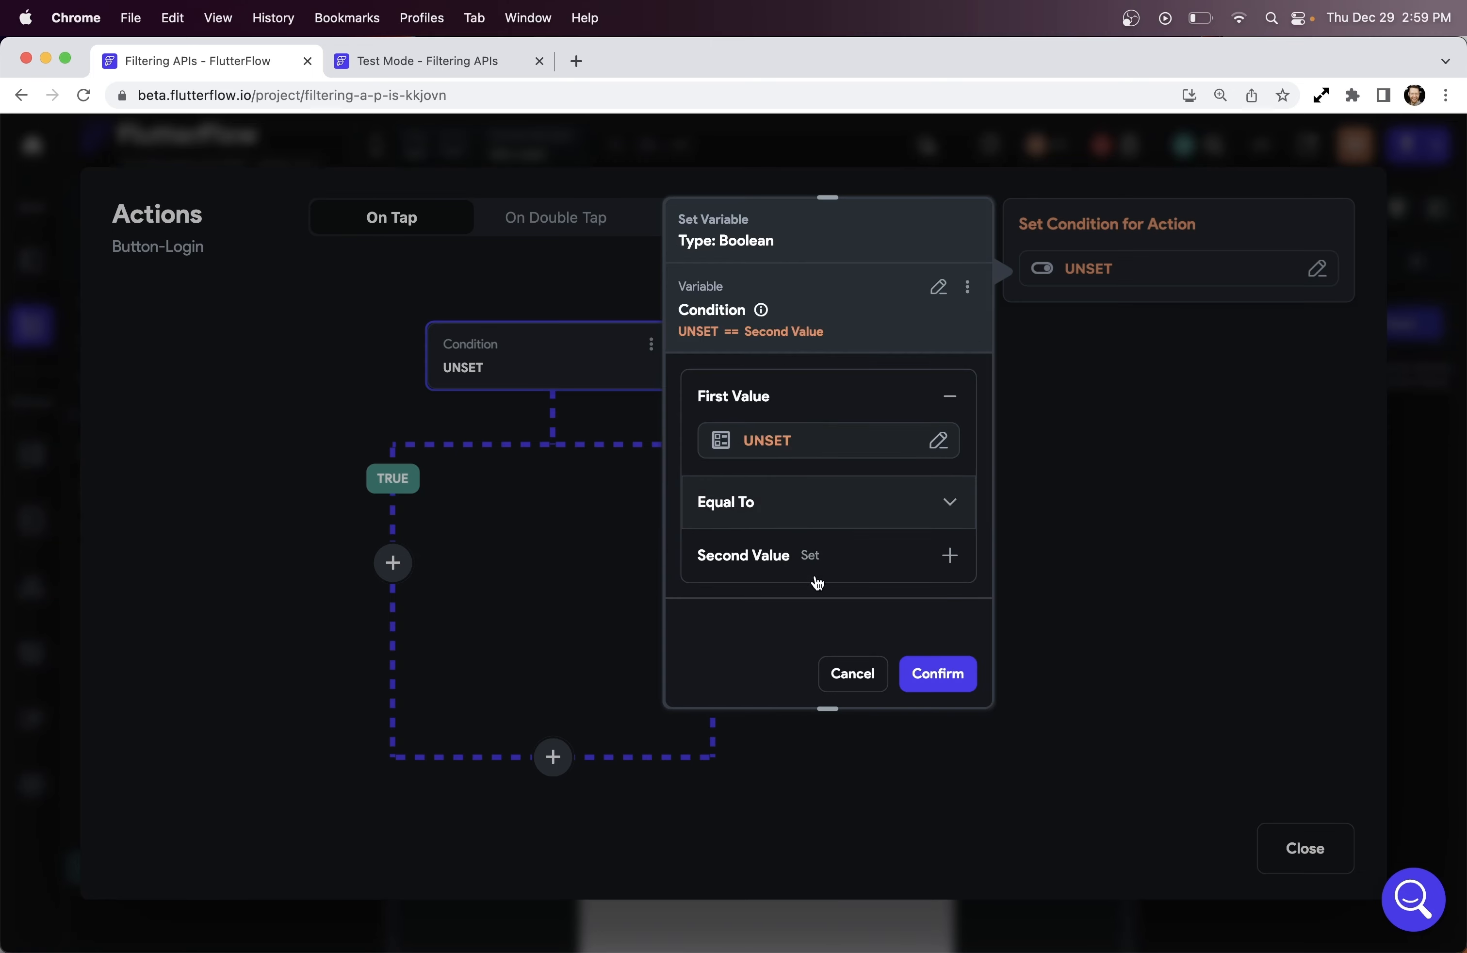
{"action": "left_click", "coordinate": [776, 441]}
{"action": "left_click", "coordinate": [647, 585]}
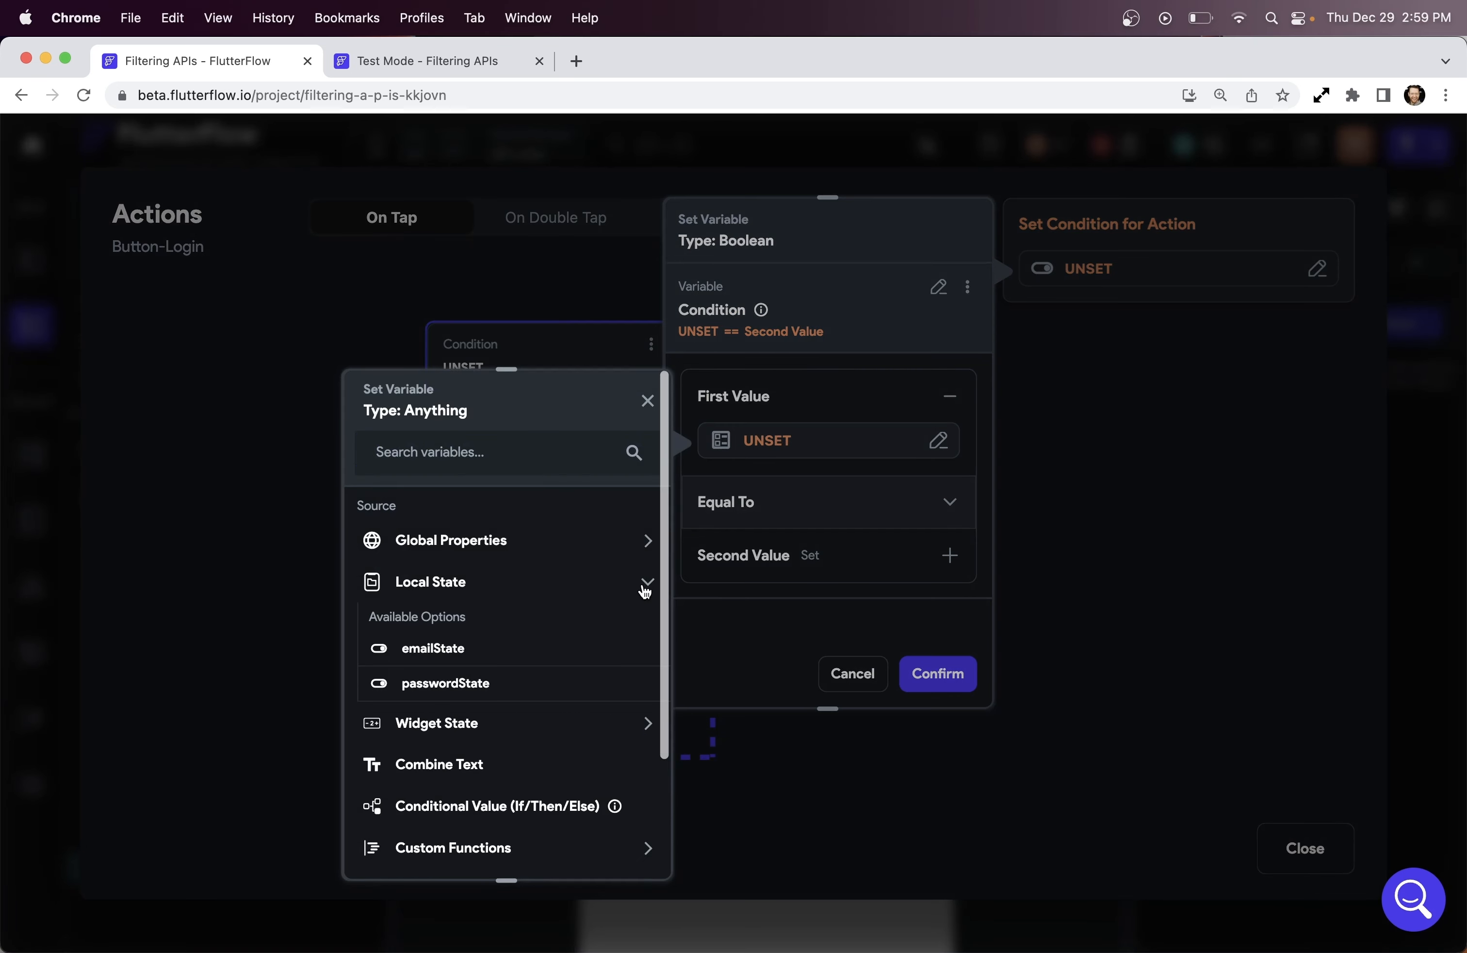
{"action": "left_click", "coordinate": [645, 585]}
{"action": "left_click", "coordinate": [645, 623]}
{"action": "left_click", "coordinate": [456, 692]}
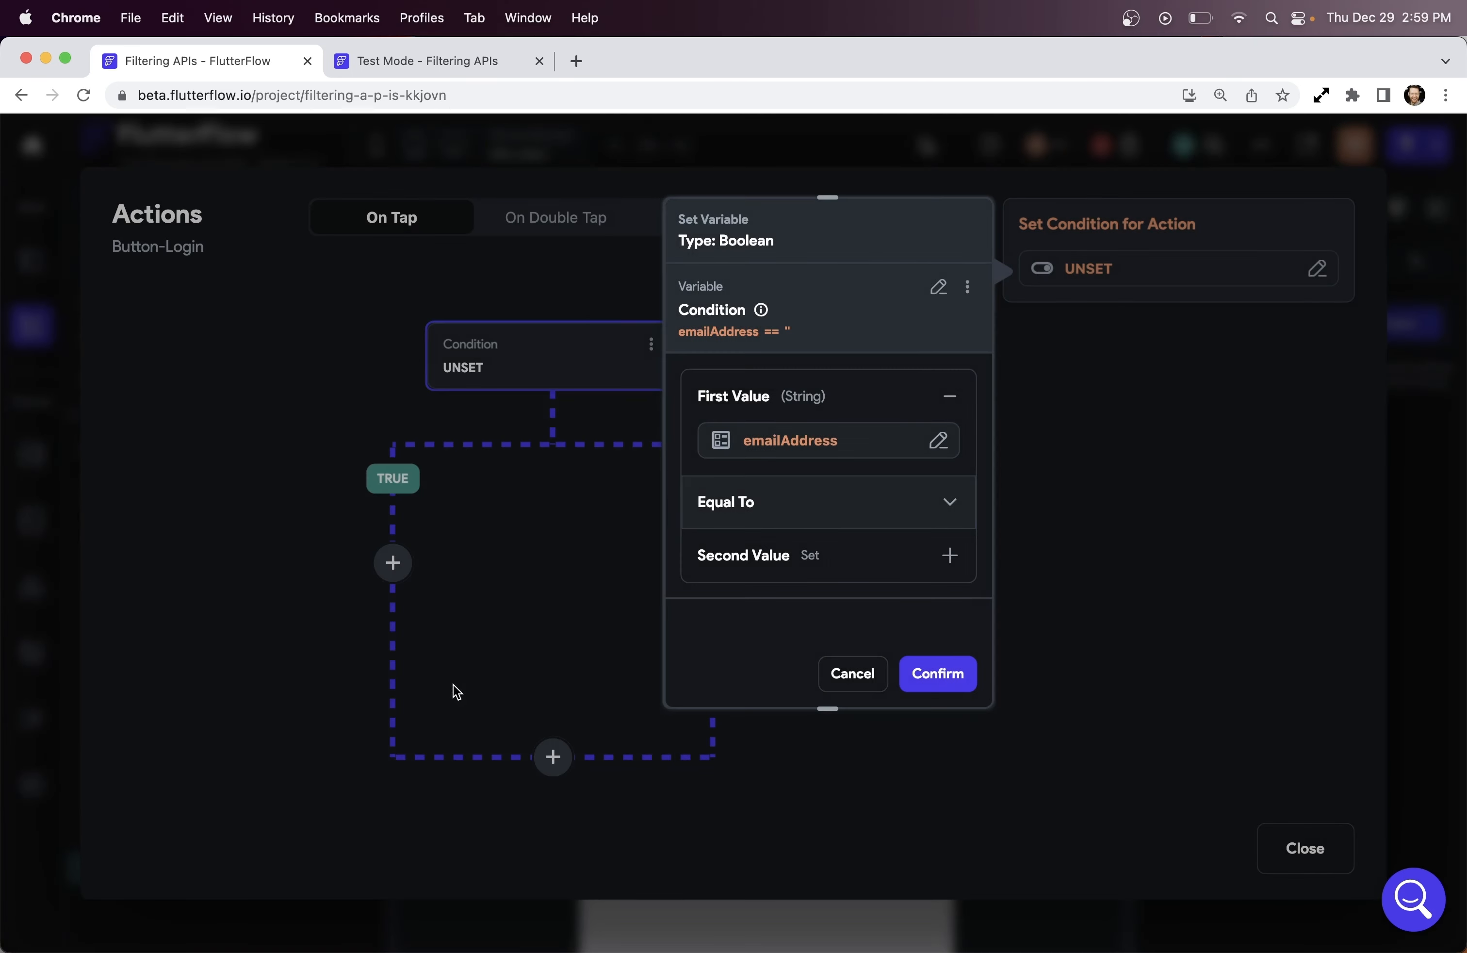
Require emailAddress to be Is Set and Not Empty, confirm, and start the TRUE branch
{"action": "left_click", "coordinate": [862, 506]}
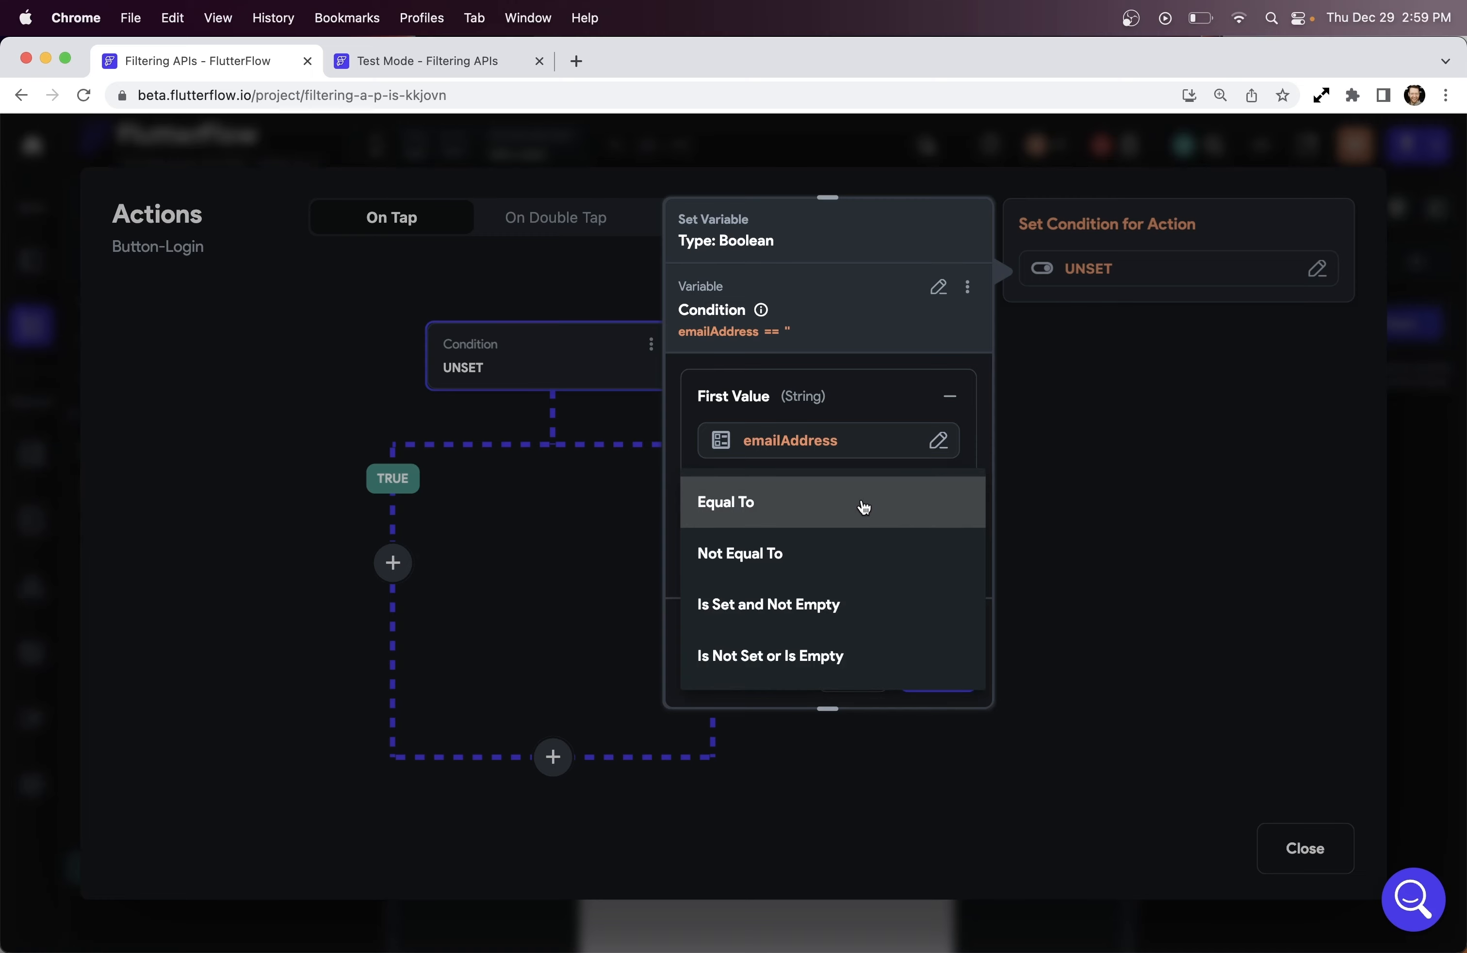
{"action": "left_click", "coordinate": [855, 612]}
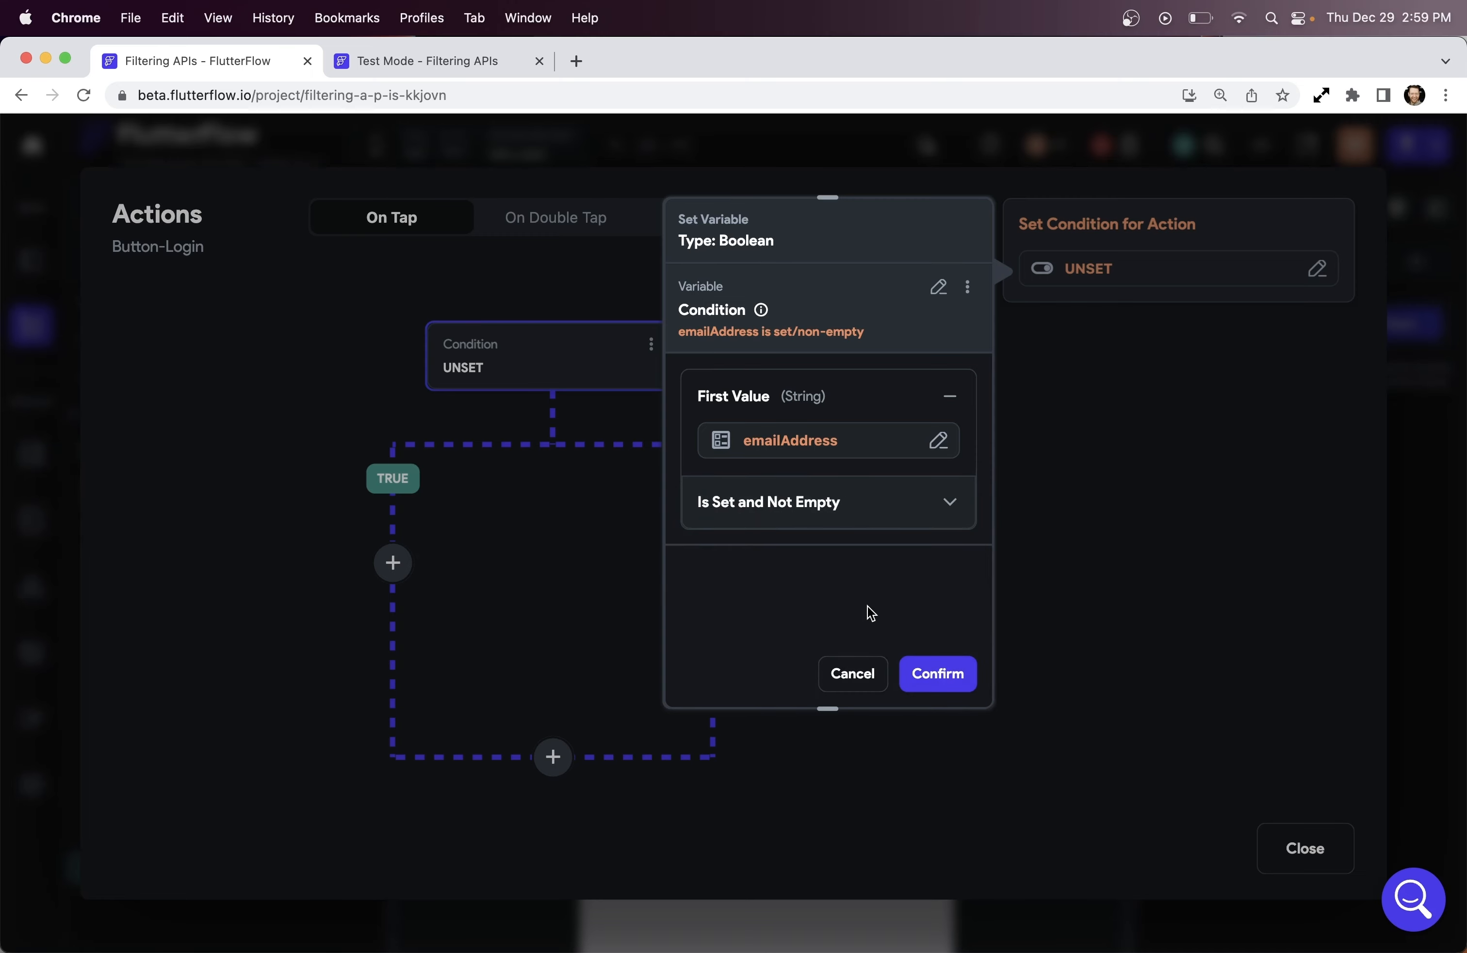
{"action": "left_click", "coordinate": [950, 672]}
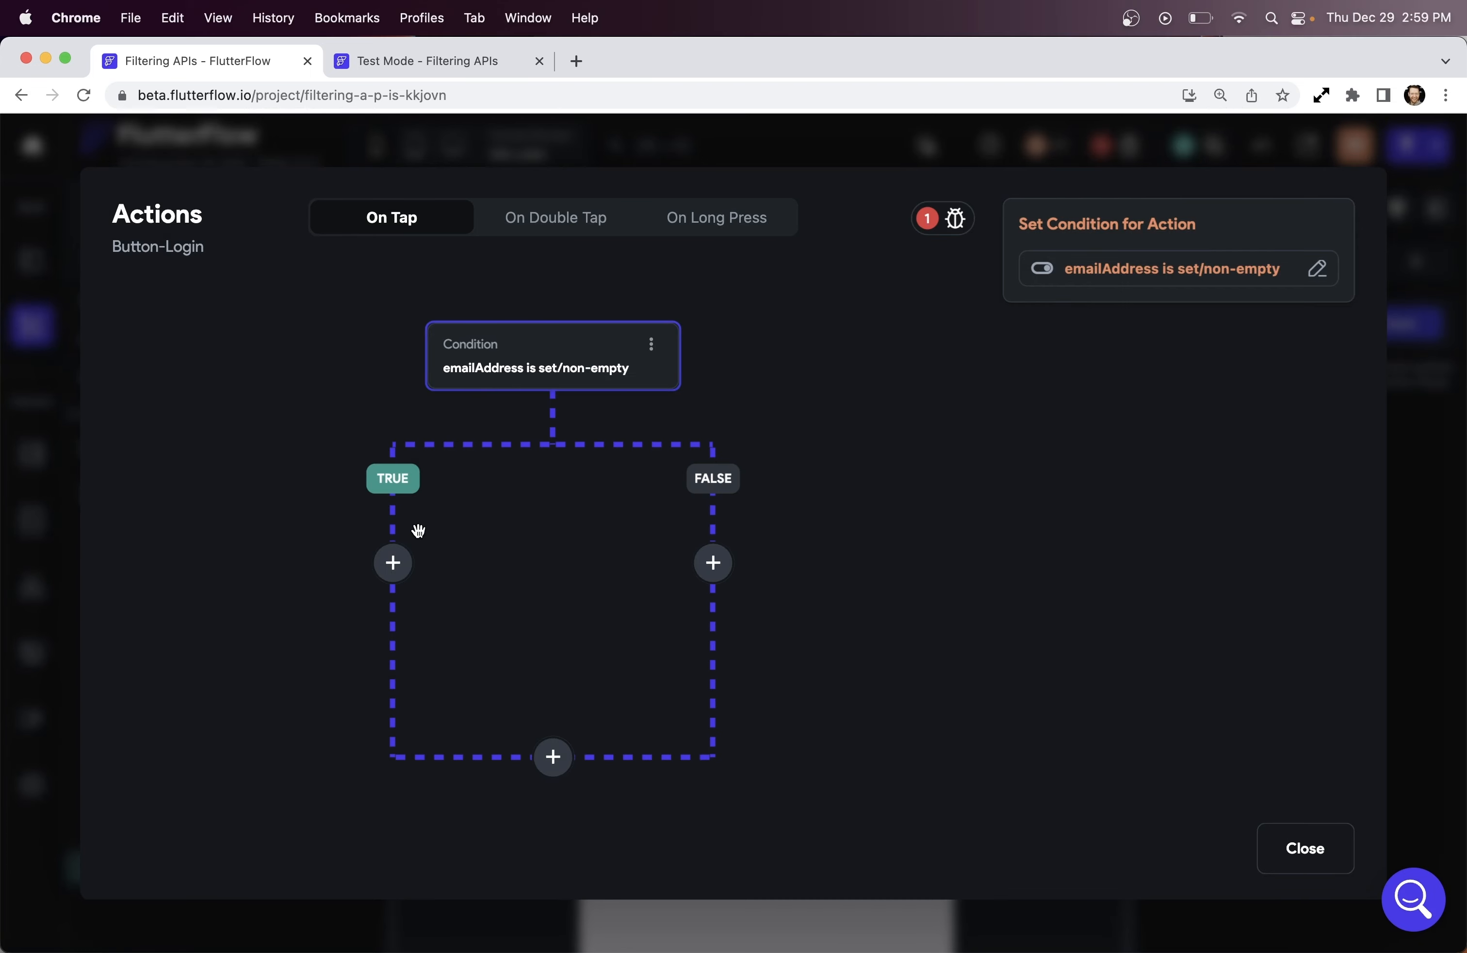
{"action": "left_click", "coordinate": [393, 564]}
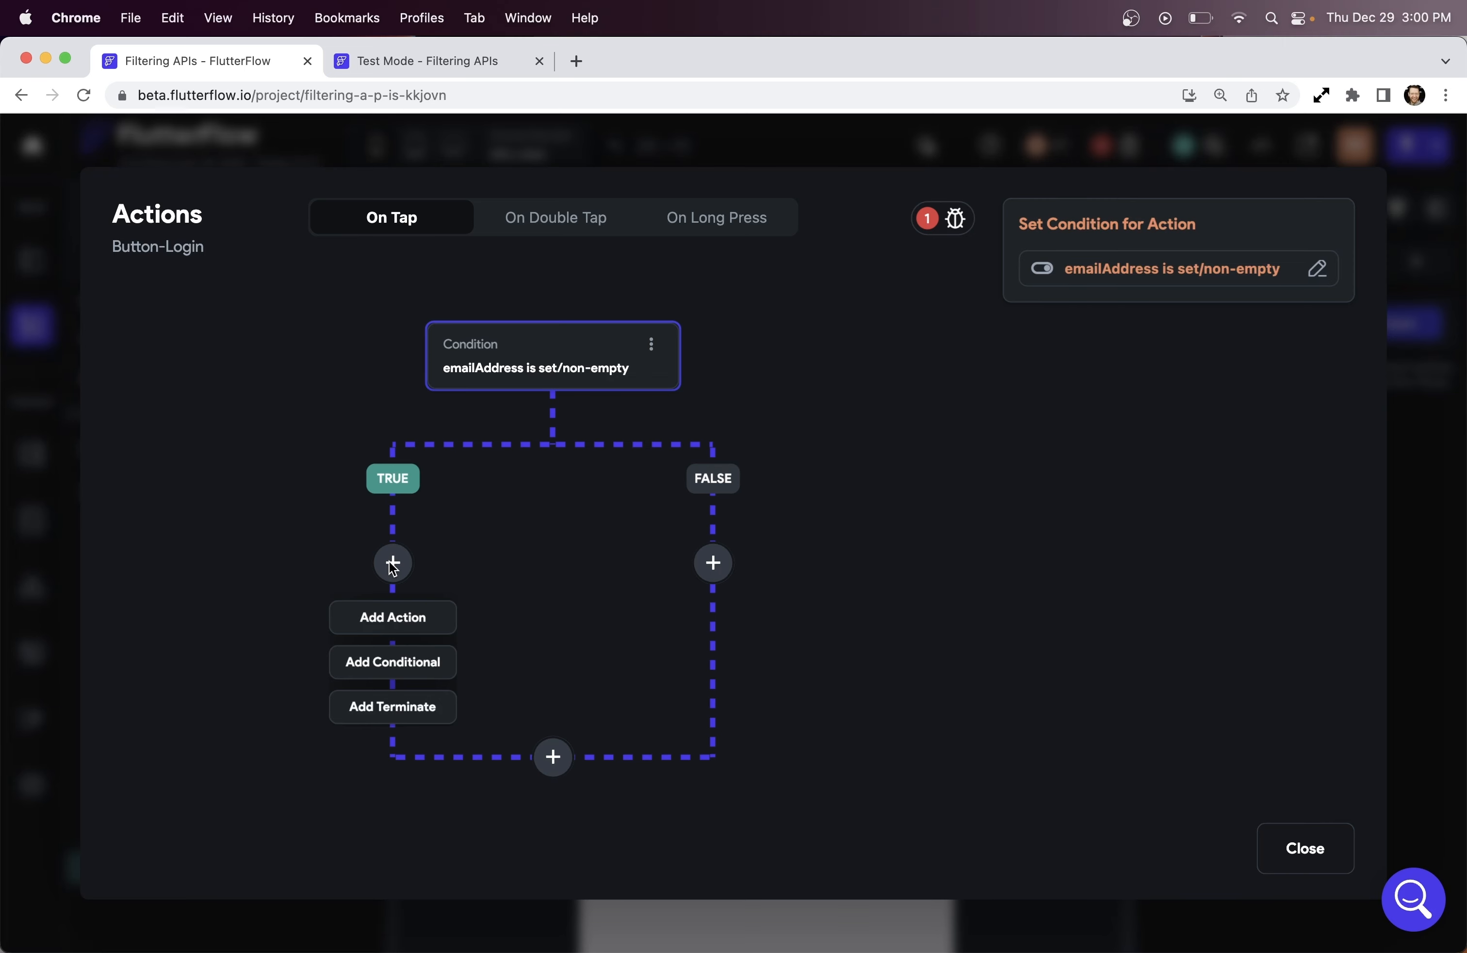
Add an Update Local State action to the TRUE branch that sets emailState to the specific value False
{"action": "left_click", "coordinate": [392, 617]}
{"action": "left_click", "coordinate": [1071, 382]}
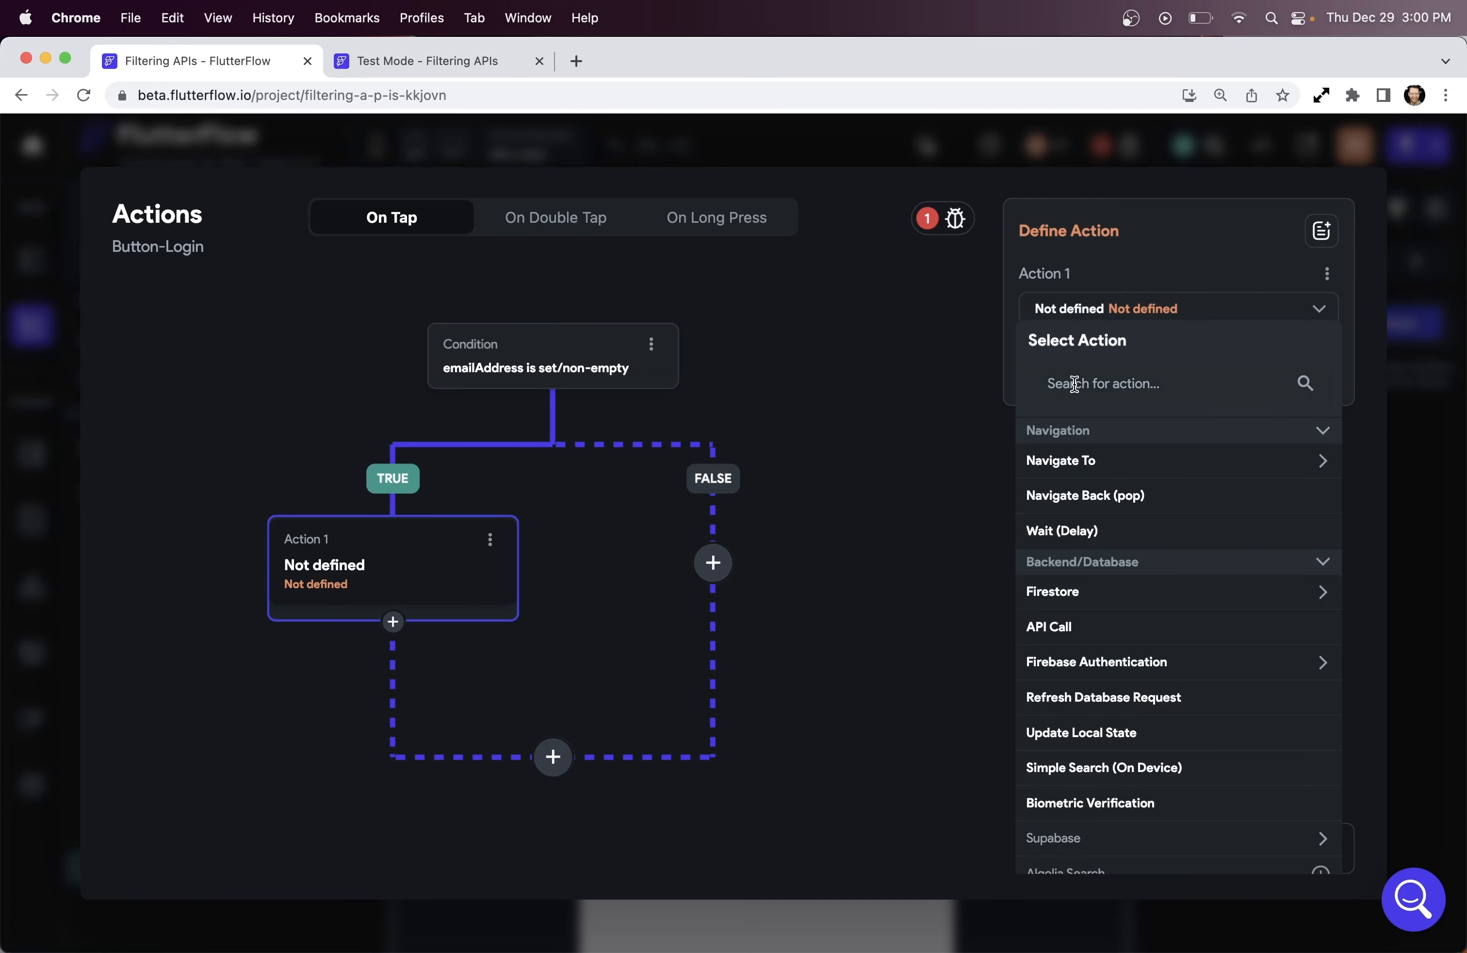
{"action": "type", "text": "local"}
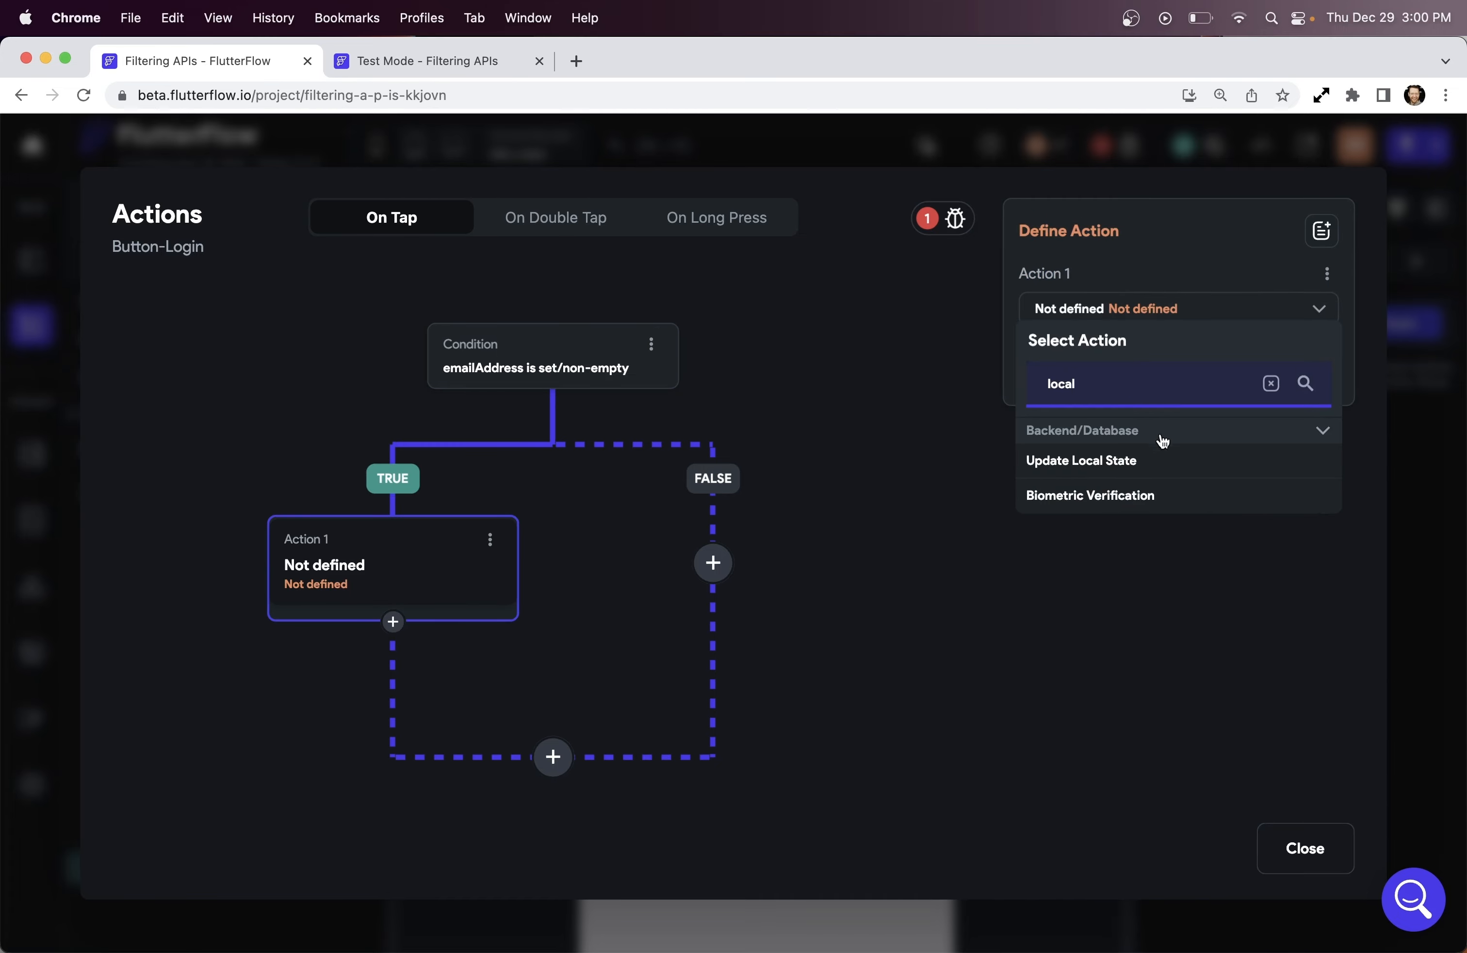
{"action": "left_click", "coordinate": [1162, 464]}
{"action": "left_click", "coordinate": [1170, 397]}
{"action": "left_click", "coordinate": [773, 420]}
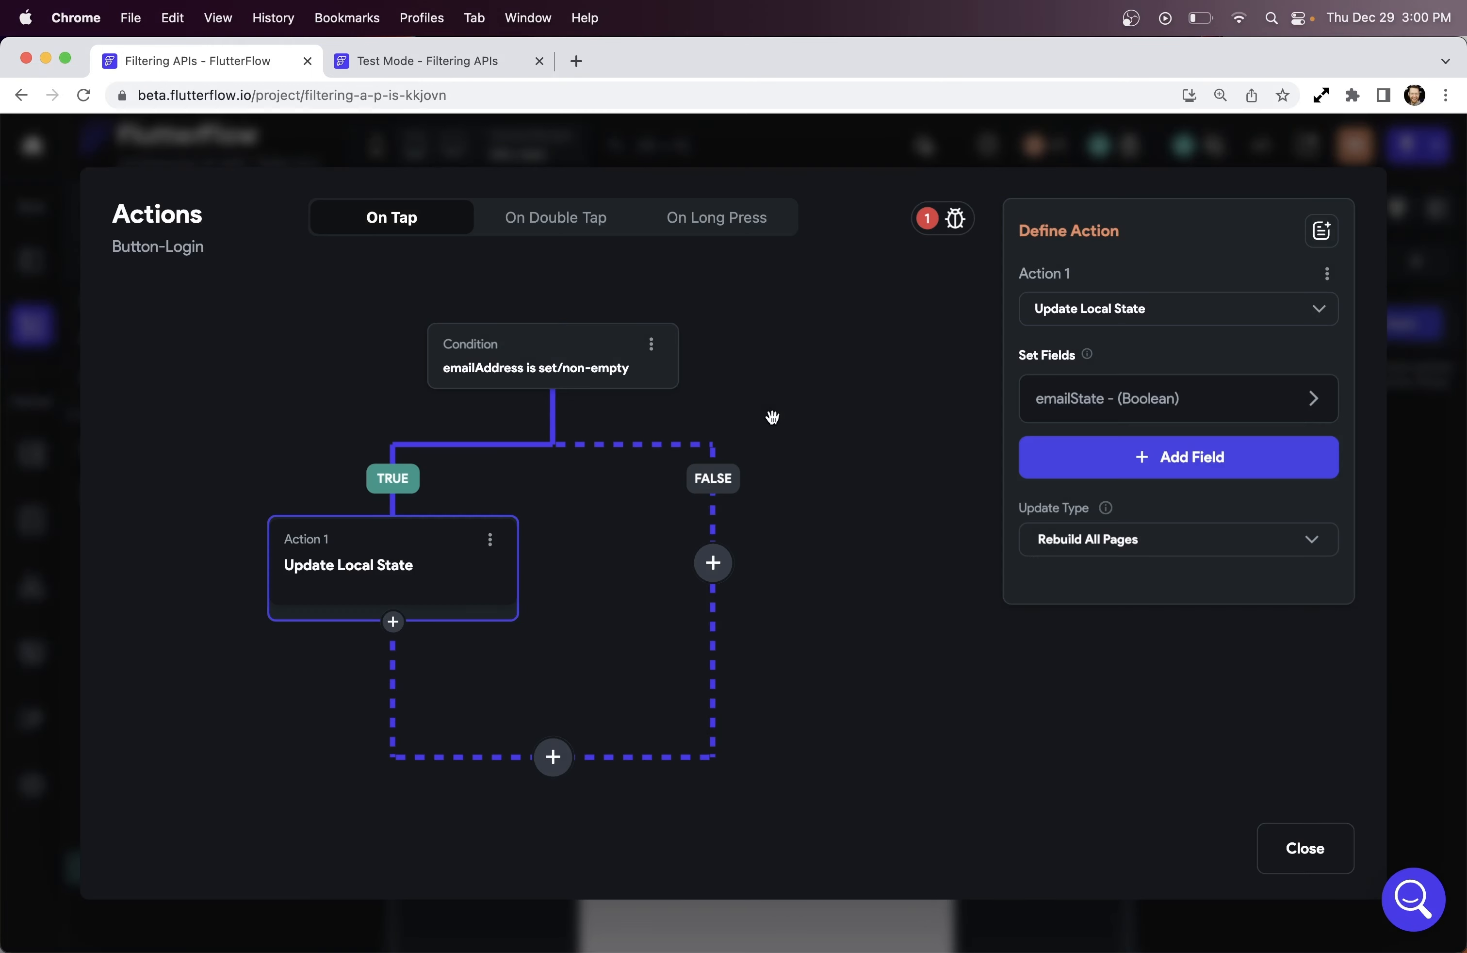
{"action": "left_click", "coordinate": [1305, 409]}
{"action": "left_click", "coordinate": [1182, 499]}
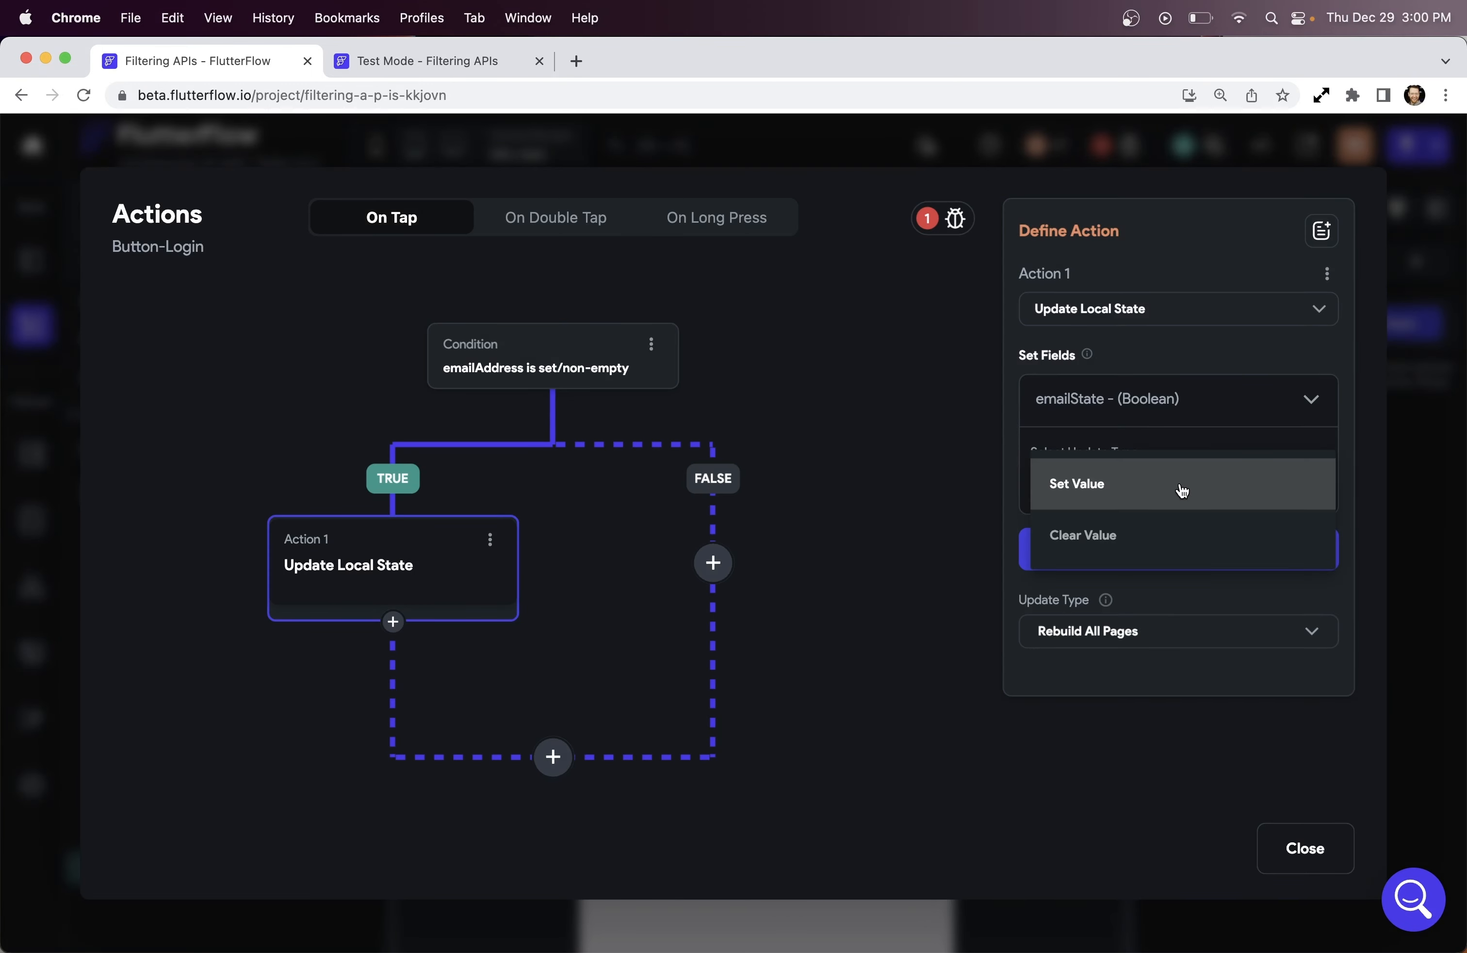
{"action": "left_click", "coordinate": [1182, 489]}
{"action": "left_click", "coordinate": [1207, 642]}
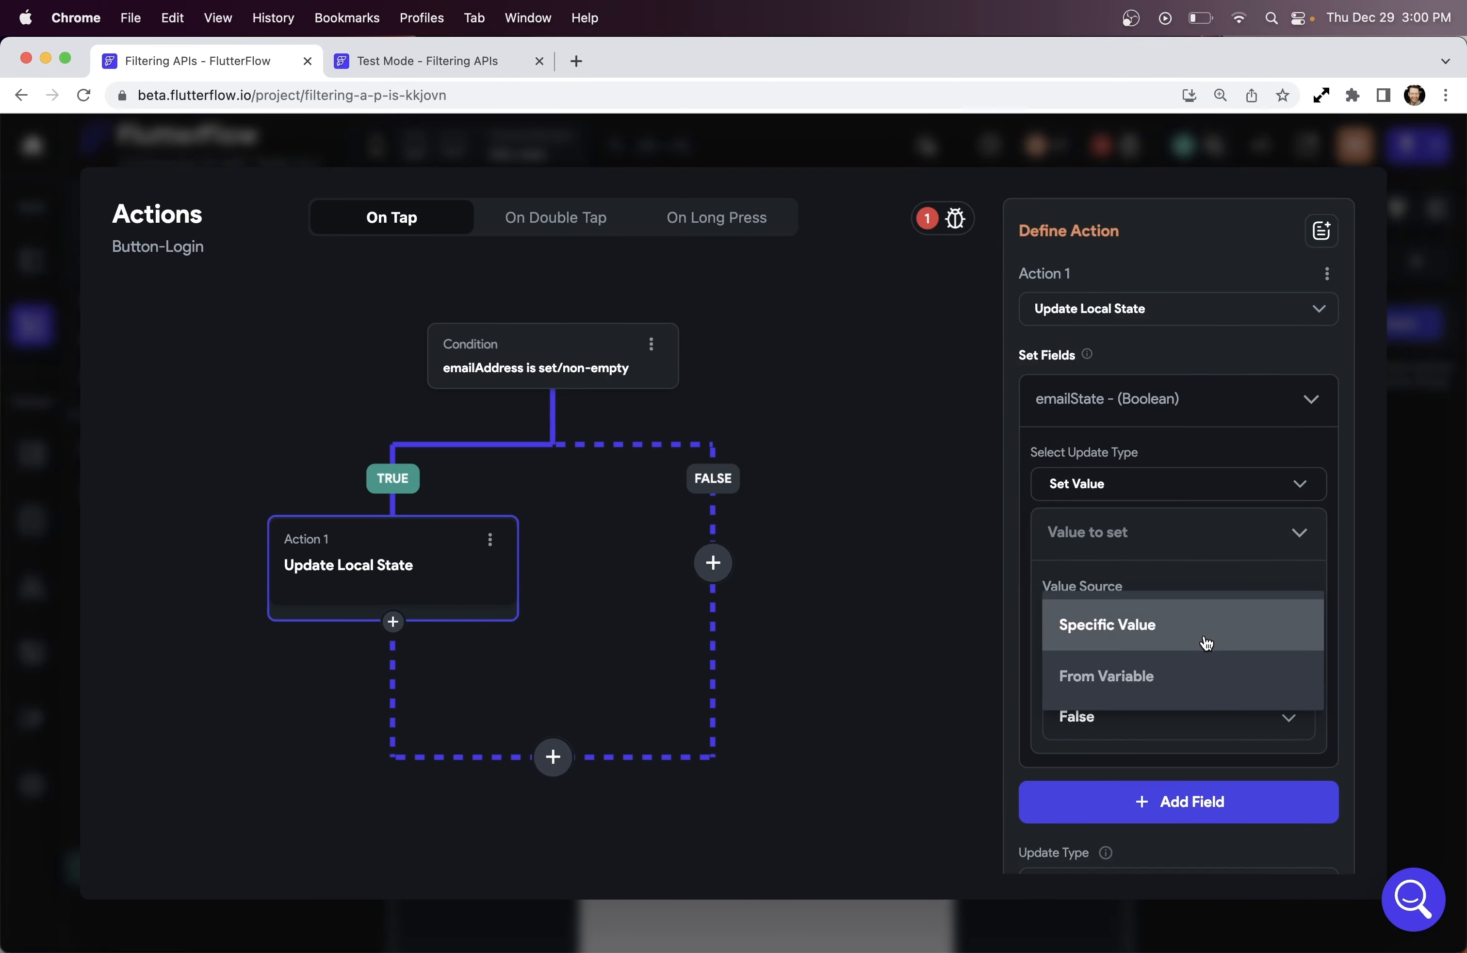
{"action": "left_click", "coordinate": [1206, 642]}
Set that update to rebuild only the current page
{"action": "scroll", "coordinate": [1183, 692], "scroll_direction": "down", "scroll_amount": 2}
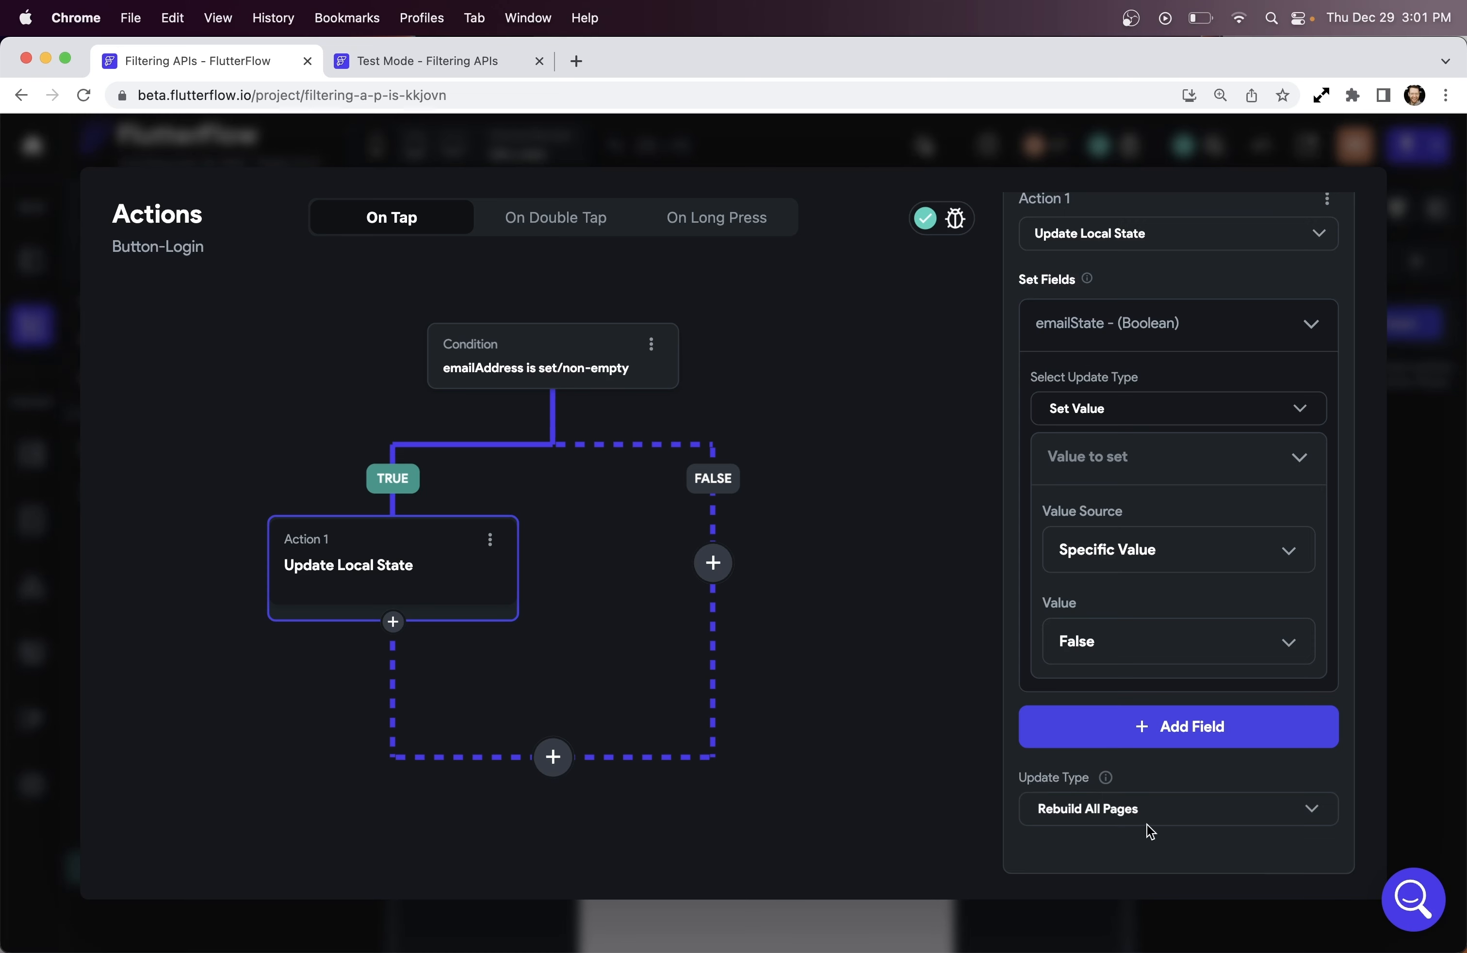
{"action": "left_click", "coordinate": [1168, 812]}
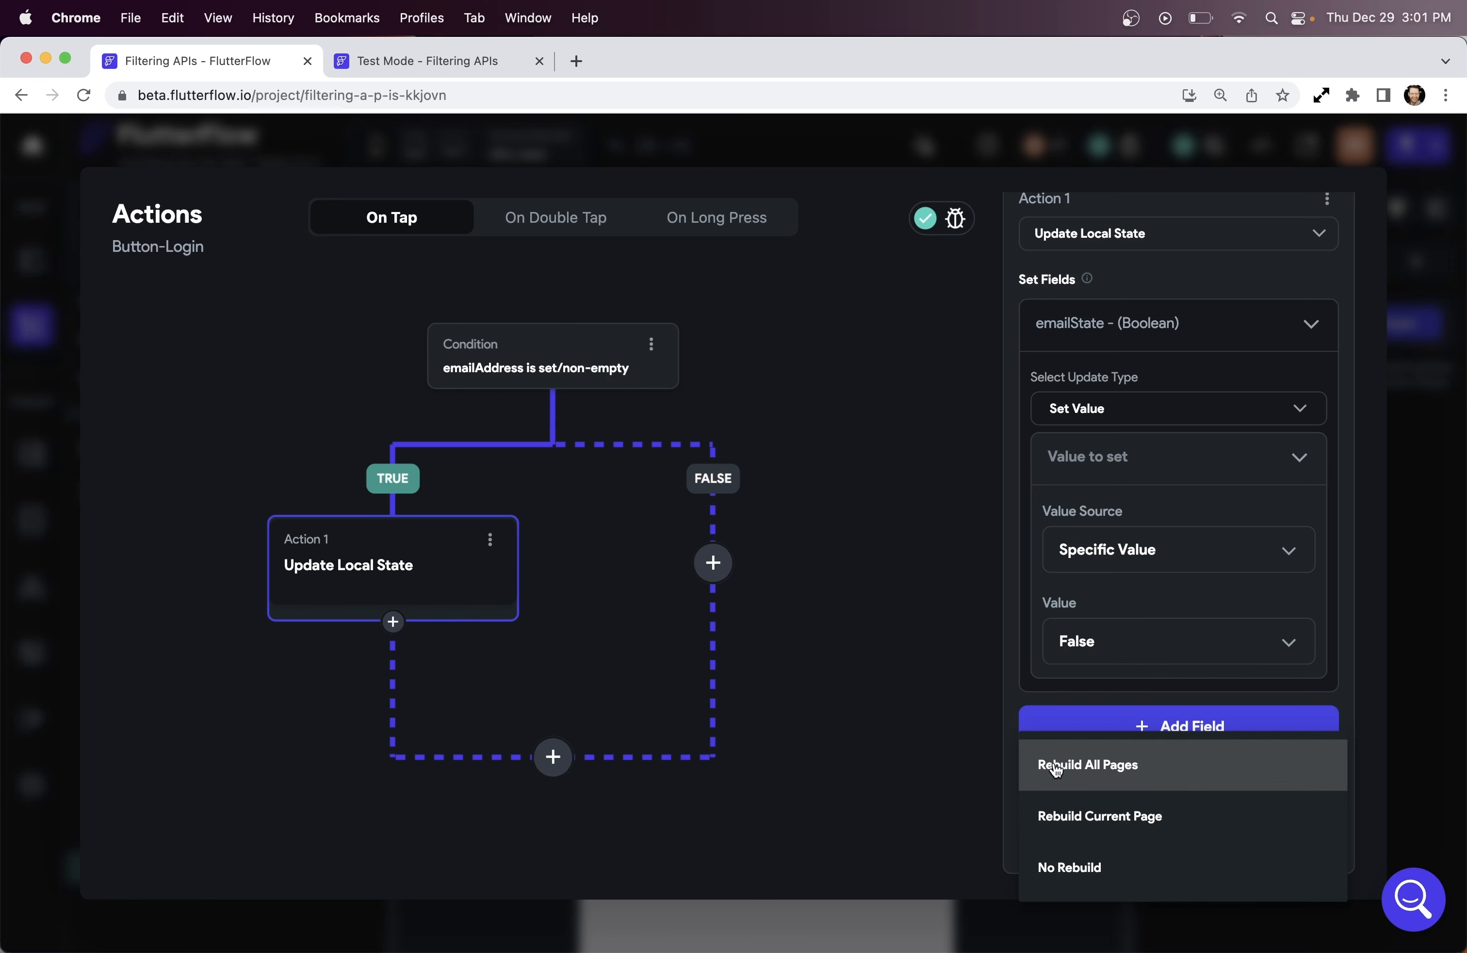
{"action": "left_click", "coordinate": [1158, 830]}
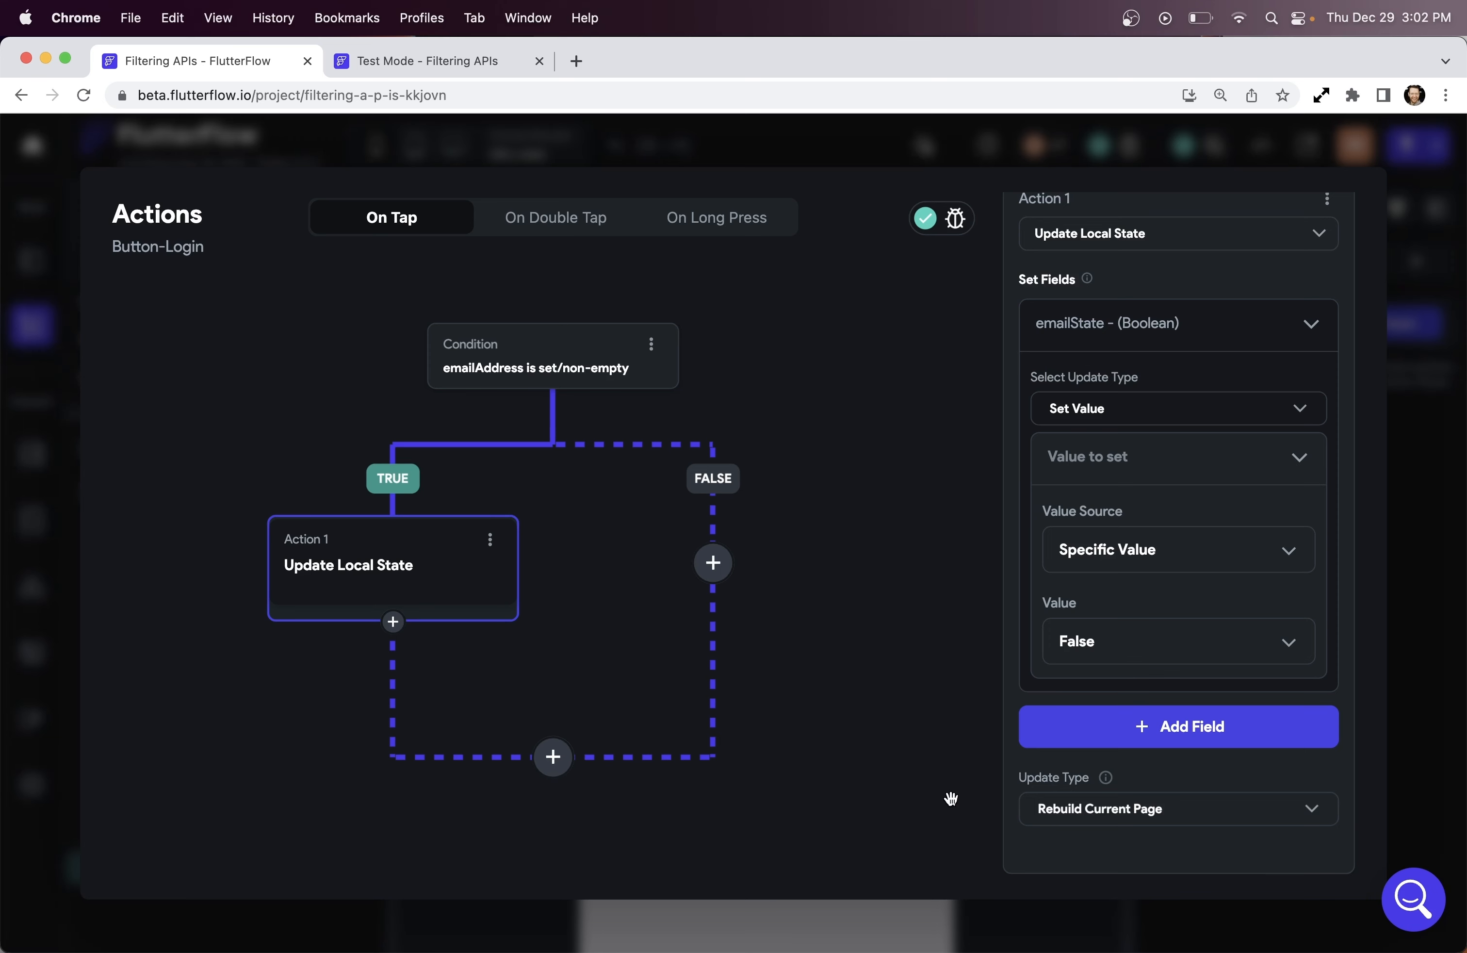
{"action": "left_click", "coordinate": [1123, 817]}
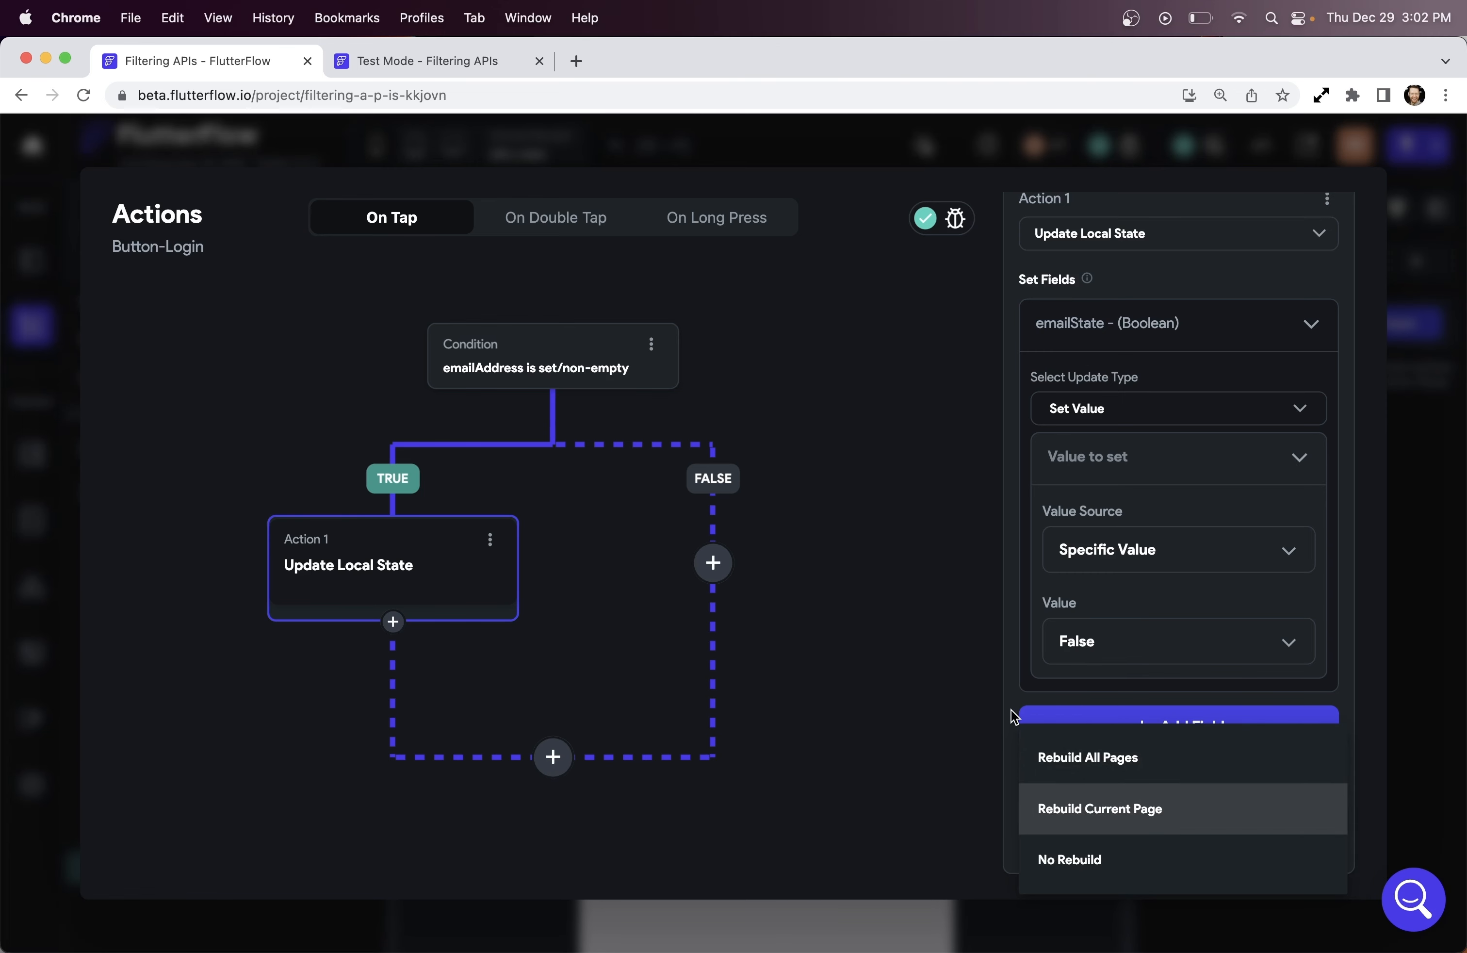
{"action": "left_click", "coordinate": [1057, 811]}
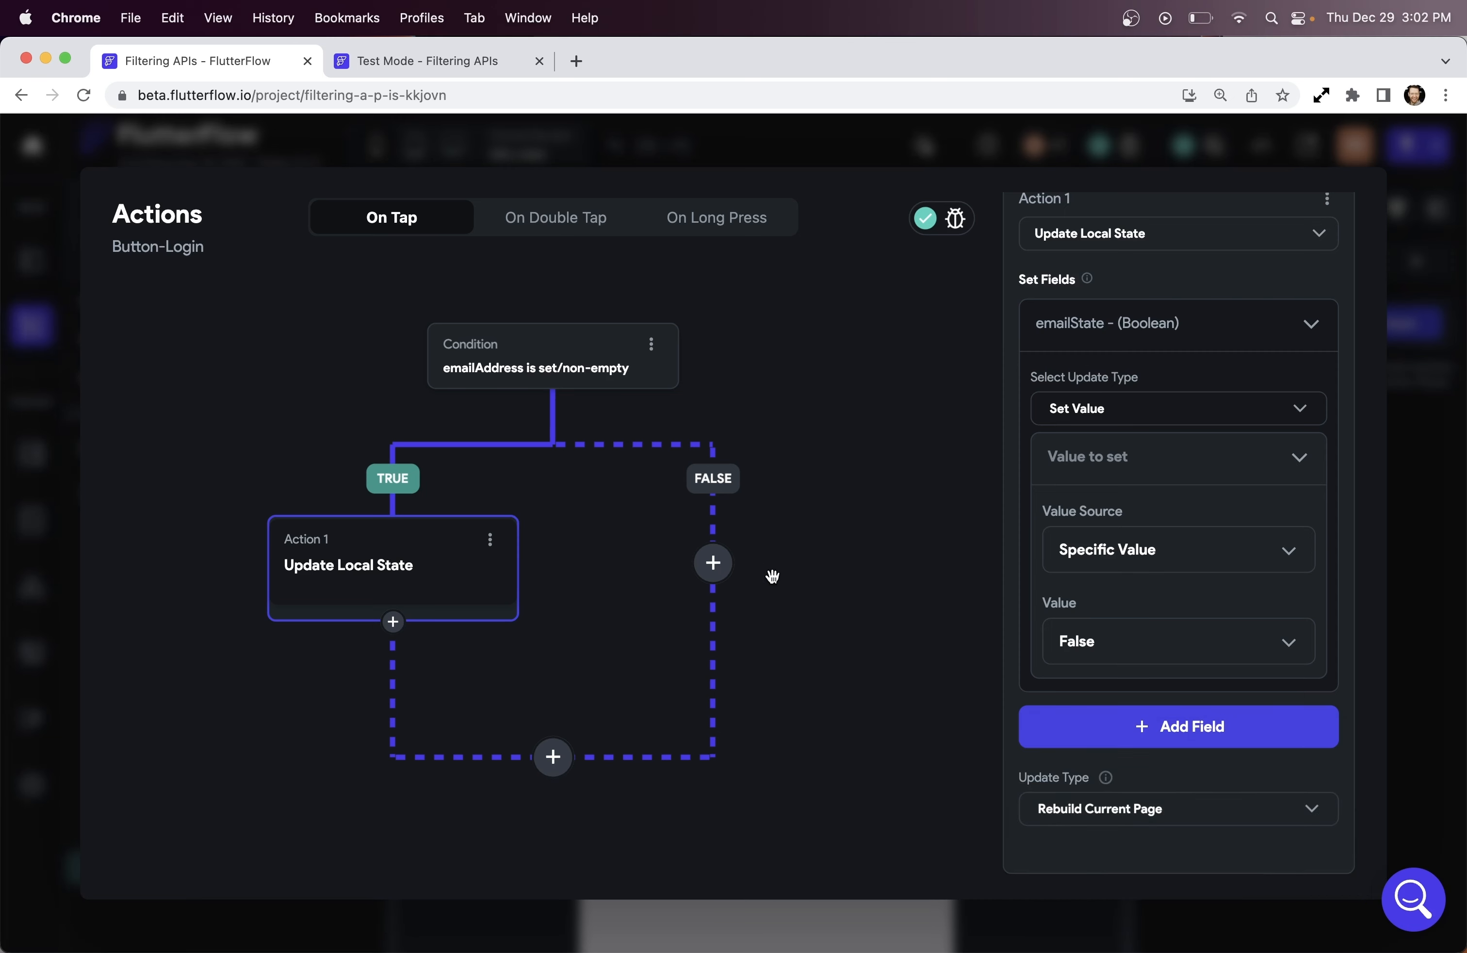
Copy the TRUE-branch action onto the FALSE branch and change its emailState value to True
{"action": "left_click", "coordinate": [714, 564]}
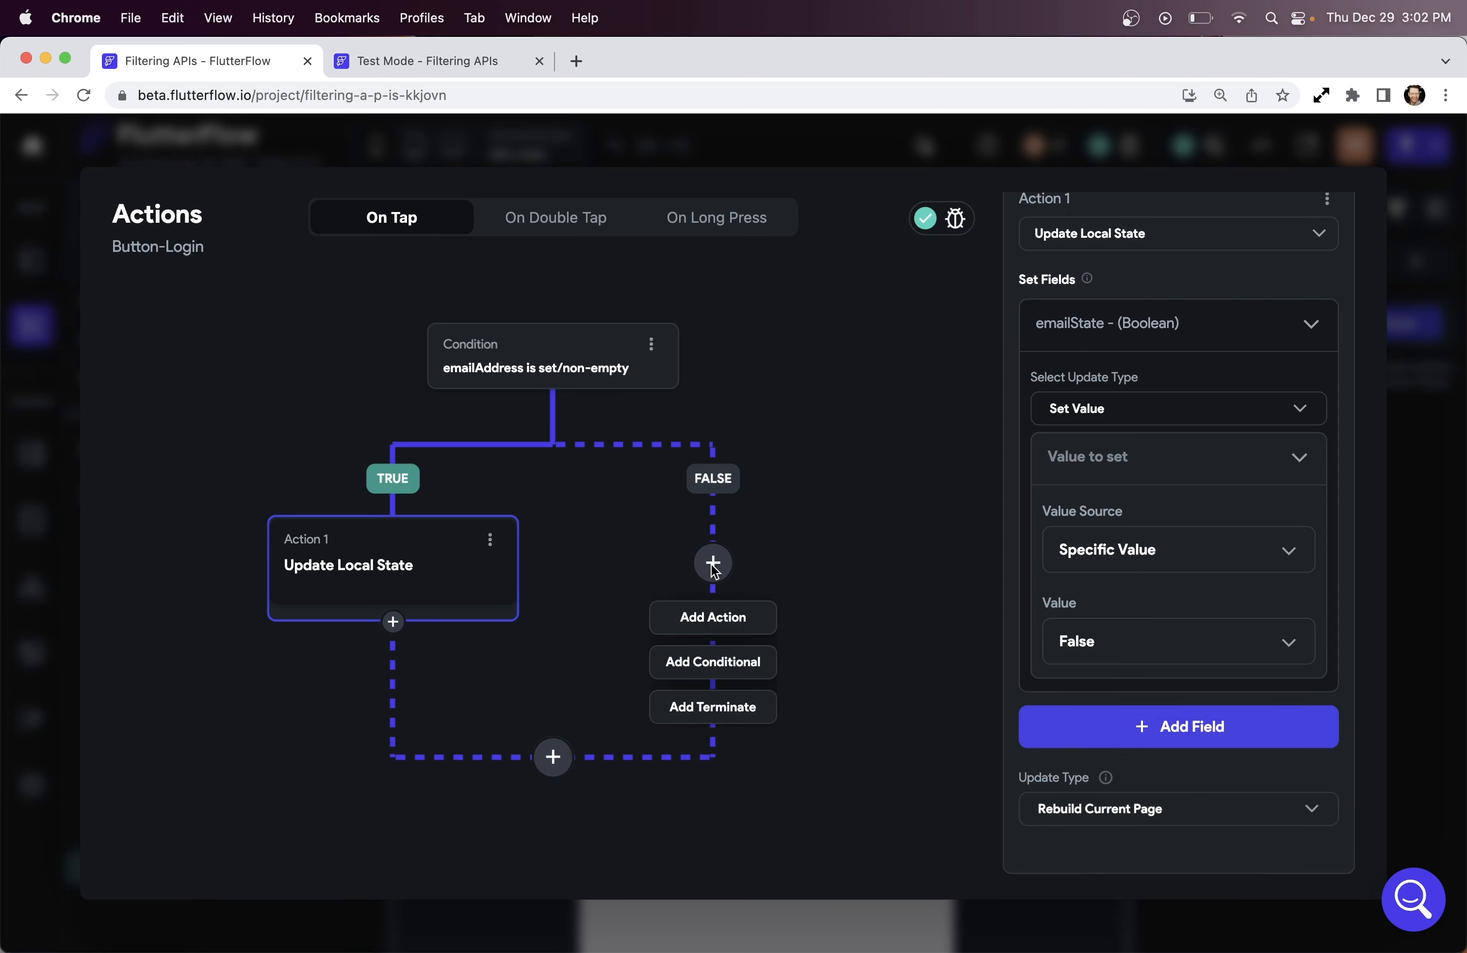
{"action": "left_click", "coordinate": [490, 539]}
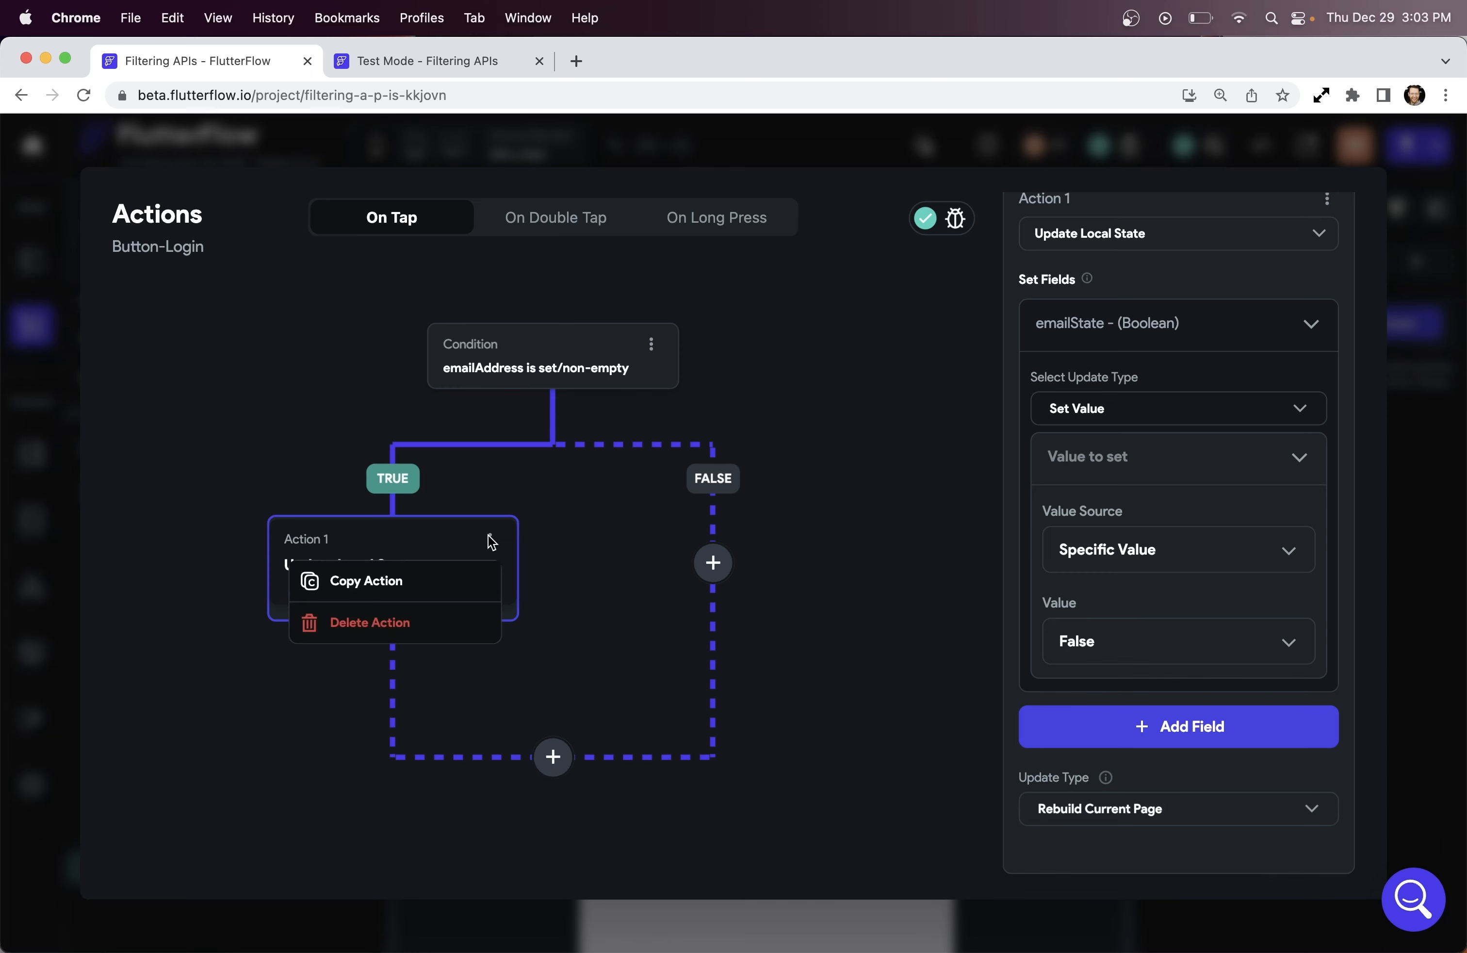
{"action": "left_click", "coordinate": [417, 580]}
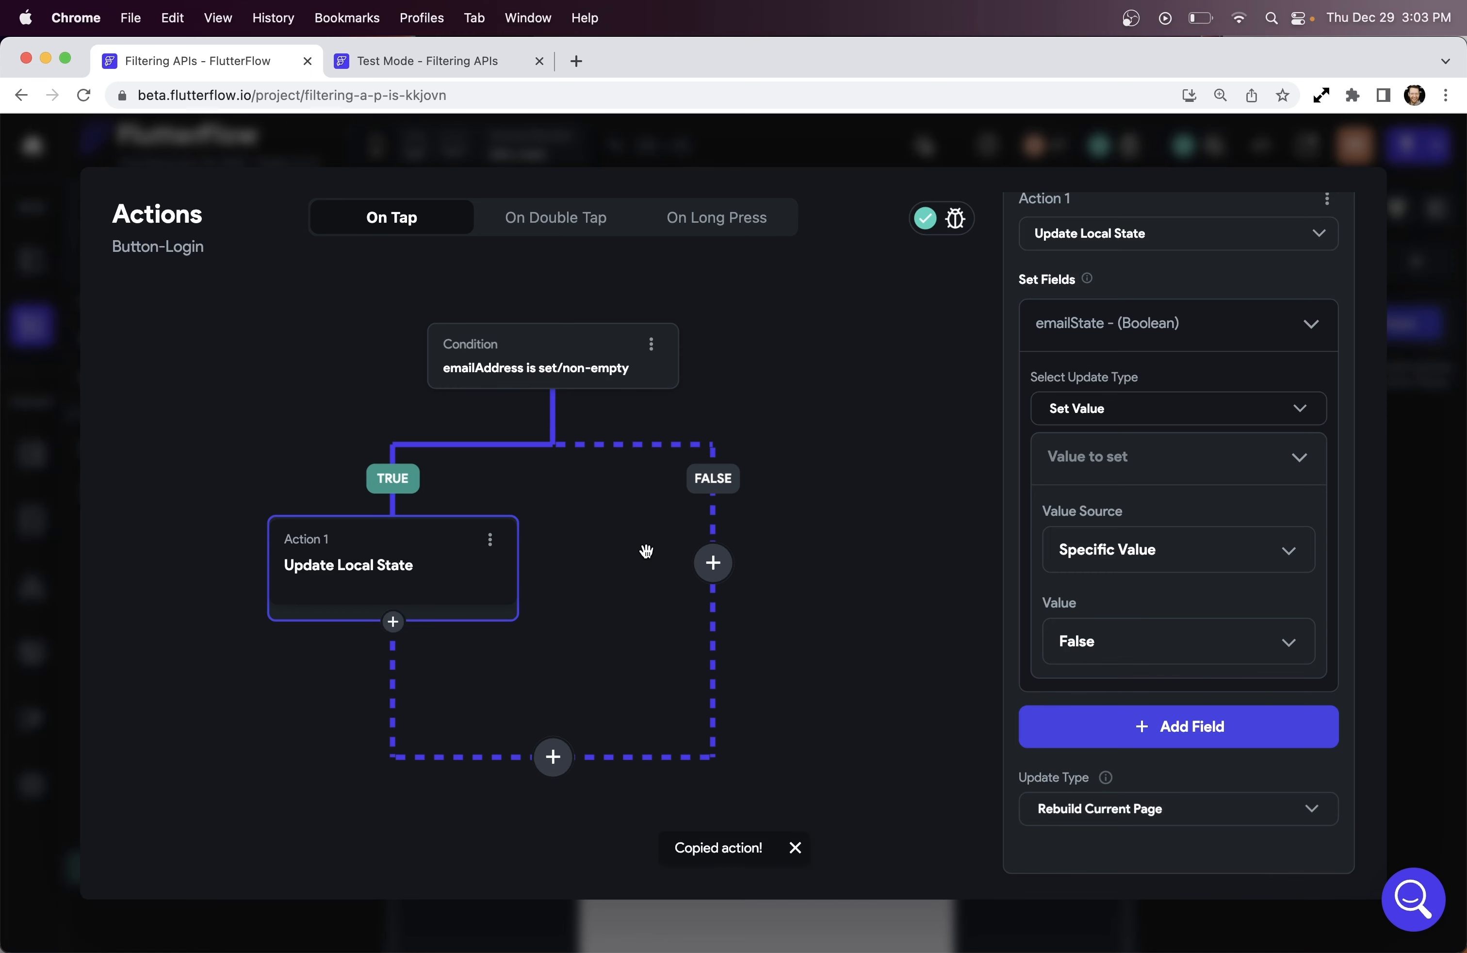
{"action": "left_click", "coordinate": [713, 564]}
{"action": "left_click", "coordinate": [714, 750]}
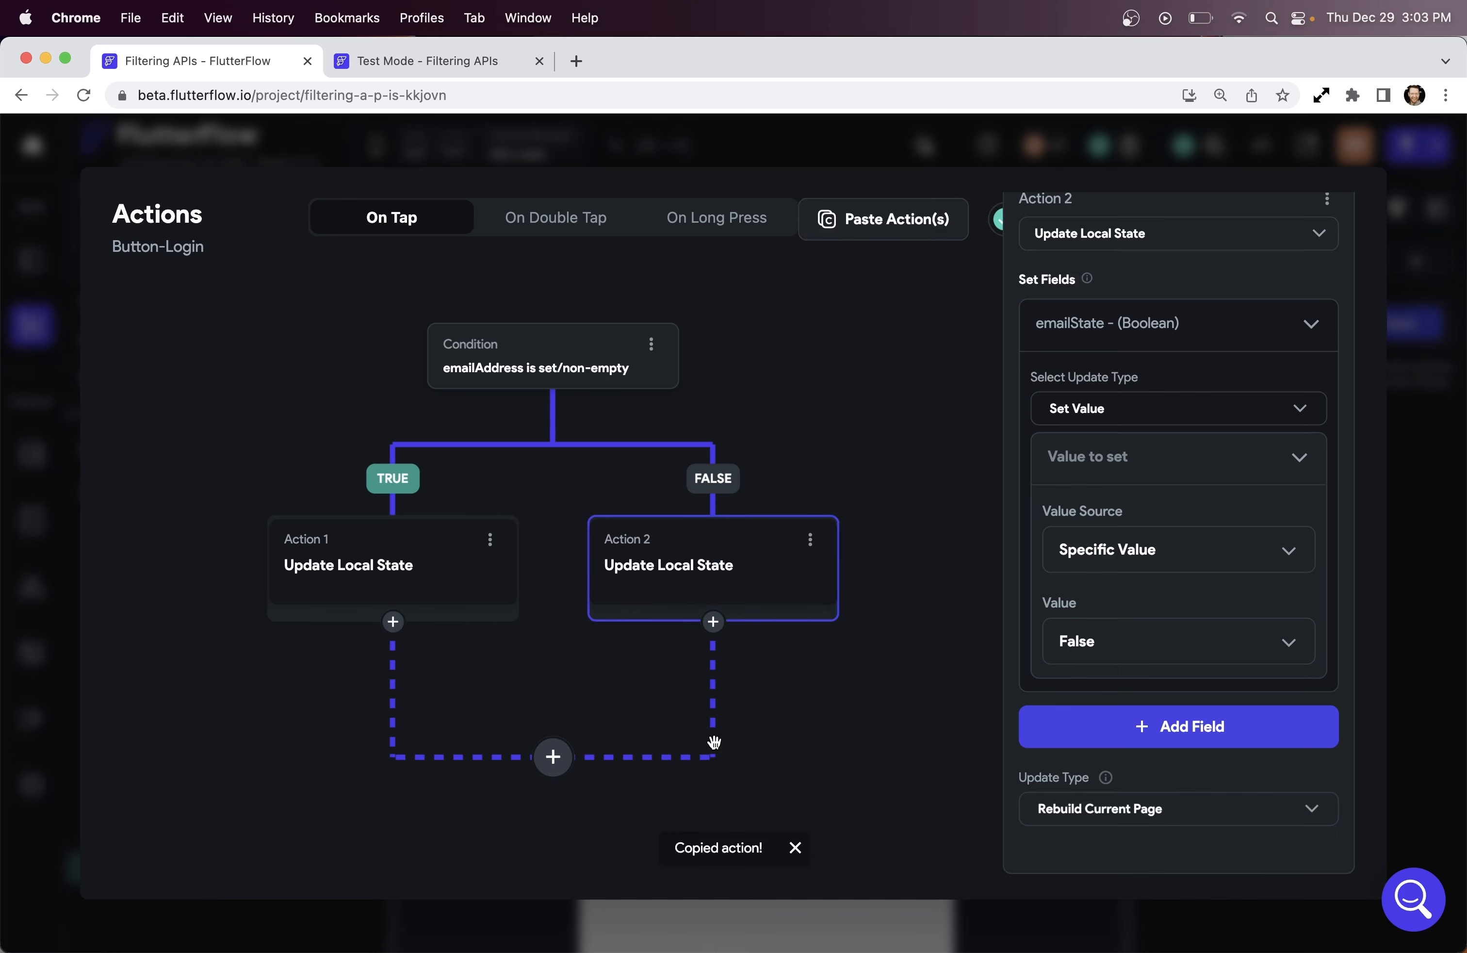
{"action": "left_click", "coordinate": [1143, 659]}
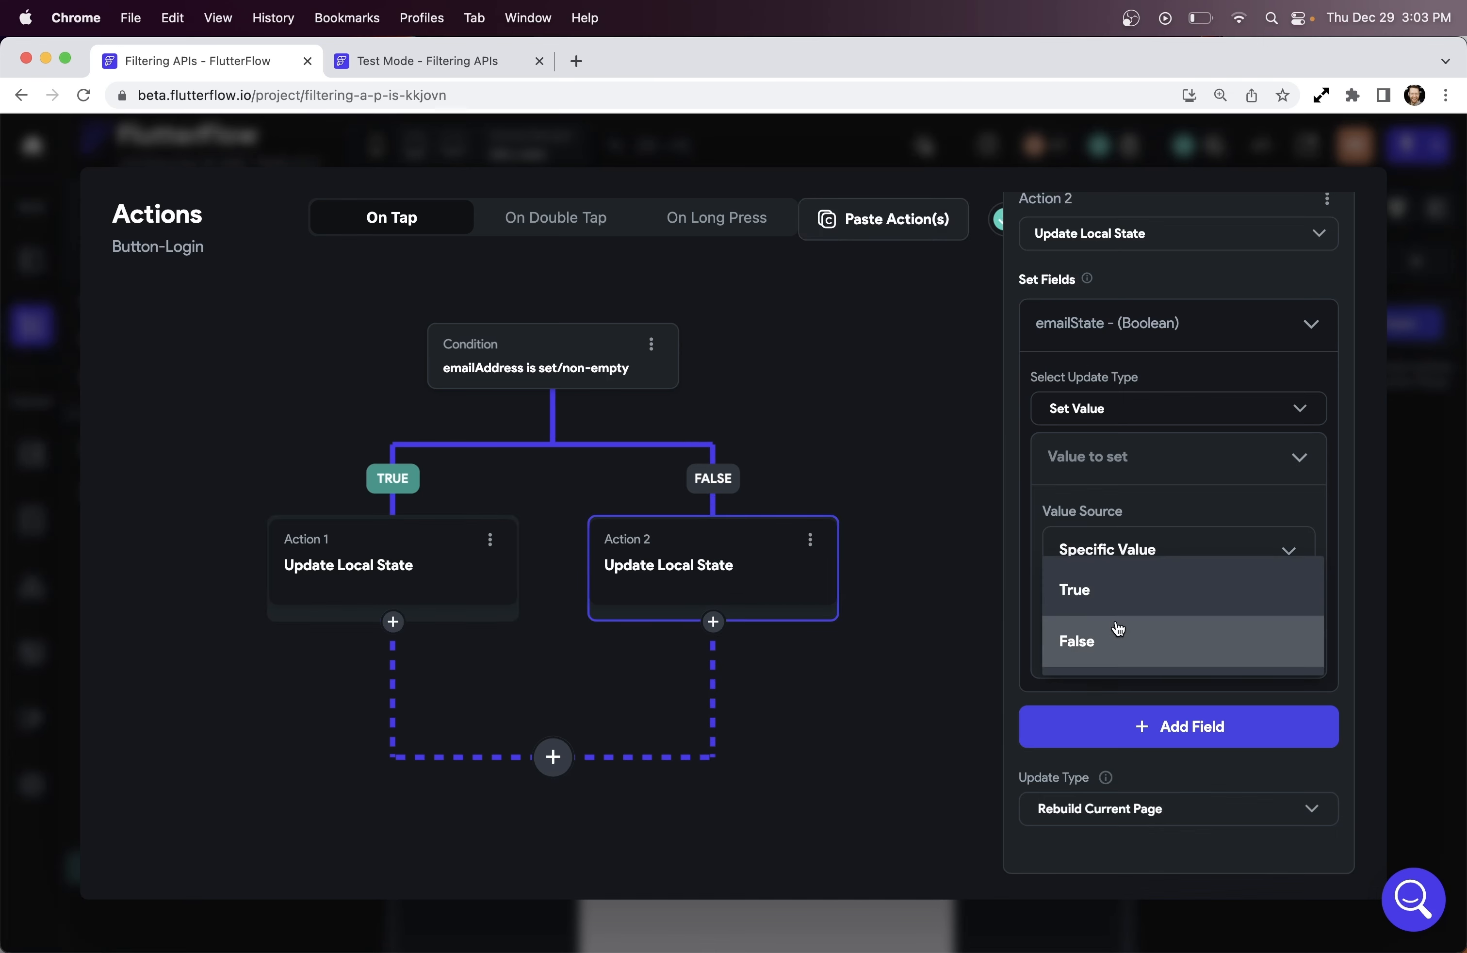
{"action": "left_click", "coordinate": [1113, 603]}
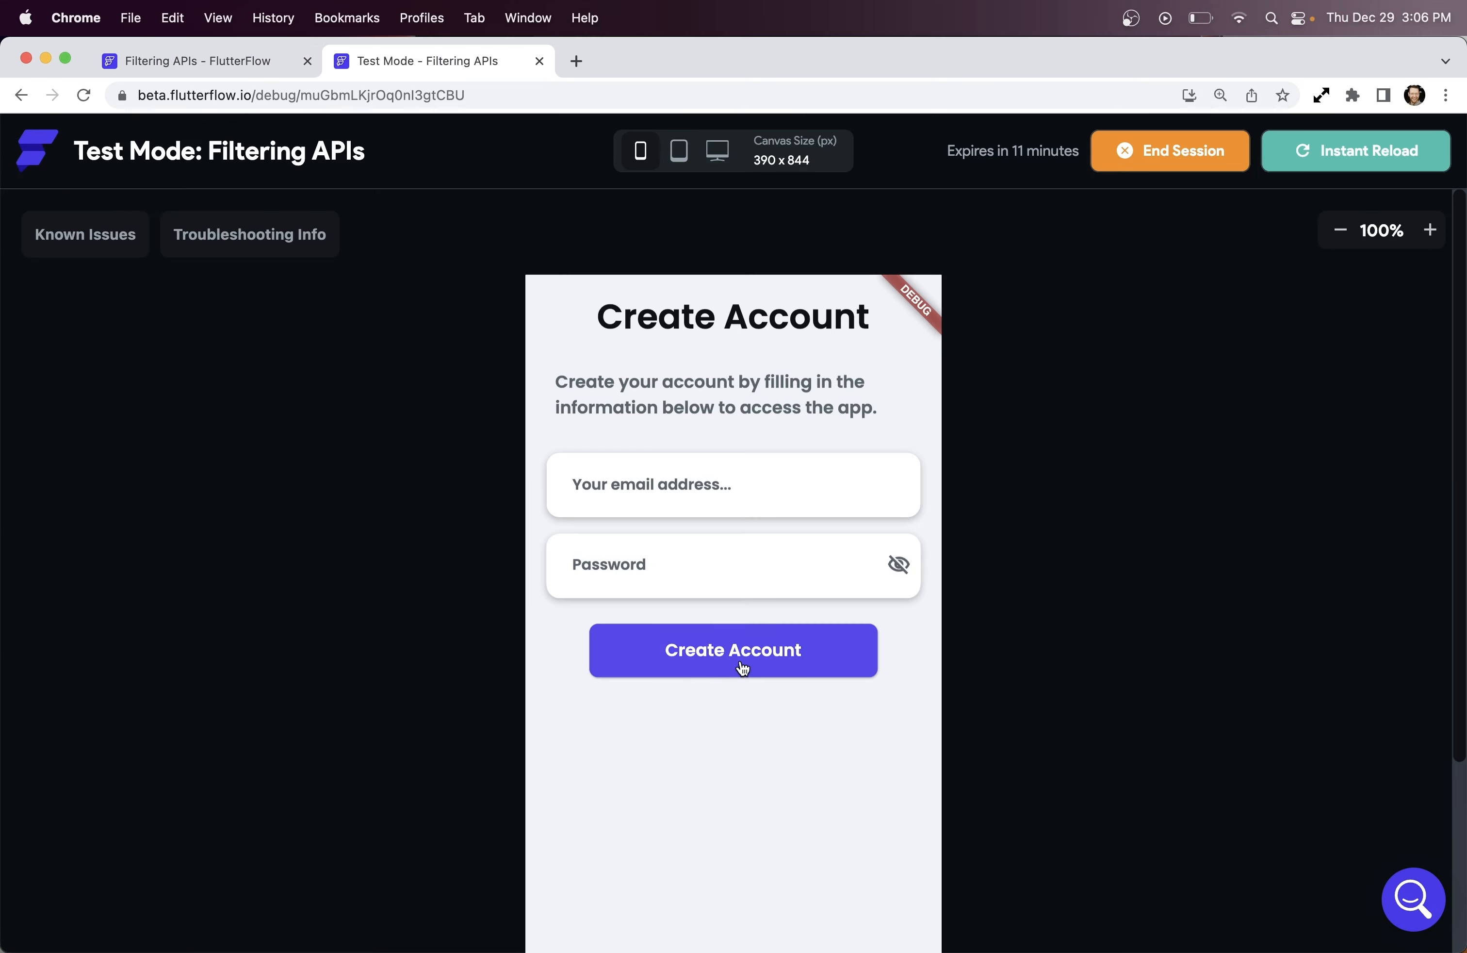
{"action": "left_click", "coordinate": [742, 668]}
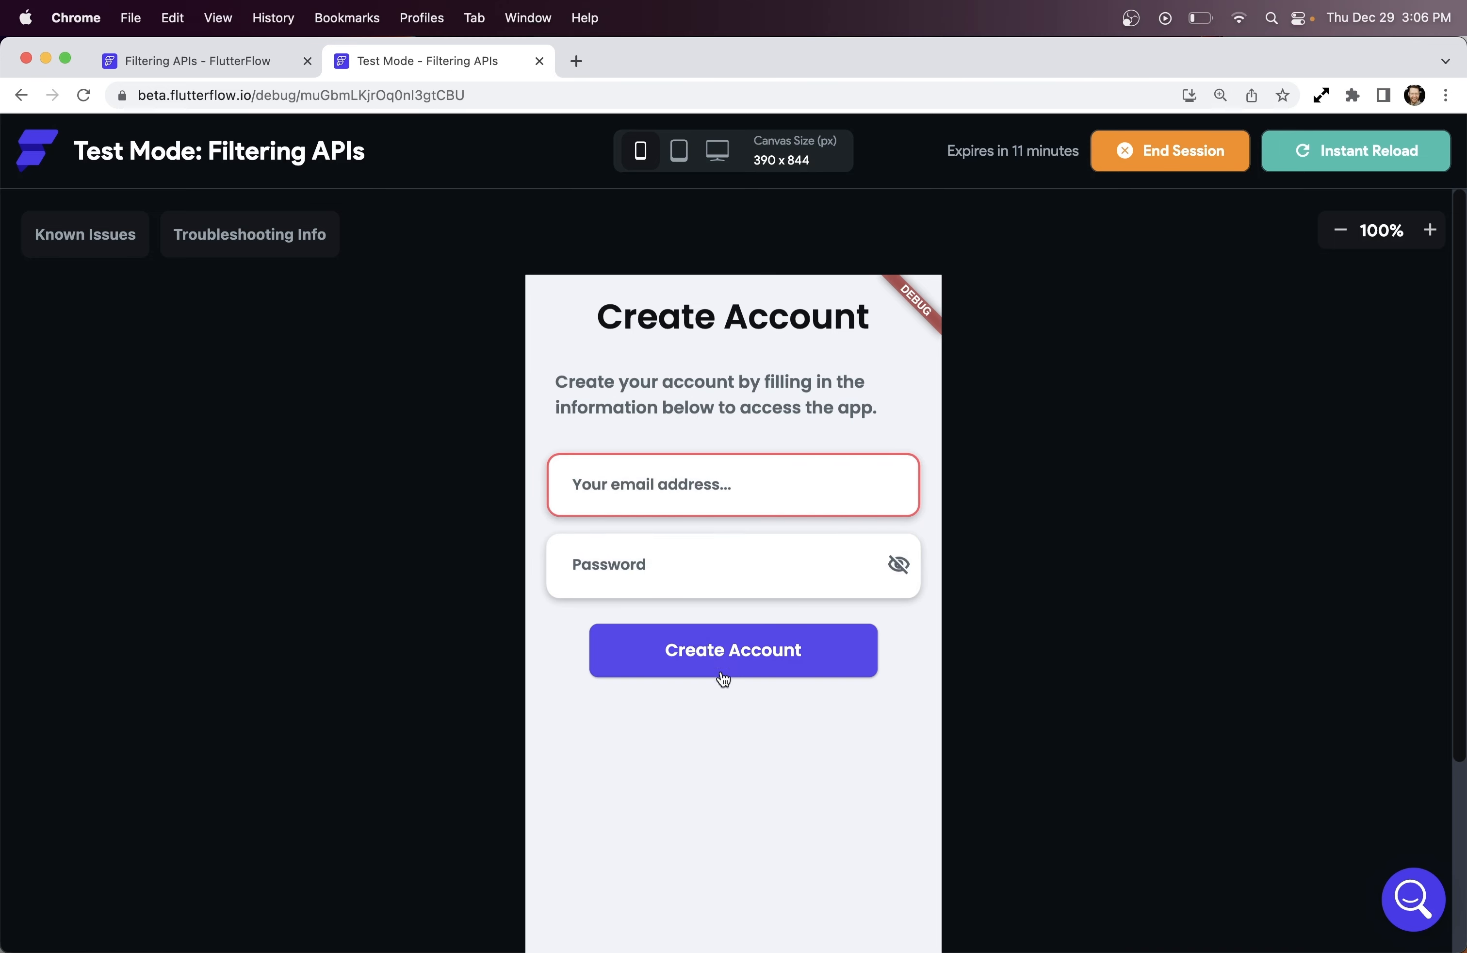
{"action": "left_click", "coordinate": [605, 486]}
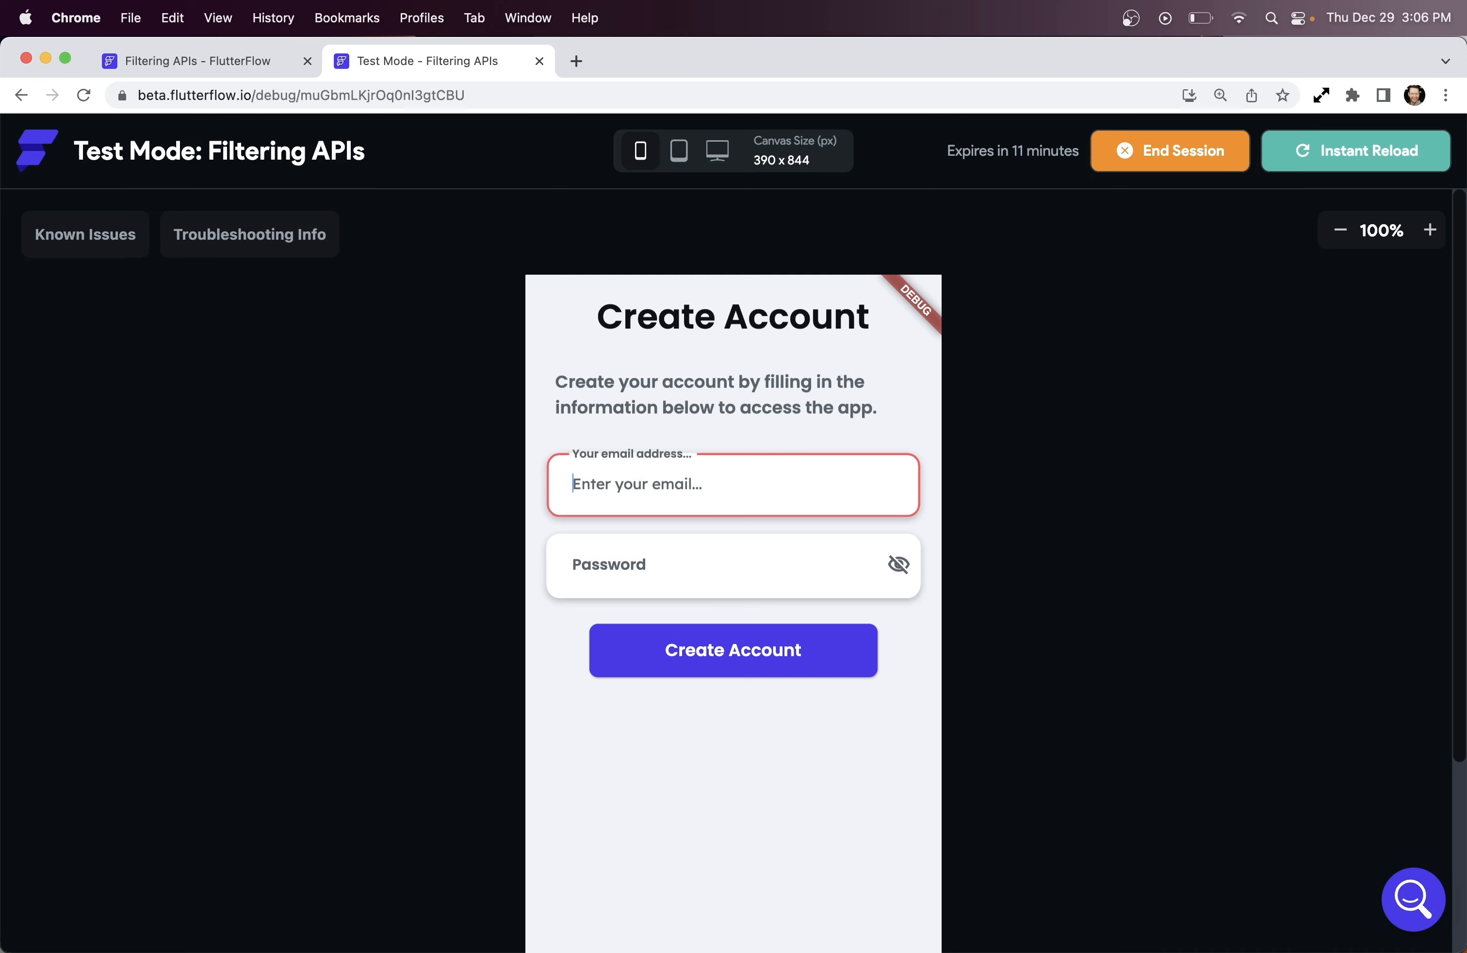
{"action": "left_click", "coordinate": [728, 661]}
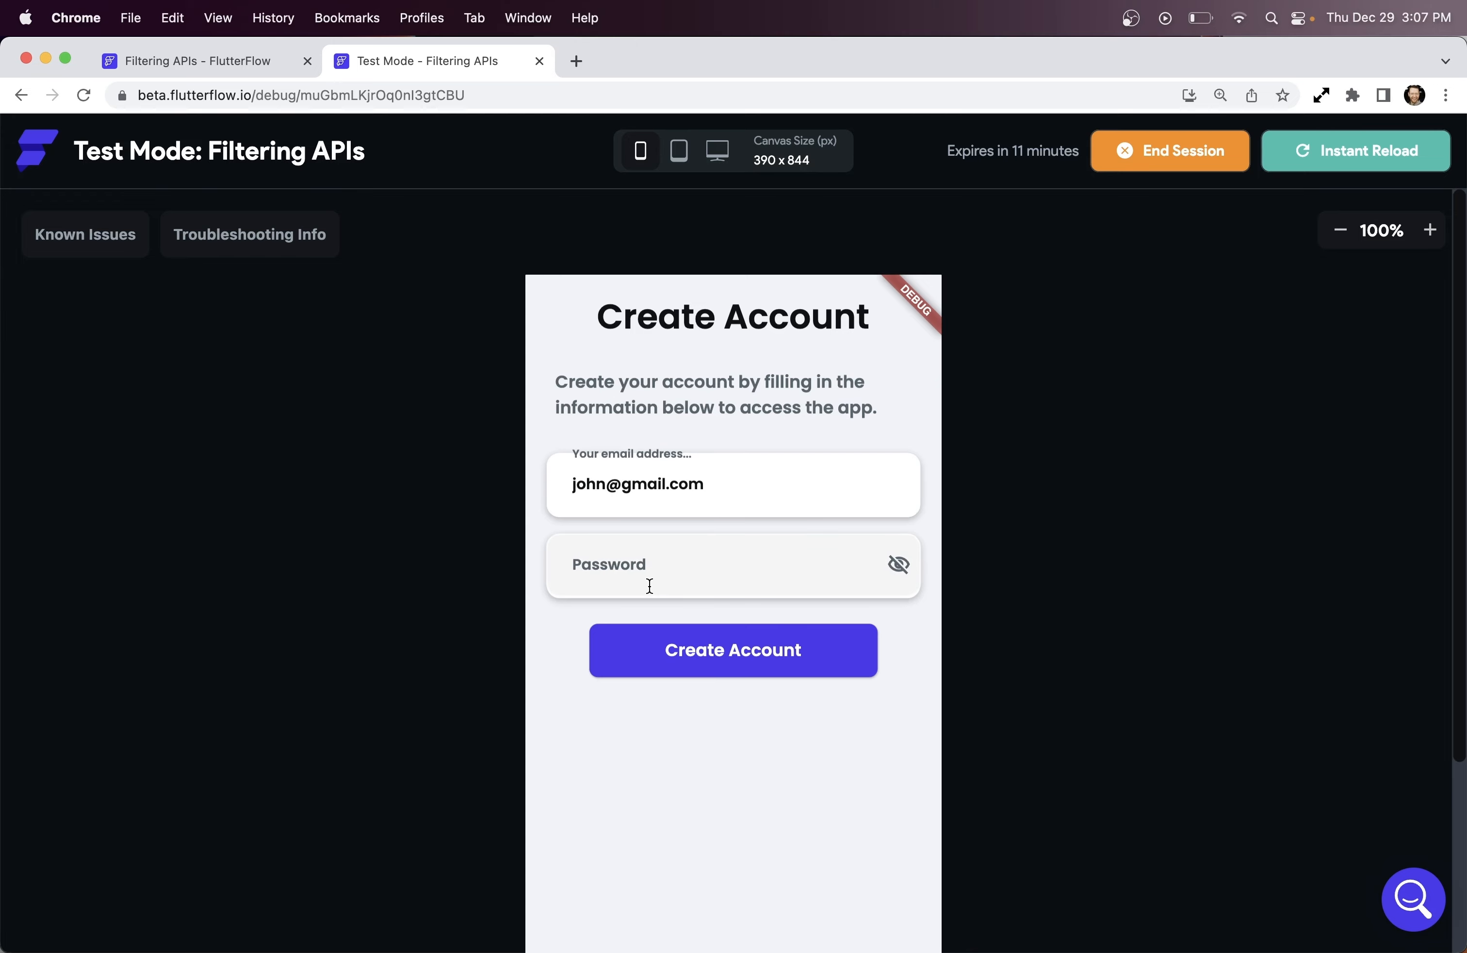
Copy the emailAddress condition with its branches and paste it below them
{"action": "left_click", "coordinate": [189, 65]}
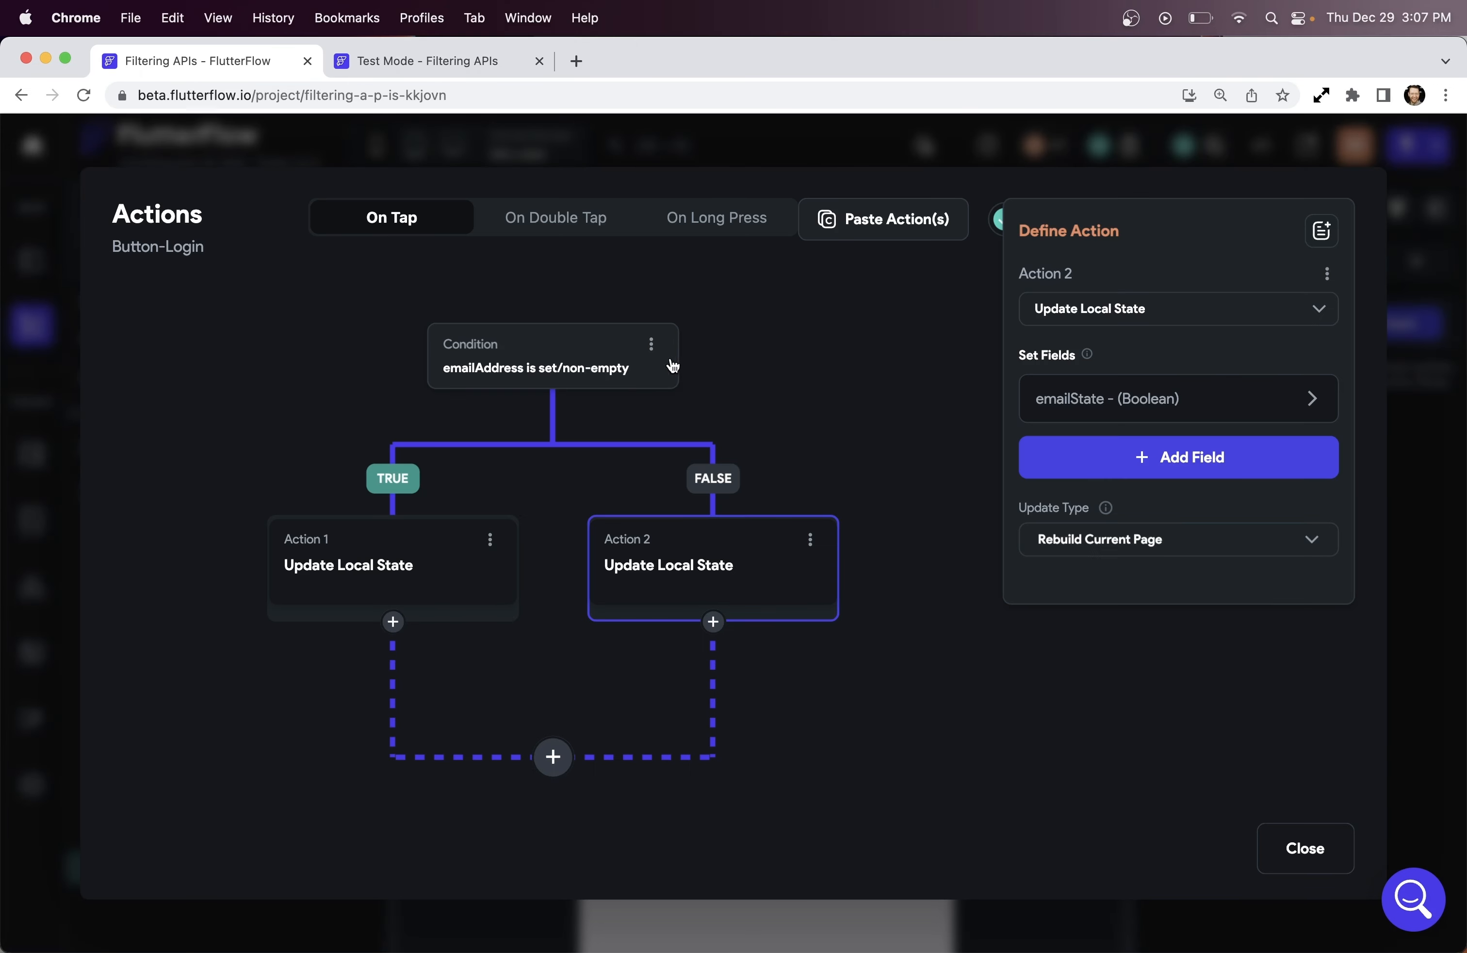
{"action": "left_click", "coordinate": [651, 344]}
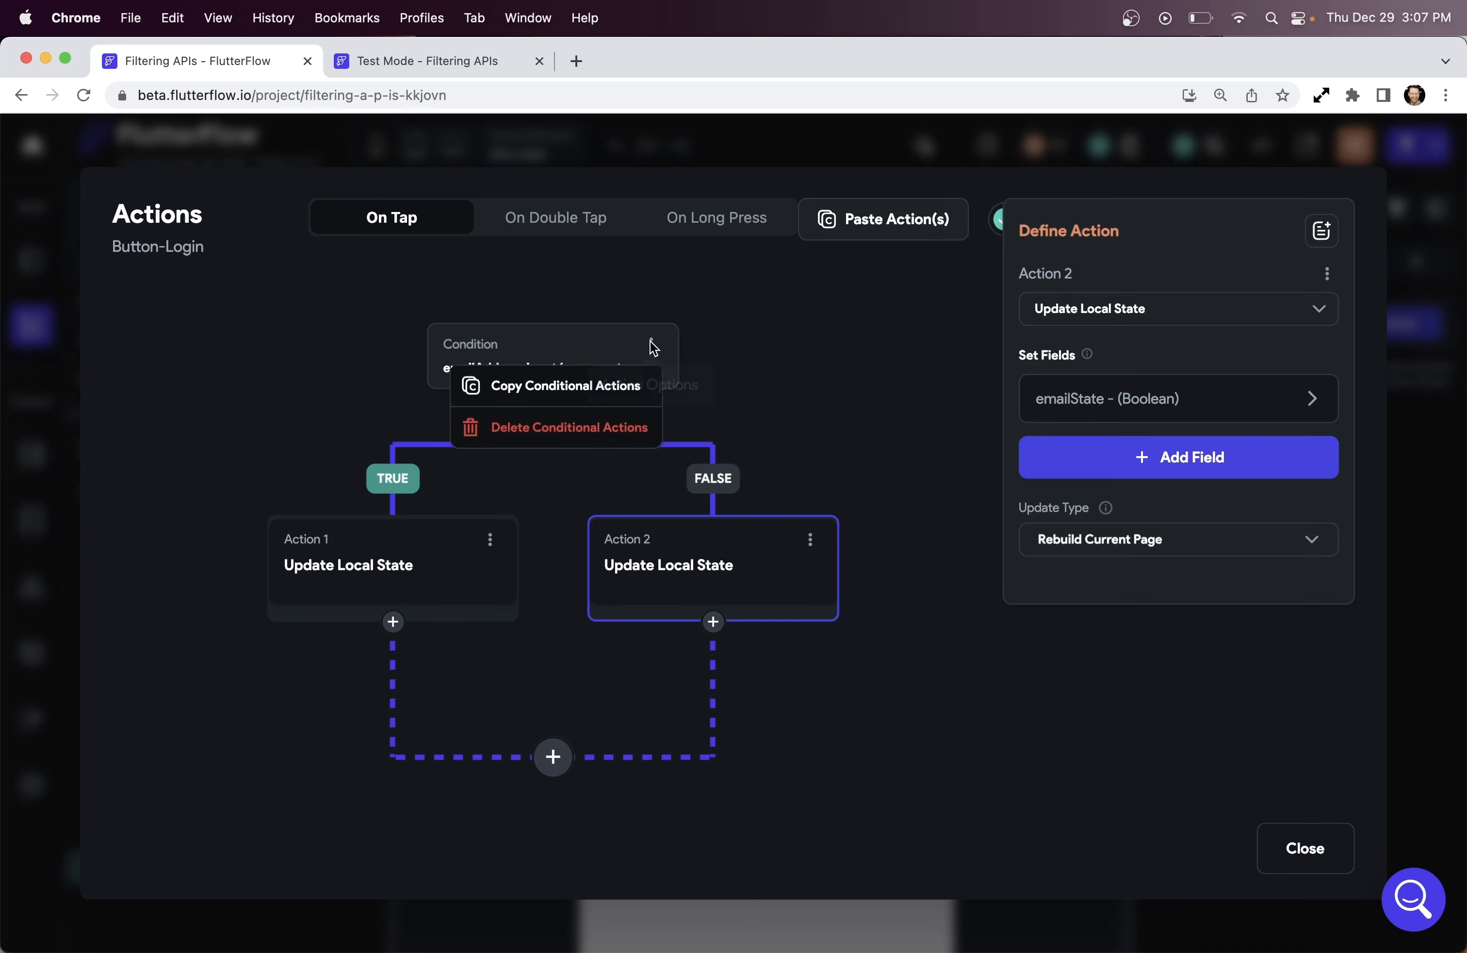
{"action": "left_click", "coordinate": [622, 389]}
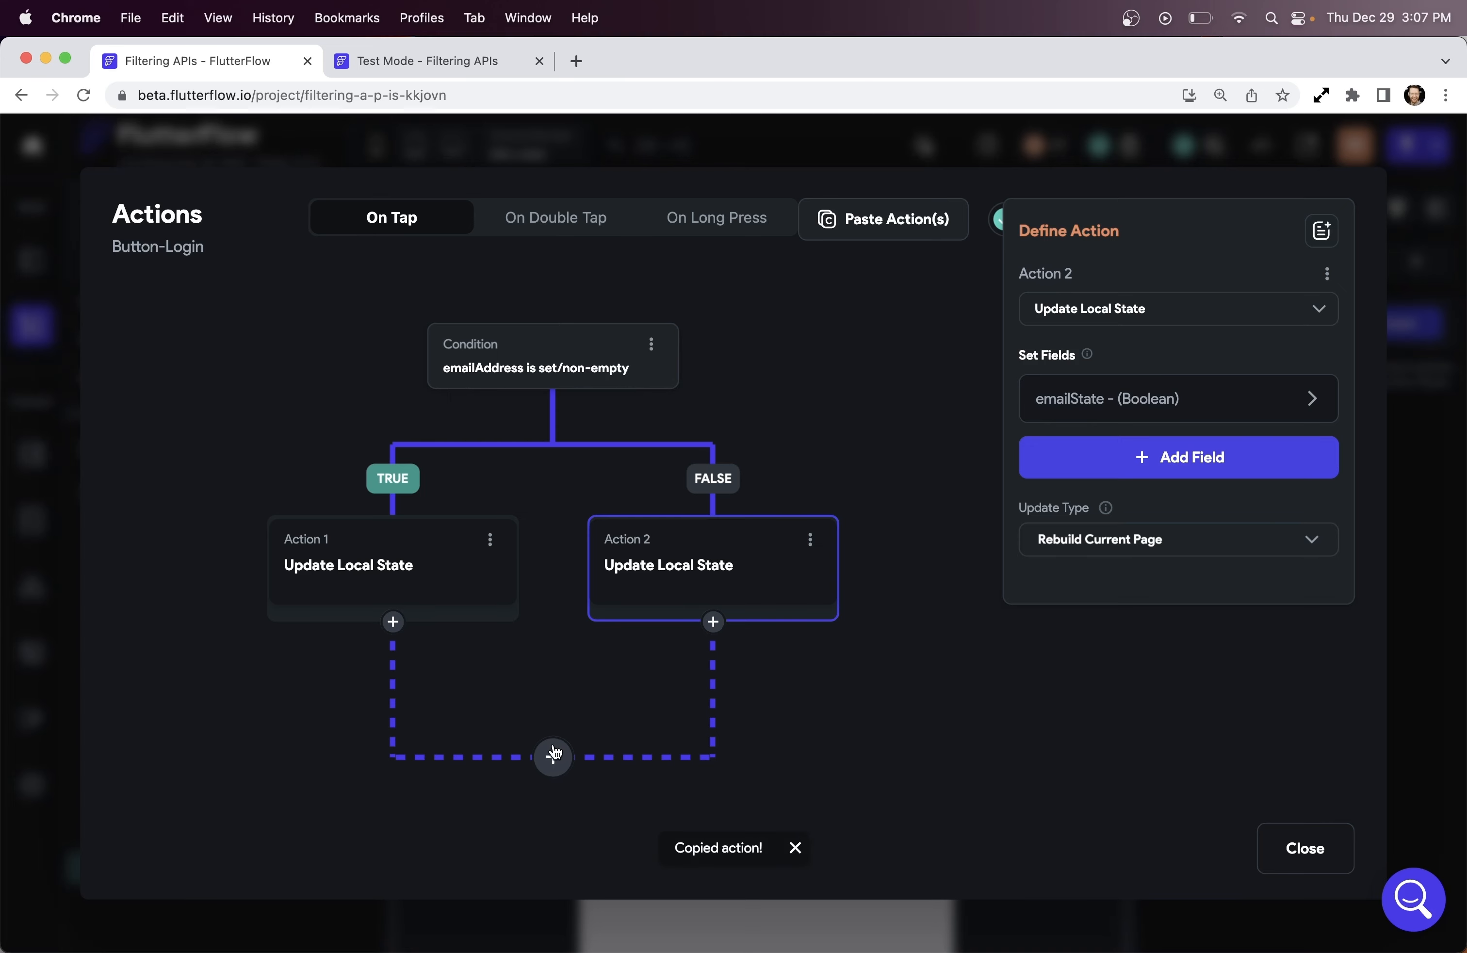
{"action": "left_click", "coordinate": [554, 756]}
{"action": "left_click", "coordinate": [553, 901]}
{"action": "scroll", "coordinate": [693, 758], "scroll_direction": "down", "scroll_amount": 5}
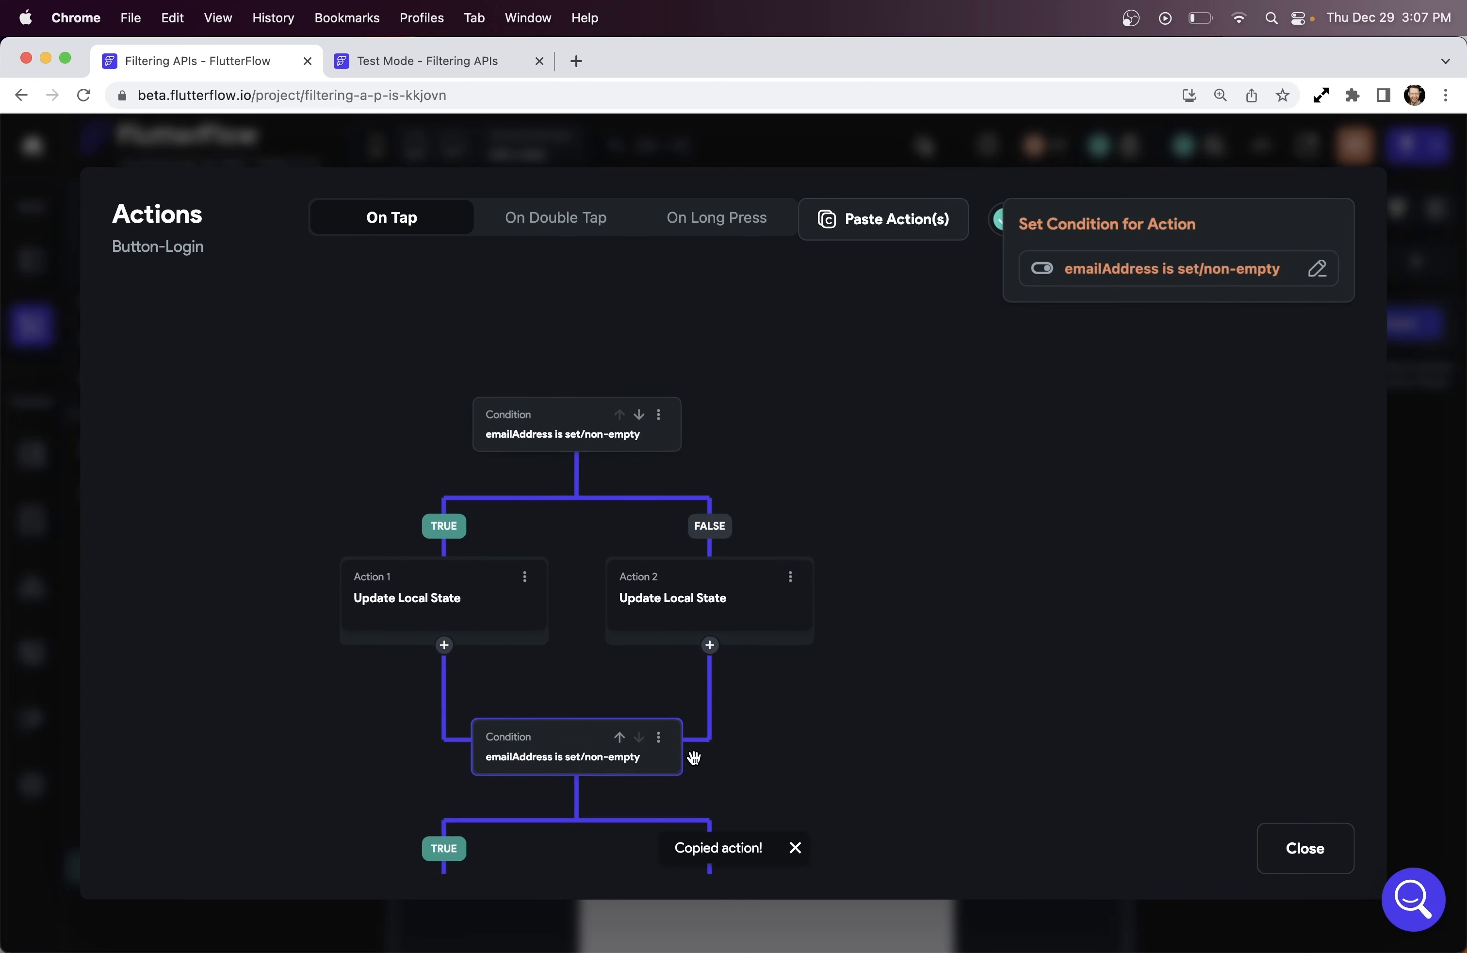
{"action": "left_click_drag", "start_coordinate": [749, 750], "coordinate": [851, 449]}
{"action": "scroll", "coordinate": [734, 461], "scroll_direction": "up", "scroll_amount": 3}
{"action": "scroll", "coordinate": [734, 462], "scroll_direction": "up", "scroll_amount": 2}
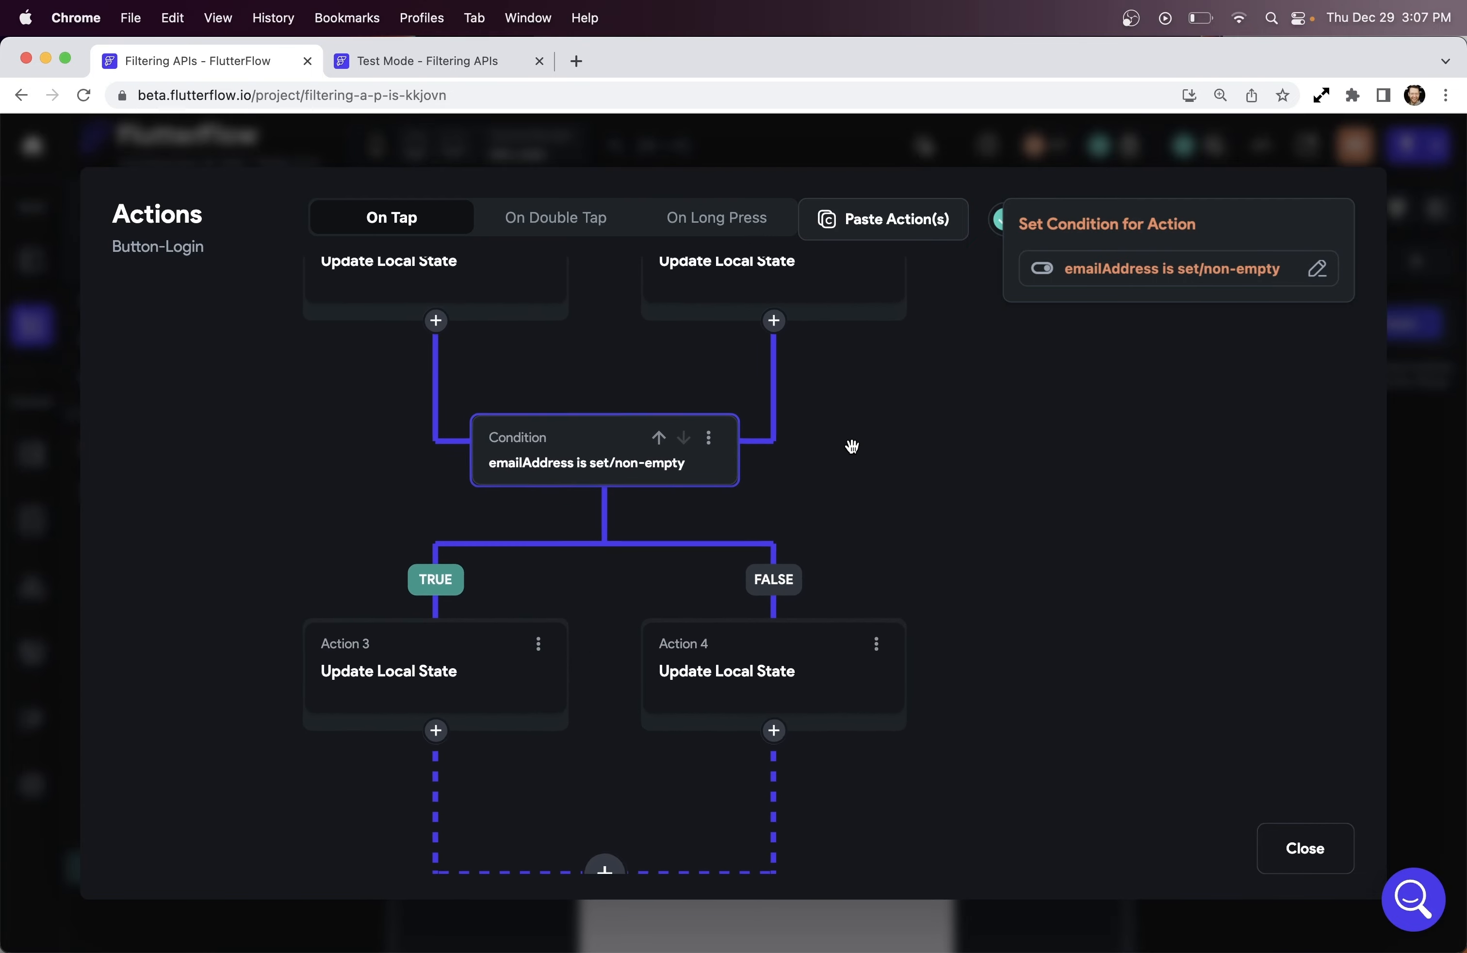
Change the pasted condition's first value to the password field and confirm it as set/non-empty
{"action": "left_click", "coordinate": [1179, 266]}
{"action": "left_click", "coordinate": [831, 402]}
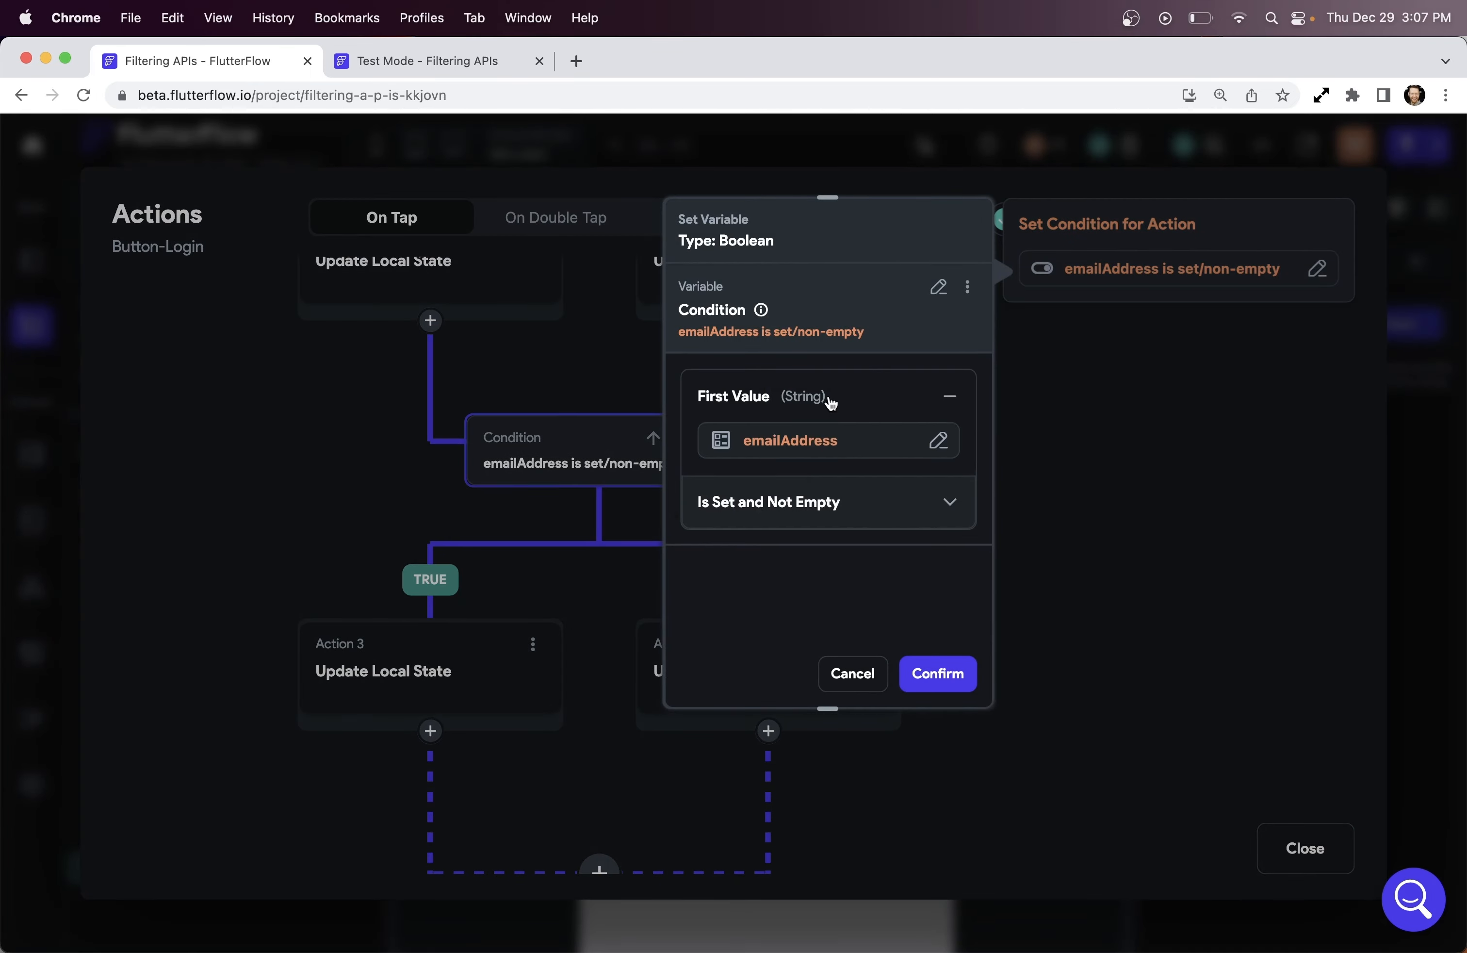
{"action": "left_click", "coordinate": [837, 450]}
{"action": "left_click", "coordinate": [617, 459]}
{"action": "left_click", "coordinate": [511, 728]}
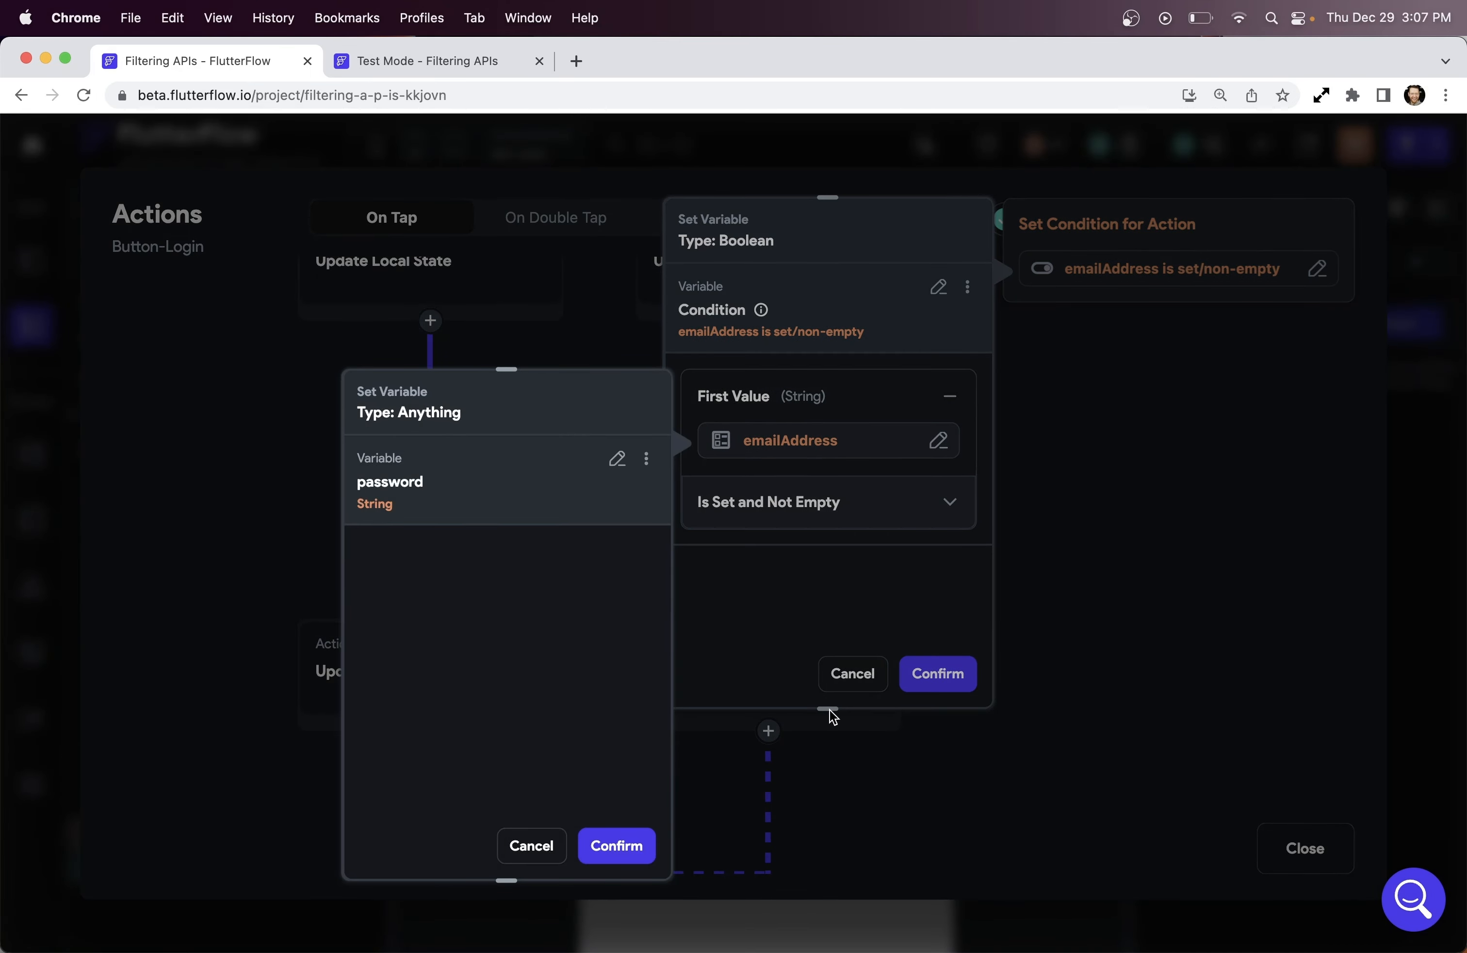
{"action": "left_click", "coordinate": [616, 845]}
{"action": "left_click", "coordinate": [938, 673]}
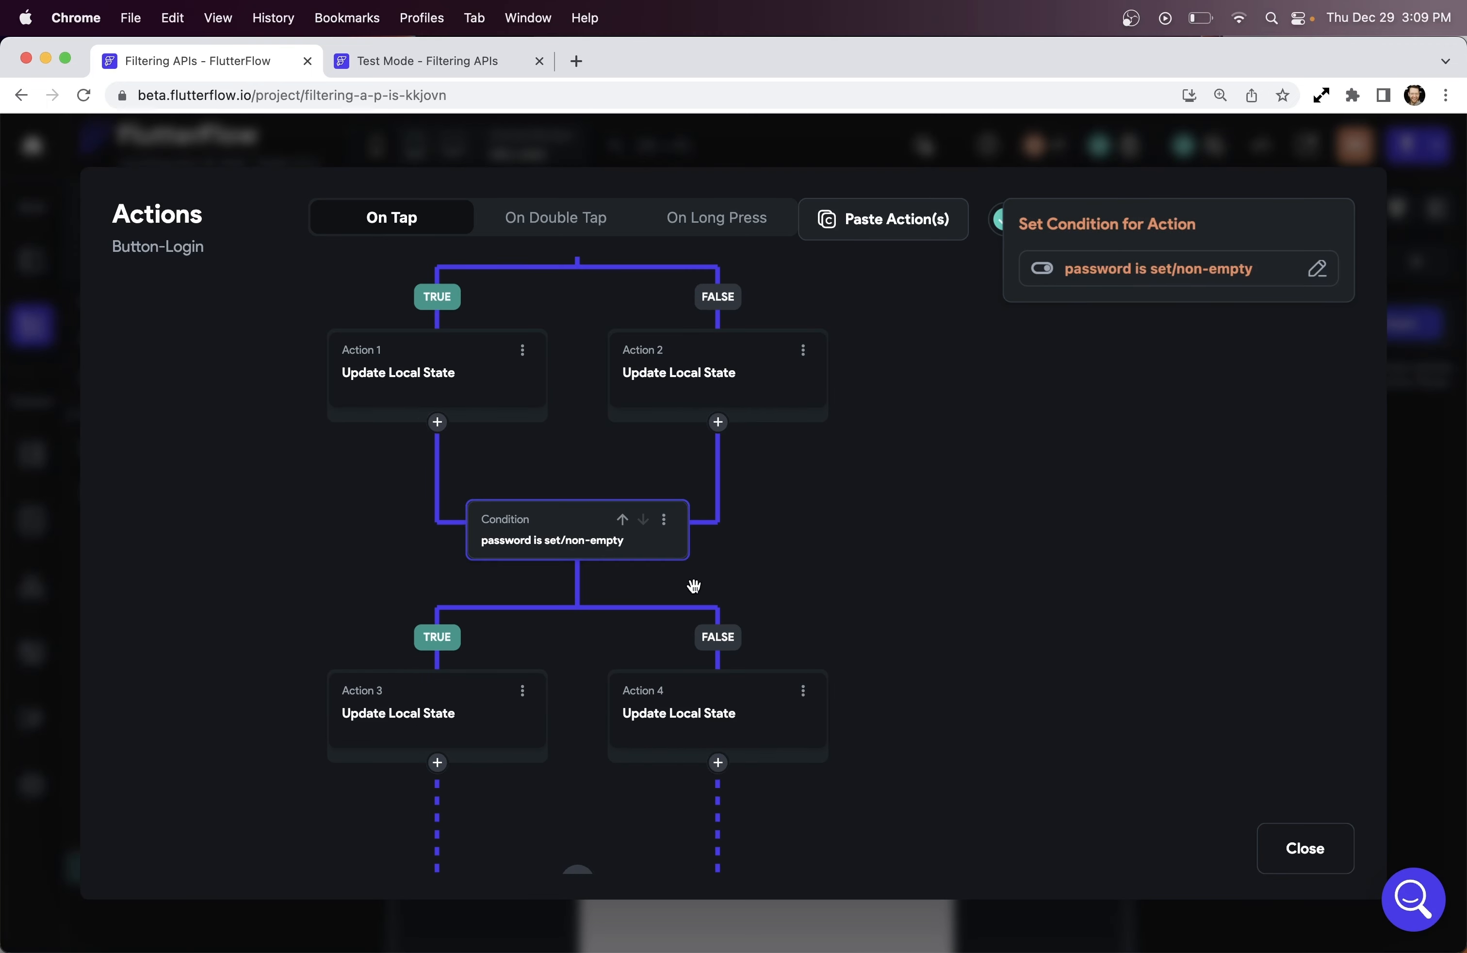
In Action 3, replace emailState with passwordState and set its value to False
{"action": "left_click", "coordinate": [450, 723]}
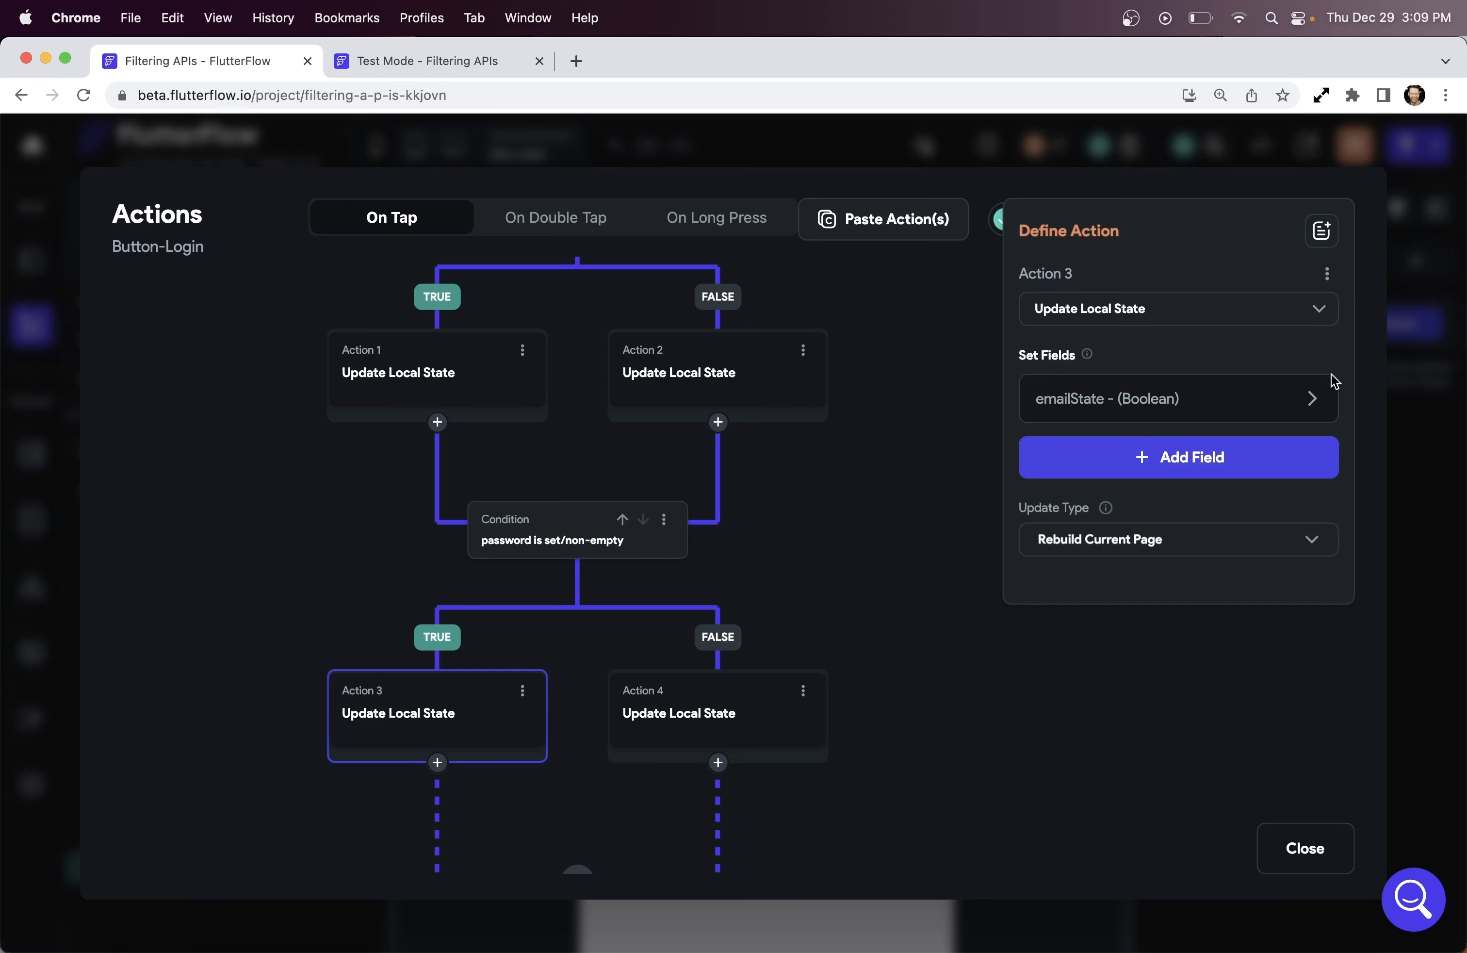
{"action": "left_click", "coordinate": [1313, 400]}
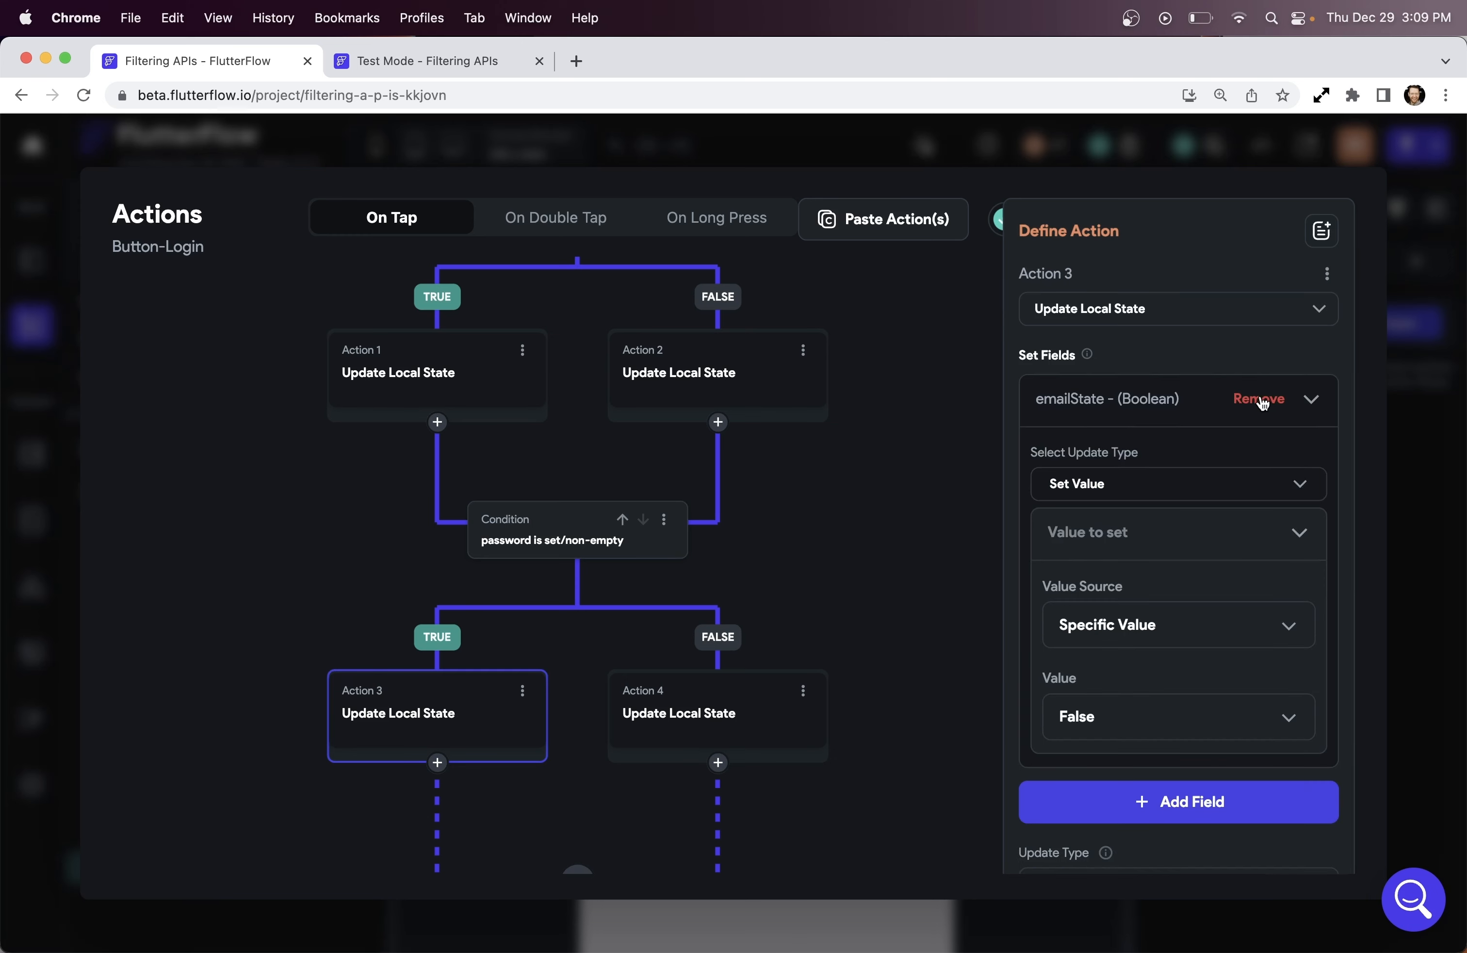
{"action": "left_click", "coordinate": [1260, 400]}
{"action": "left_click", "coordinate": [1255, 410]}
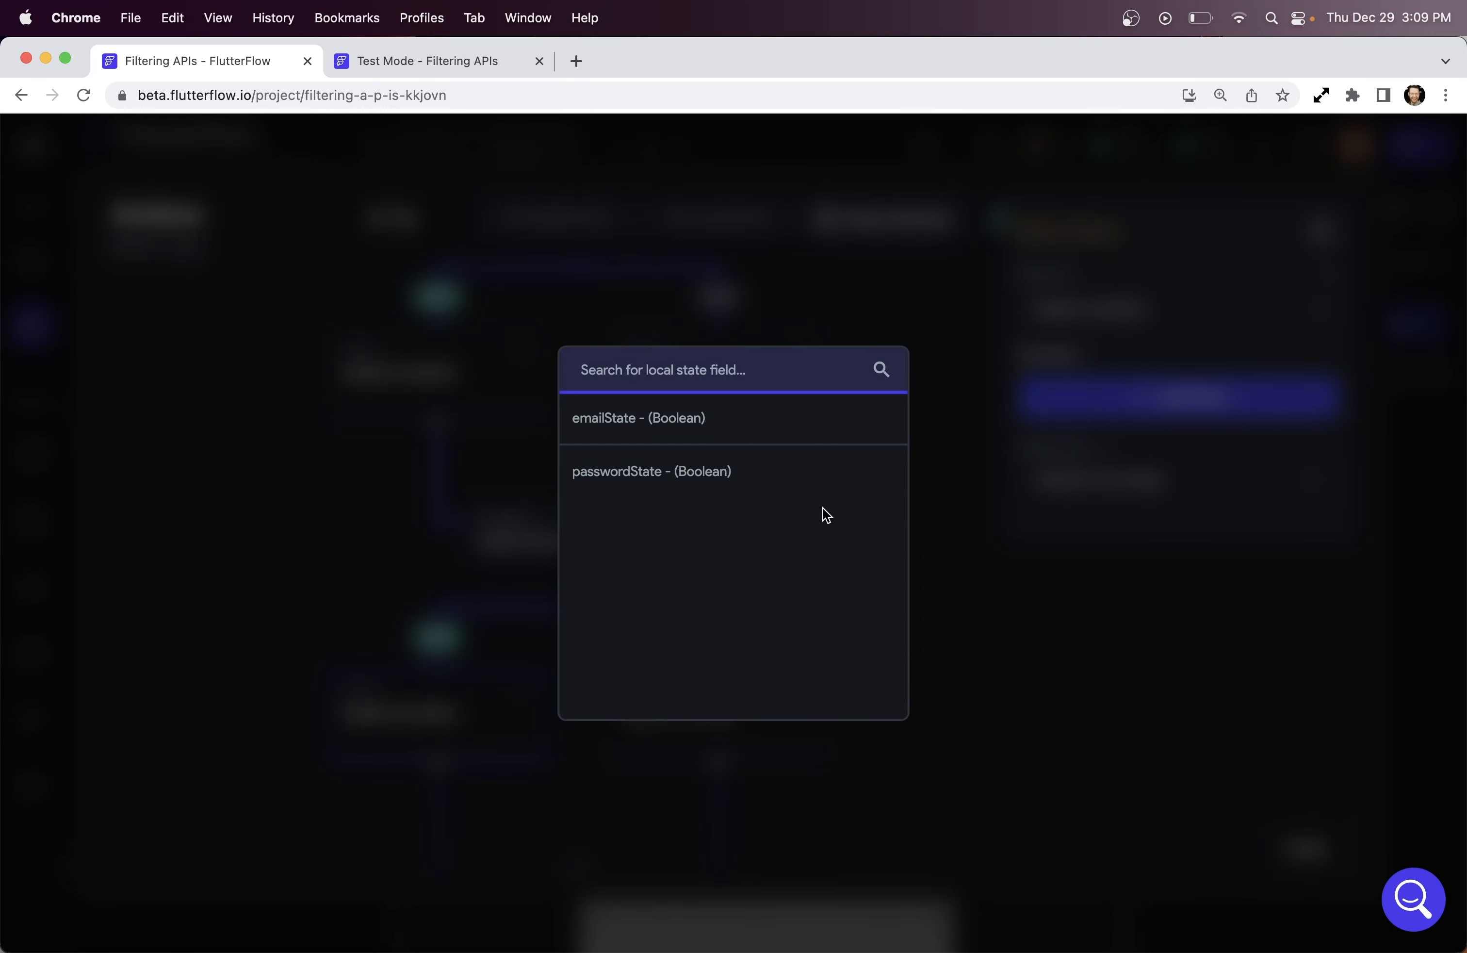
{"action": "left_click", "coordinate": [726, 480]}
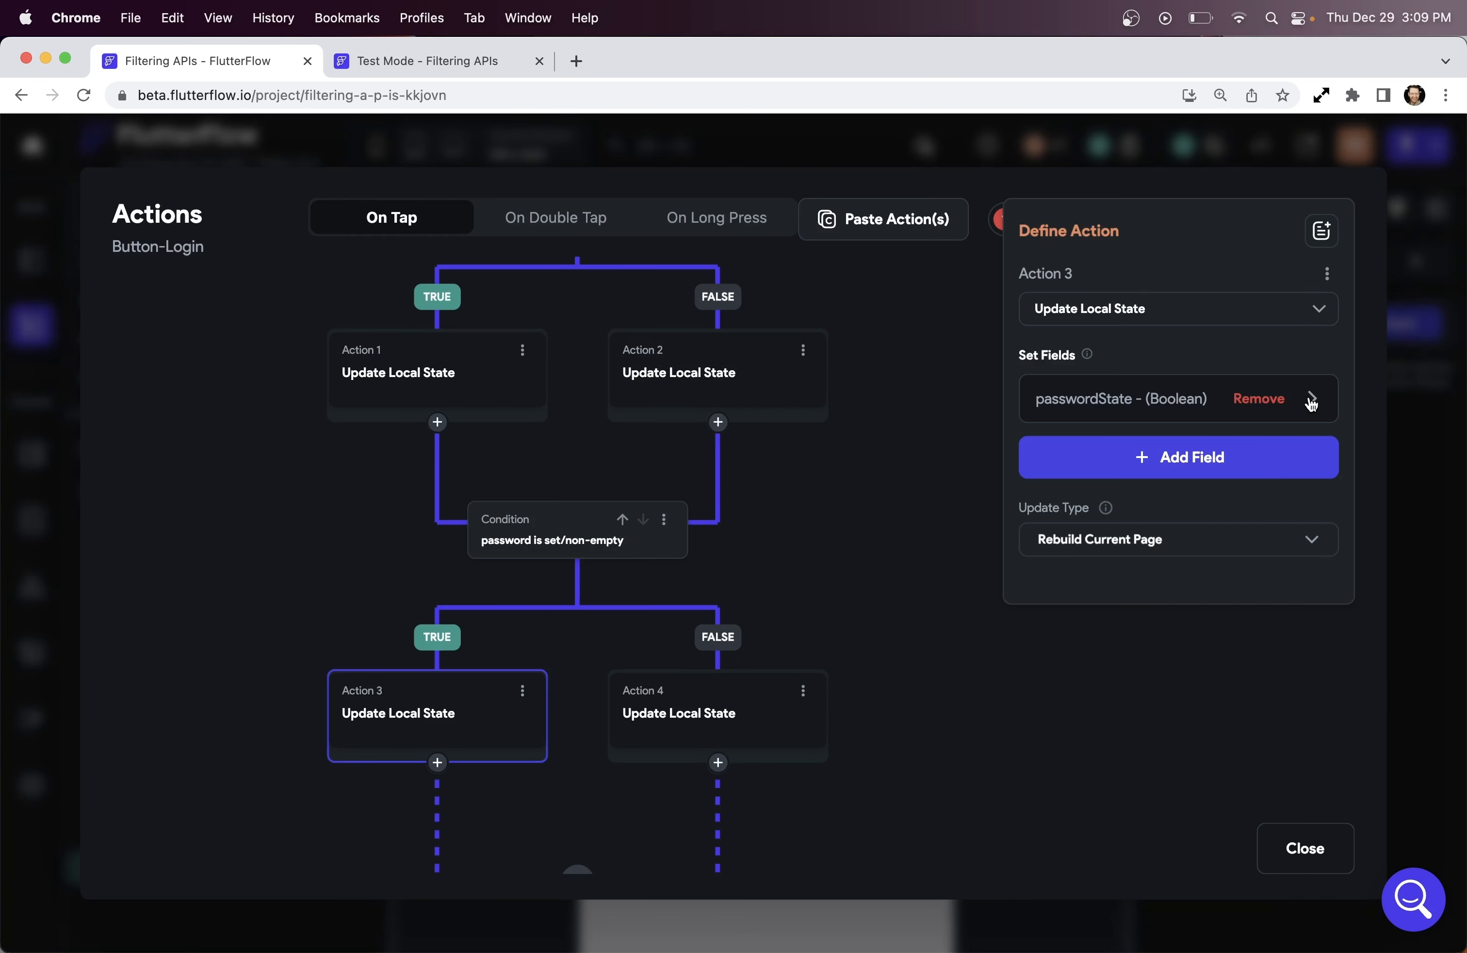
{"action": "left_click", "coordinate": [1310, 400]}
{"action": "left_click", "coordinate": [1279, 489]}
{"action": "left_click", "coordinate": [1105, 483]}
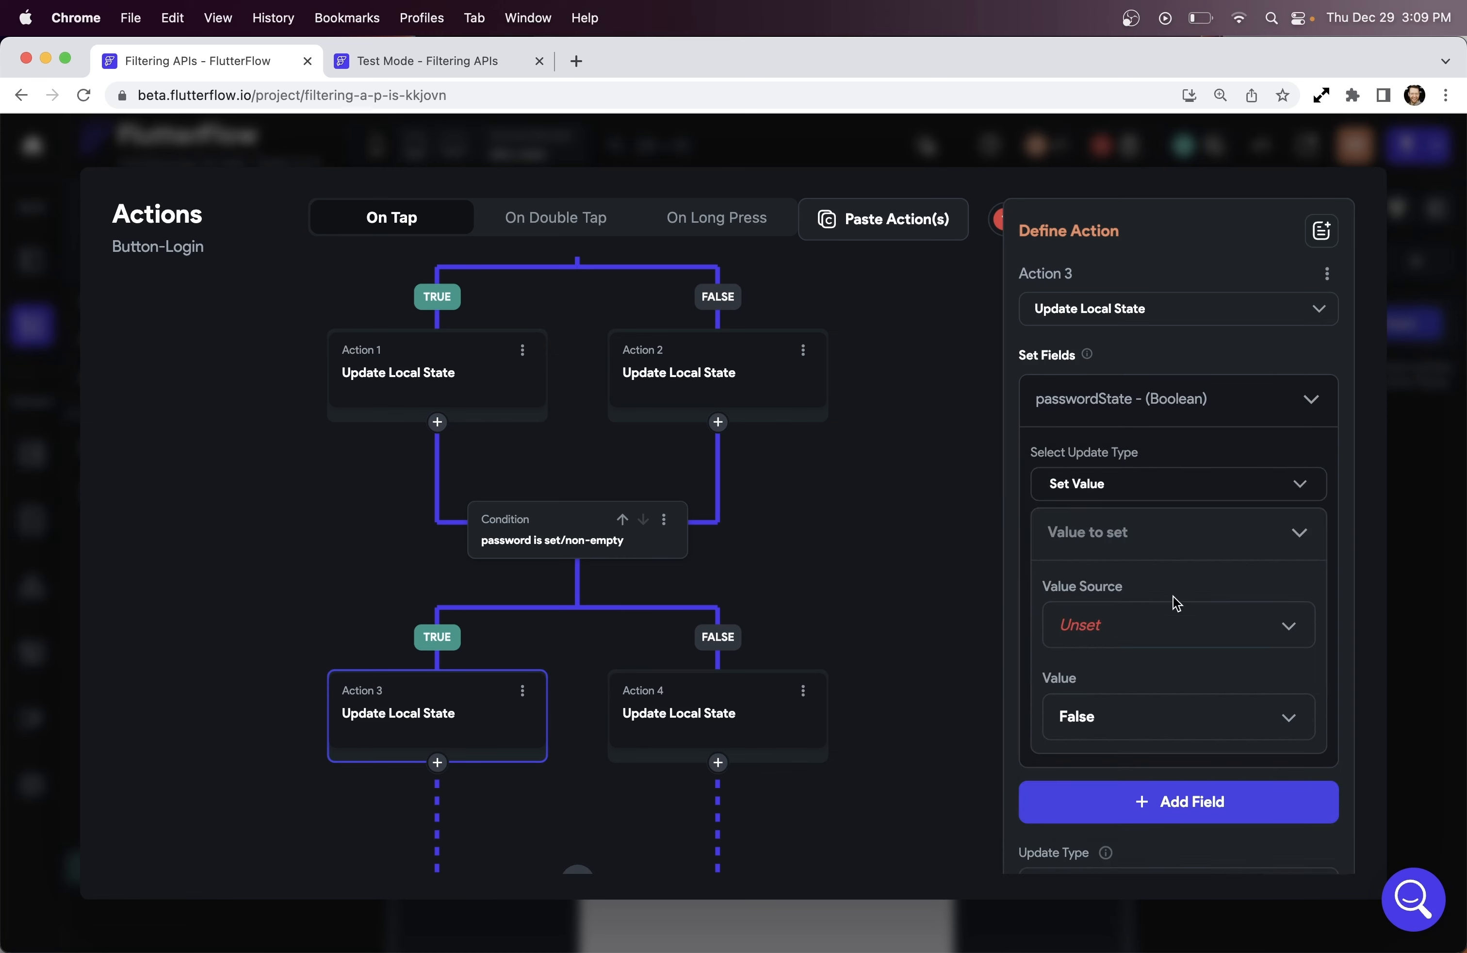
In Action 4, replace emailState with passwordState set to True
{"action": "left_click", "coordinate": [765, 722]}
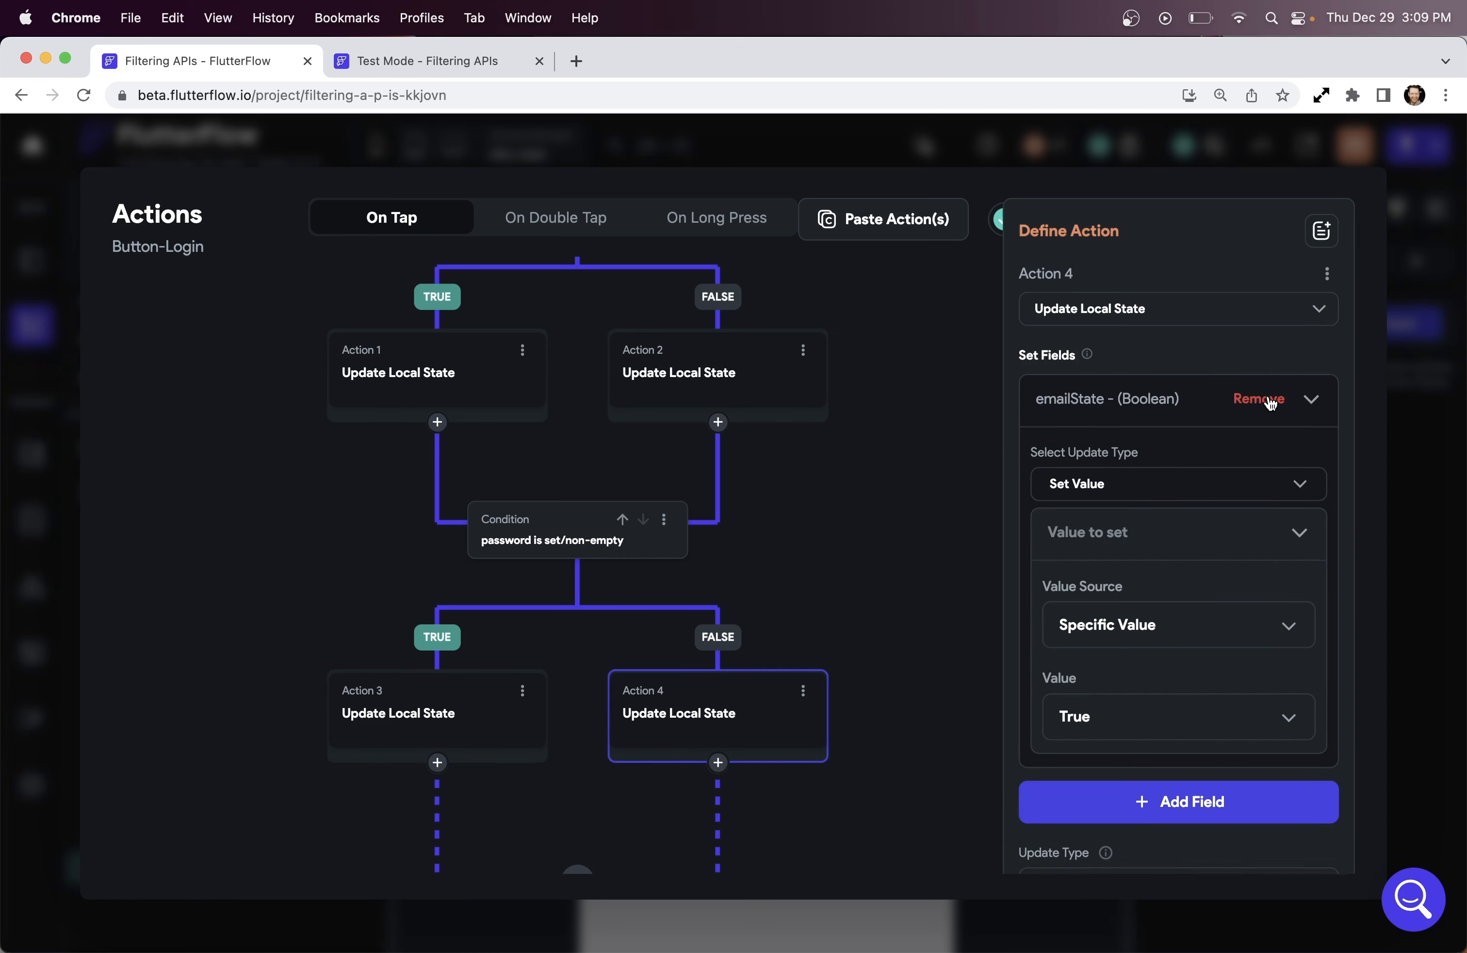
{"action": "left_click", "coordinate": [1262, 401]}
{"action": "left_click", "coordinate": [1261, 410]}
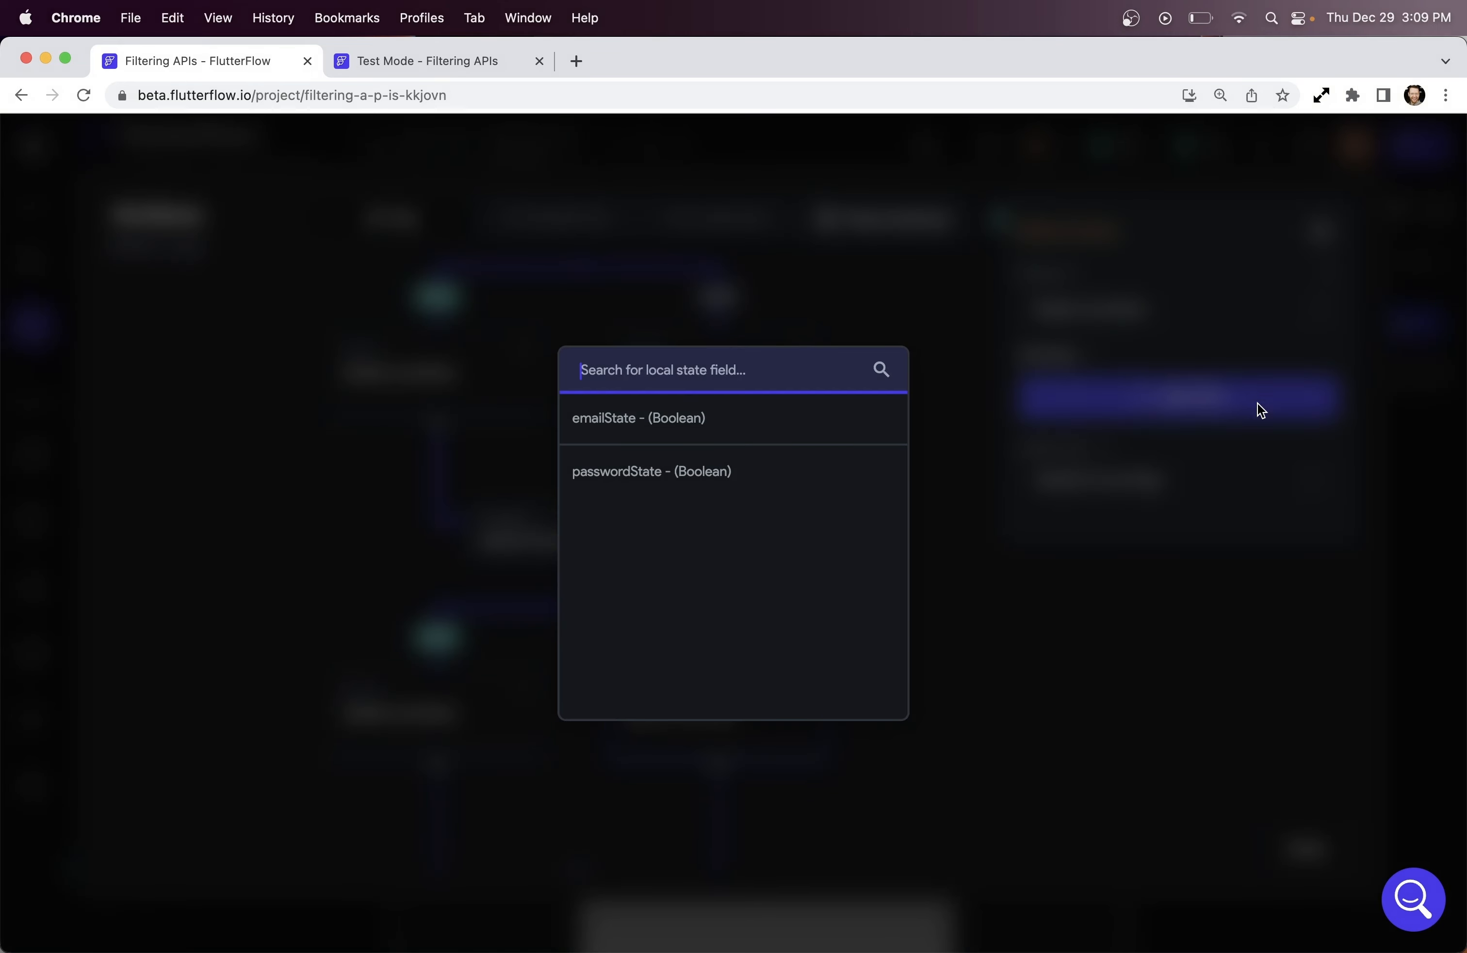
{"action": "left_click", "coordinate": [761, 476]}
{"action": "left_click", "coordinate": [1315, 399]}
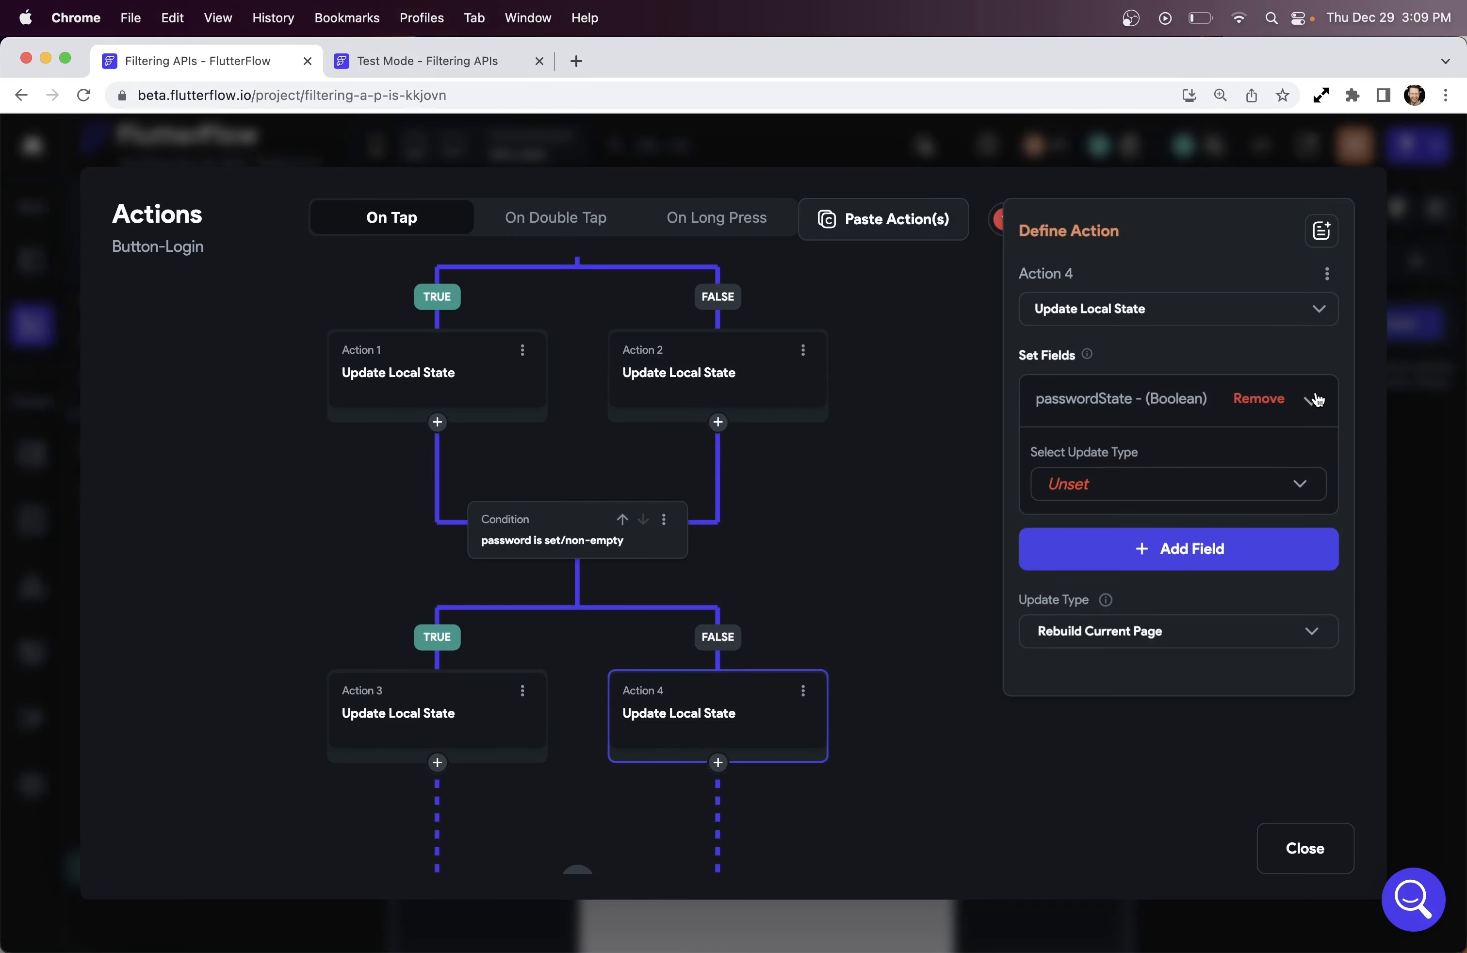
{"action": "left_click", "coordinate": [1076, 494]}
{"action": "left_click", "coordinate": [1079, 493]}
{"action": "left_click", "coordinate": [1107, 717]}
{"action": "left_click", "coordinate": [1098, 670]}
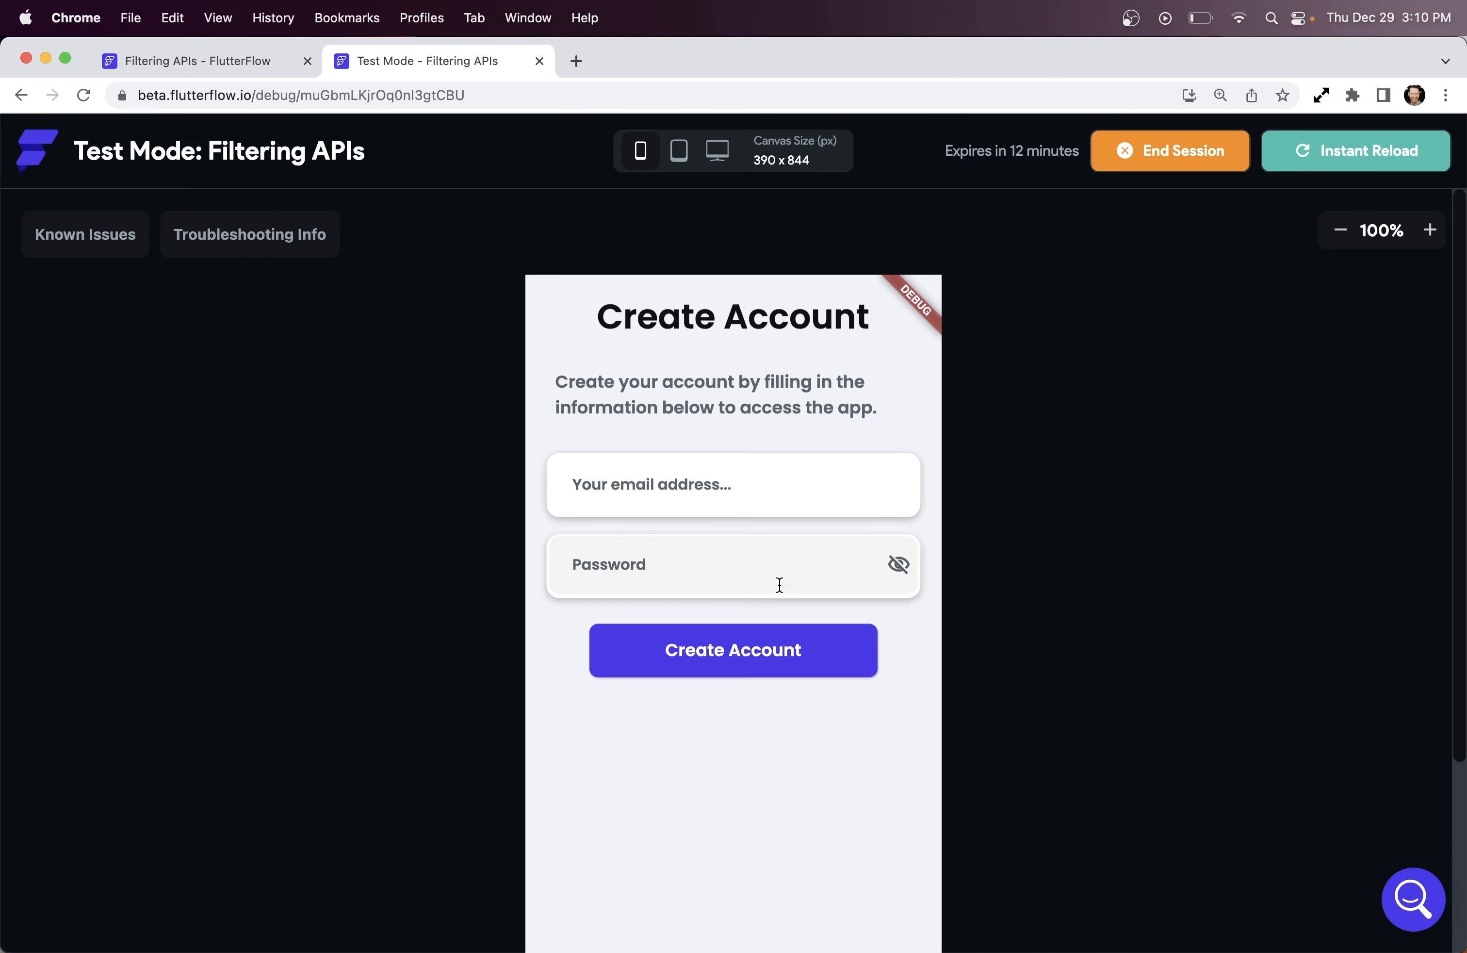
{"action": "key", "text": "ctrl+Tab"}
{"action": "left_click", "coordinate": [759, 650]}
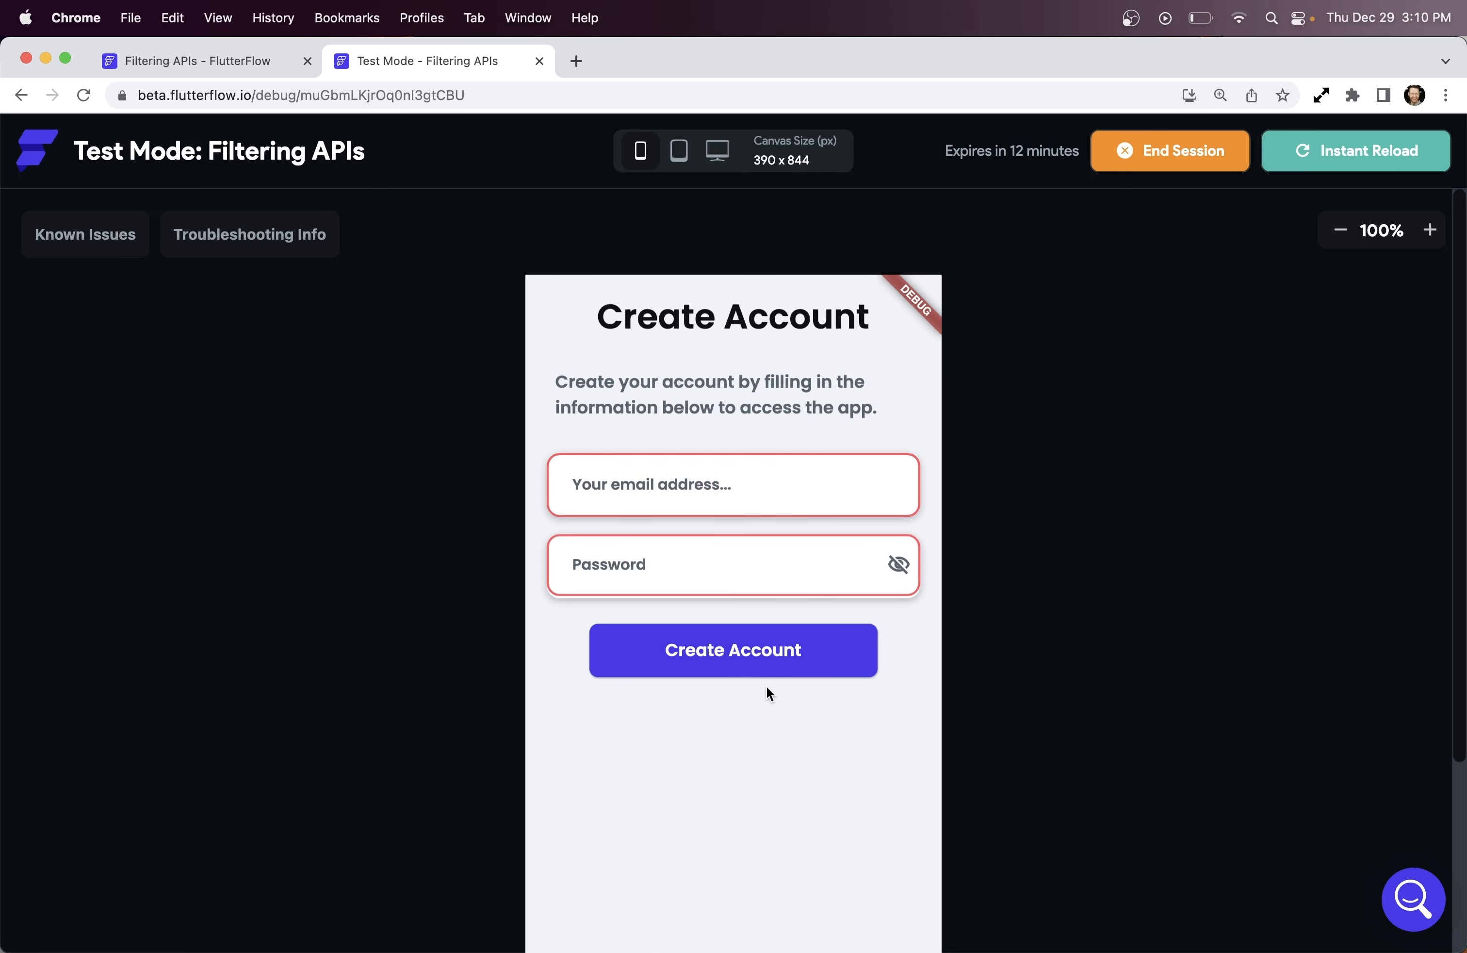
{"action": "left_click", "coordinate": [621, 480]}
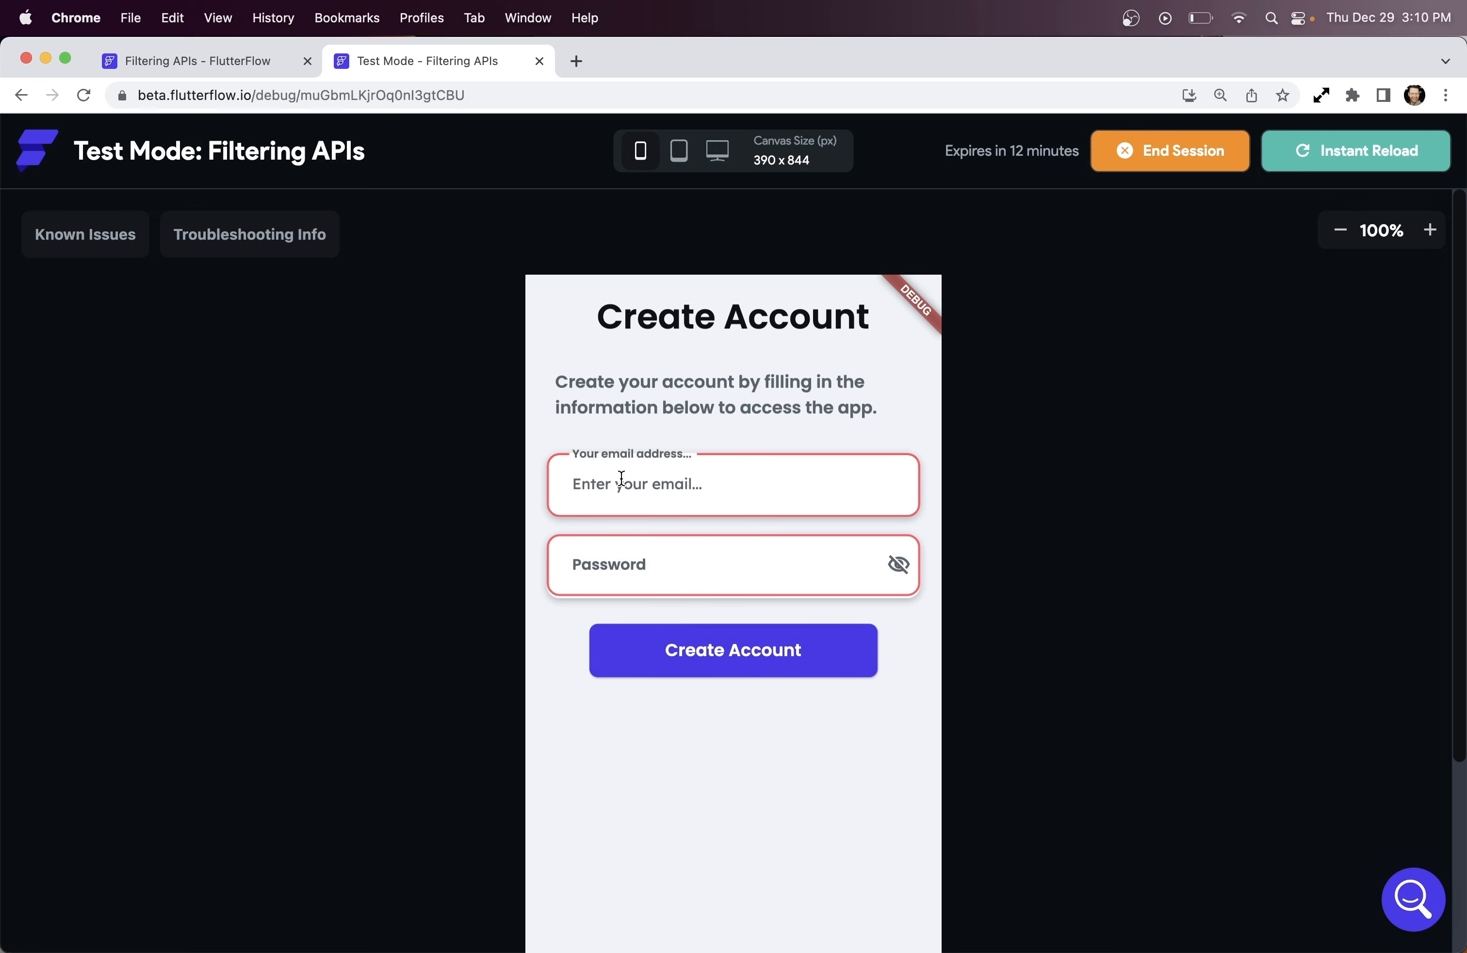
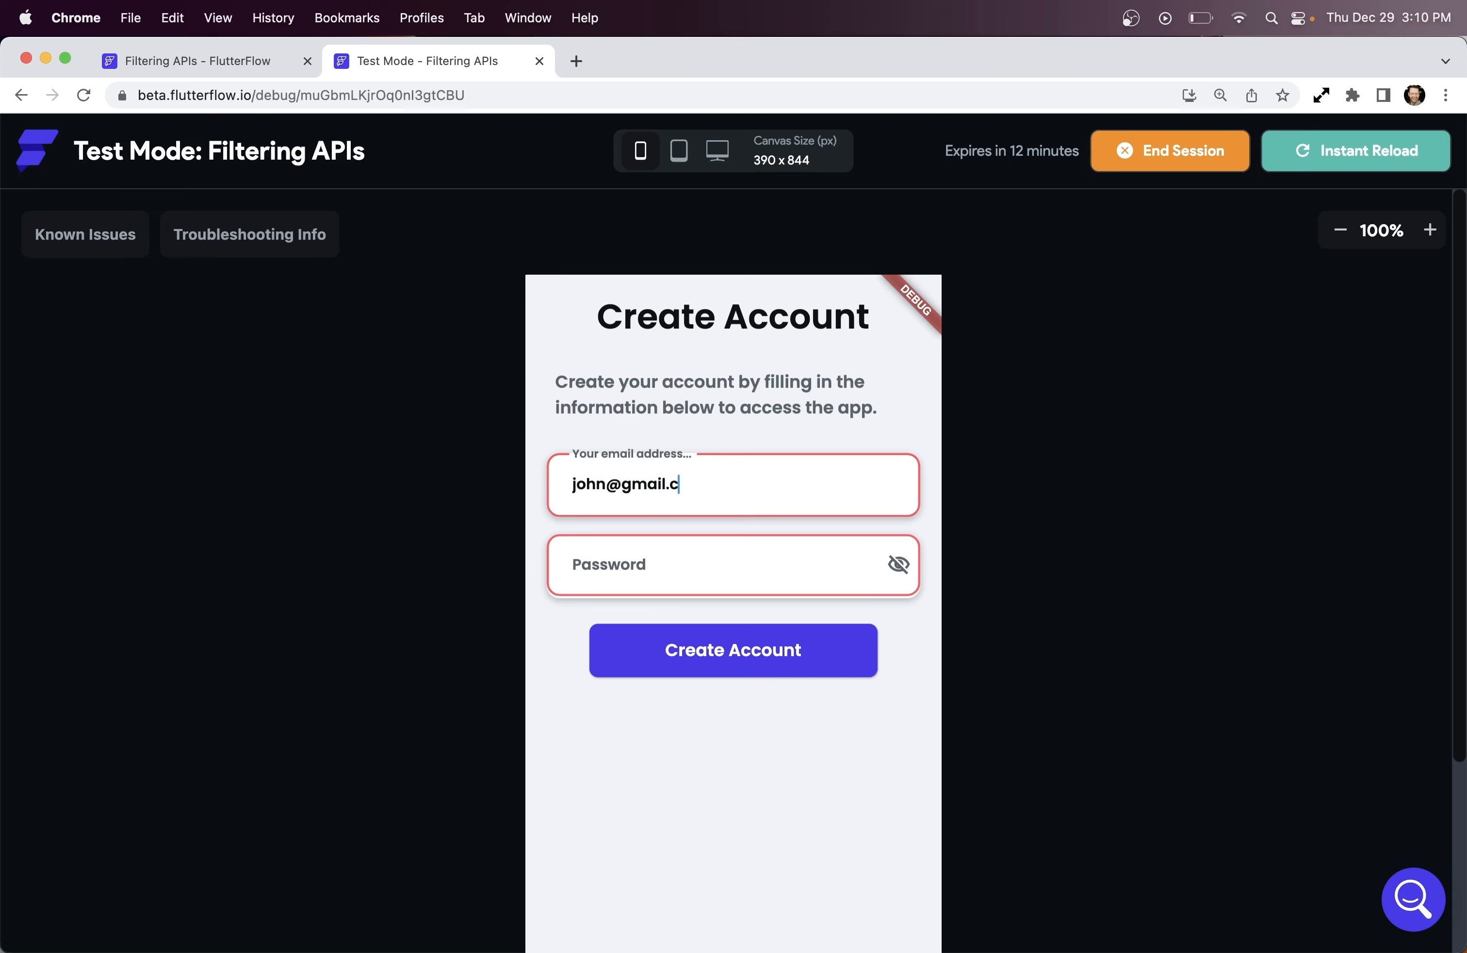
{"action": "key", "text": "Tab"}
{"action": "type", "text": "•••••••••"}
{"action": "left_click", "coordinate": [695, 659]}
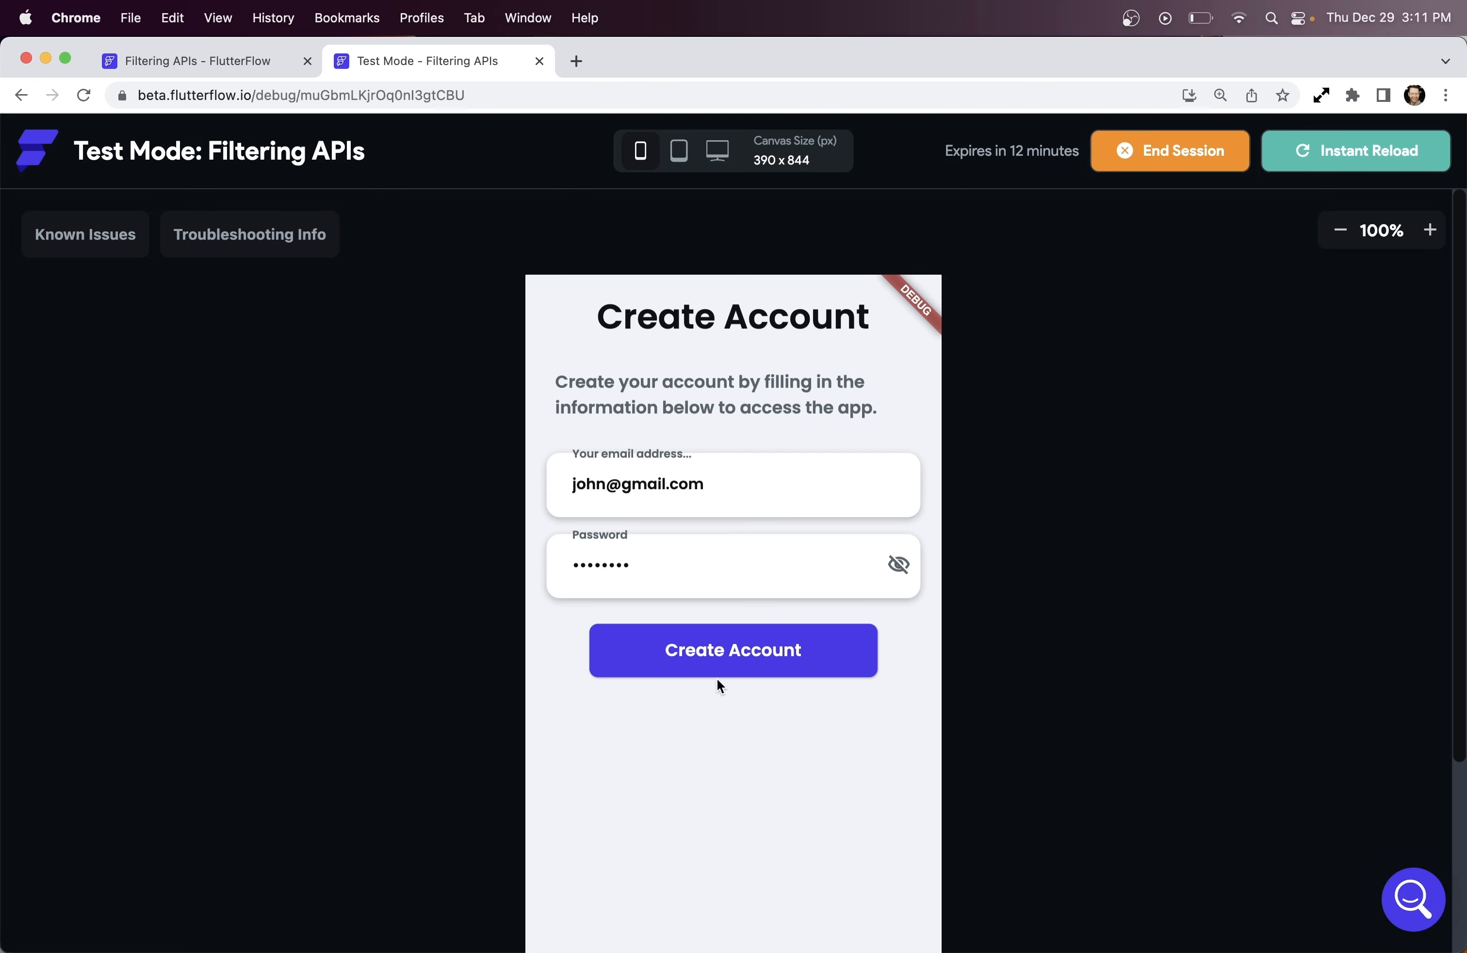
Clear both fields, submit the empty form again, and start retyping 'joh' in the email field
{"action": "left_click_drag", "start_coordinate": [714, 485], "coordinate": [552, 483]}
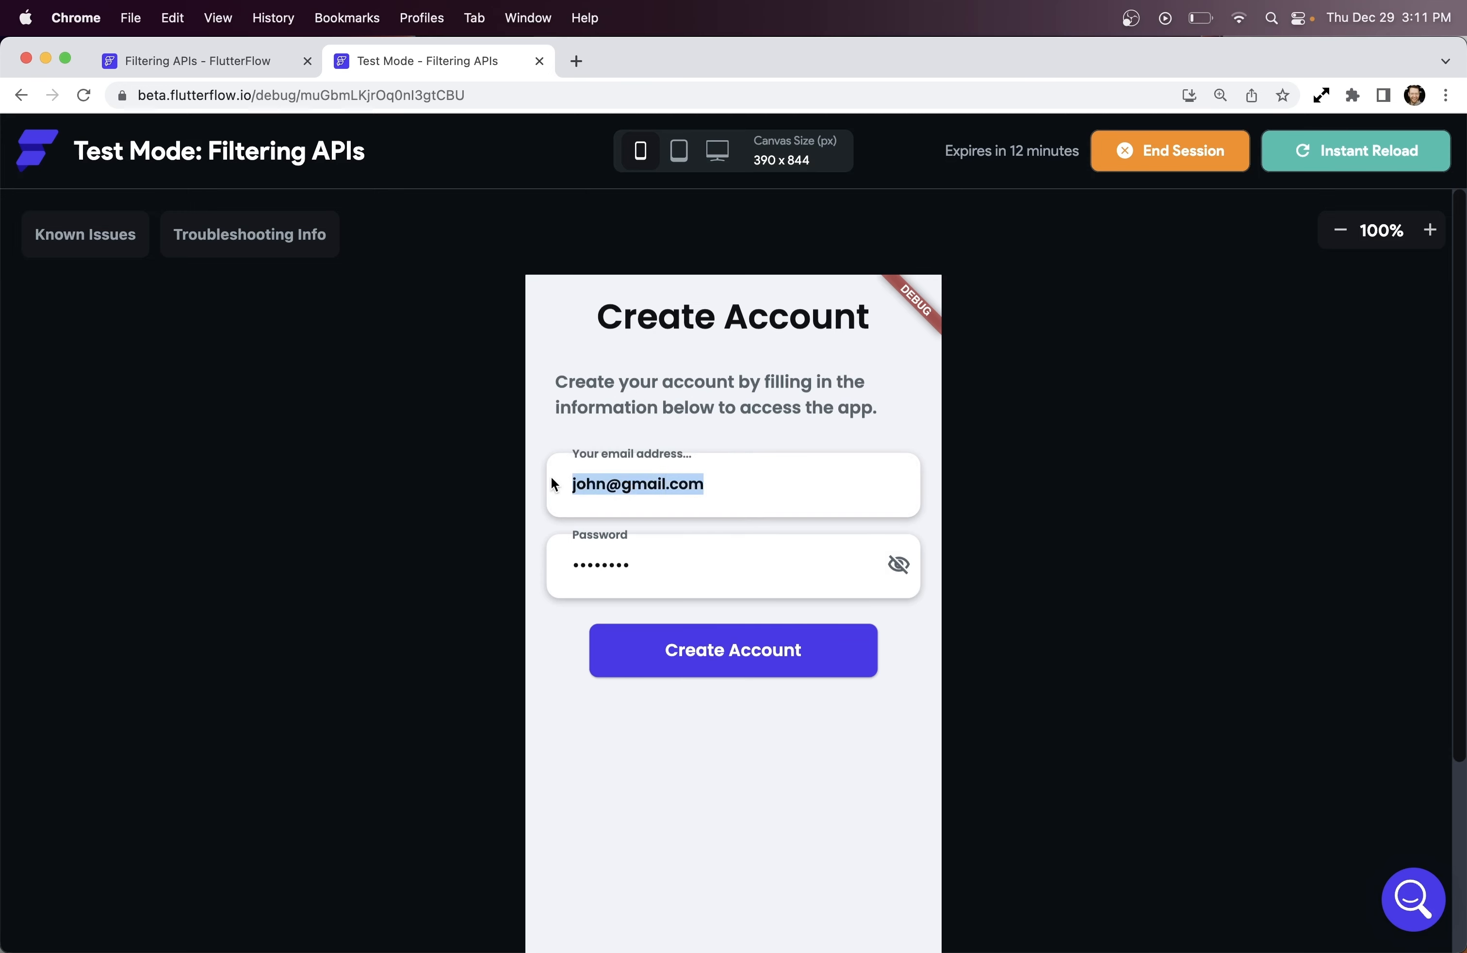
{"action": "key", "text": "BackSpace"}
{"action": "left_click_drag", "start_coordinate": [648, 566], "coordinate": [540, 572]}
{"action": "key", "text": "BackSpace"}
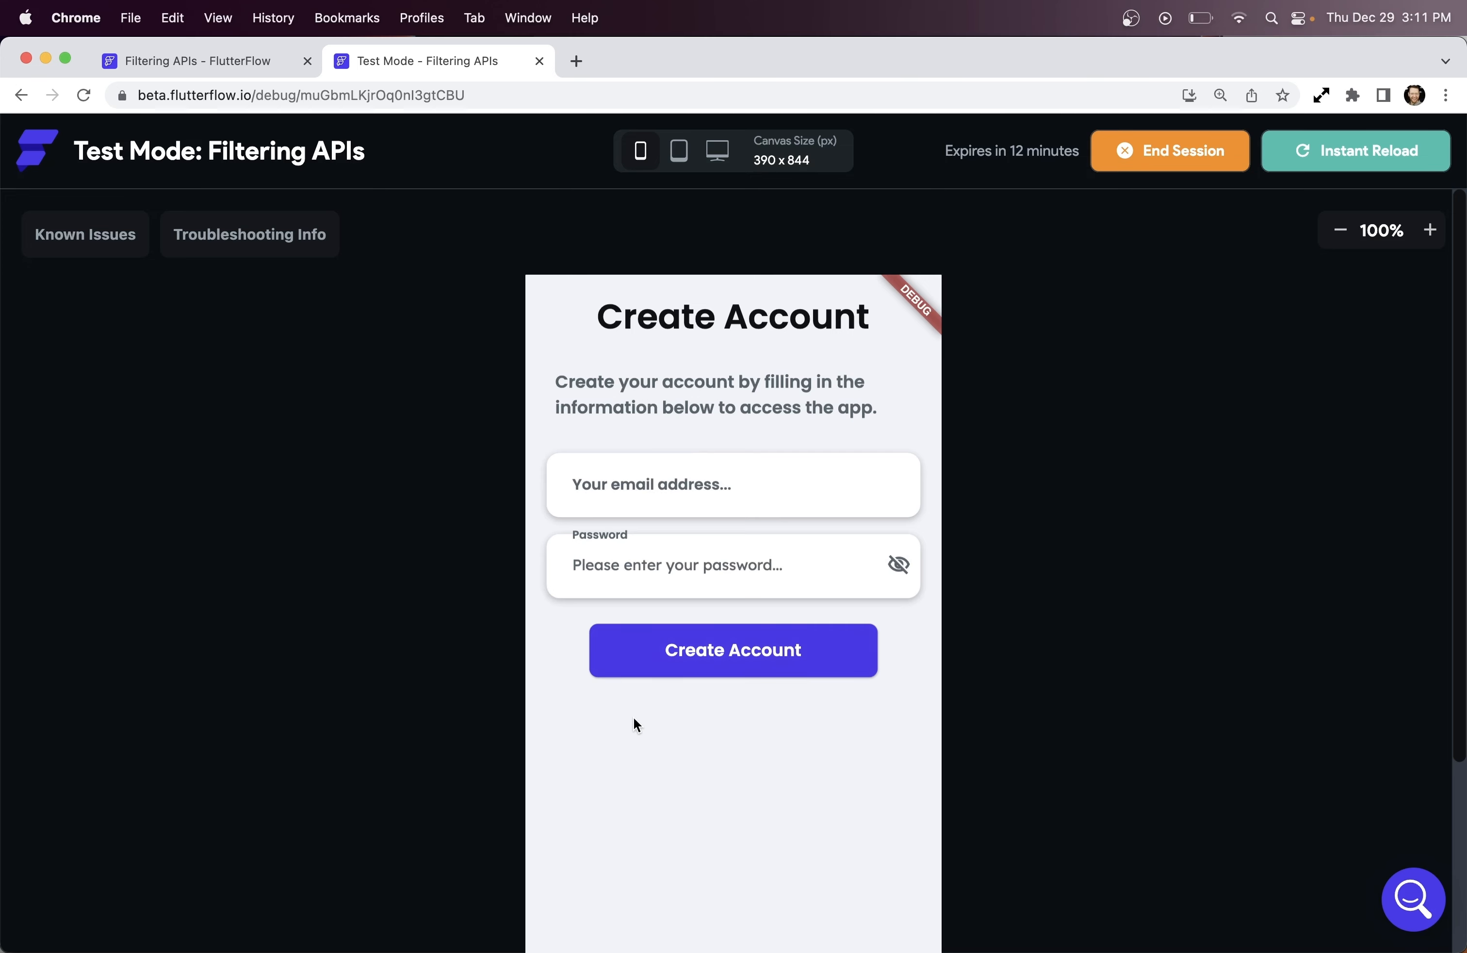
{"action": "left_click", "coordinate": [637, 726]}
{"action": "left_click", "coordinate": [662, 663]}
{"action": "left_click", "coordinate": [666, 489]}
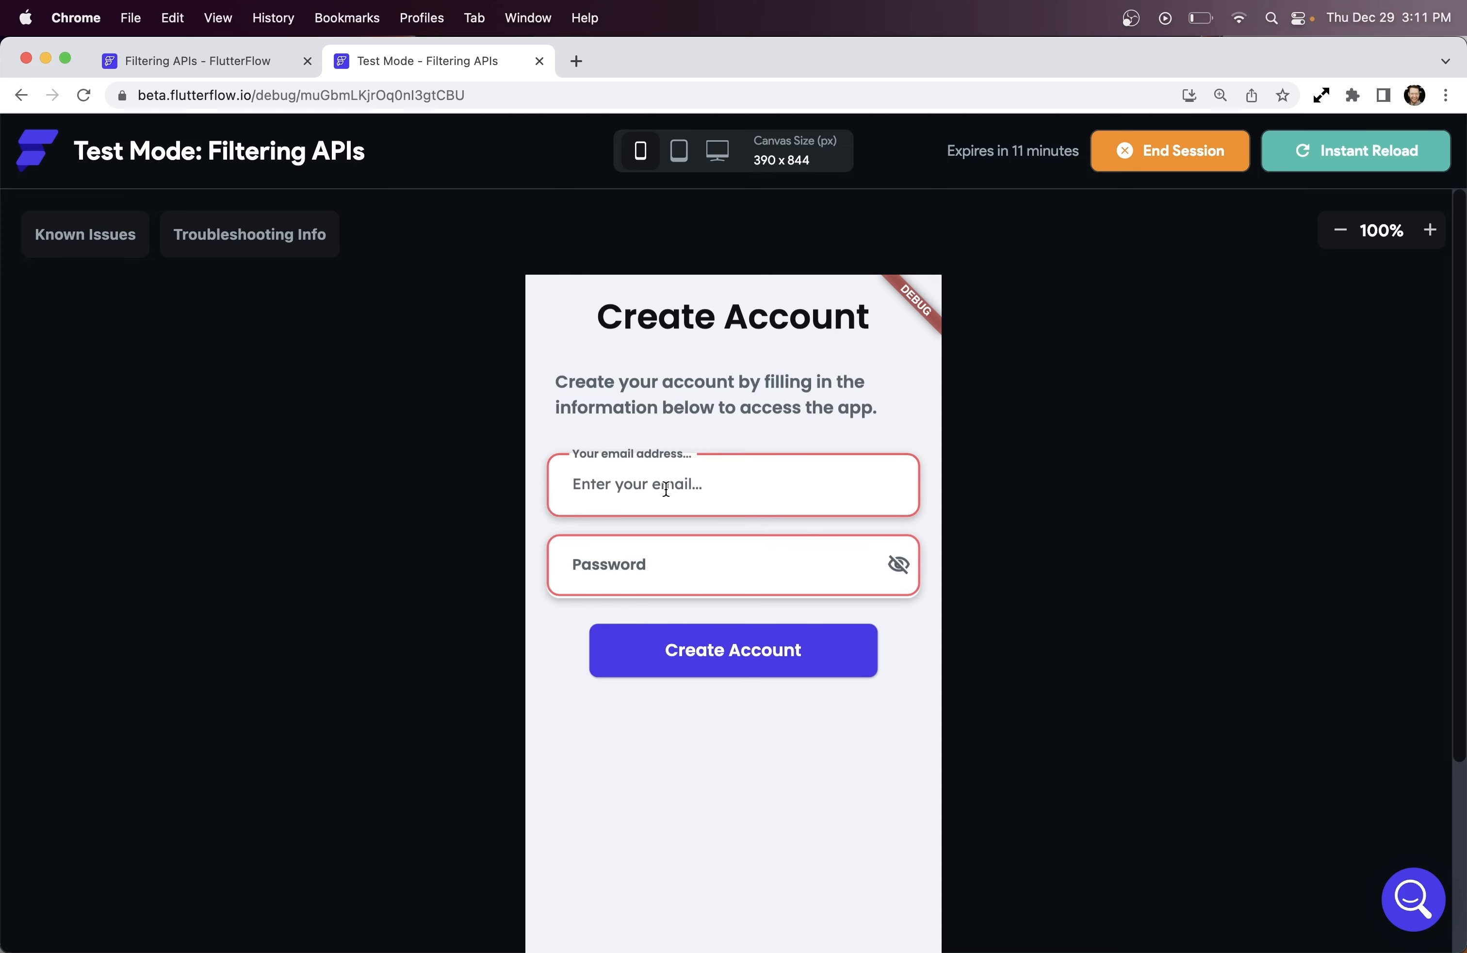
{"action": "type", "text": "john"}
{"action": "key", "text": "ctrl+shift+Tab"}
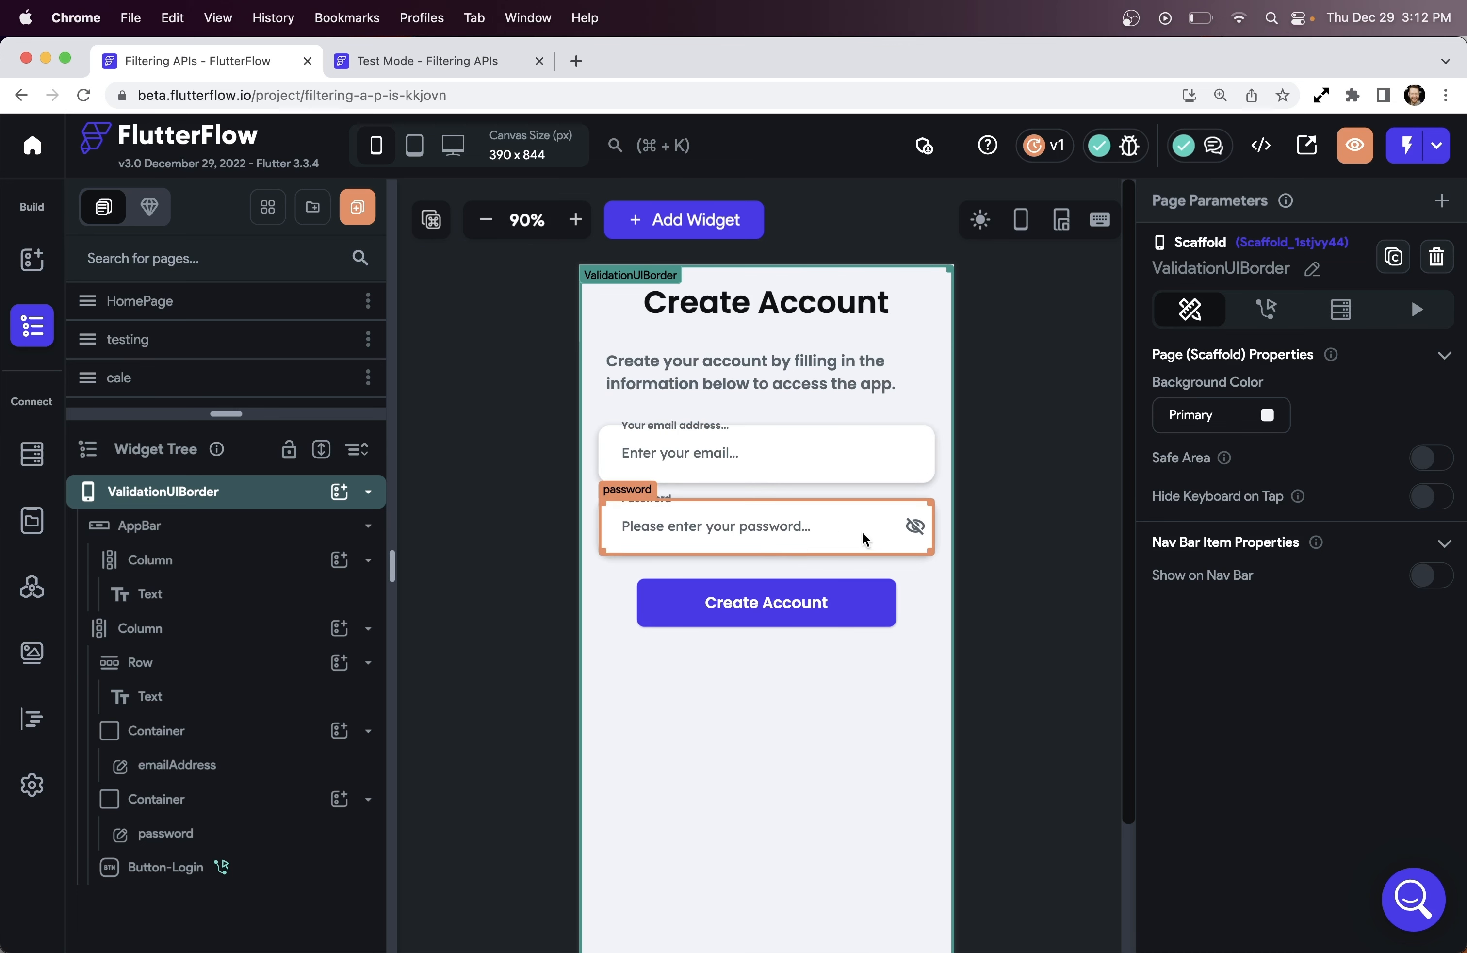
Add an On Change action to the emailAddress field and insert a conditional action in its flow
{"action": "left_click", "coordinate": [811, 461]}
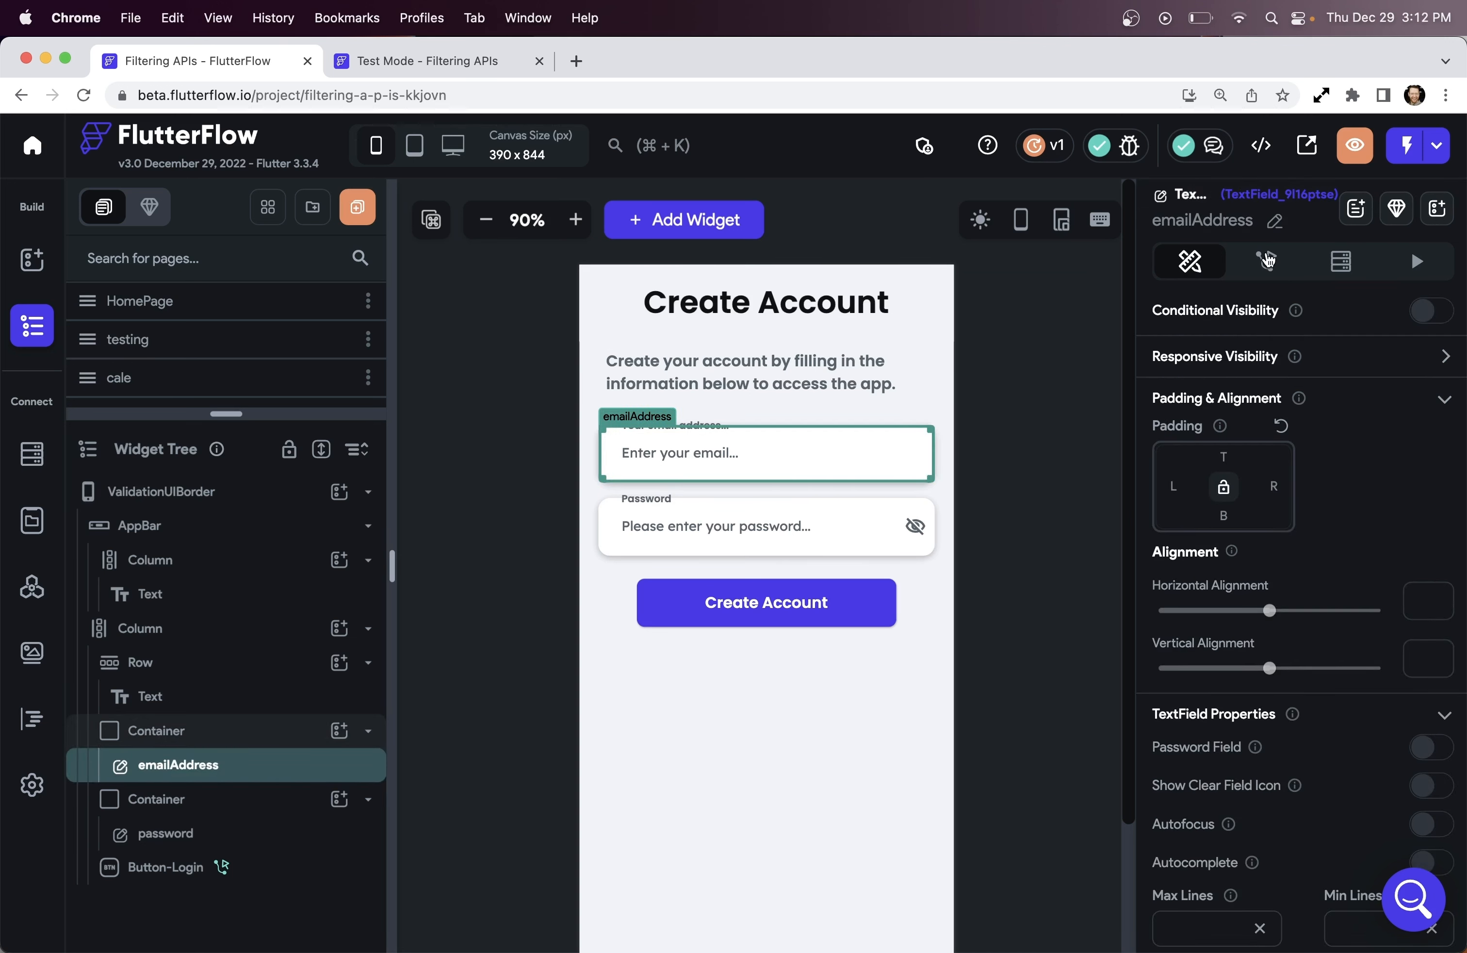
{"action": "left_click", "coordinate": [1266, 261]}
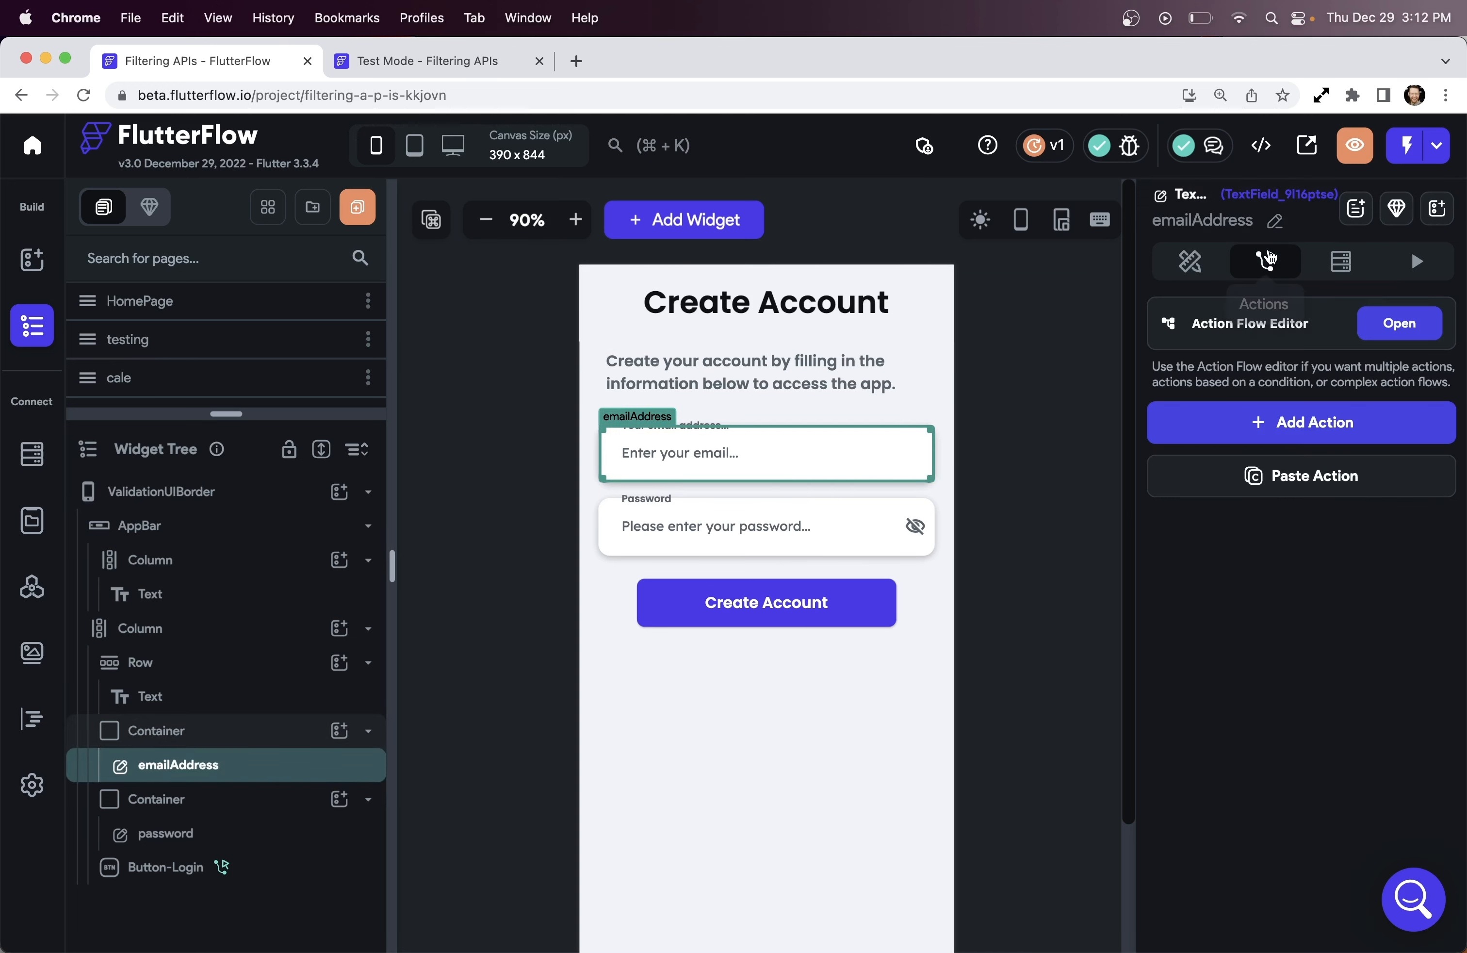
{"action": "left_click", "coordinate": [1414, 438]}
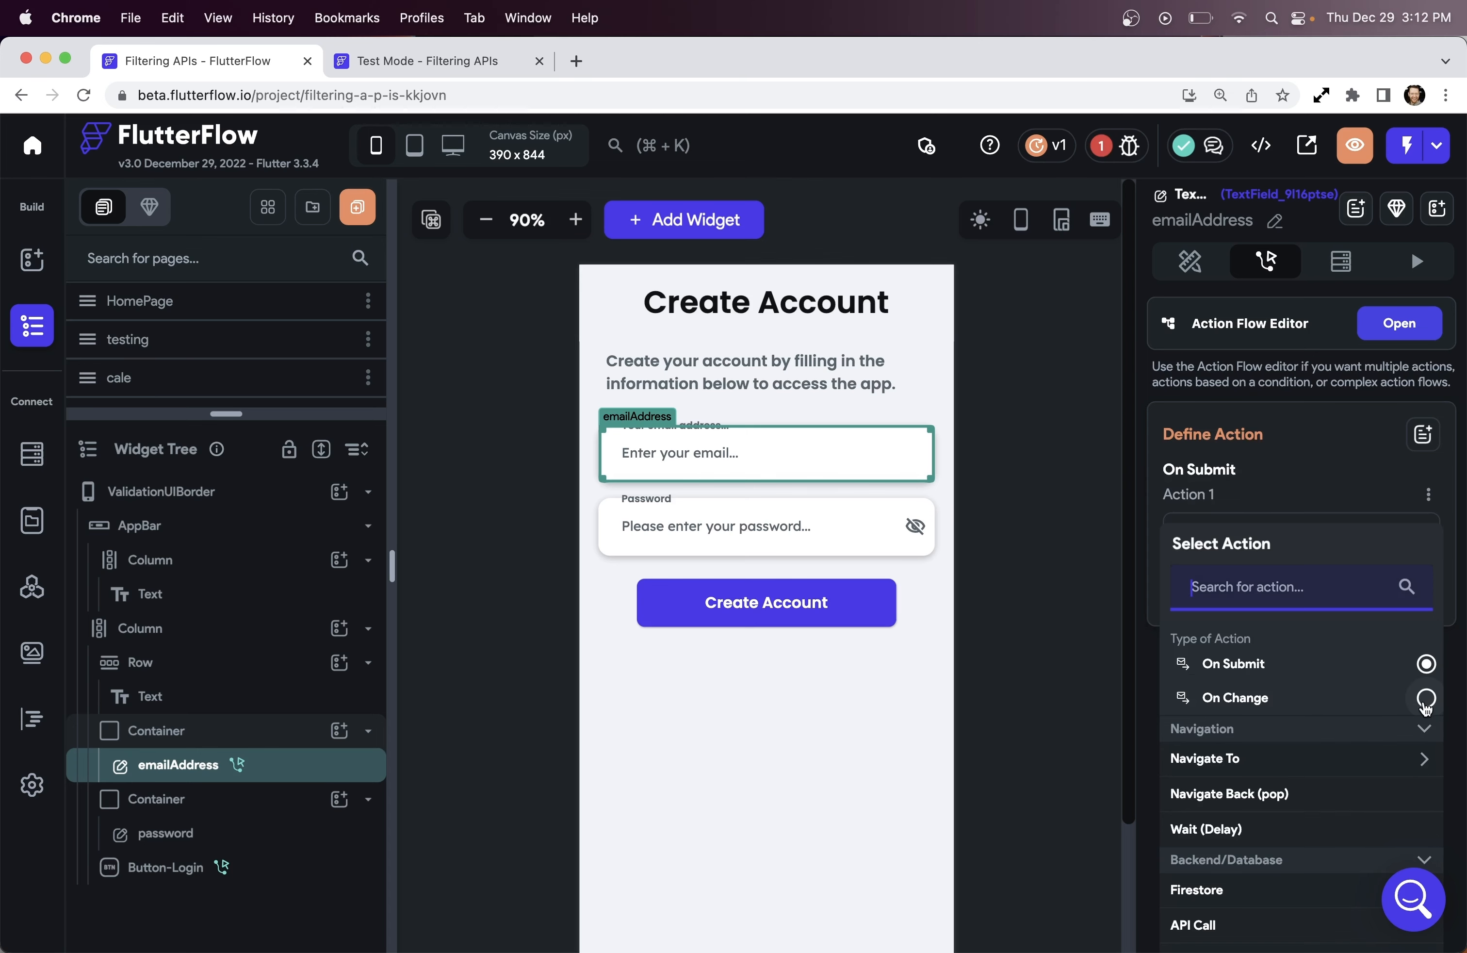
{"action": "left_click", "coordinate": [1426, 699]}
{"action": "left_click", "coordinate": [1402, 319]}
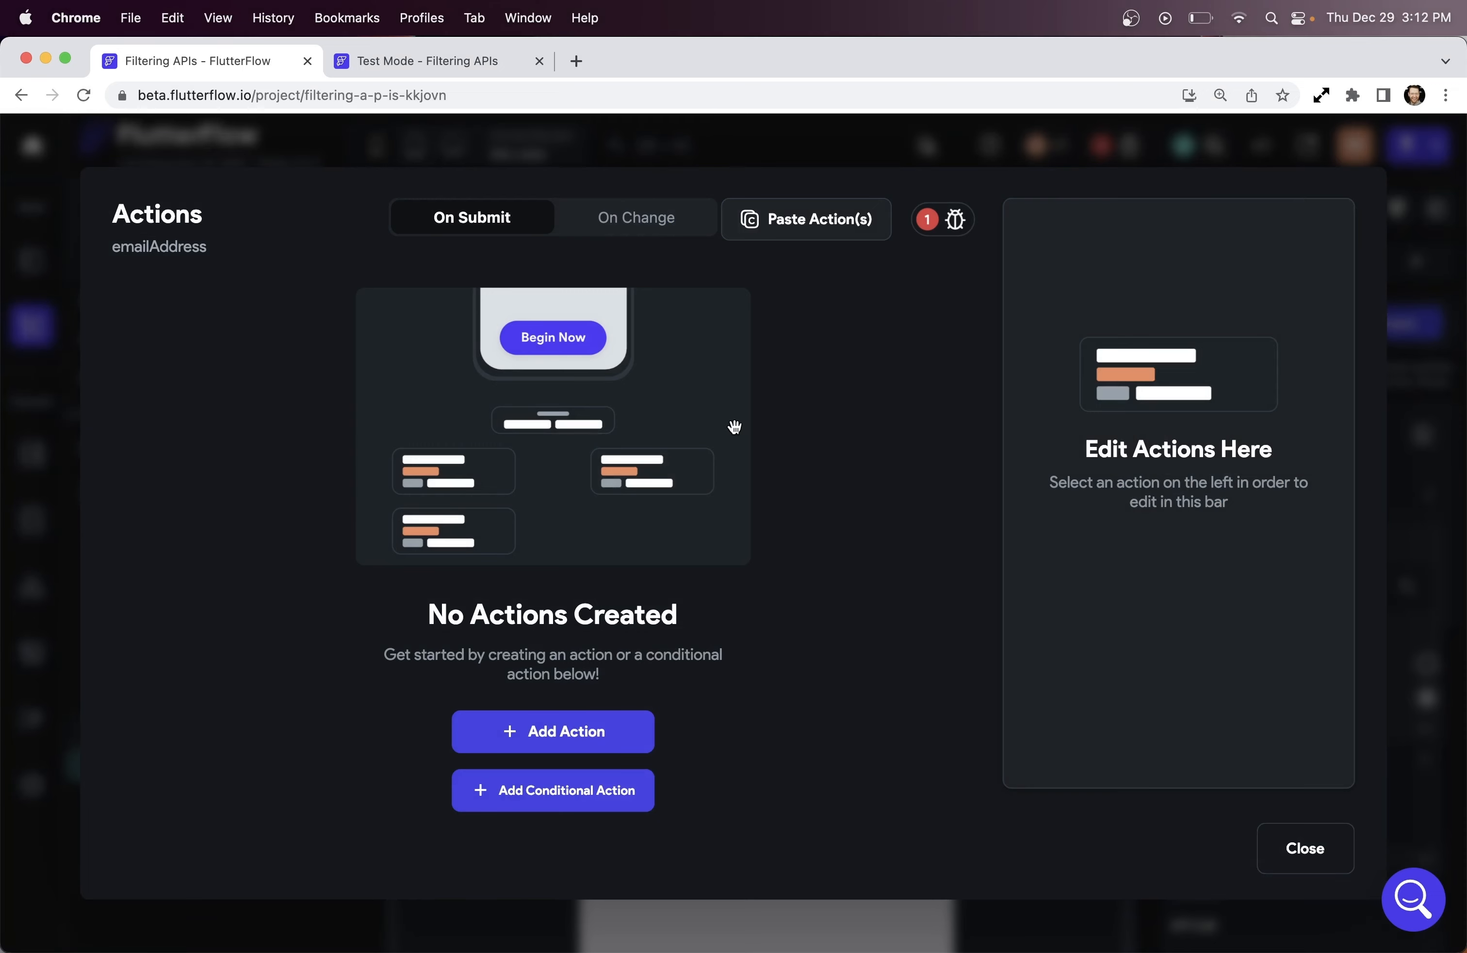
{"action": "left_click", "coordinate": [528, 792]}
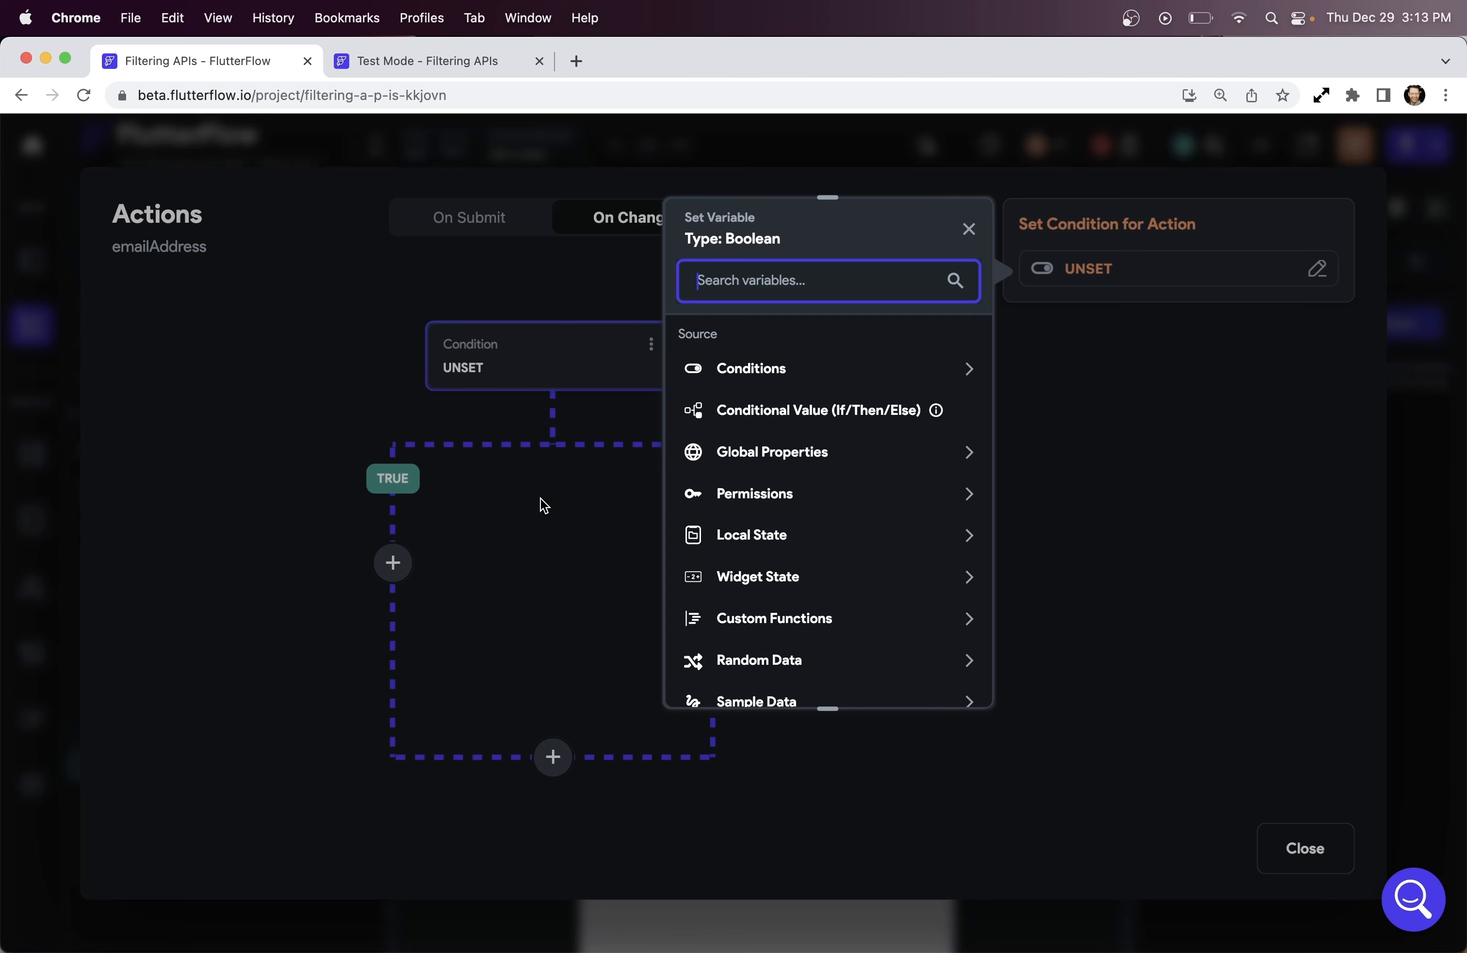
Set a single condition checking that the emailAddress widget state is set and not empty
{"action": "left_click", "coordinate": [970, 369]}
{"action": "left_click", "coordinate": [791, 435]}
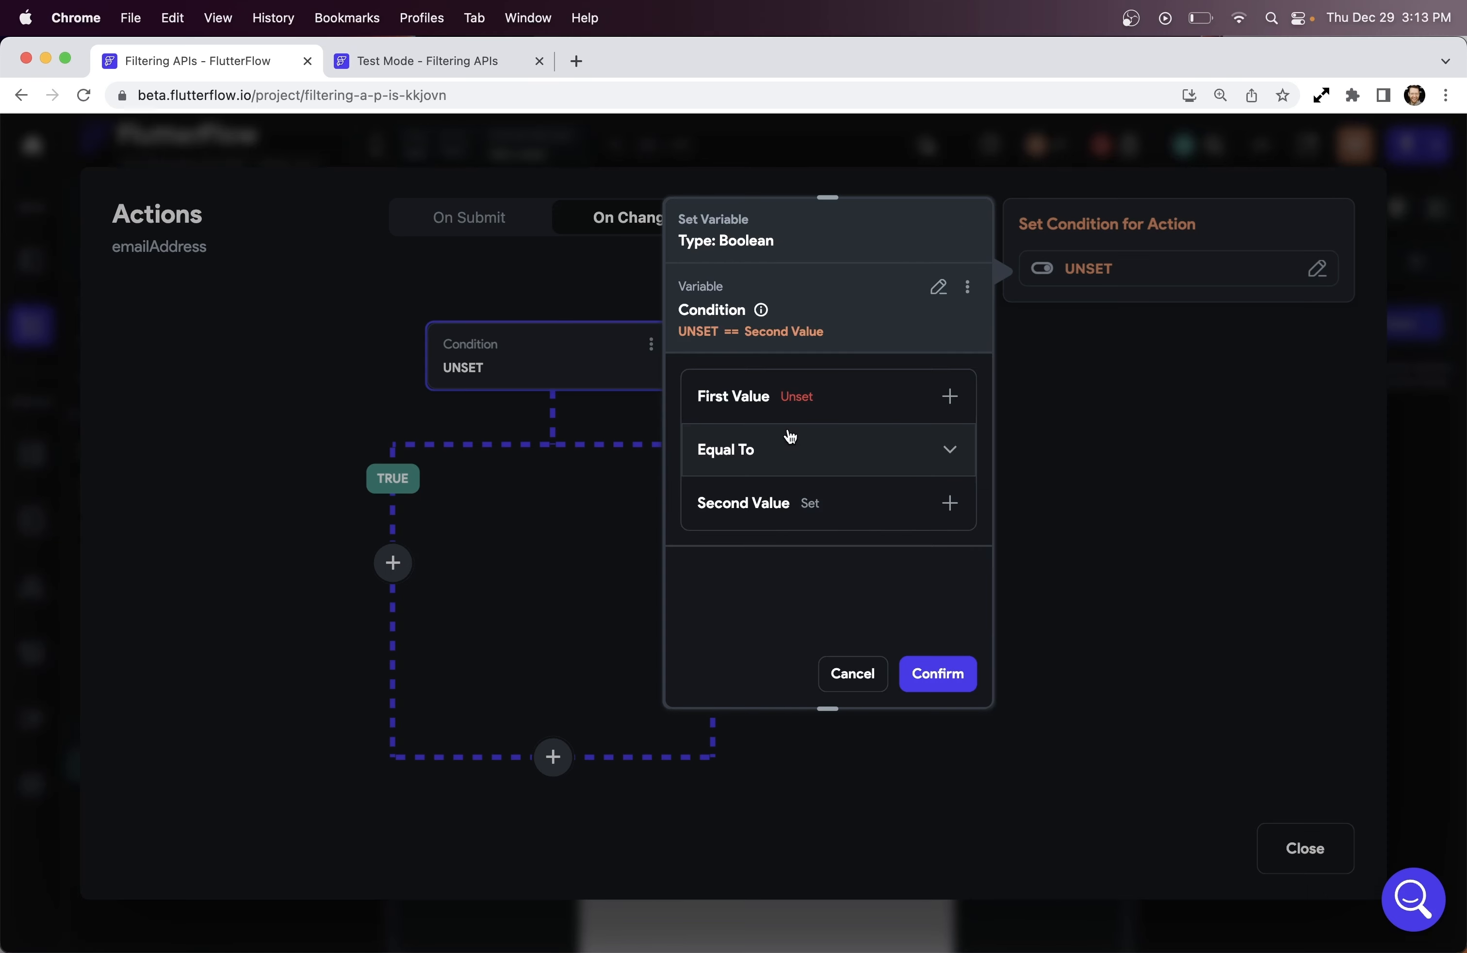
{"action": "left_click", "coordinate": [807, 406]}
{"action": "left_click", "coordinate": [876, 447]}
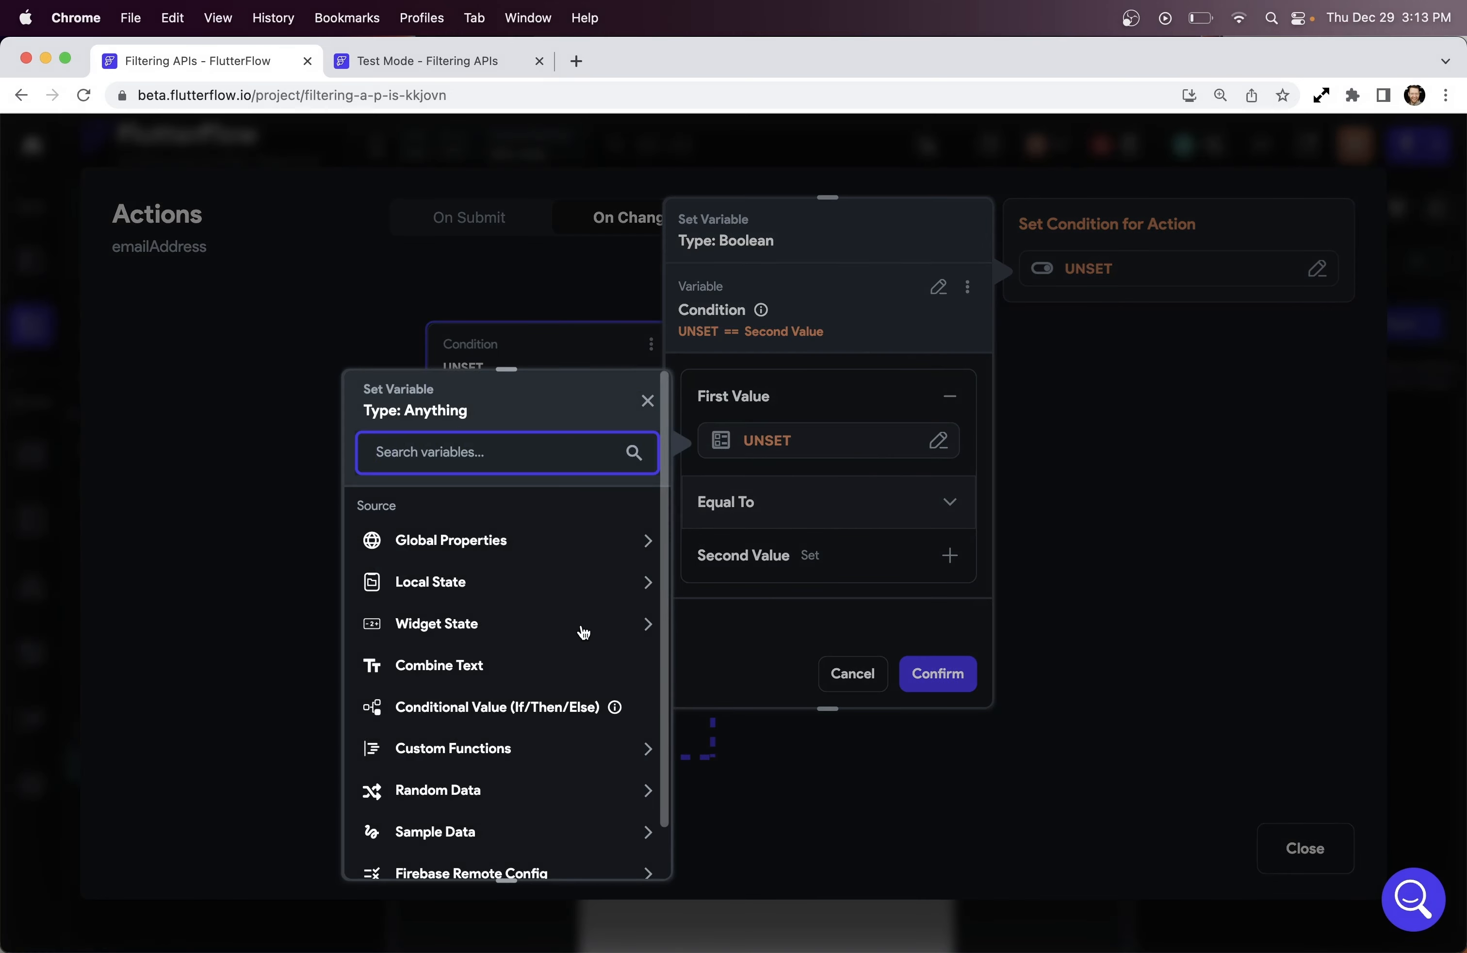
{"action": "left_click", "coordinate": [639, 620]}
{"action": "left_click", "coordinate": [470, 686]}
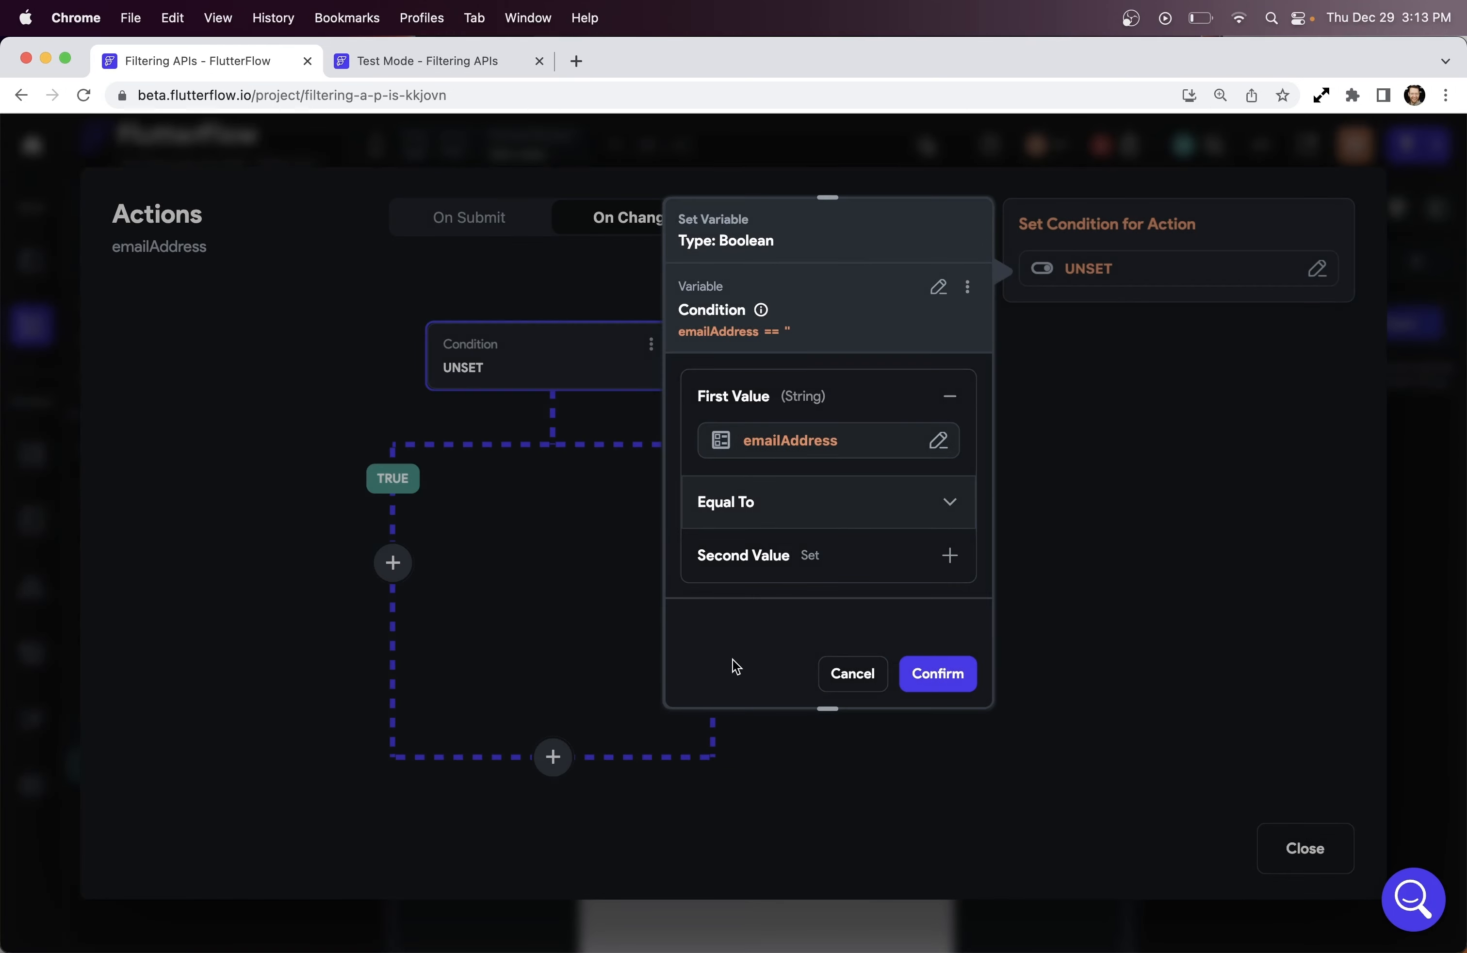
{"action": "left_click", "coordinate": [859, 512]}
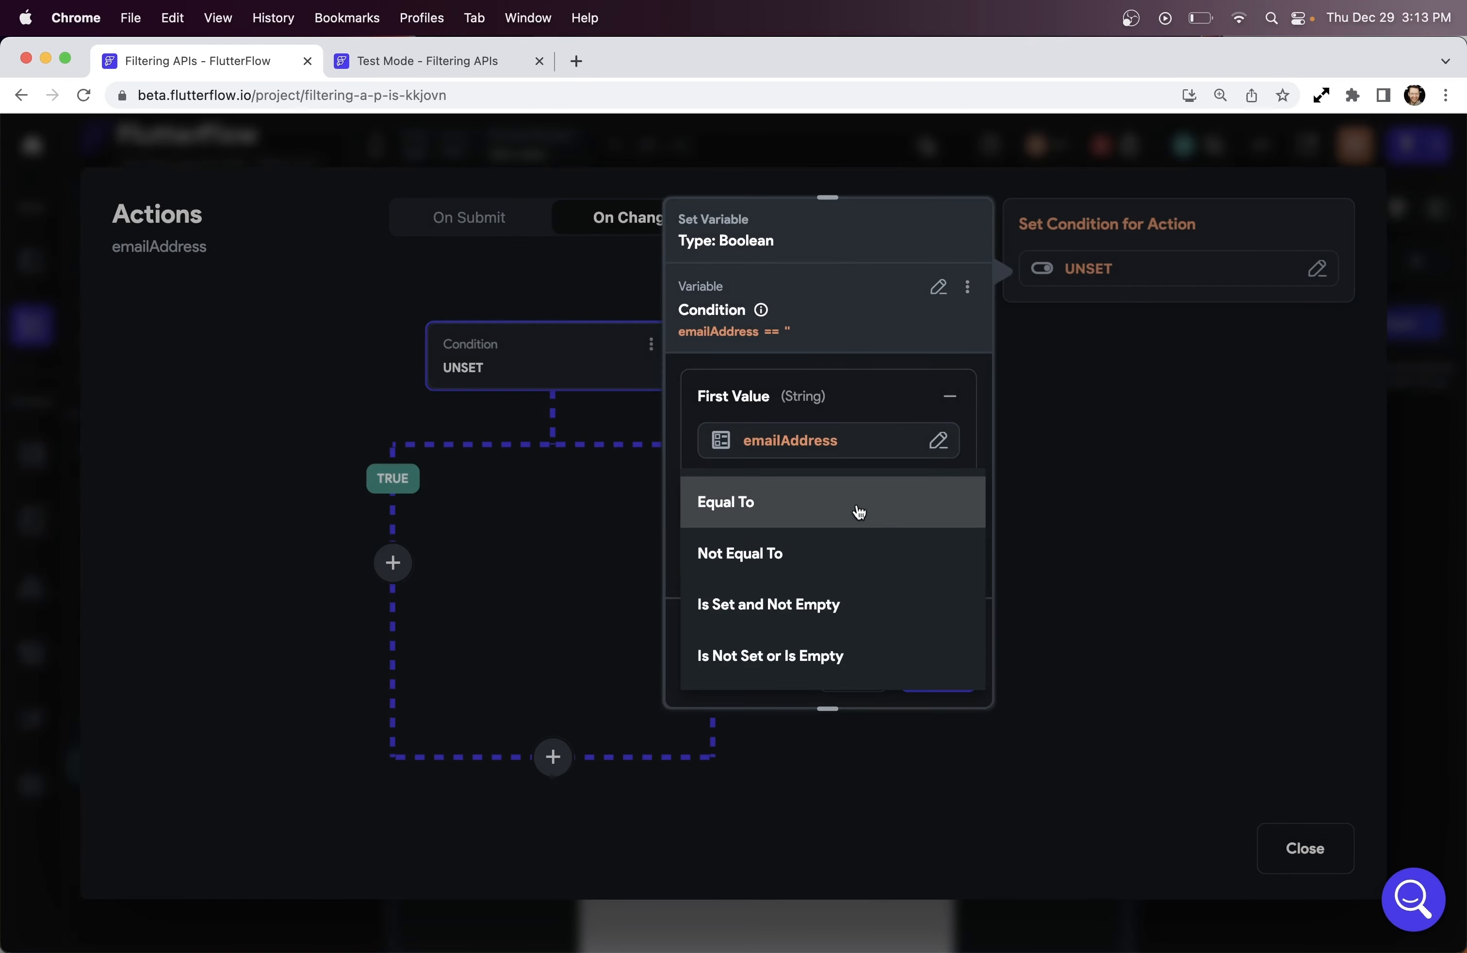
{"action": "left_click", "coordinate": [846, 604]}
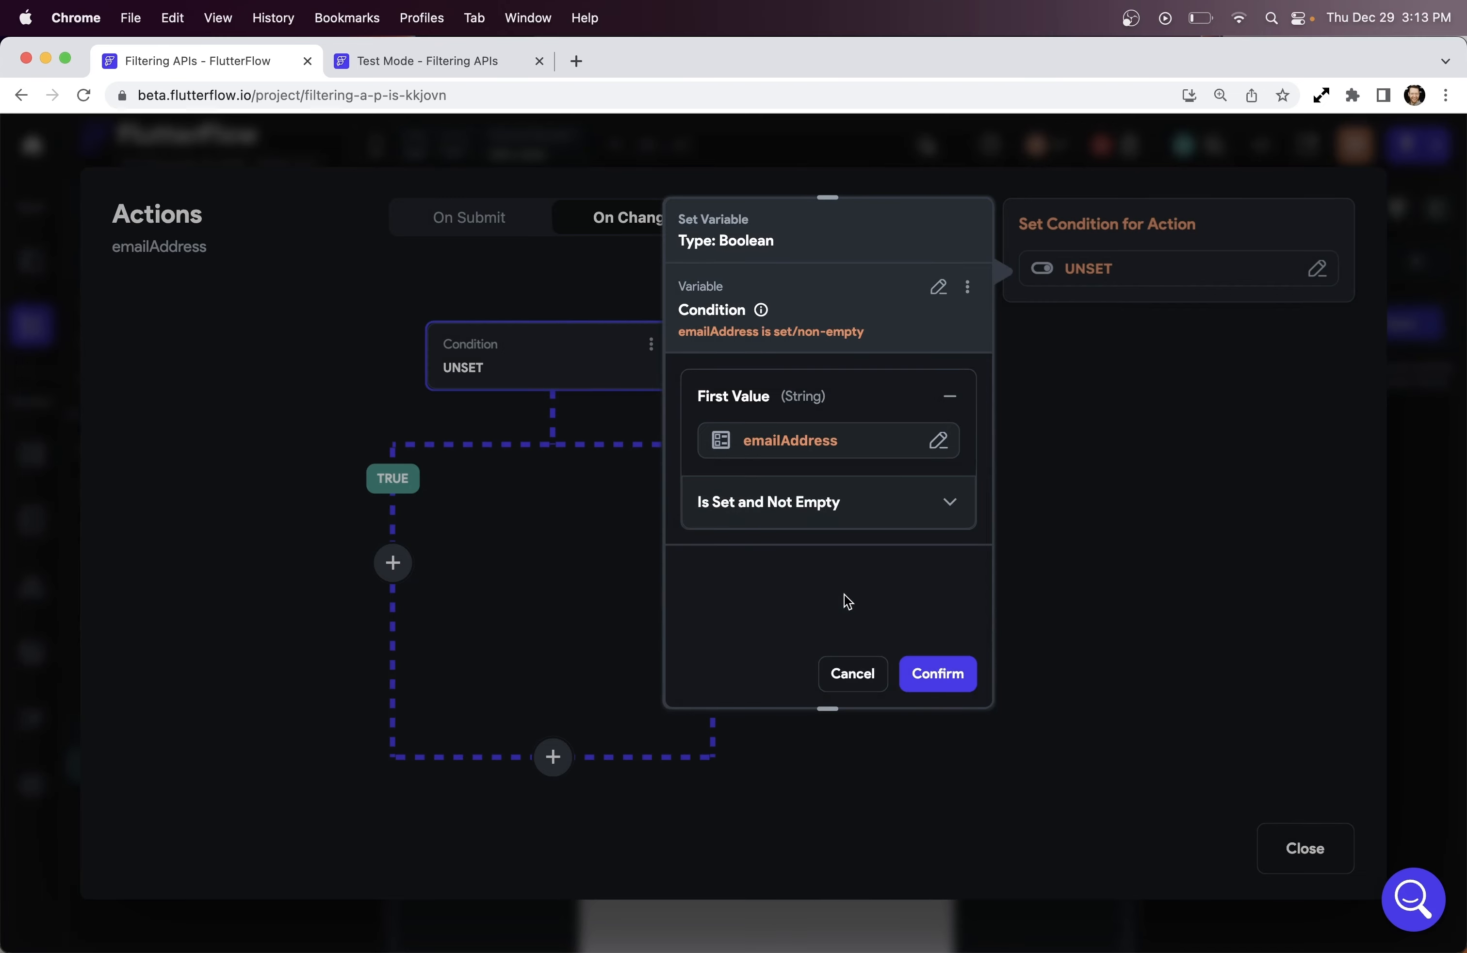
{"action": "left_click", "coordinate": [941, 673]}
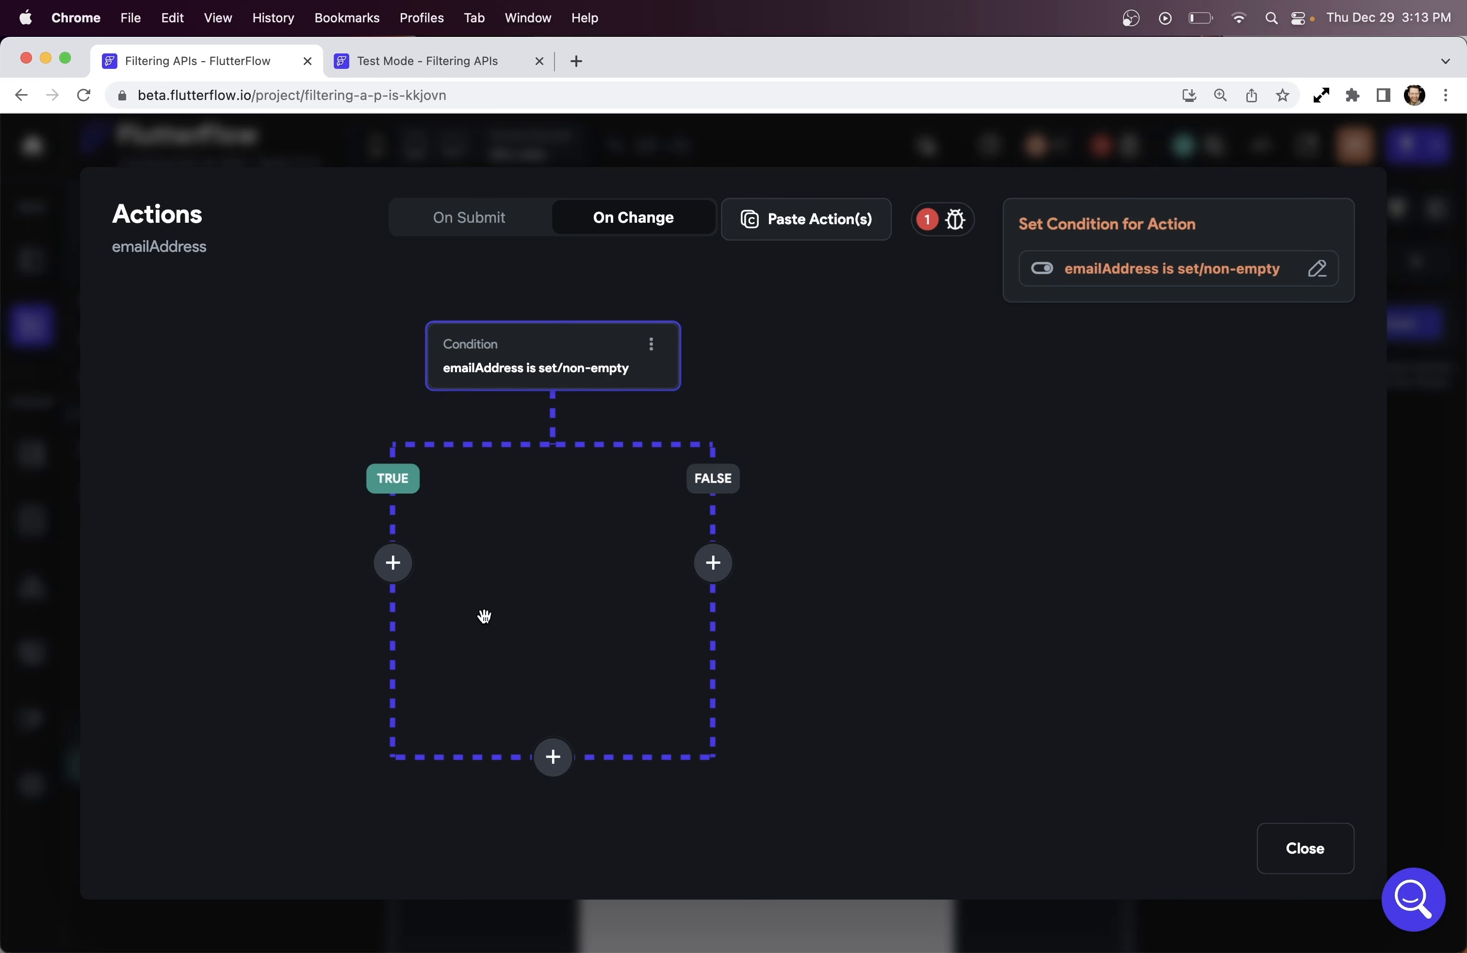
On the TRUE branch, add Update Local State setting emailState to False, rebuilding the current page
{"action": "left_click", "coordinate": [393, 562]}
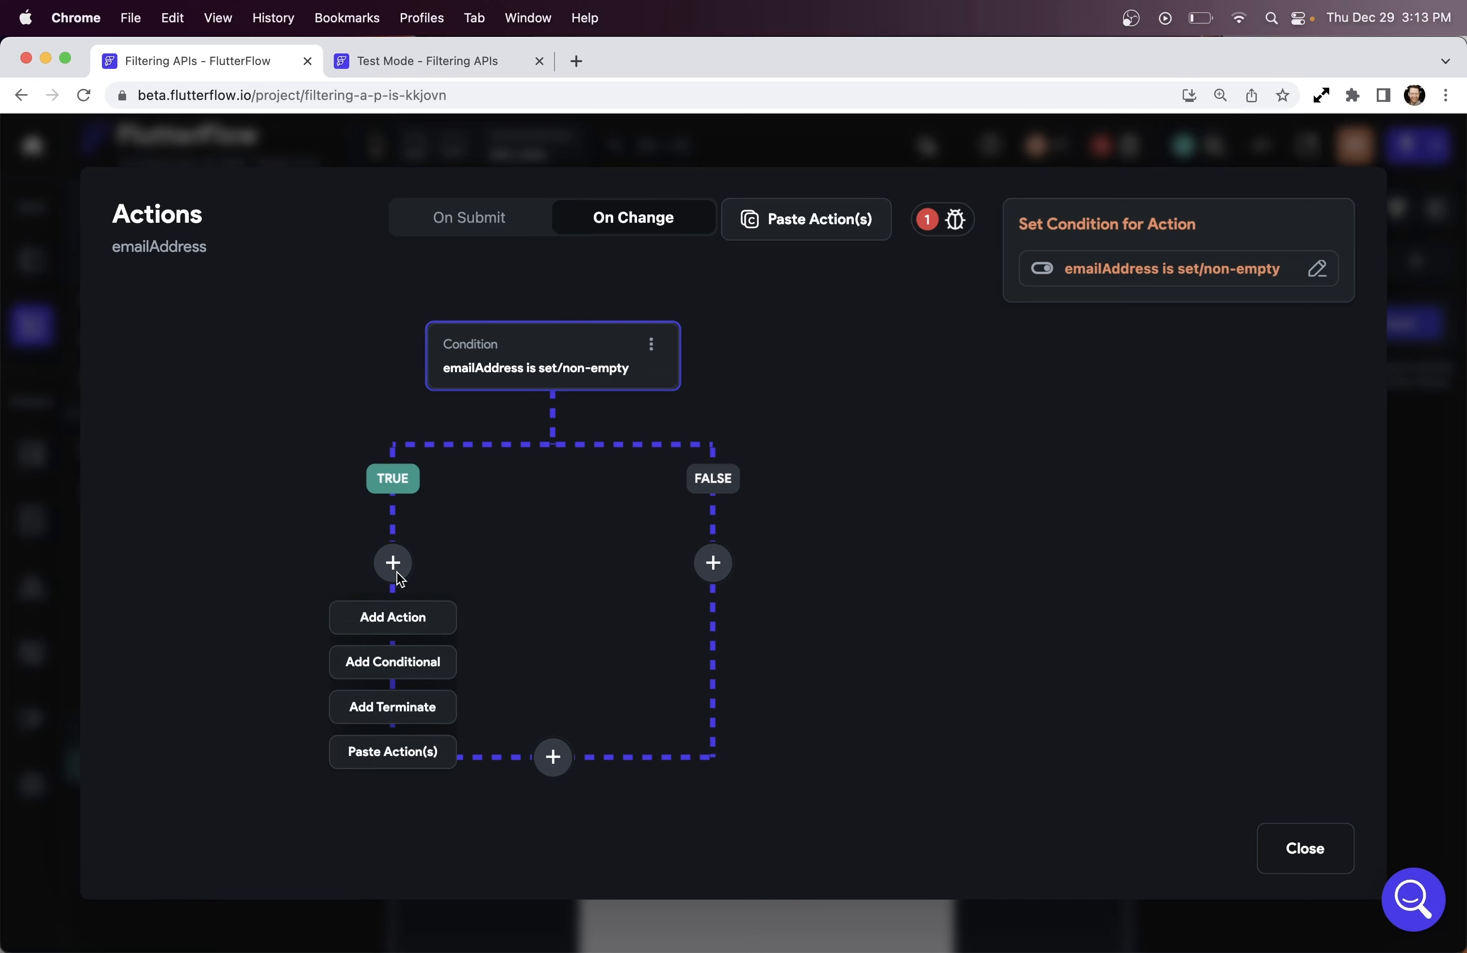
{"action": "left_click", "coordinate": [401, 617]}
{"action": "left_click", "coordinate": [1106, 383]}
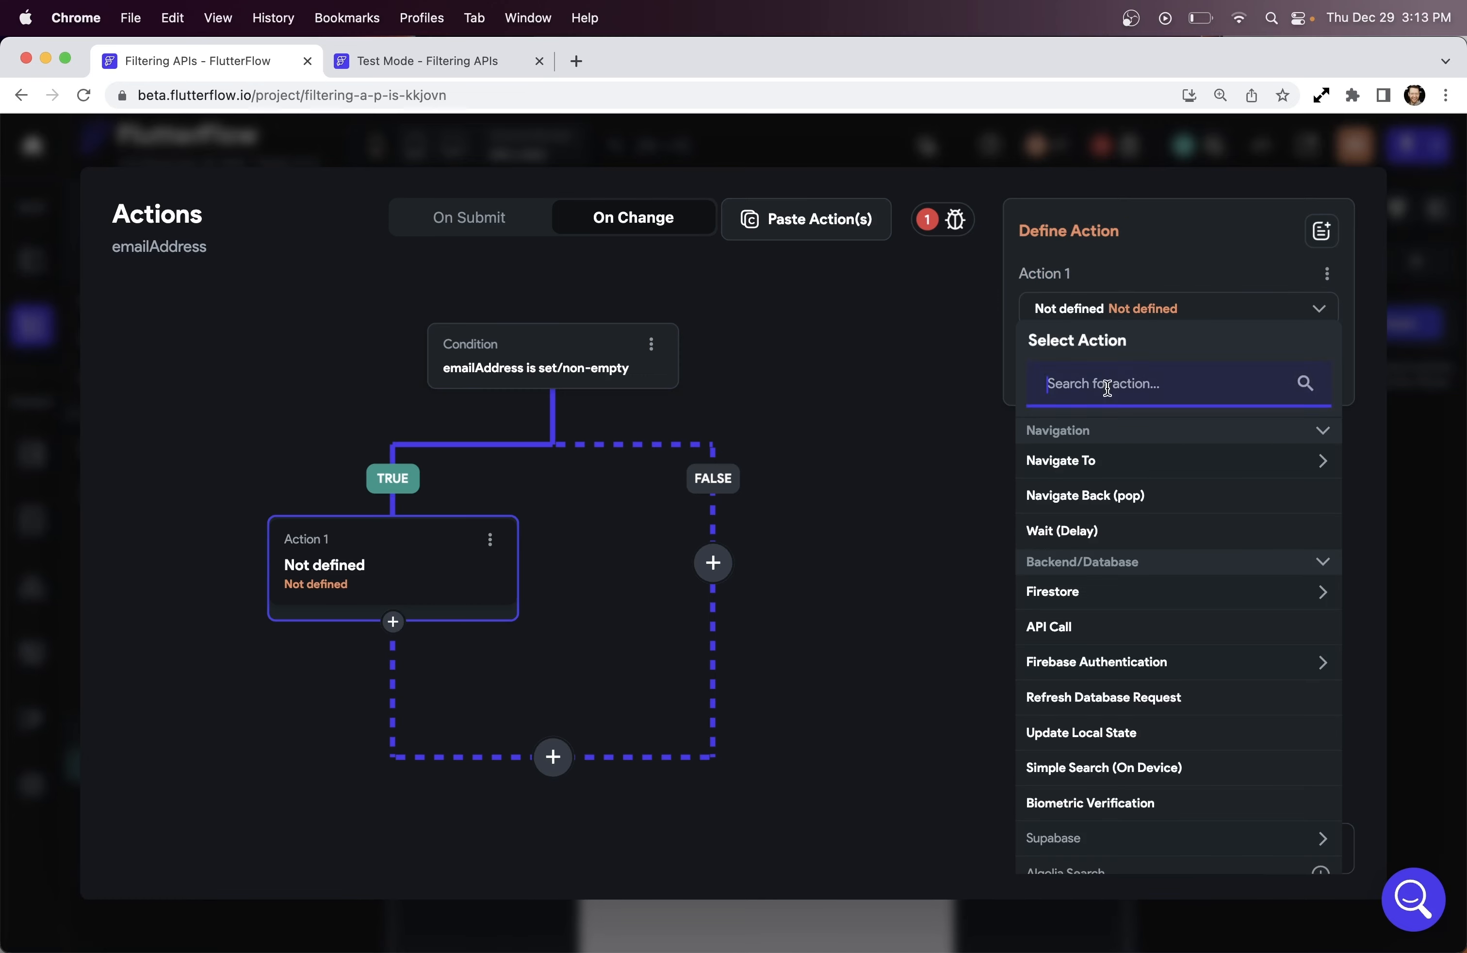
{"action": "type", "text": "loca"}
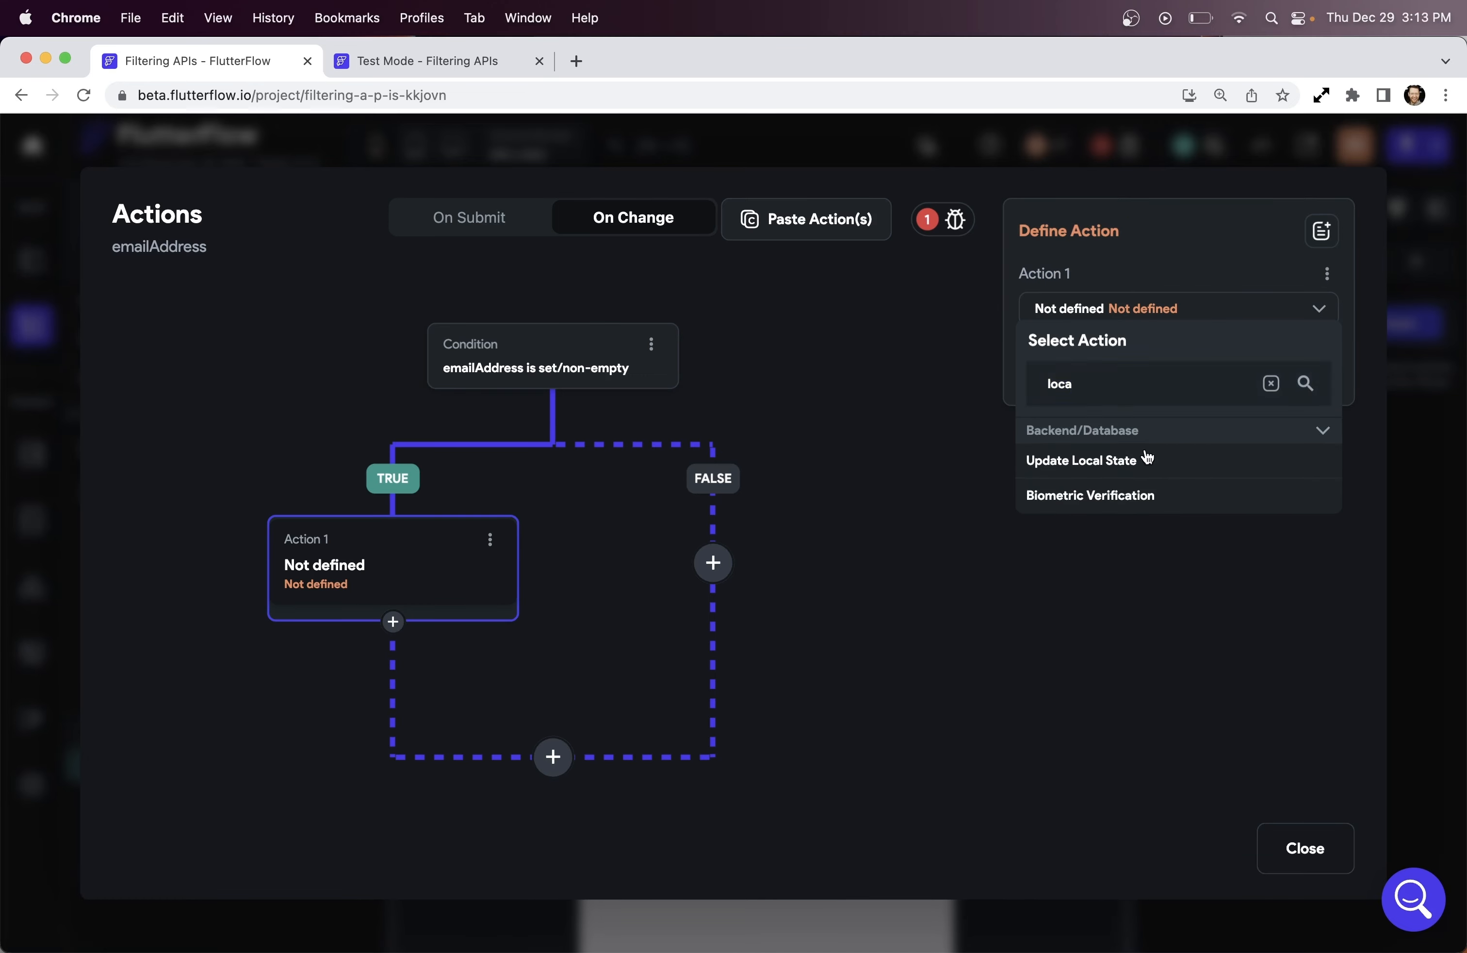
{"action": "left_click", "coordinate": [1143, 460]}
{"action": "left_click", "coordinate": [1148, 397]}
{"action": "left_click", "coordinate": [765, 424]}
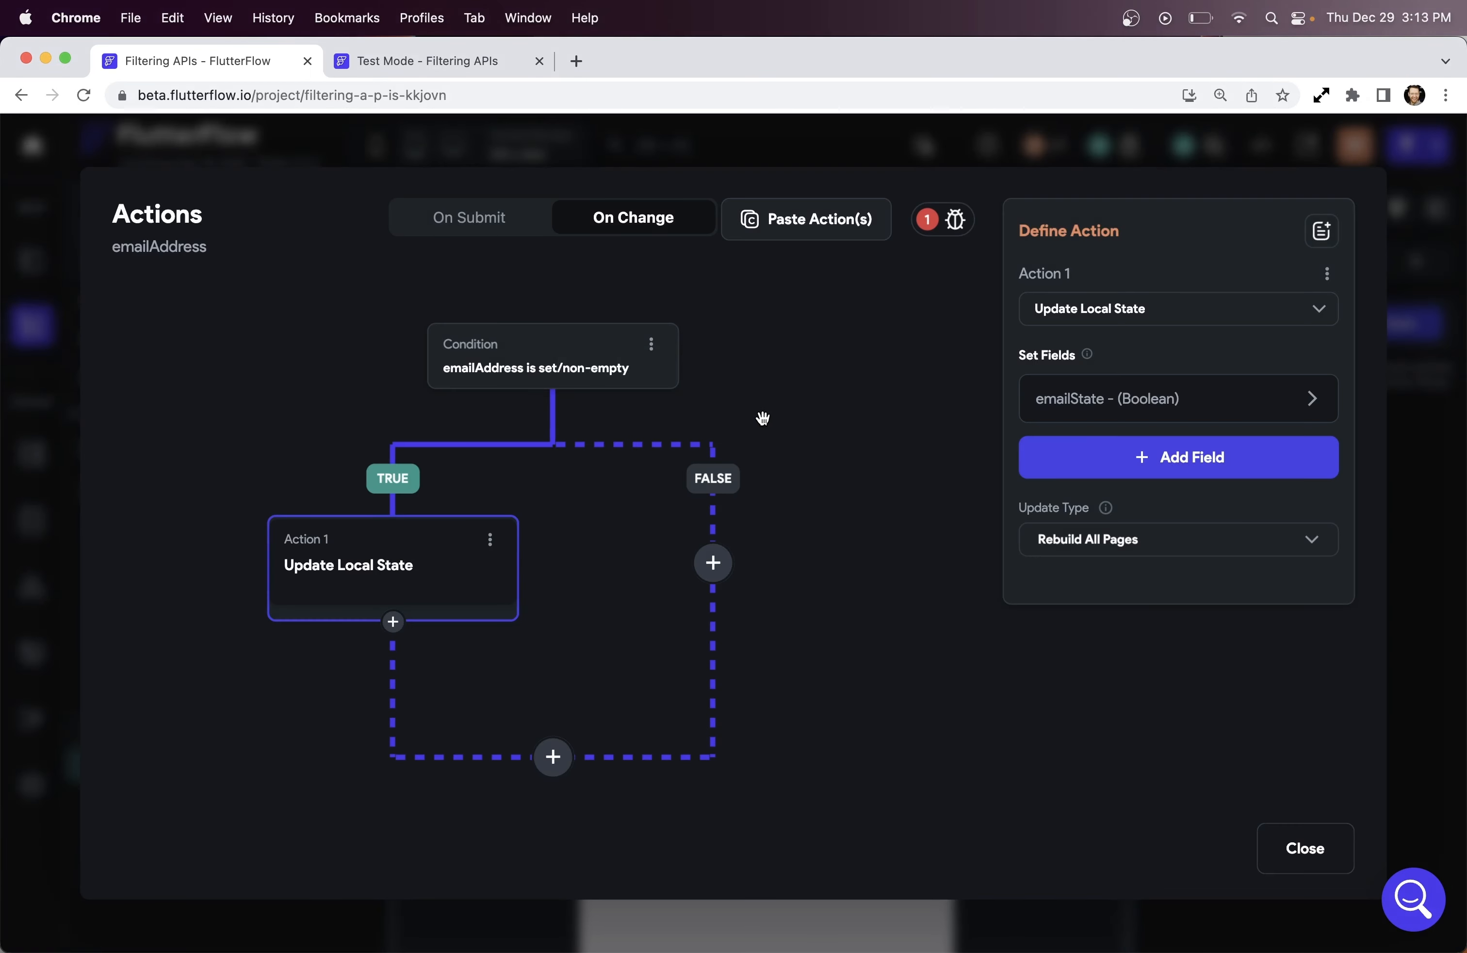
{"action": "left_click", "coordinate": [1317, 400]}
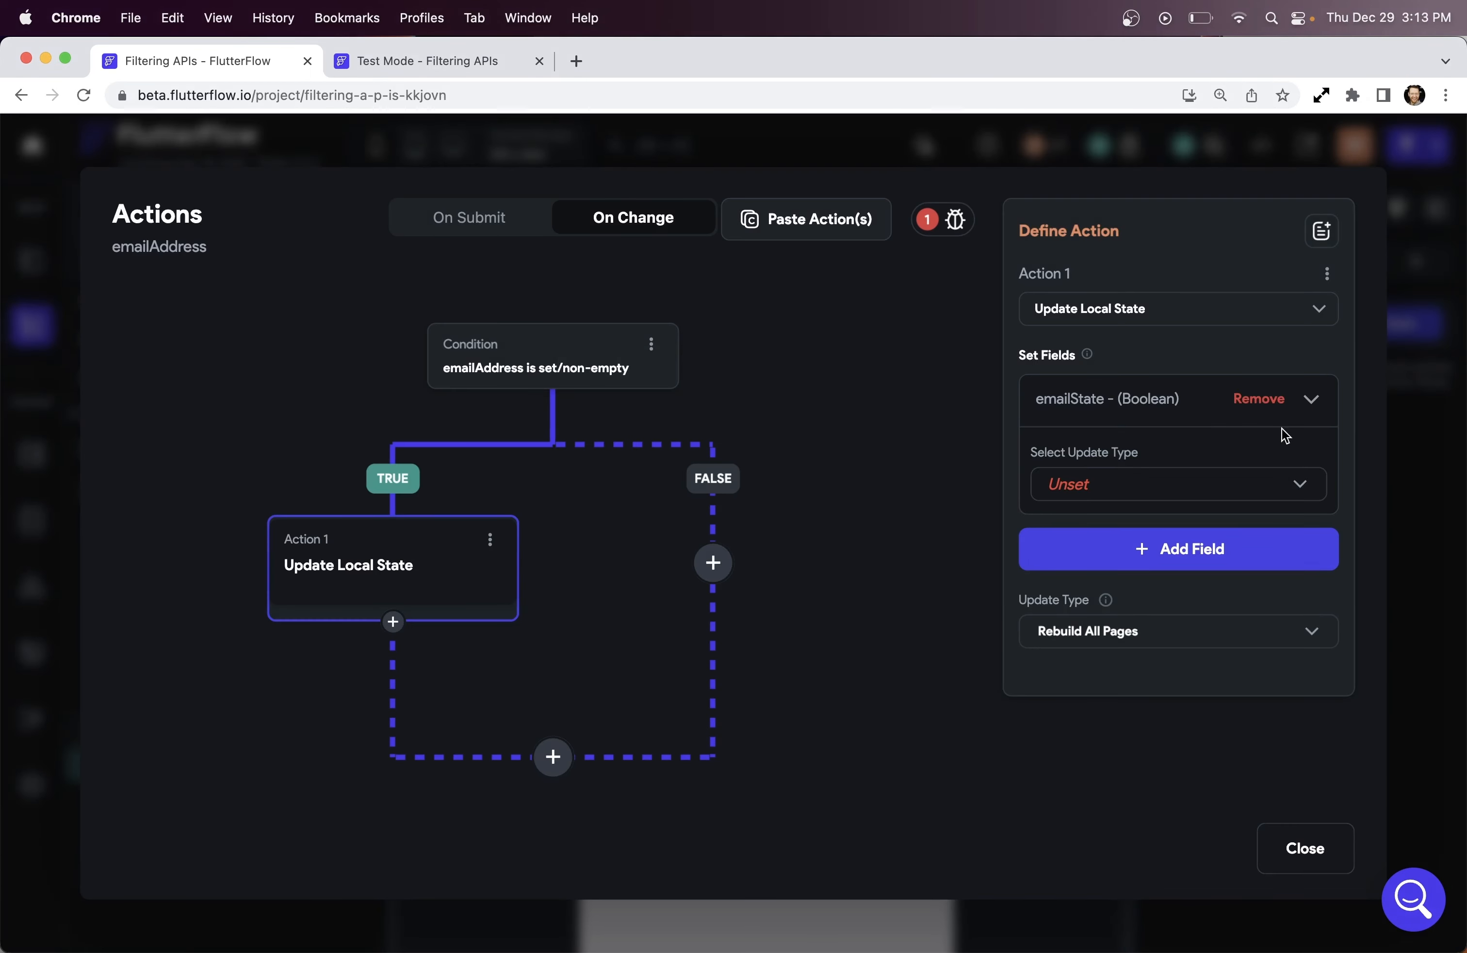
{"action": "left_click", "coordinate": [1199, 481]}
{"action": "left_click", "coordinate": [1152, 485]}
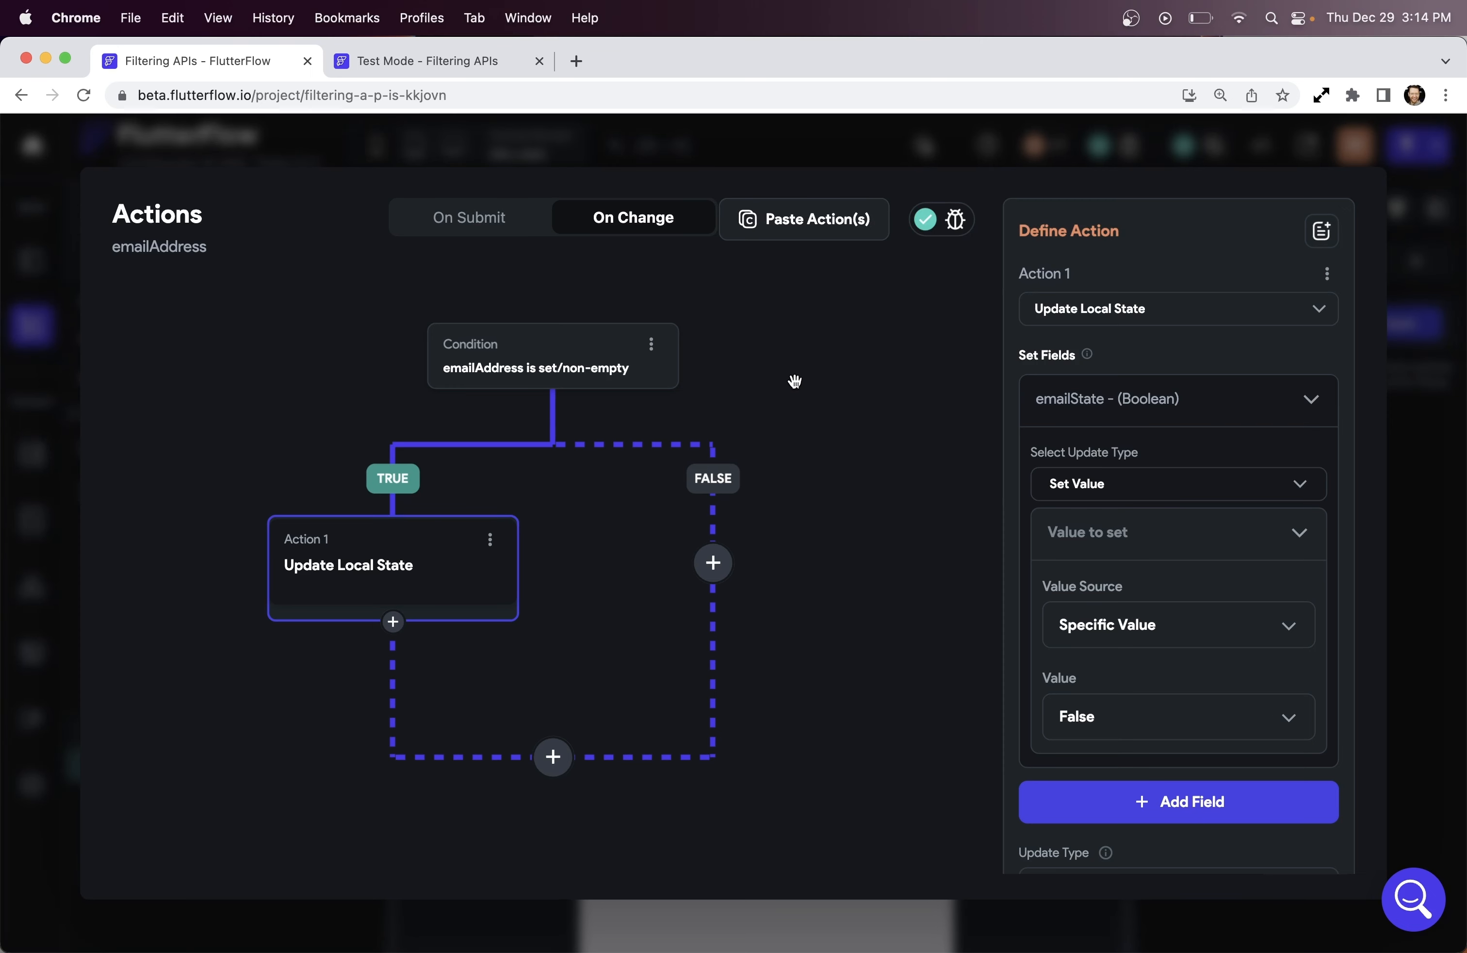
{"action": "scroll", "coordinate": [1137, 719], "scroll_direction": "down", "scroll_amount": 2}
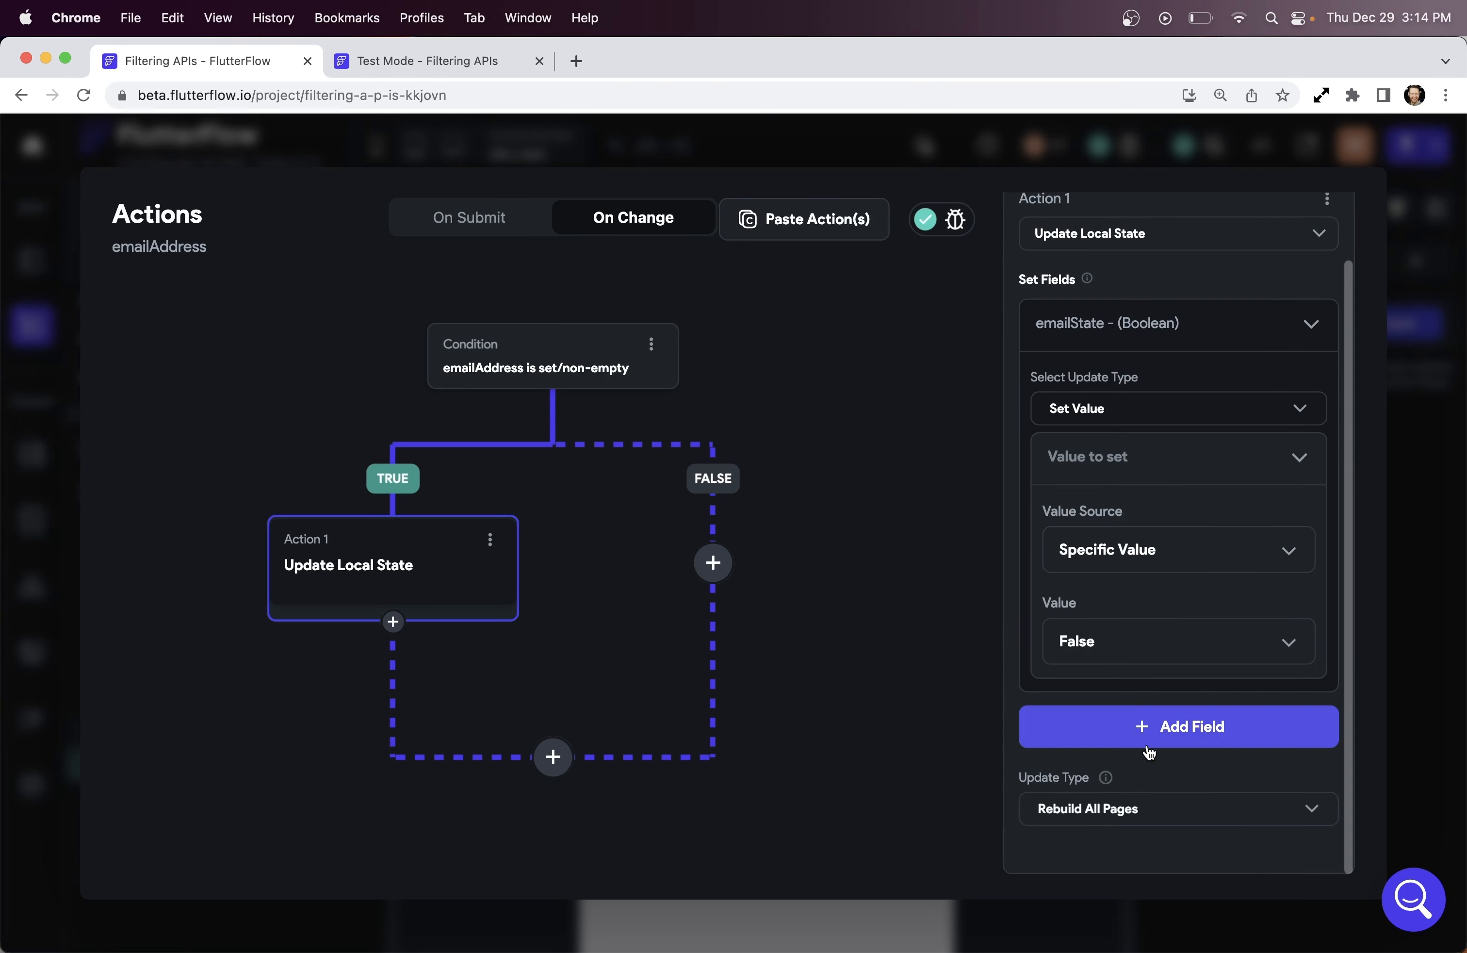
{"action": "left_click", "coordinate": [1166, 818]}
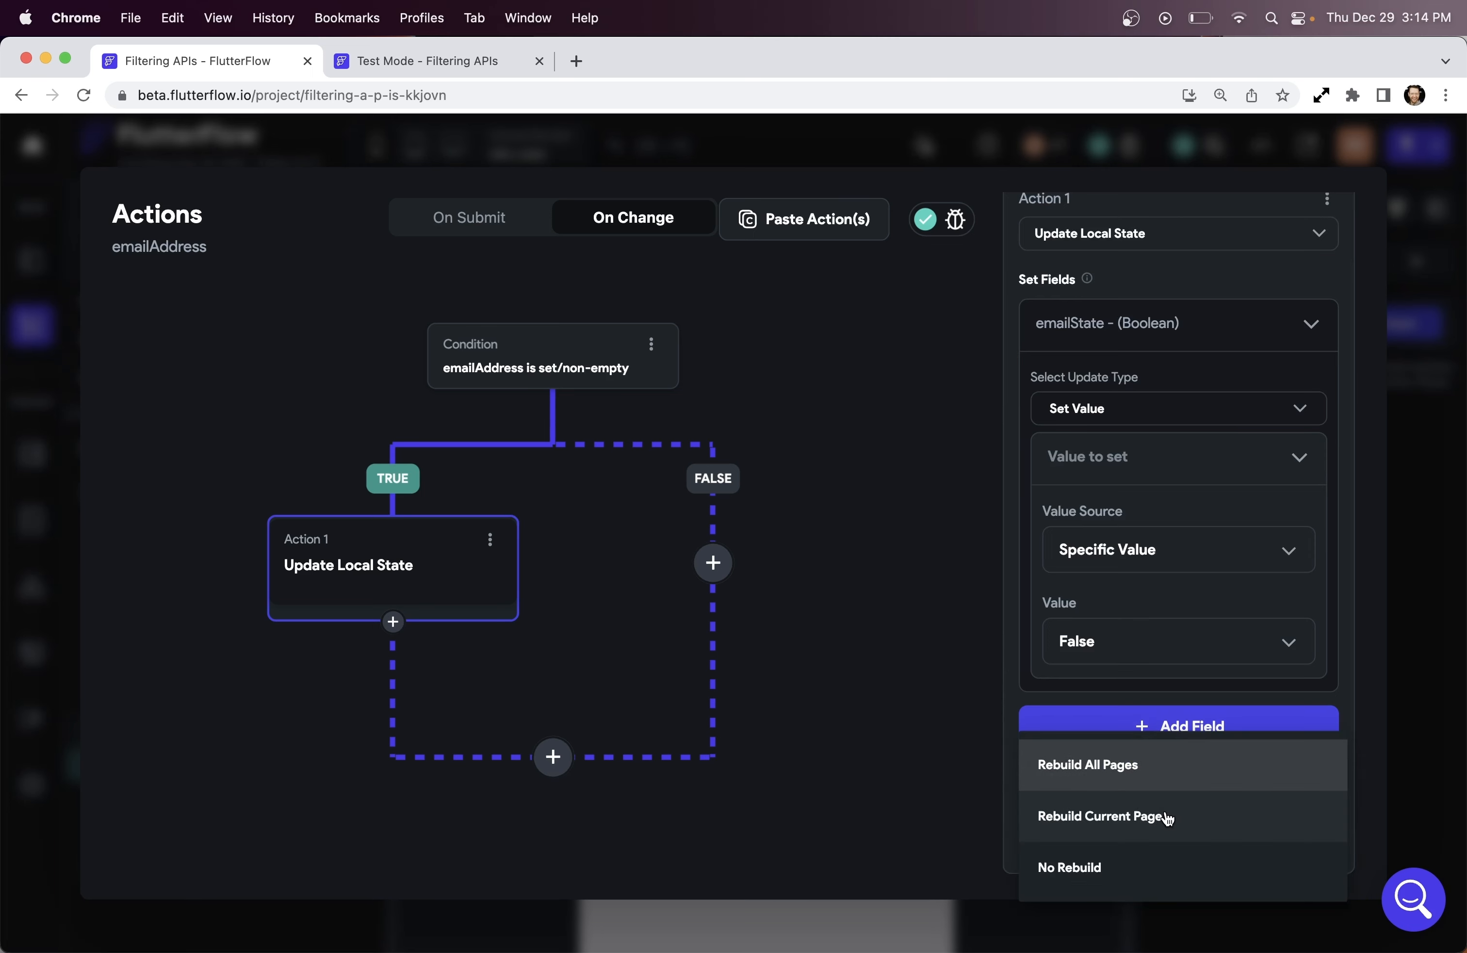
{"action": "left_click", "coordinate": [1188, 829]}
Copy that action onto the FALSE branch and change its emailState value to True
{"action": "left_click", "coordinate": [490, 540]}
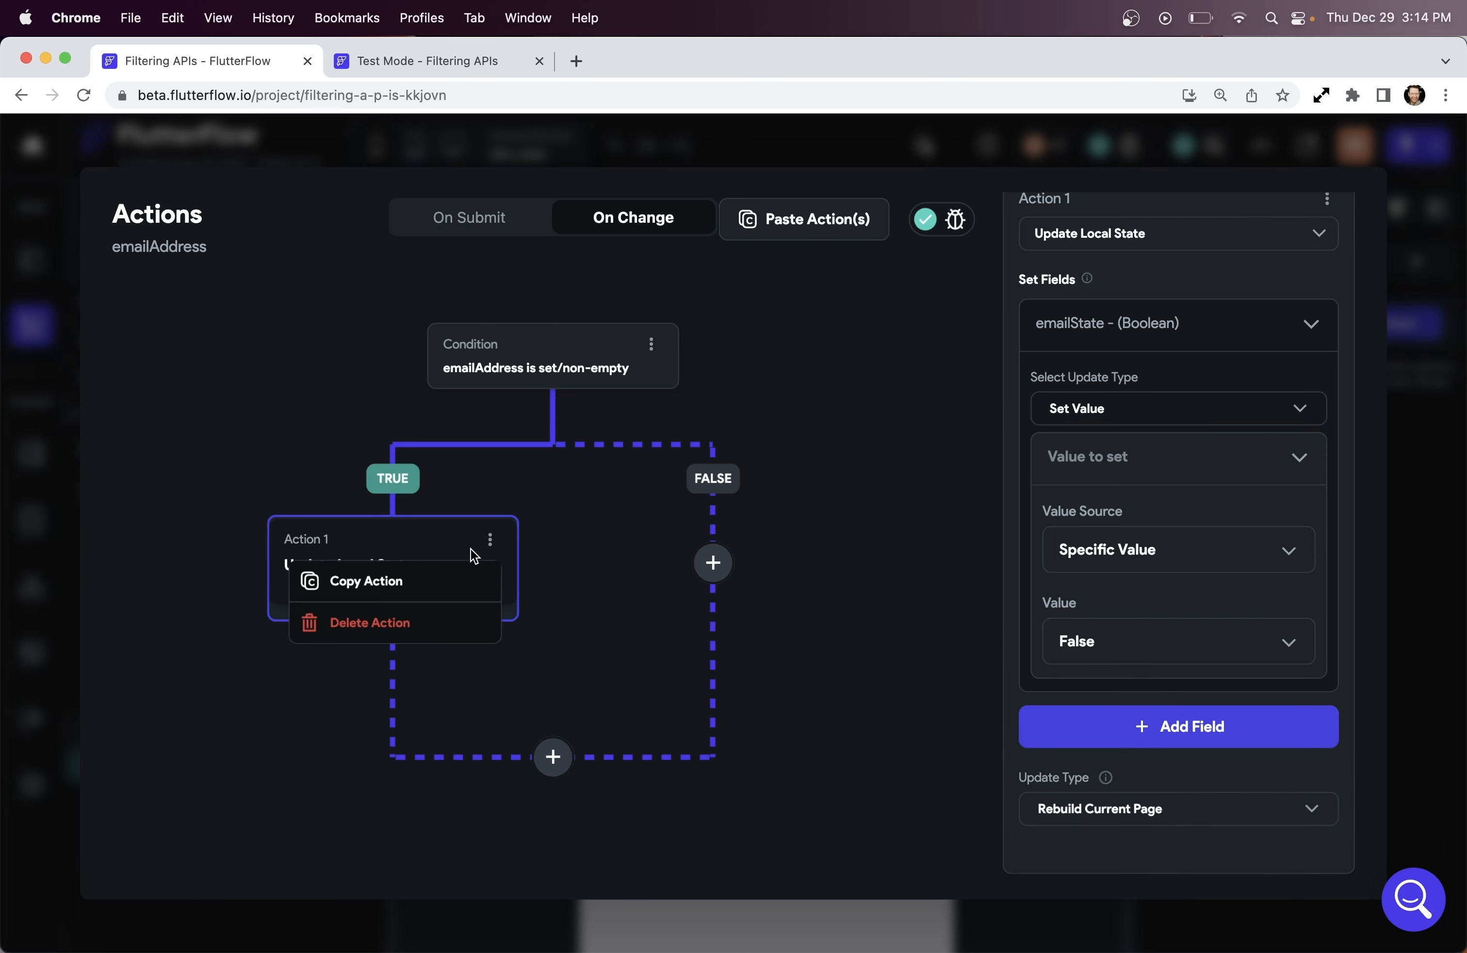
{"action": "left_click", "coordinate": [414, 588]}
{"action": "left_click", "coordinate": [714, 562]}
{"action": "left_click", "coordinate": [739, 715]}
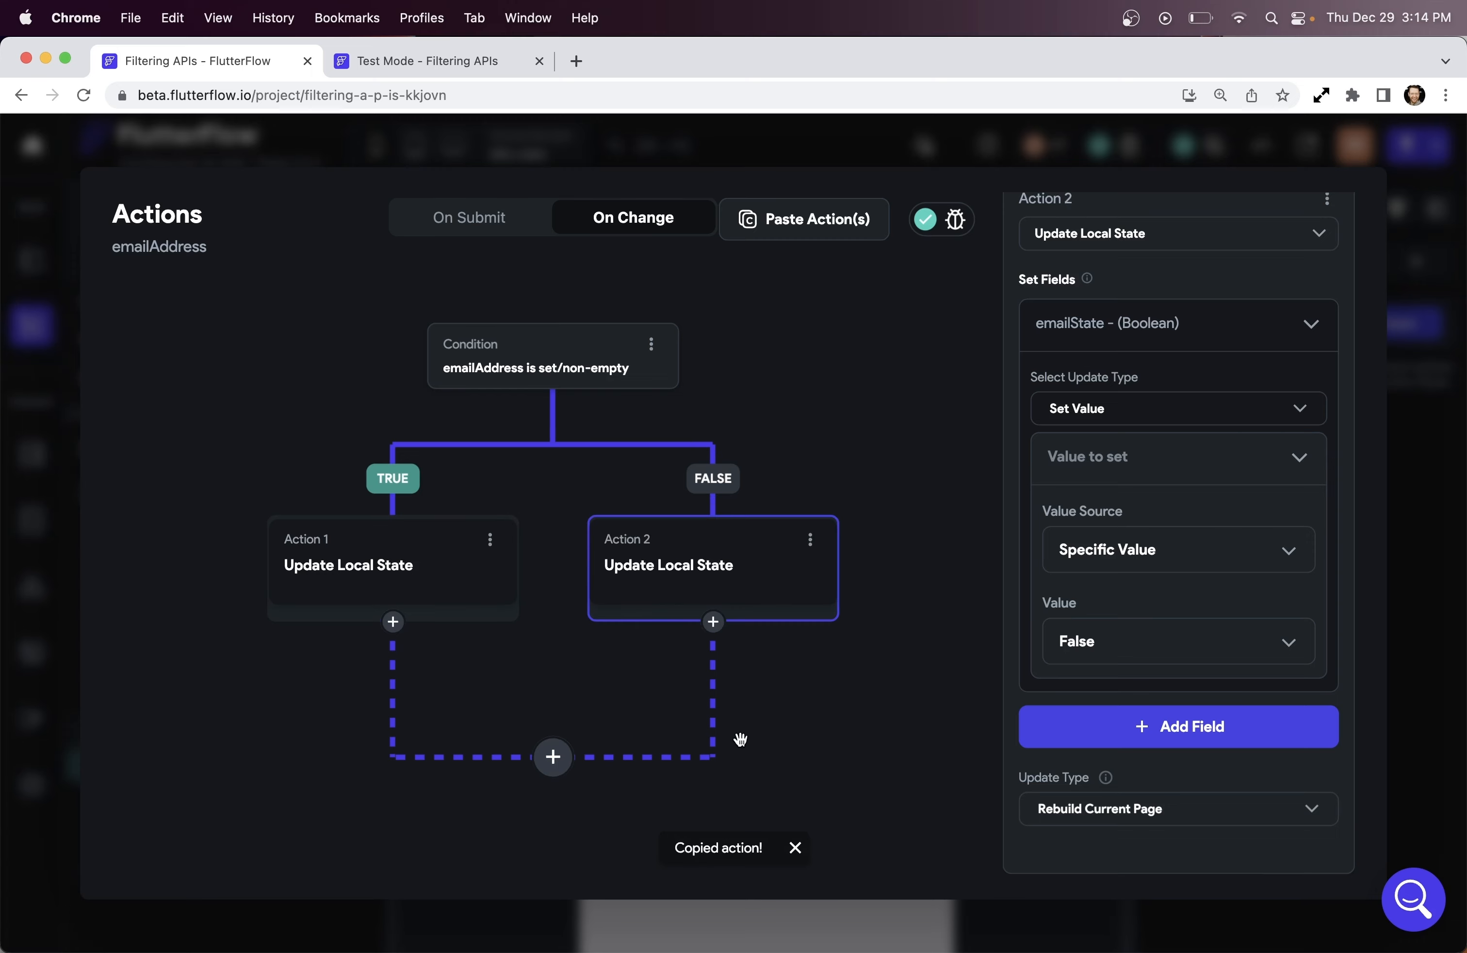
{"action": "left_click", "coordinate": [1220, 643]}
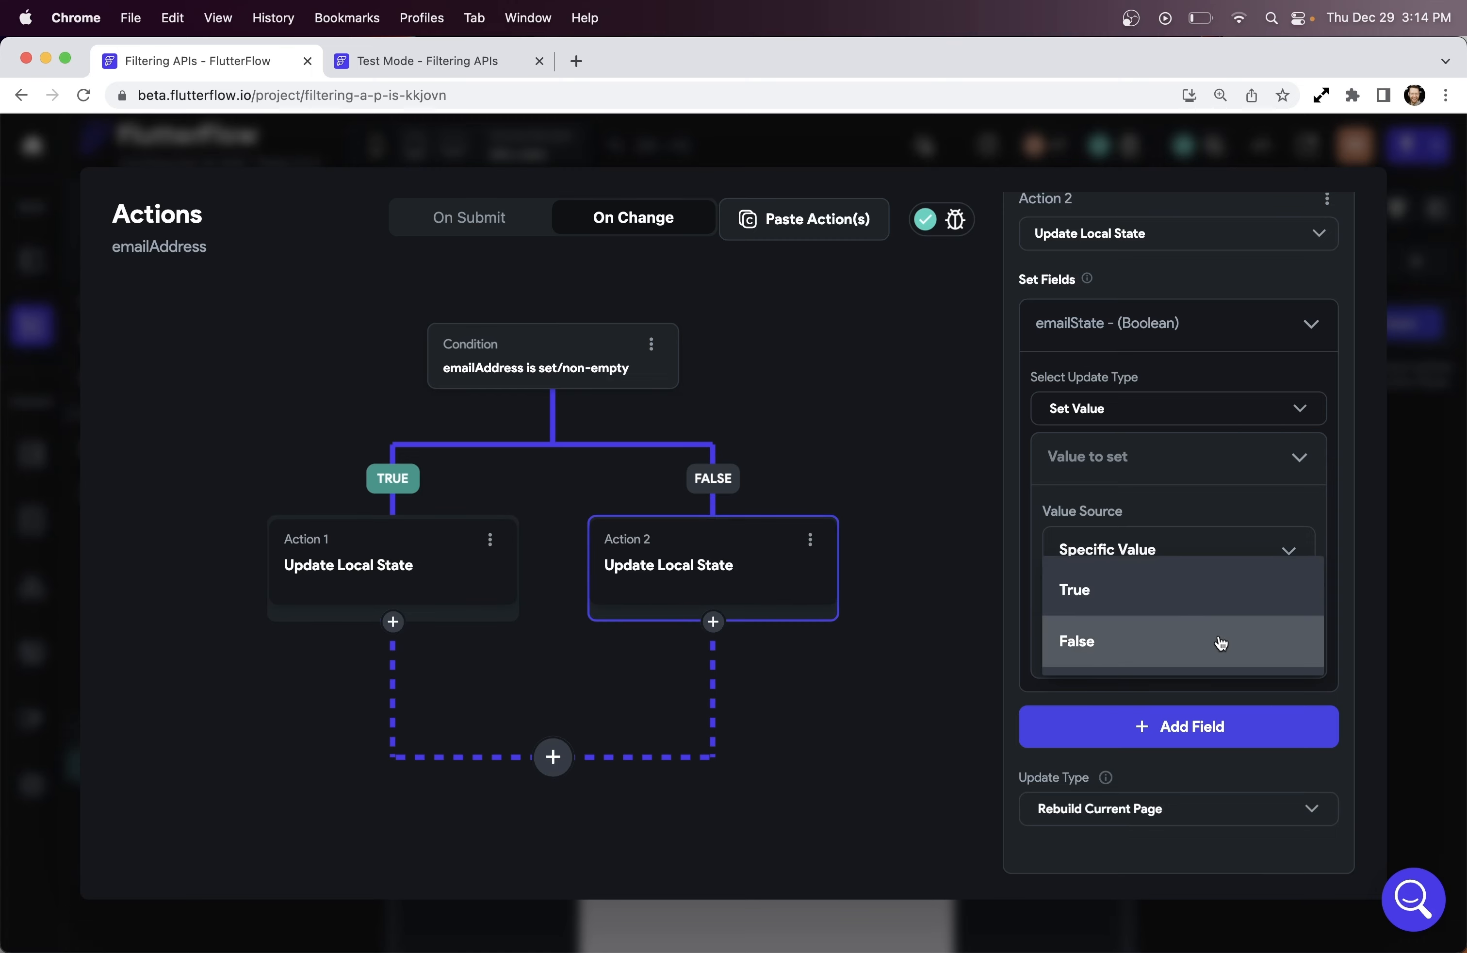
{"action": "left_click", "coordinate": [1171, 603]}
{"action": "left_click", "coordinate": [1125, 149]}
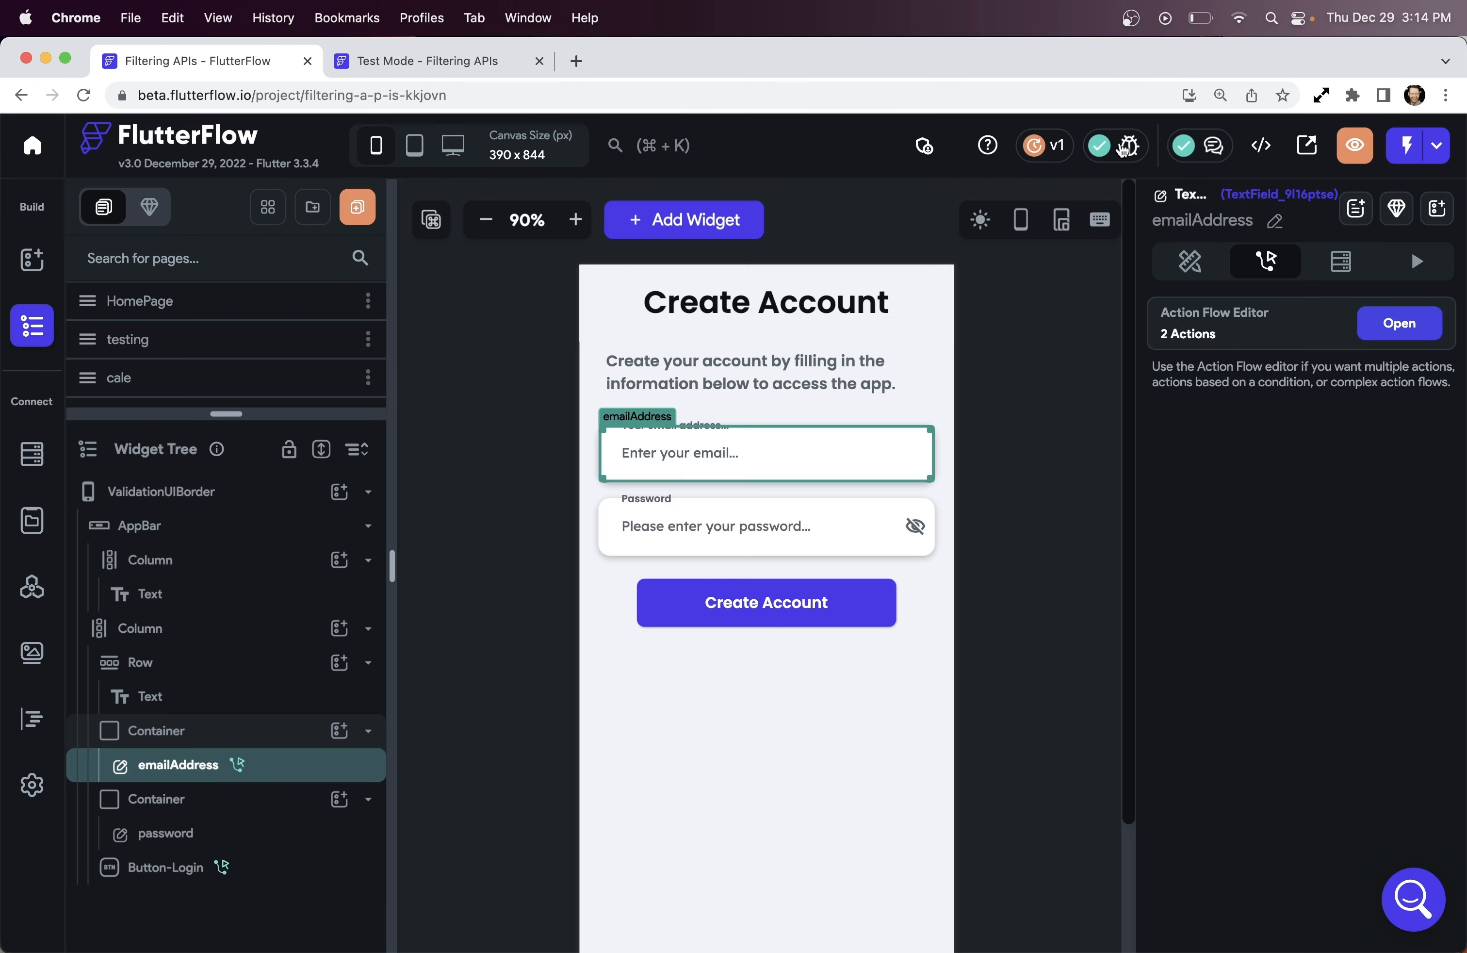
{"action": "left_click", "coordinate": [427, 61]}
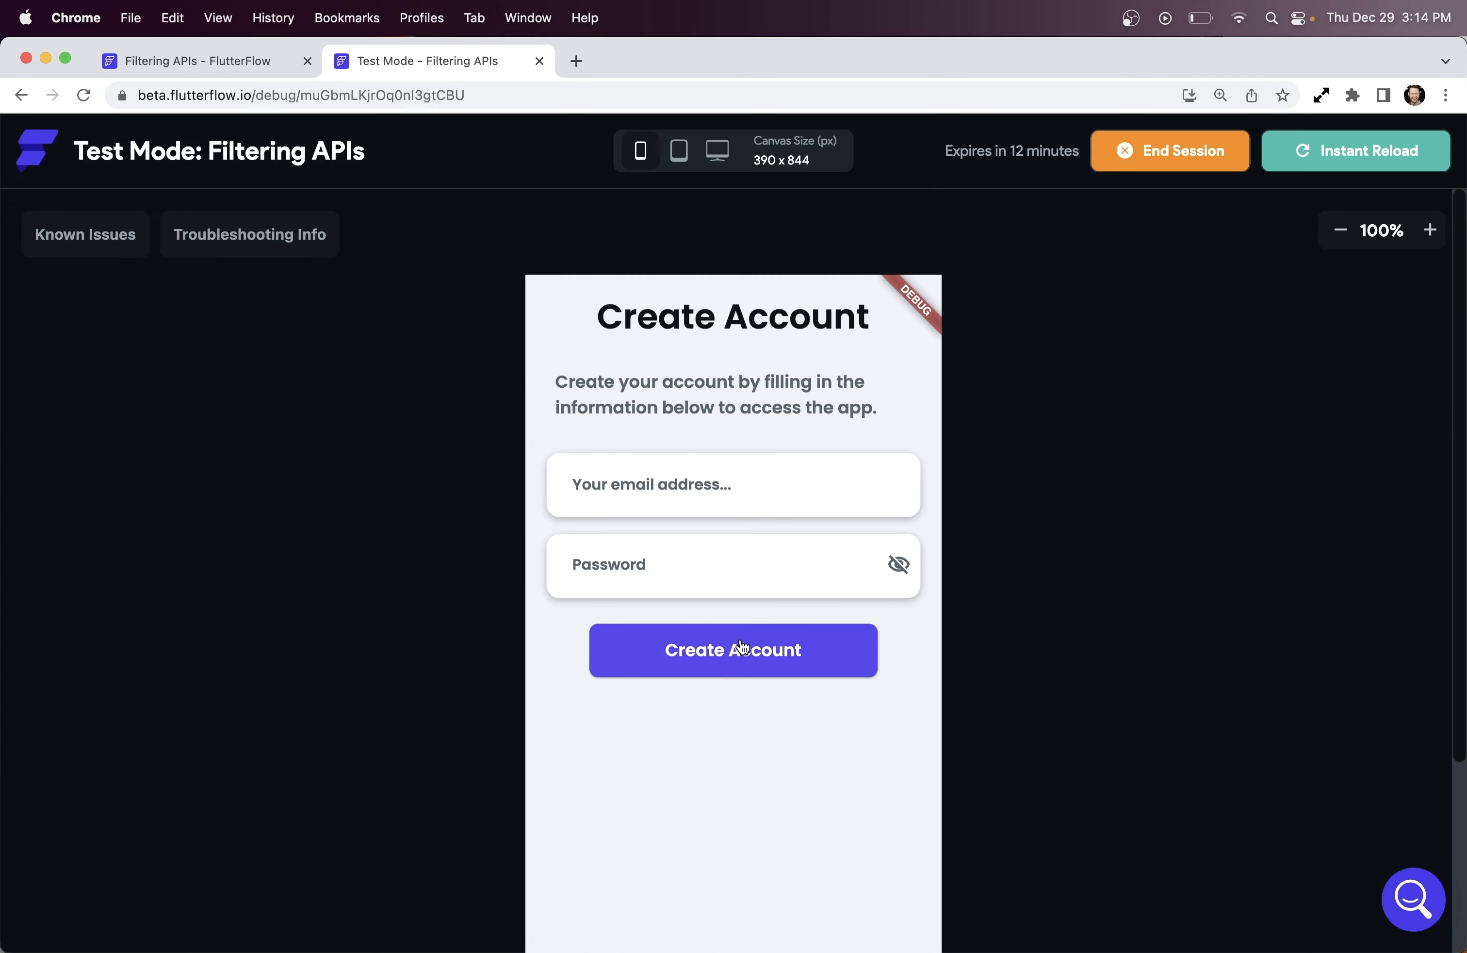
{"action": "left_click", "coordinate": [743, 650]}
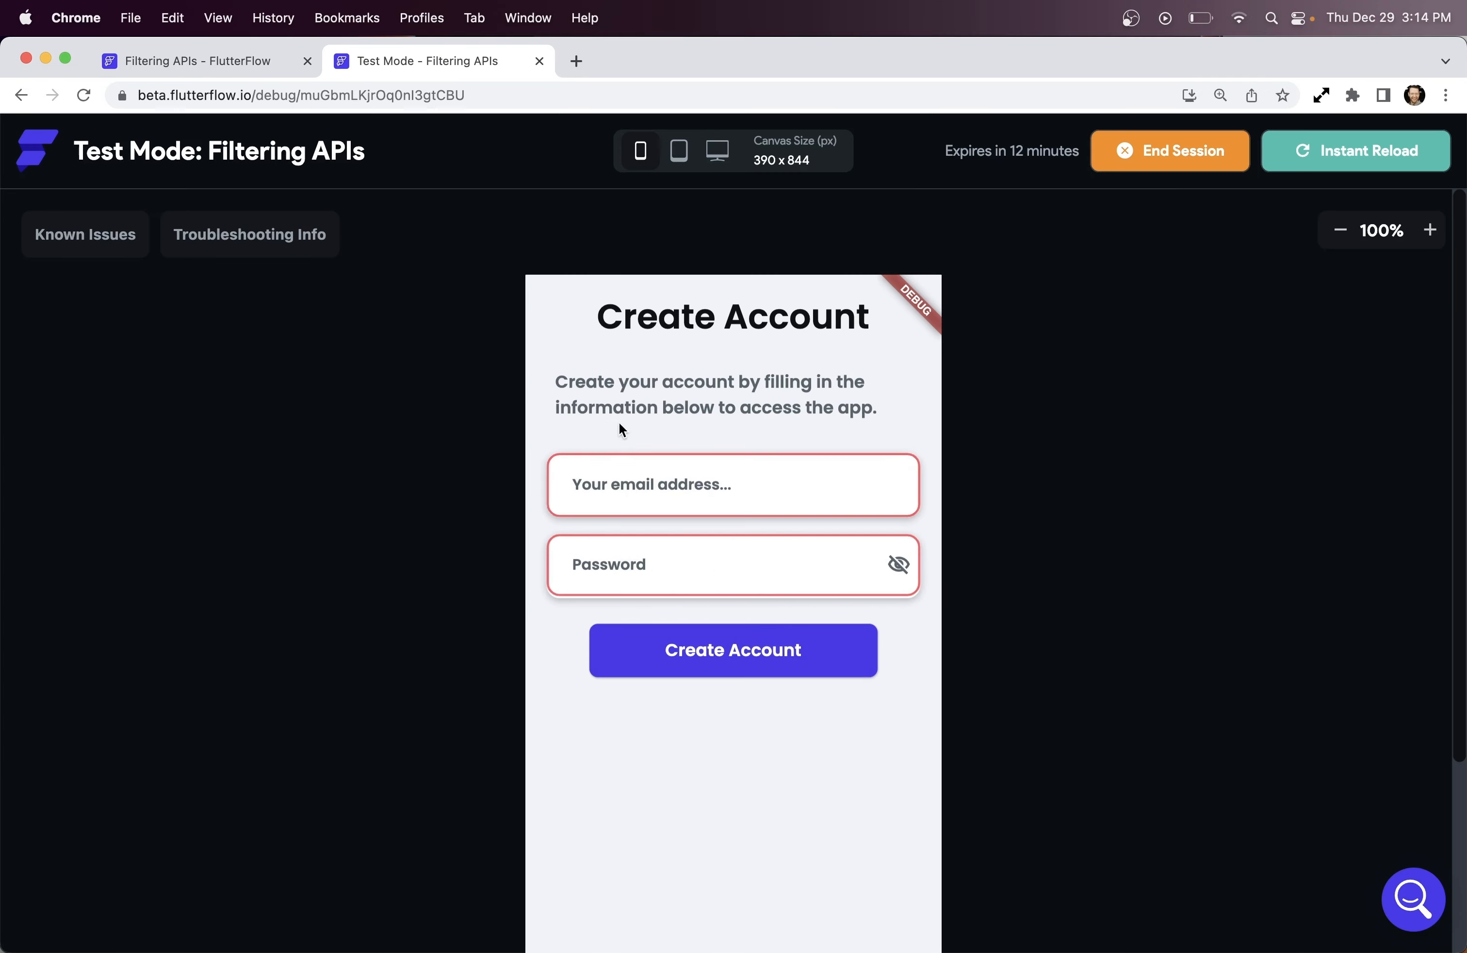
{"action": "left_click", "coordinate": [609, 482]}
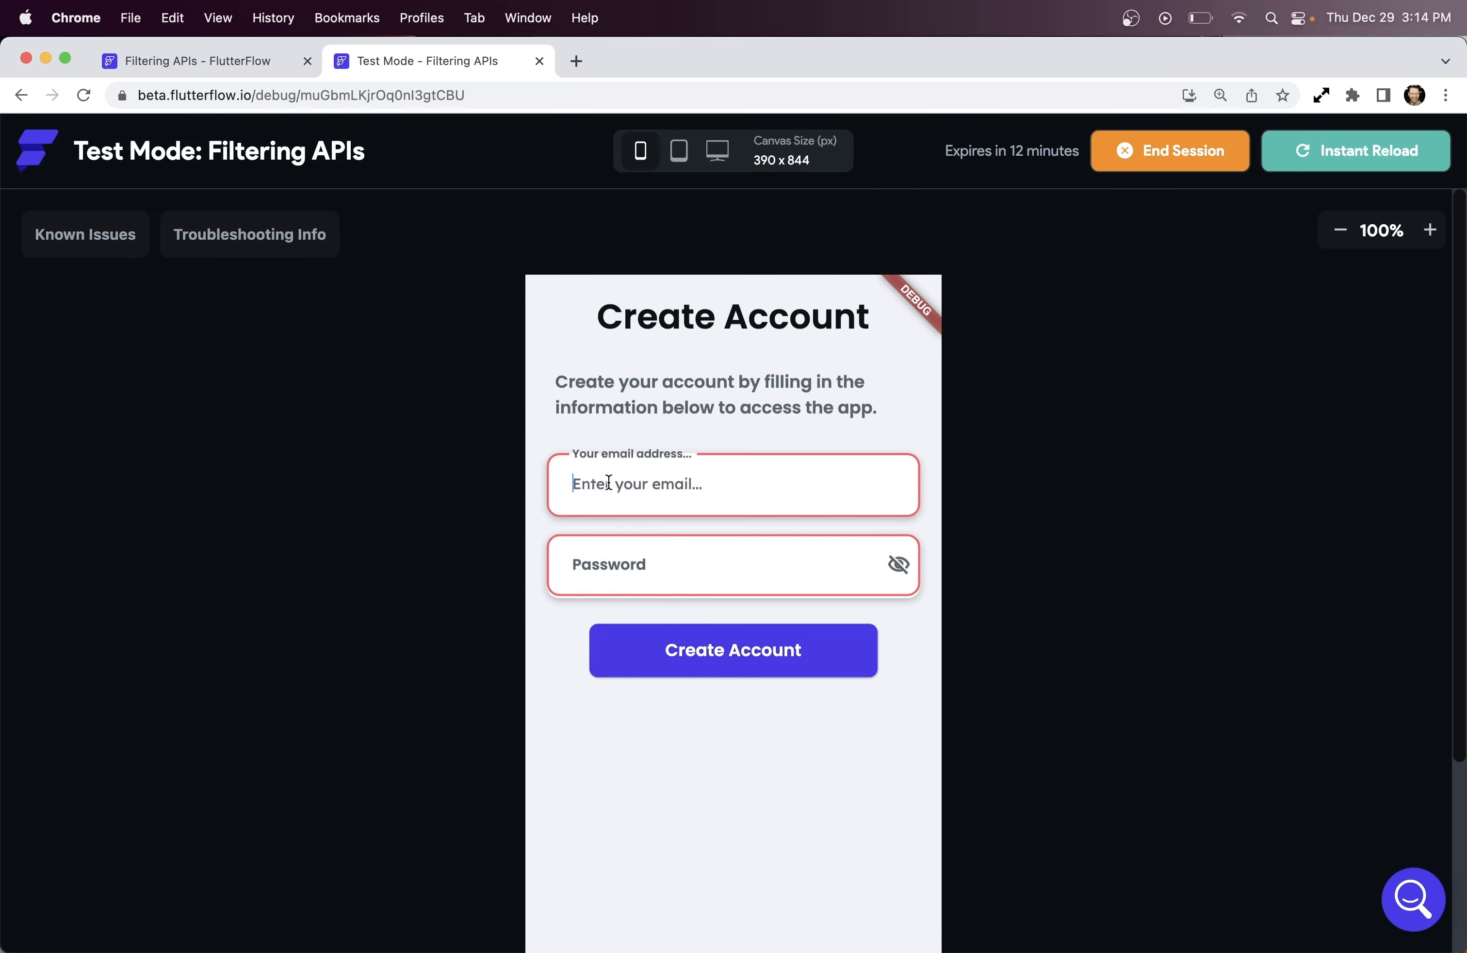
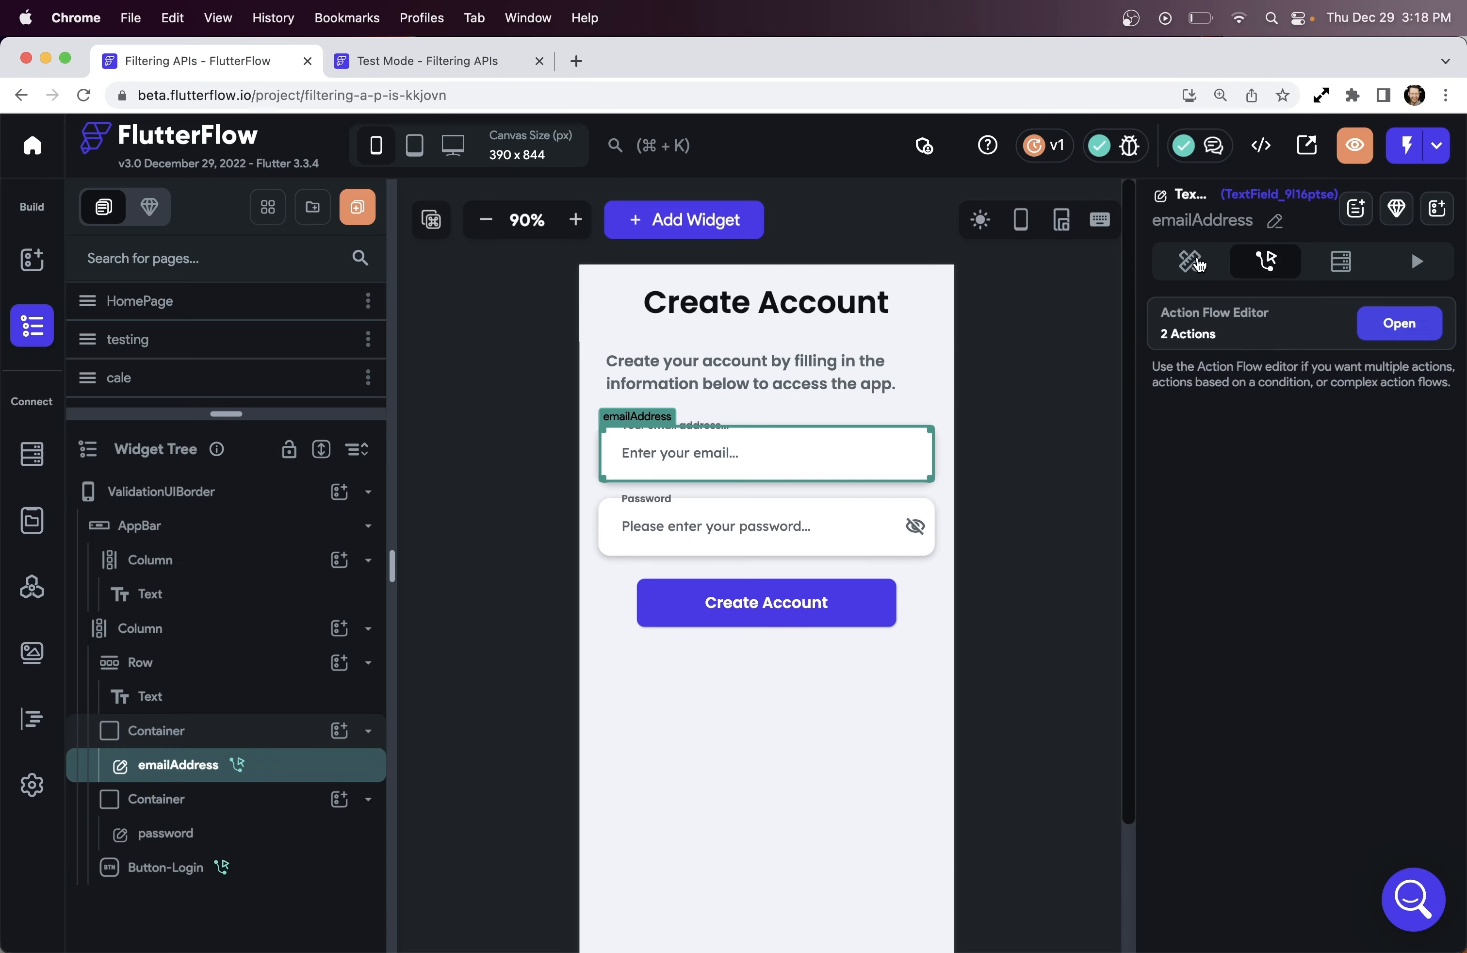
Review the email field's On Change action flow, then close the Action Flow Editor
{"action": "left_click", "coordinate": [1199, 263]}
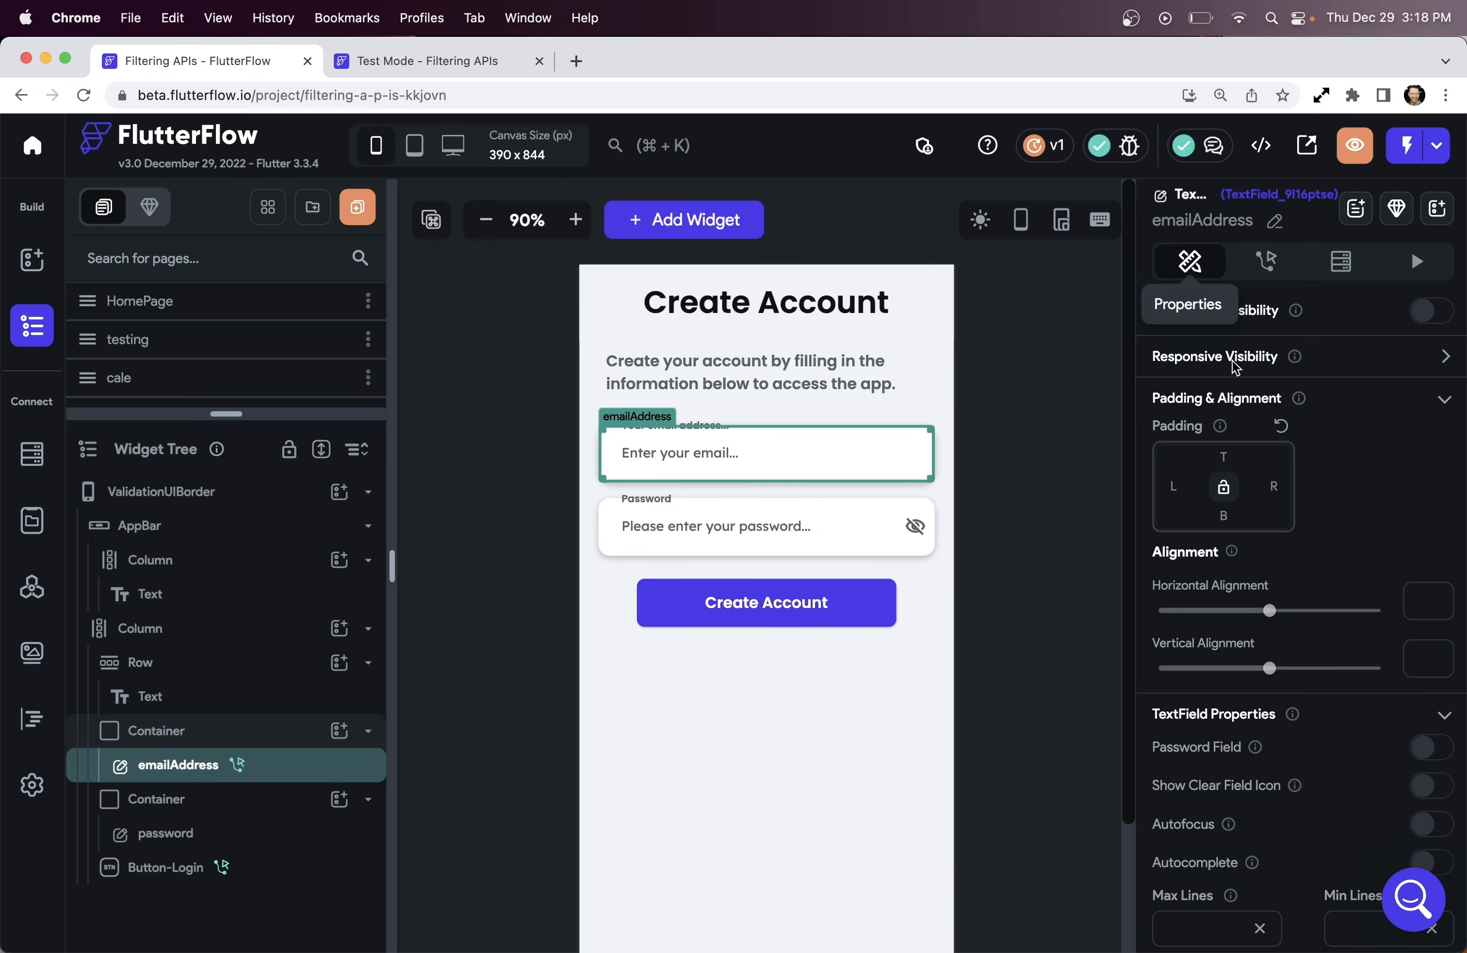
{"action": "scroll", "coordinate": [1357, 495], "scroll_direction": "down", "scroll_amount": 5}
{"action": "scroll", "coordinate": [1357, 495], "scroll_direction": "down", "scroll_amount": 2}
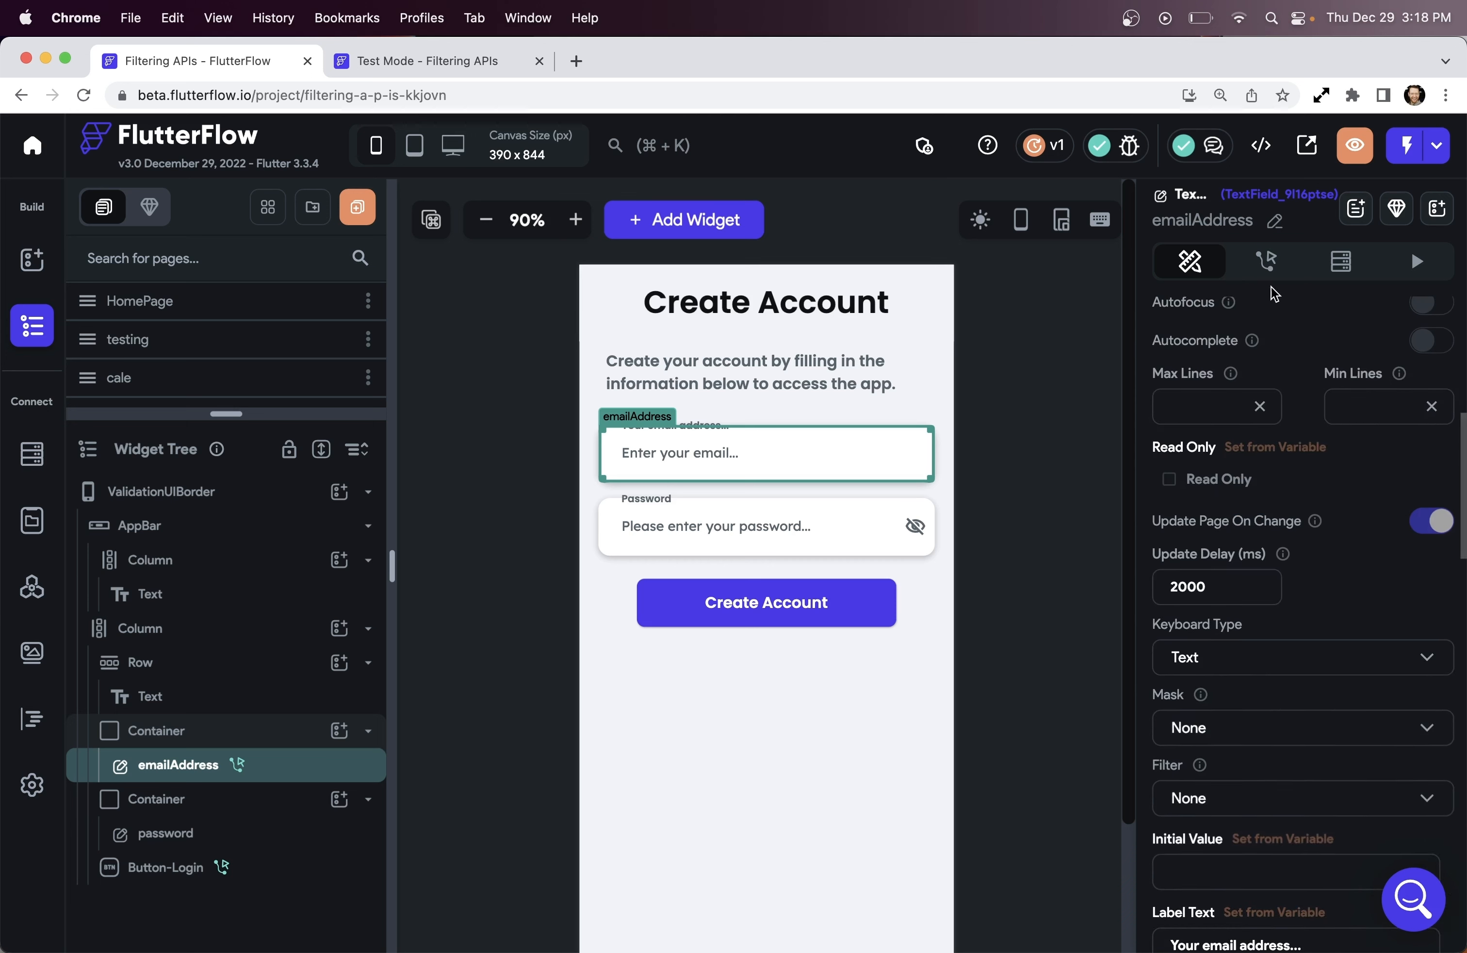
{"action": "left_click", "coordinate": [1263, 269]}
{"action": "left_click", "coordinate": [1400, 323]}
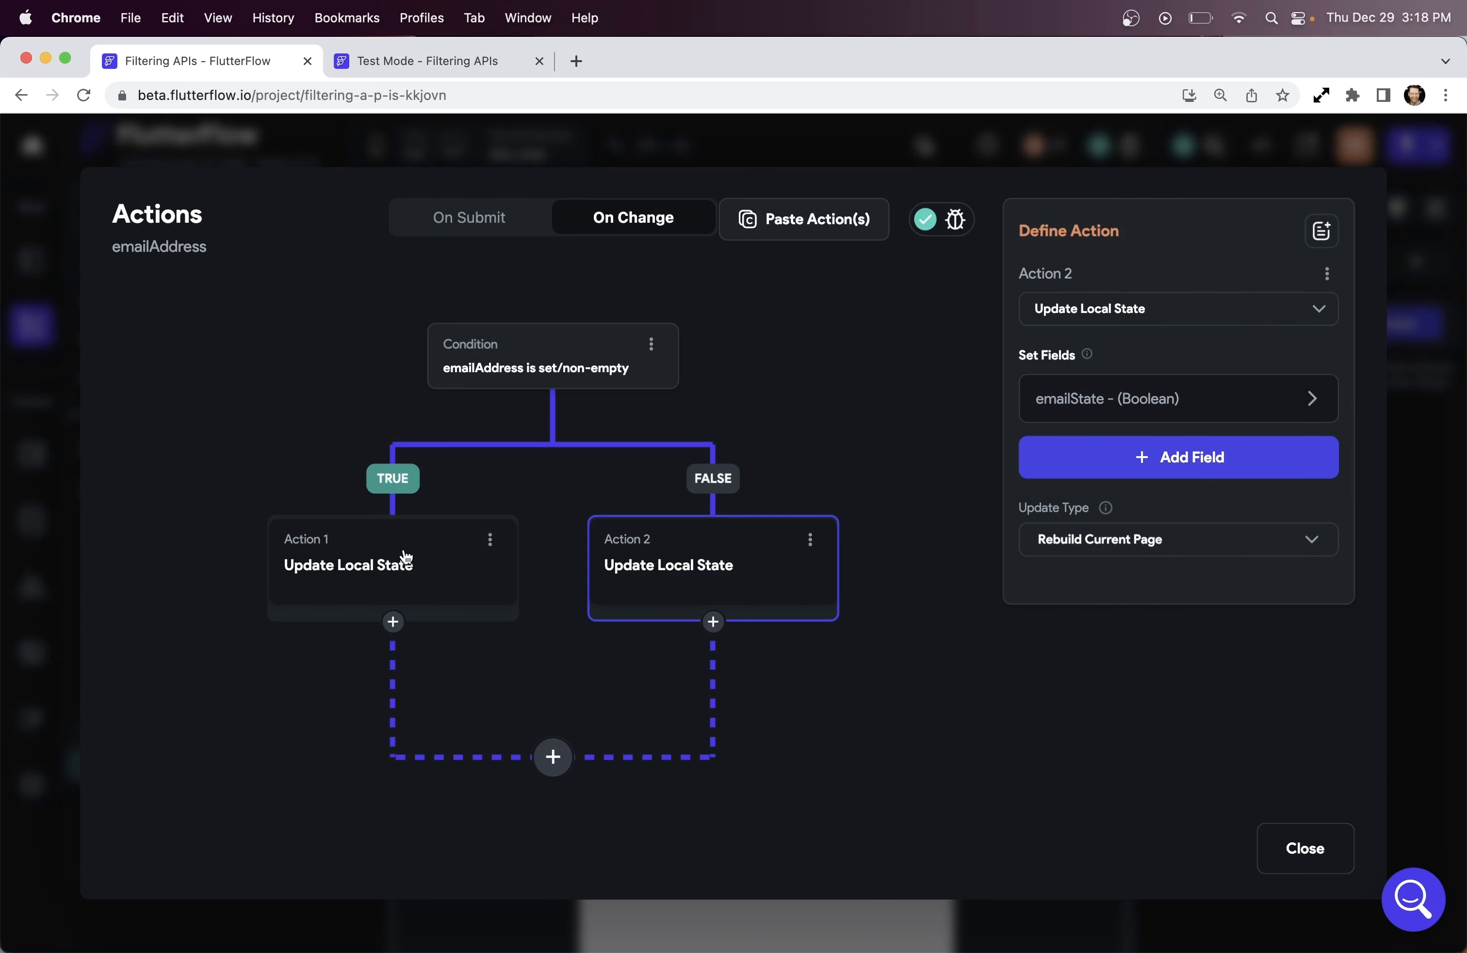
{"action": "left_click", "coordinate": [1289, 850]}
Change the email field's Update Delay from 2000 ms to 100 ms
{"action": "left_click", "coordinate": [1190, 260]}
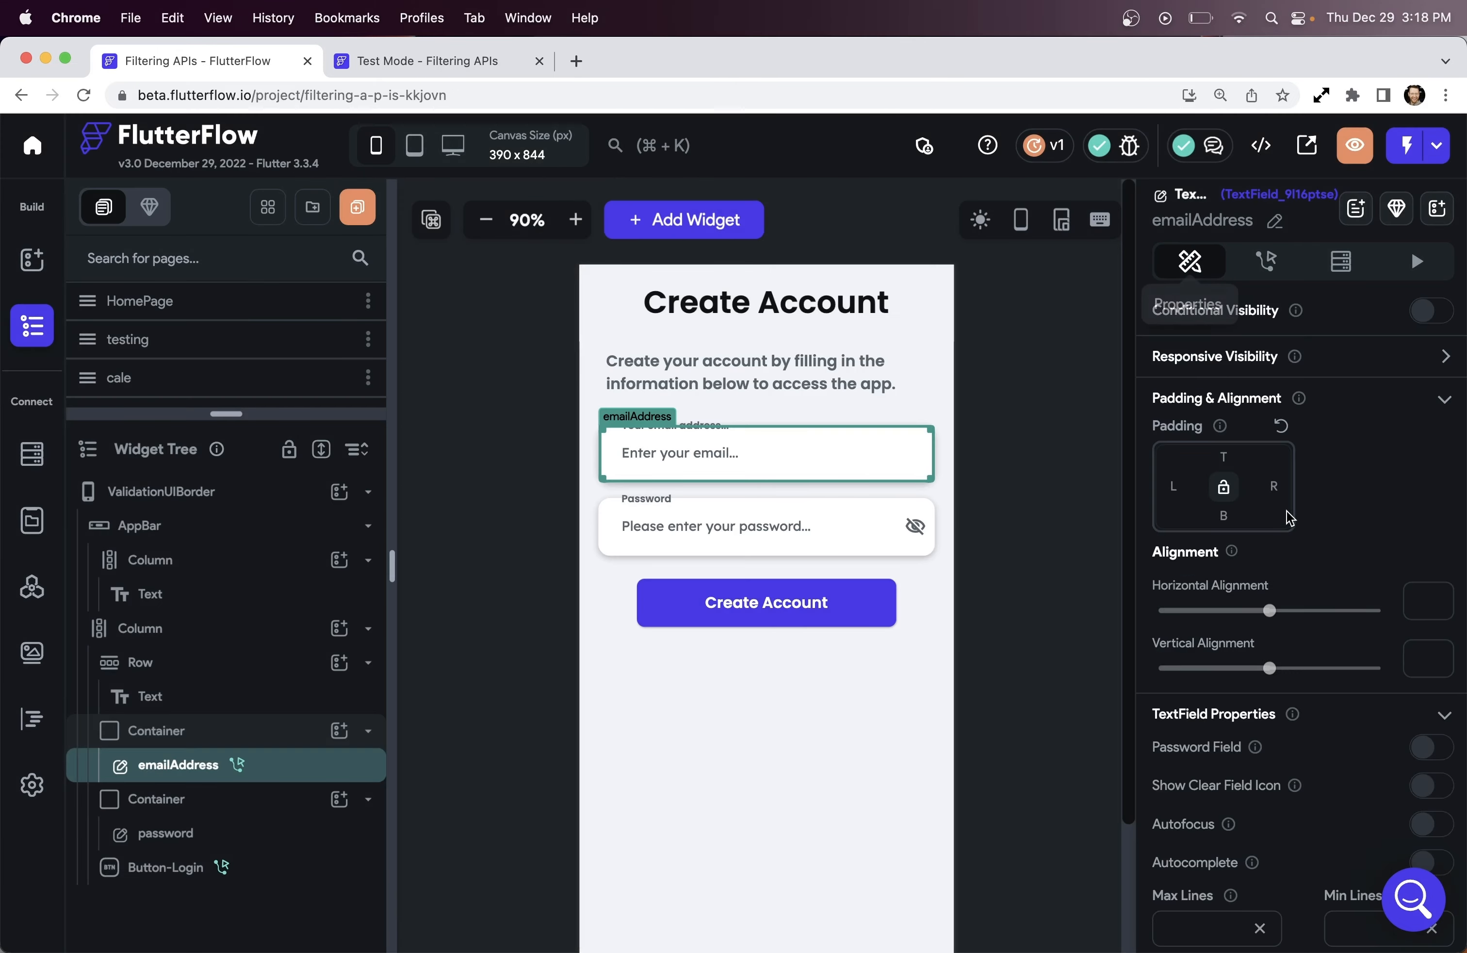
{"action": "scroll", "coordinate": [1289, 521], "scroll_direction": "down", "scroll_amount": 3}
{"action": "scroll", "coordinate": [1289, 521], "scroll_direction": "down", "scroll_amount": 5}
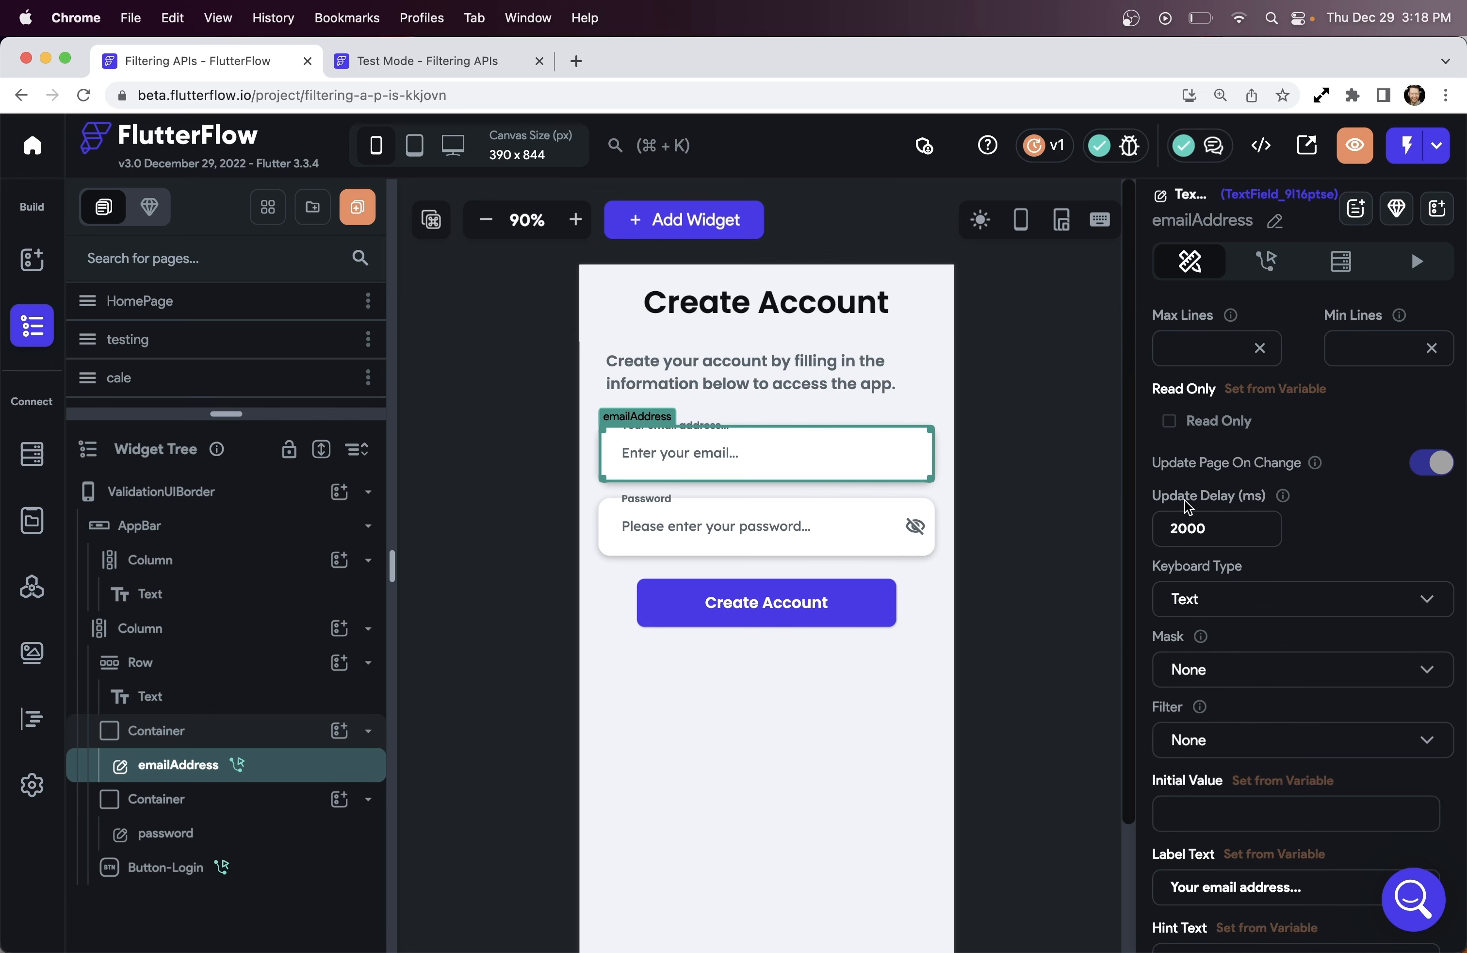
{"action": "left_click_drag", "start_coordinate": [1191, 530], "coordinate": [1127, 535]}
{"action": "key", "text": "BackSpace"}
{"action": "type", "text": "1"}
{"action": "left_click", "coordinate": [488, 62]}
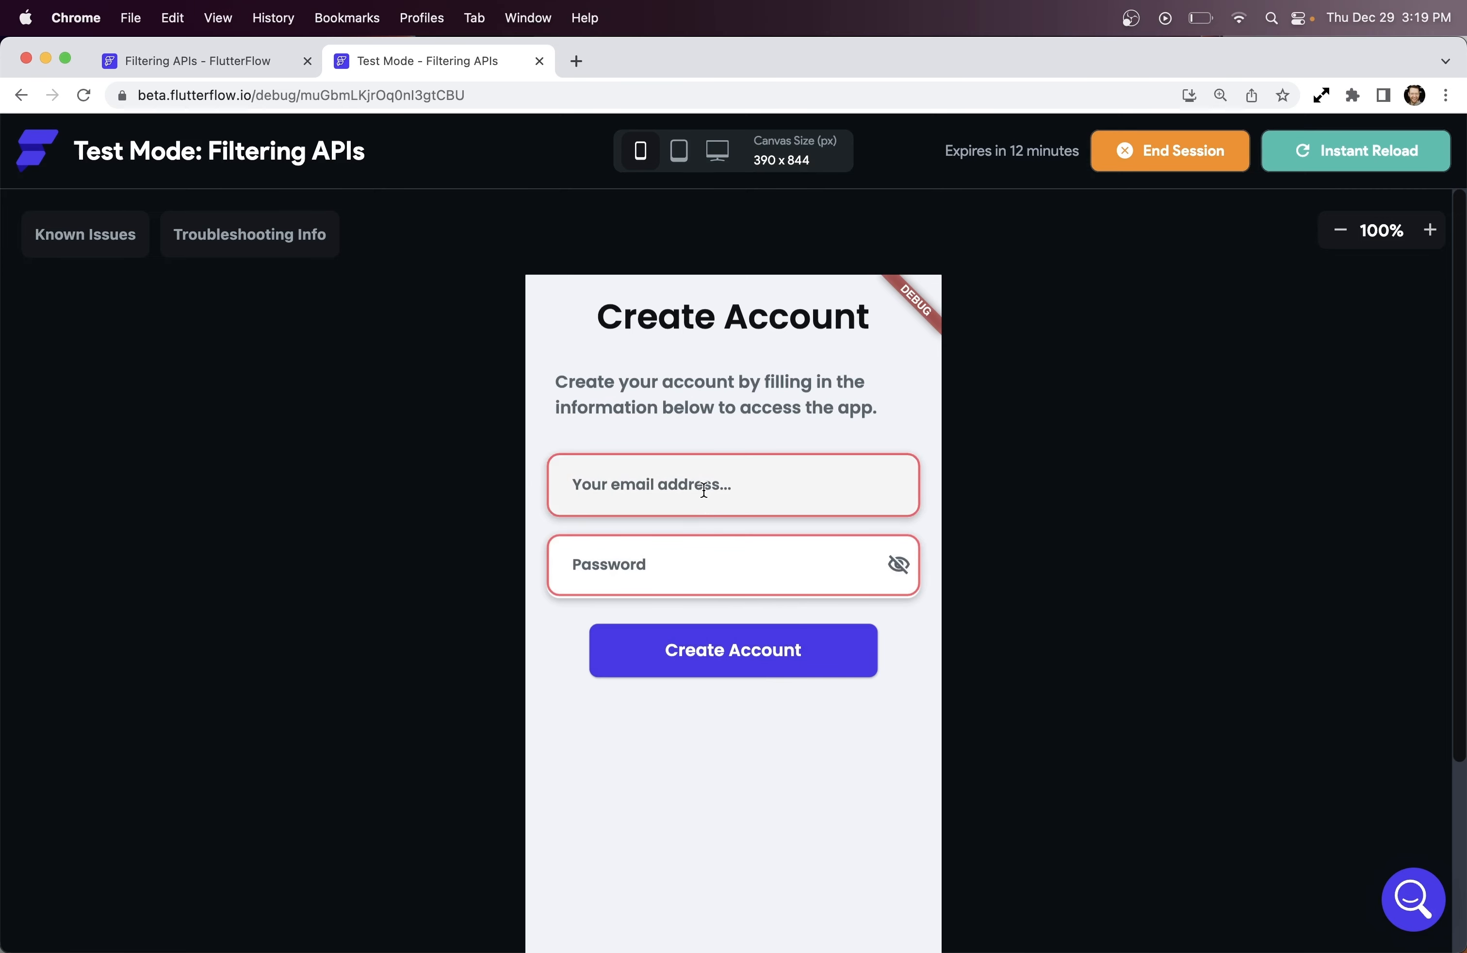
{"action": "left_click", "coordinate": [704, 489]}
{"action": "type", "text": "john"}
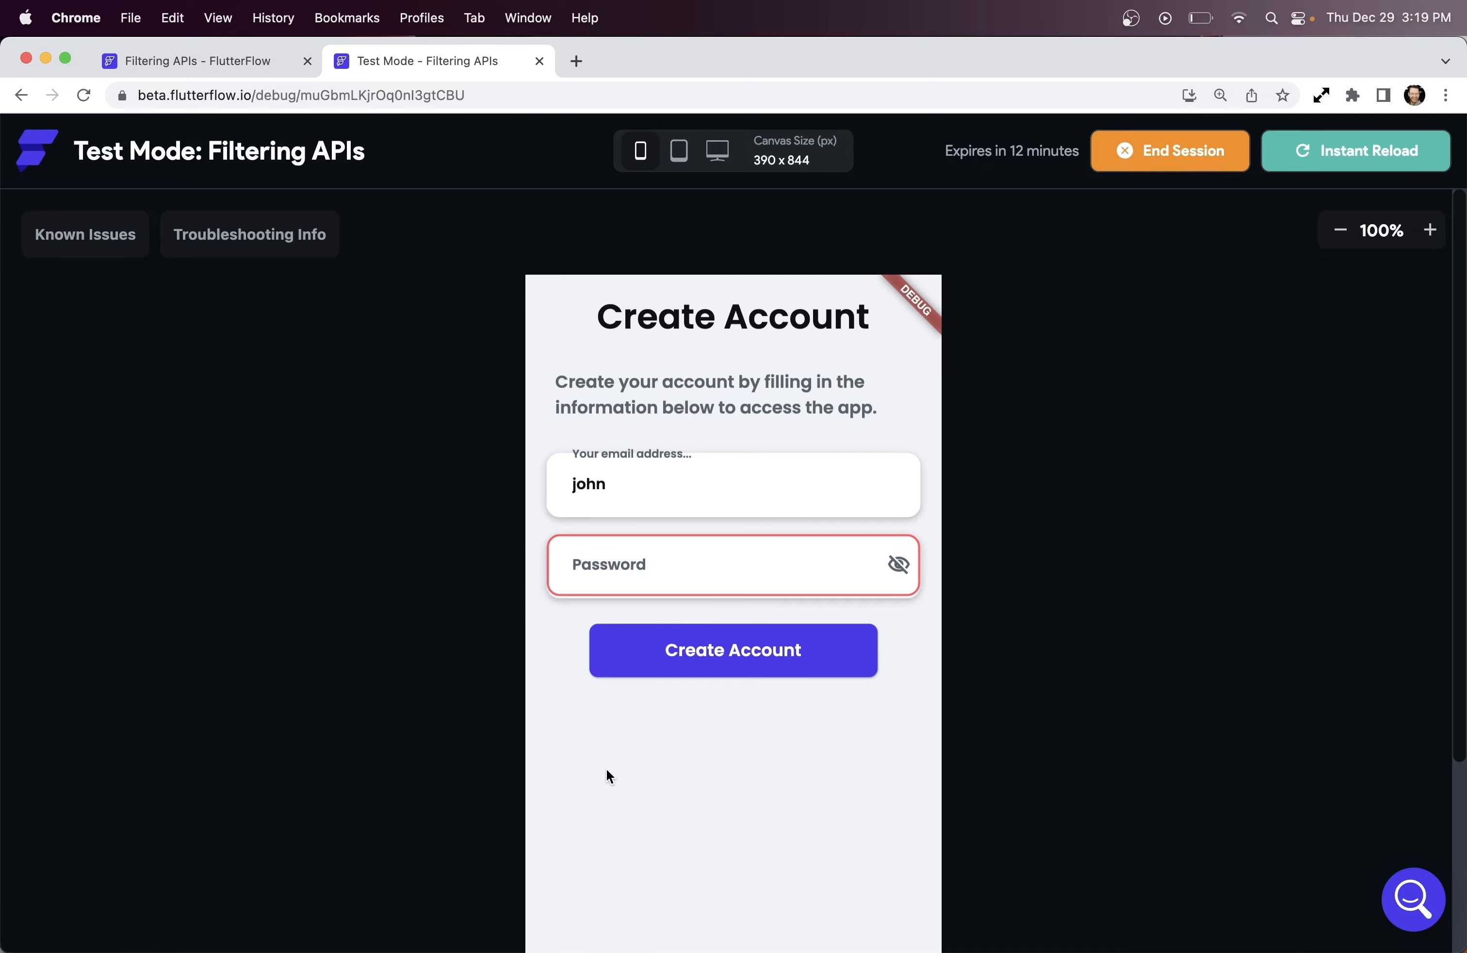
{"action": "left_click", "coordinate": [263, 62]}
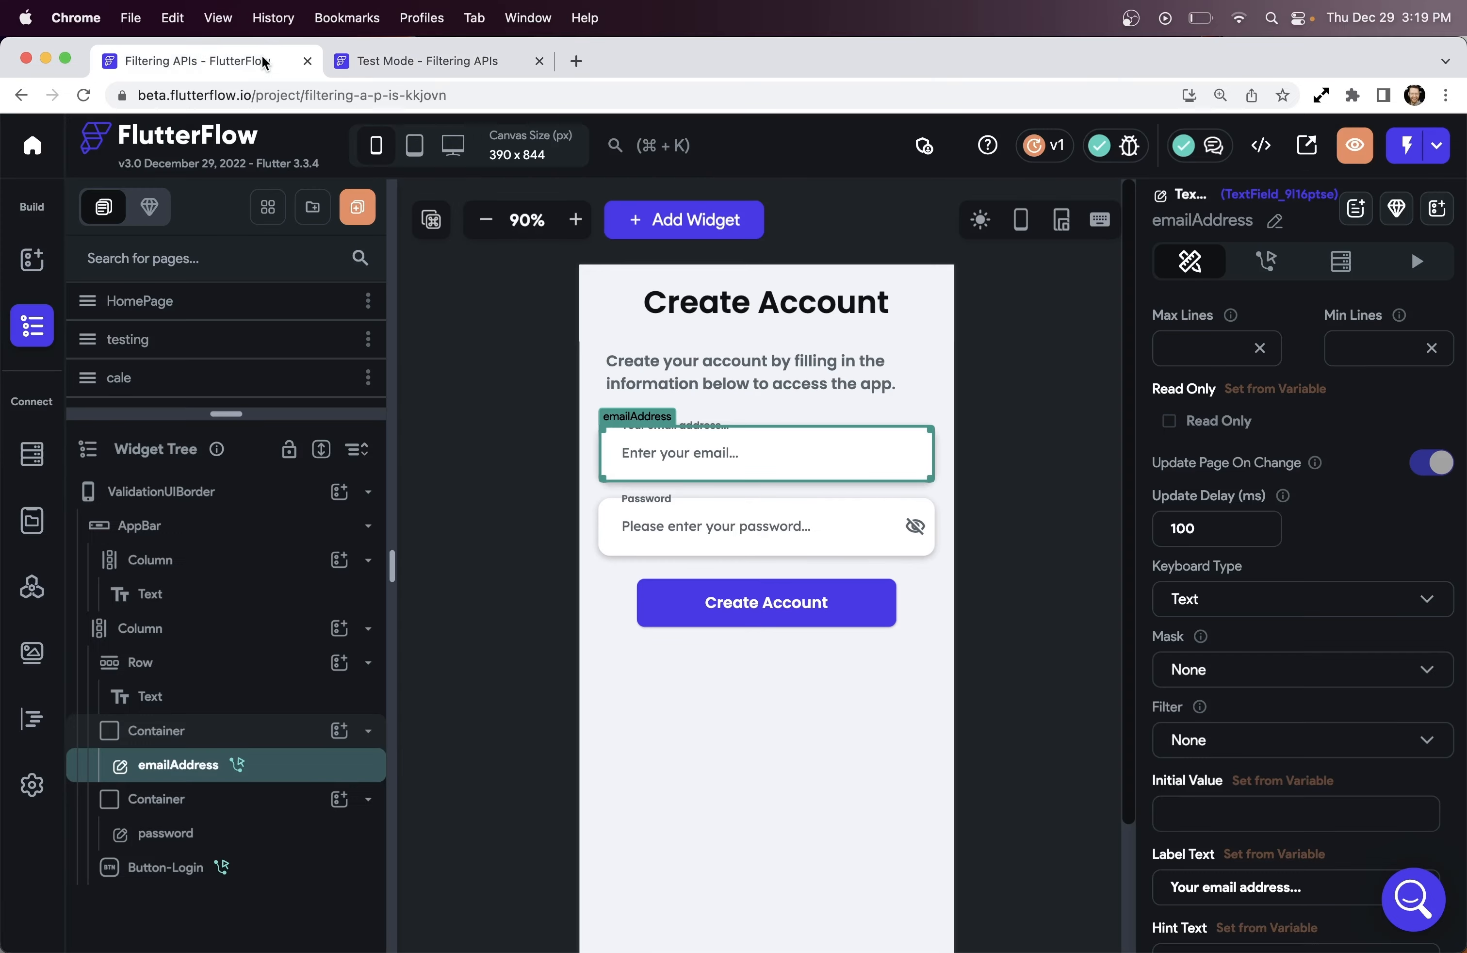
Copy the emailAddress field's conditional On Change action flow
{"action": "left_click", "coordinate": [696, 534]}
{"action": "left_click", "coordinate": [1259, 272]}
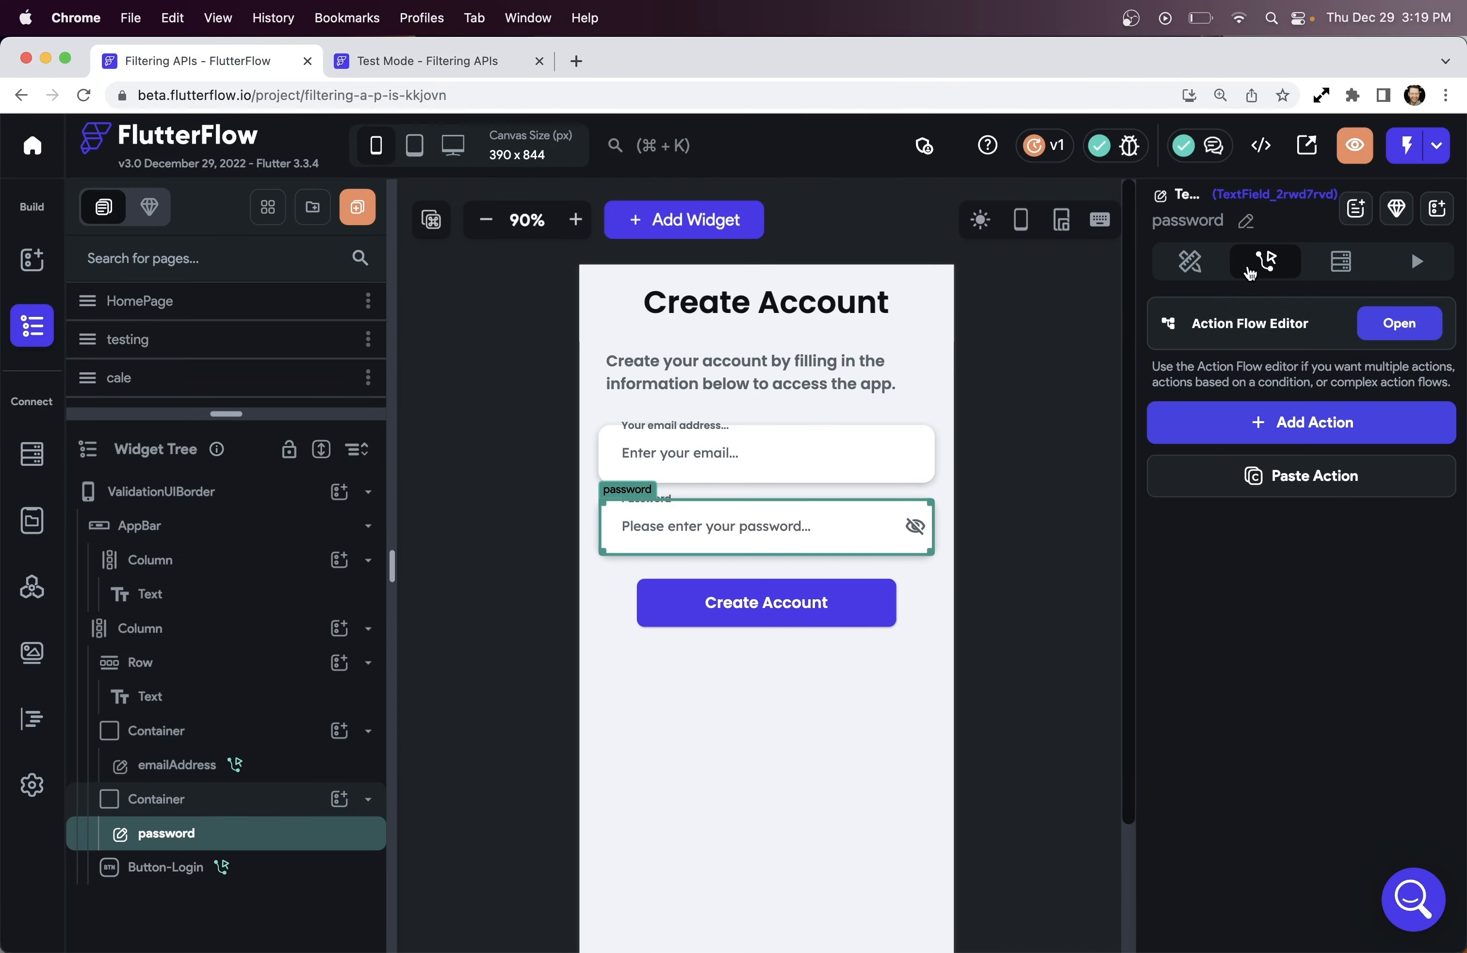
{"action": "left_click", "coordinate": [789, 479]}
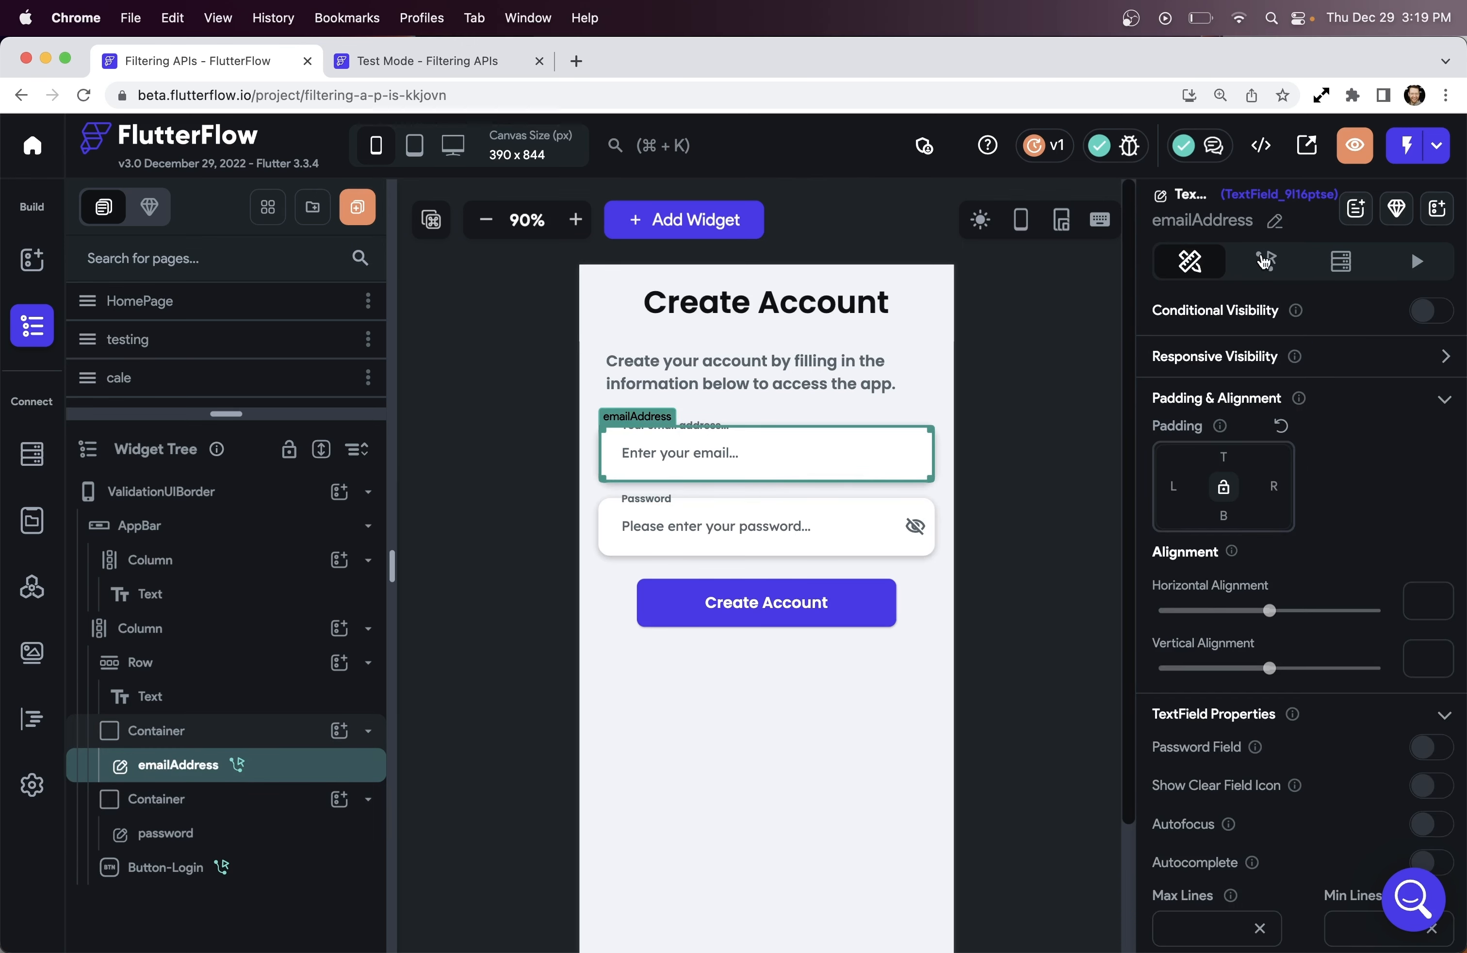
{"action": "left_click", "coordinate": [1259, 257]}
{"action": "left_click", "coordinate": [1369, 320]}
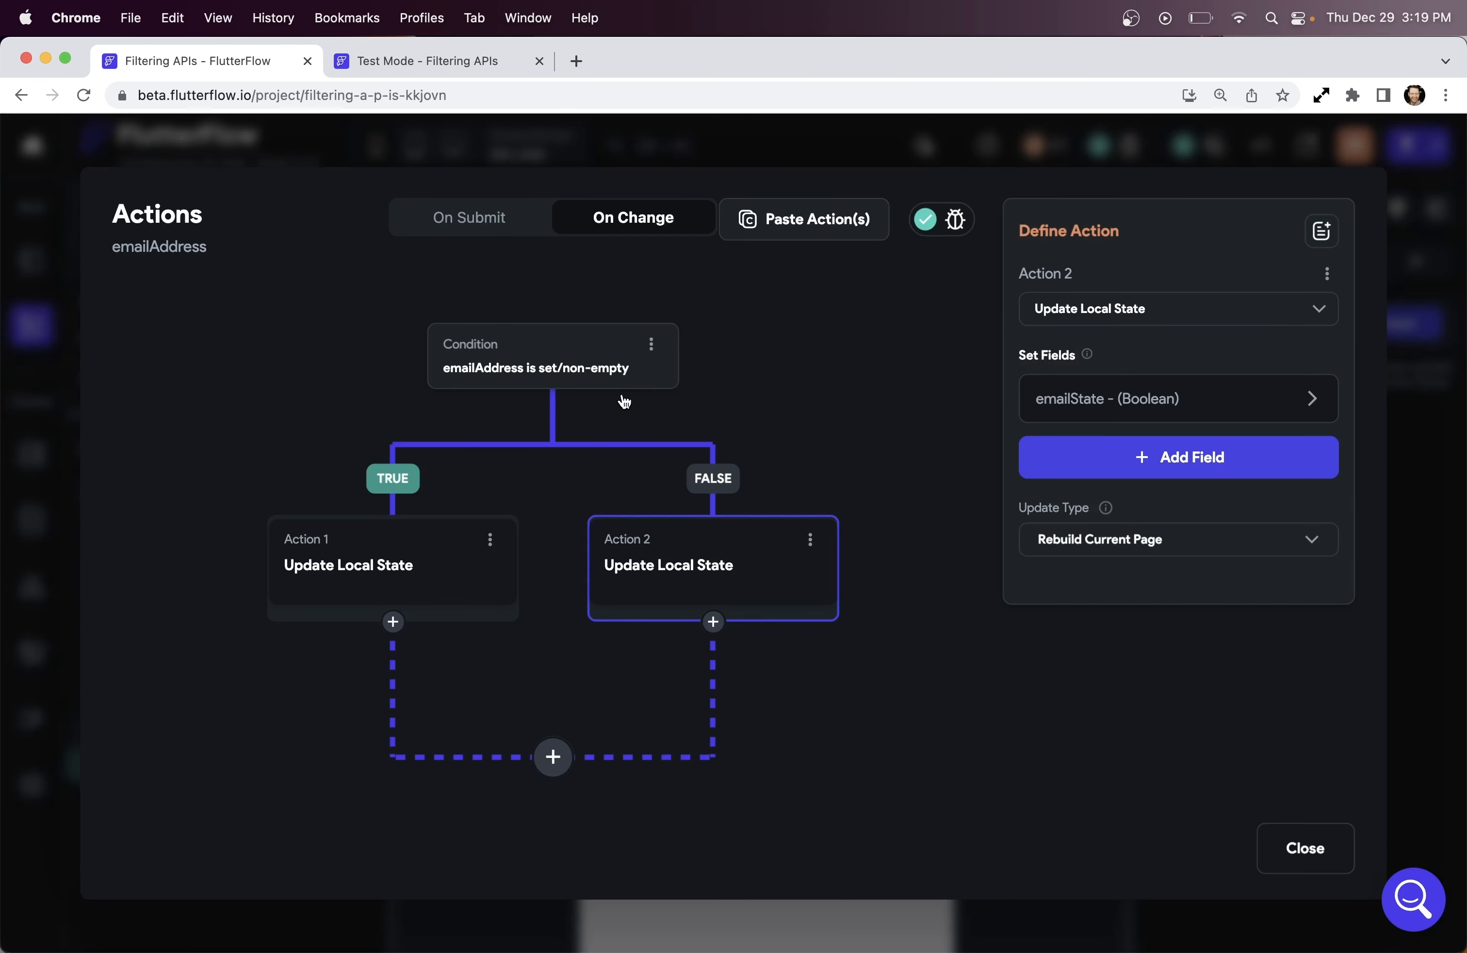
{"action": "left_click", "coordinate": [651, 344]}
{"action": "left_click", "coordinate": [580, 389]}
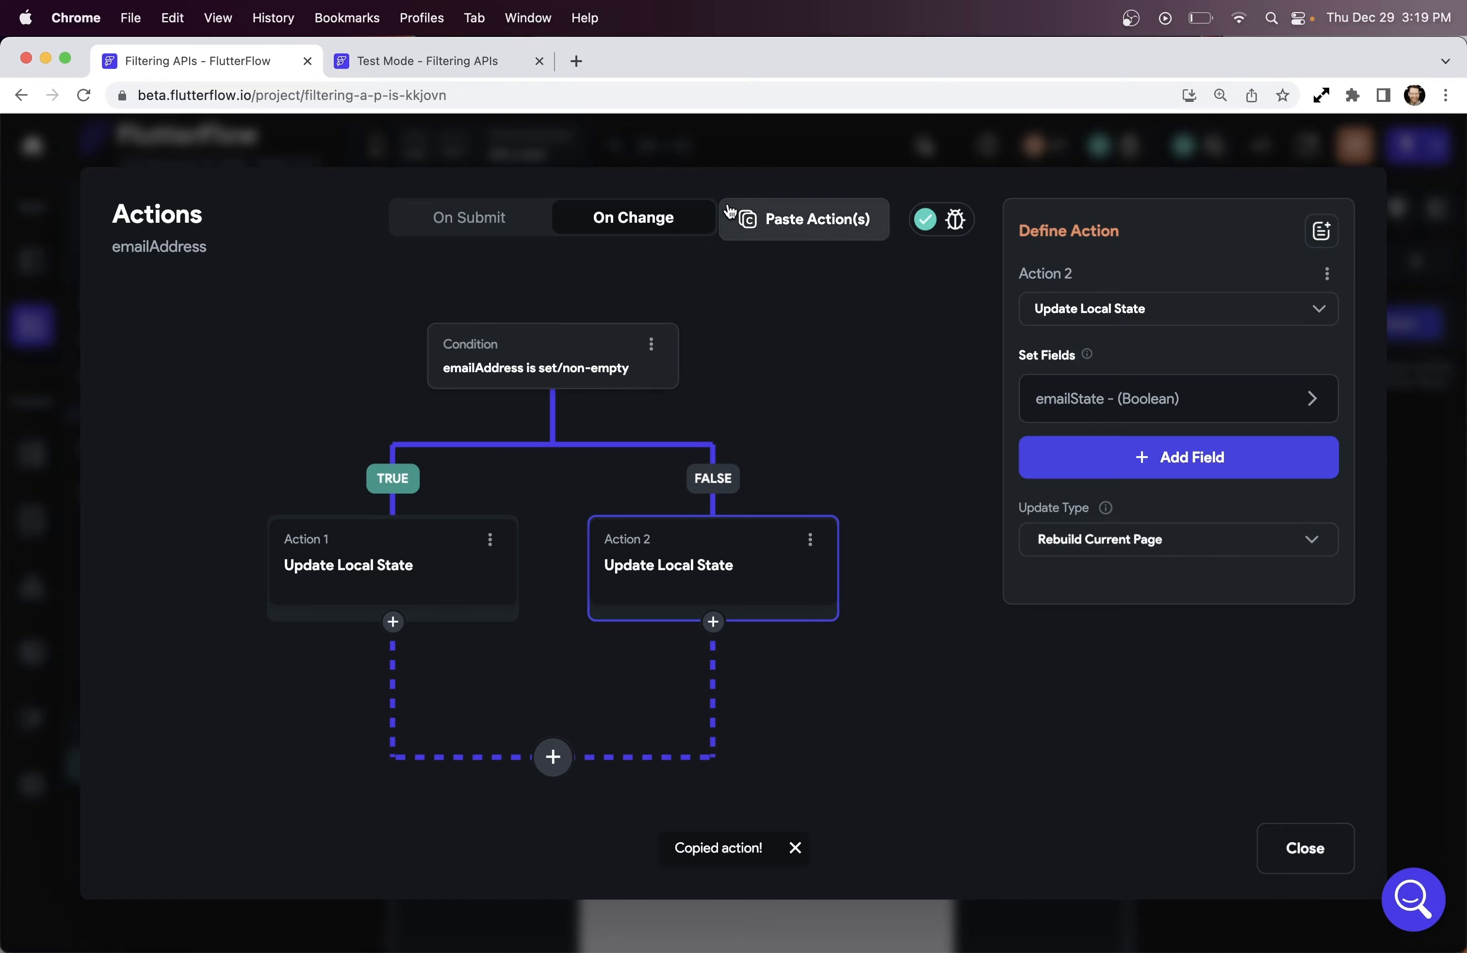
{"action": "left_click", "coordinate": [751, 153]}
Paste the copied conditional actions into the password field's On Change trigger
{"action": "left_click", "coordinate": [781, 520]}
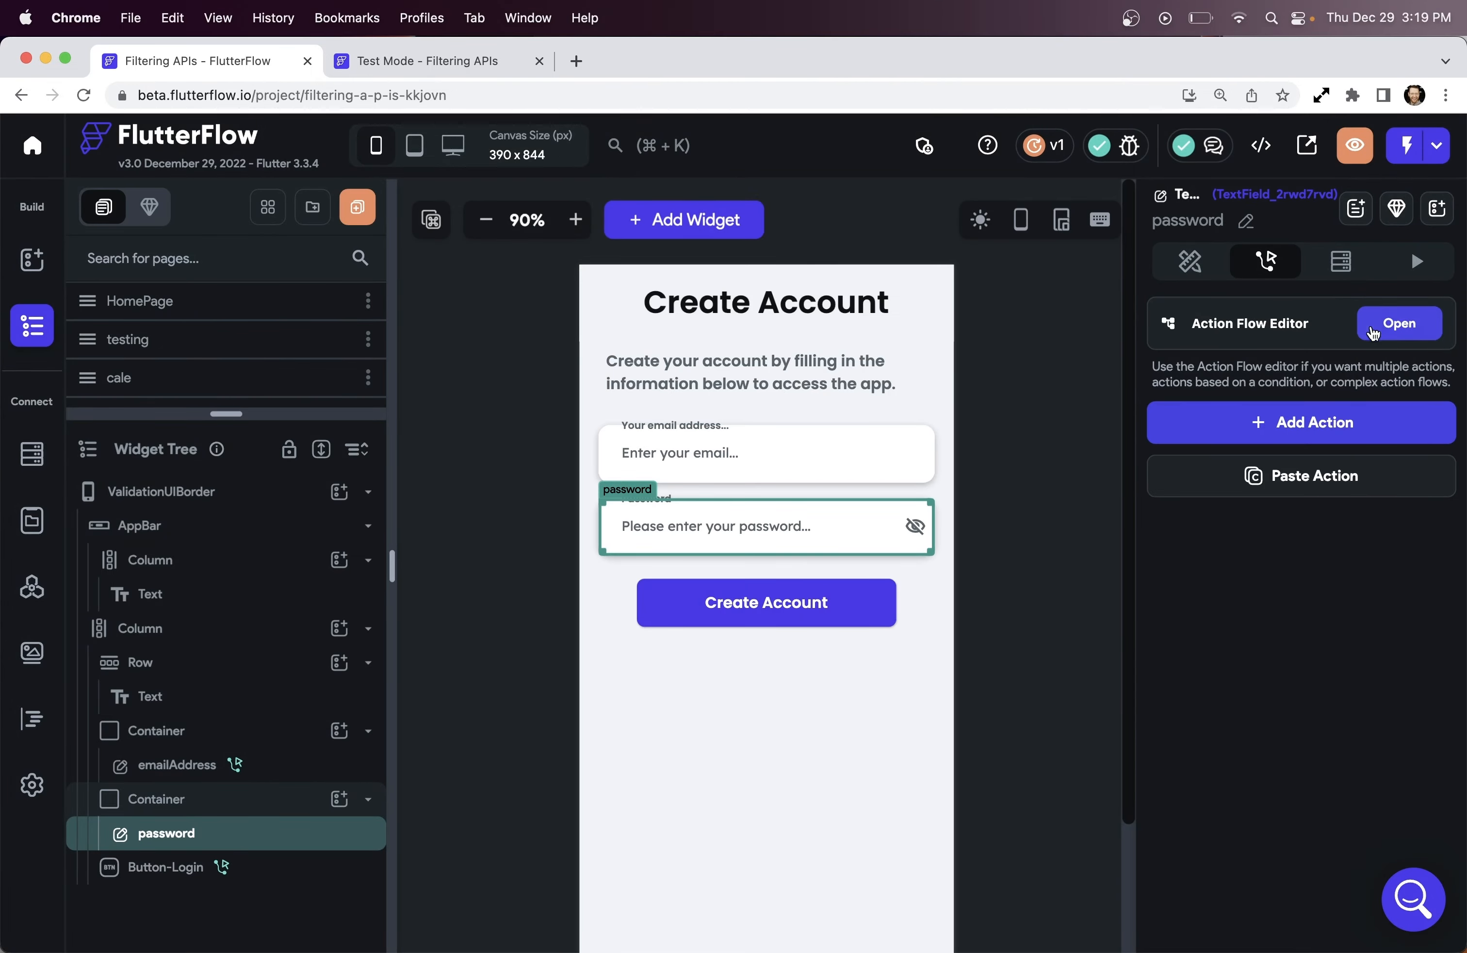
{"action": "left_click", "coordinate": [1384, 322]}
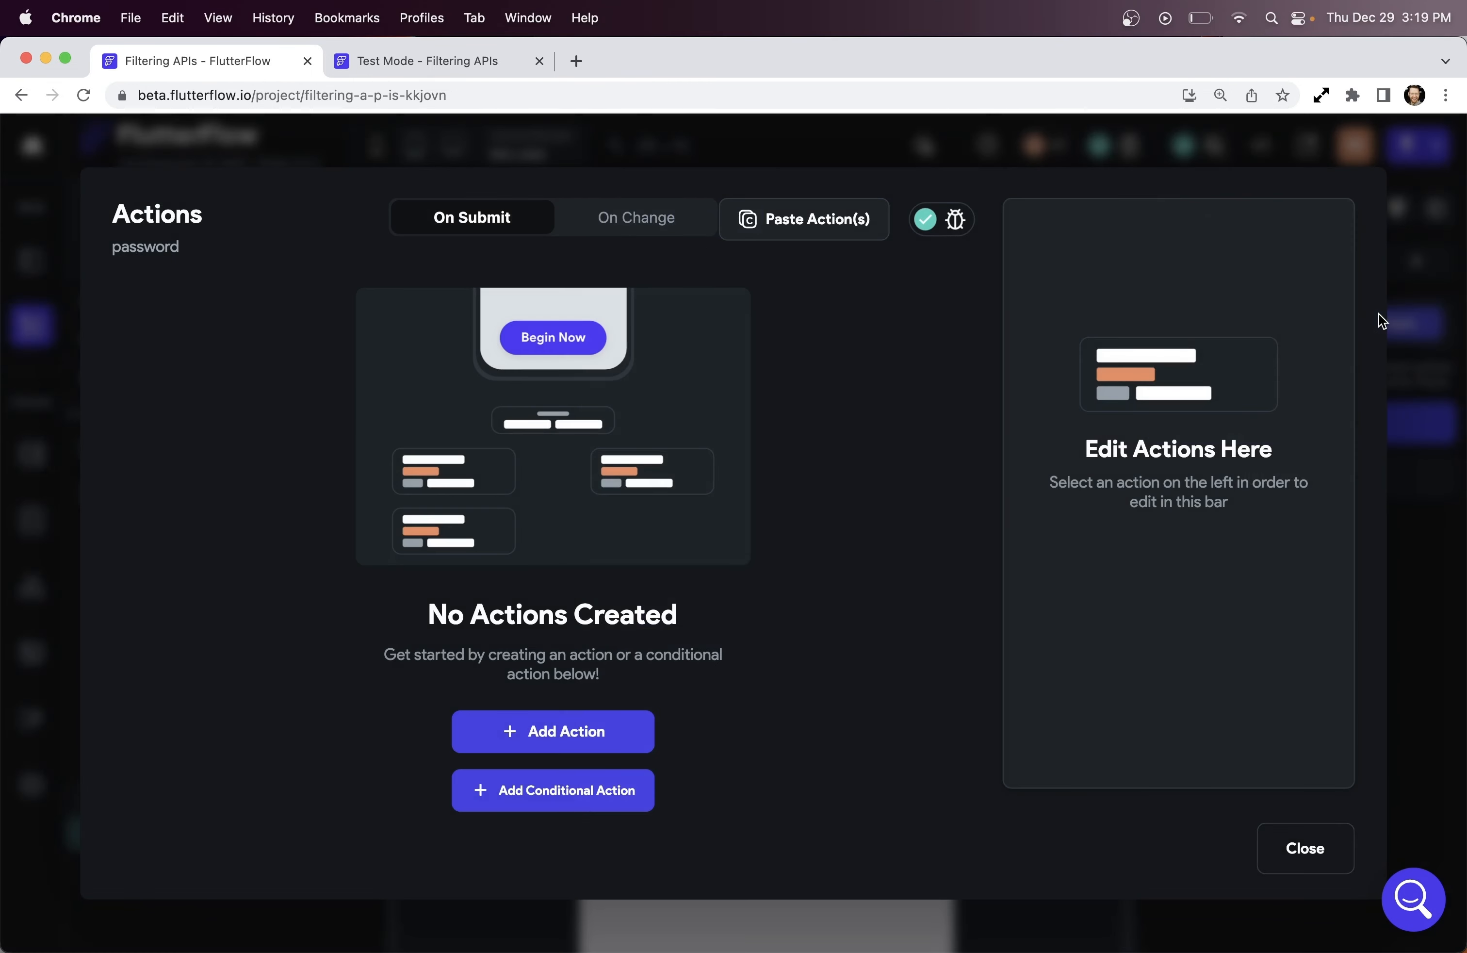
{"action": "left_click", "coordinate": [624, 224]}
{"action": "left_click", "coordinate": [833, 233]}
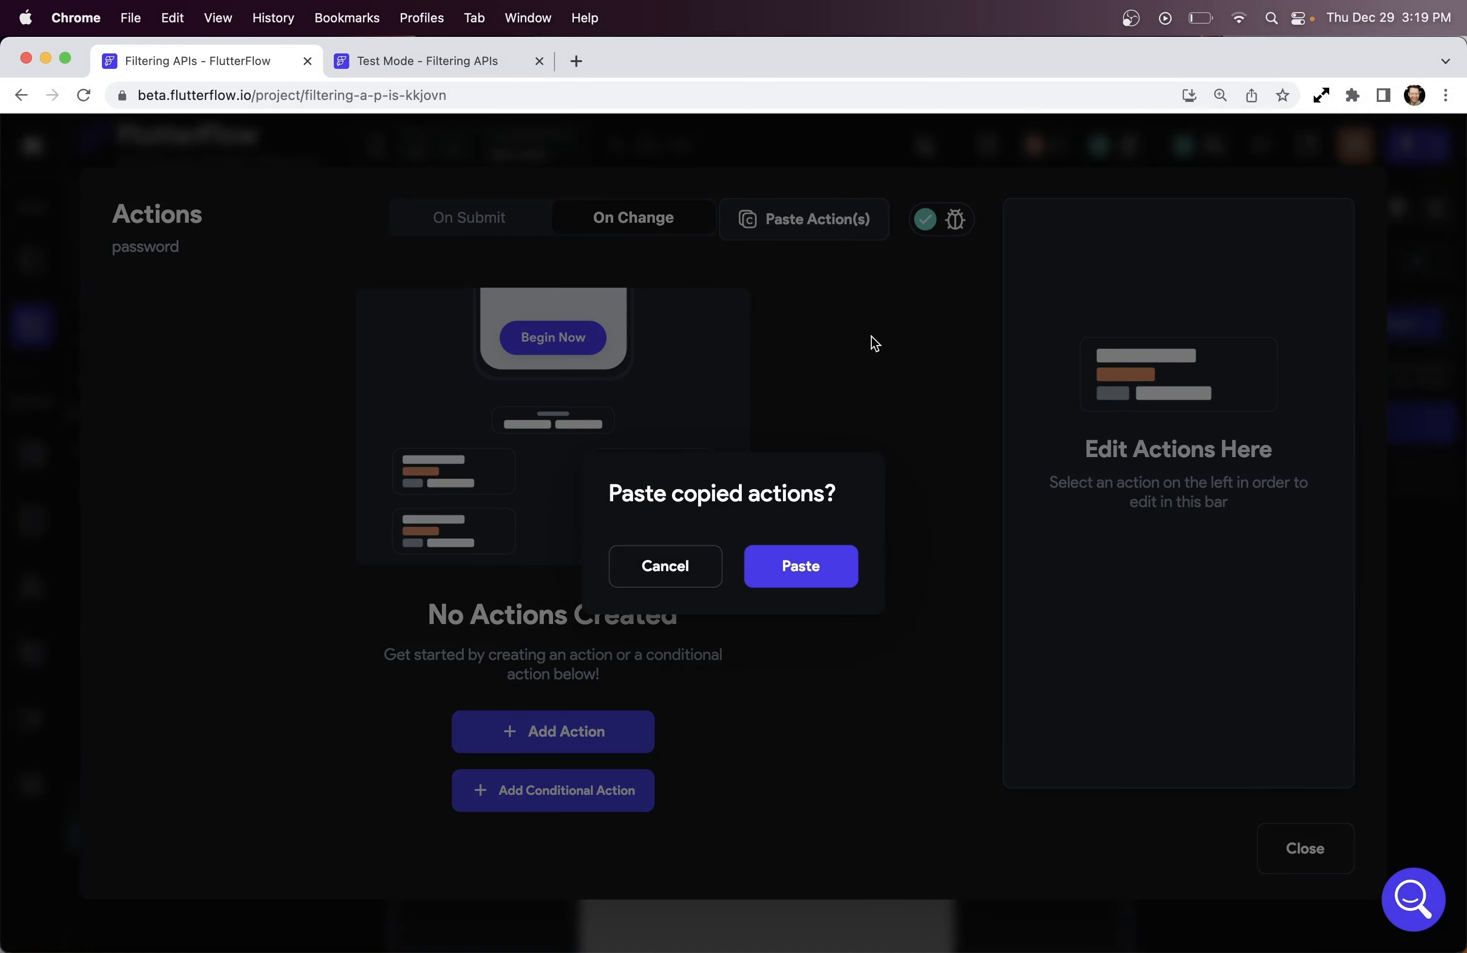
{"action": "left_click", "coordinate": [804, 570]}
Change the pasted condition's first value to Widget State > password, checking it is set/non-empty
{"action": "left_click", "coordinate": [556, 372]}
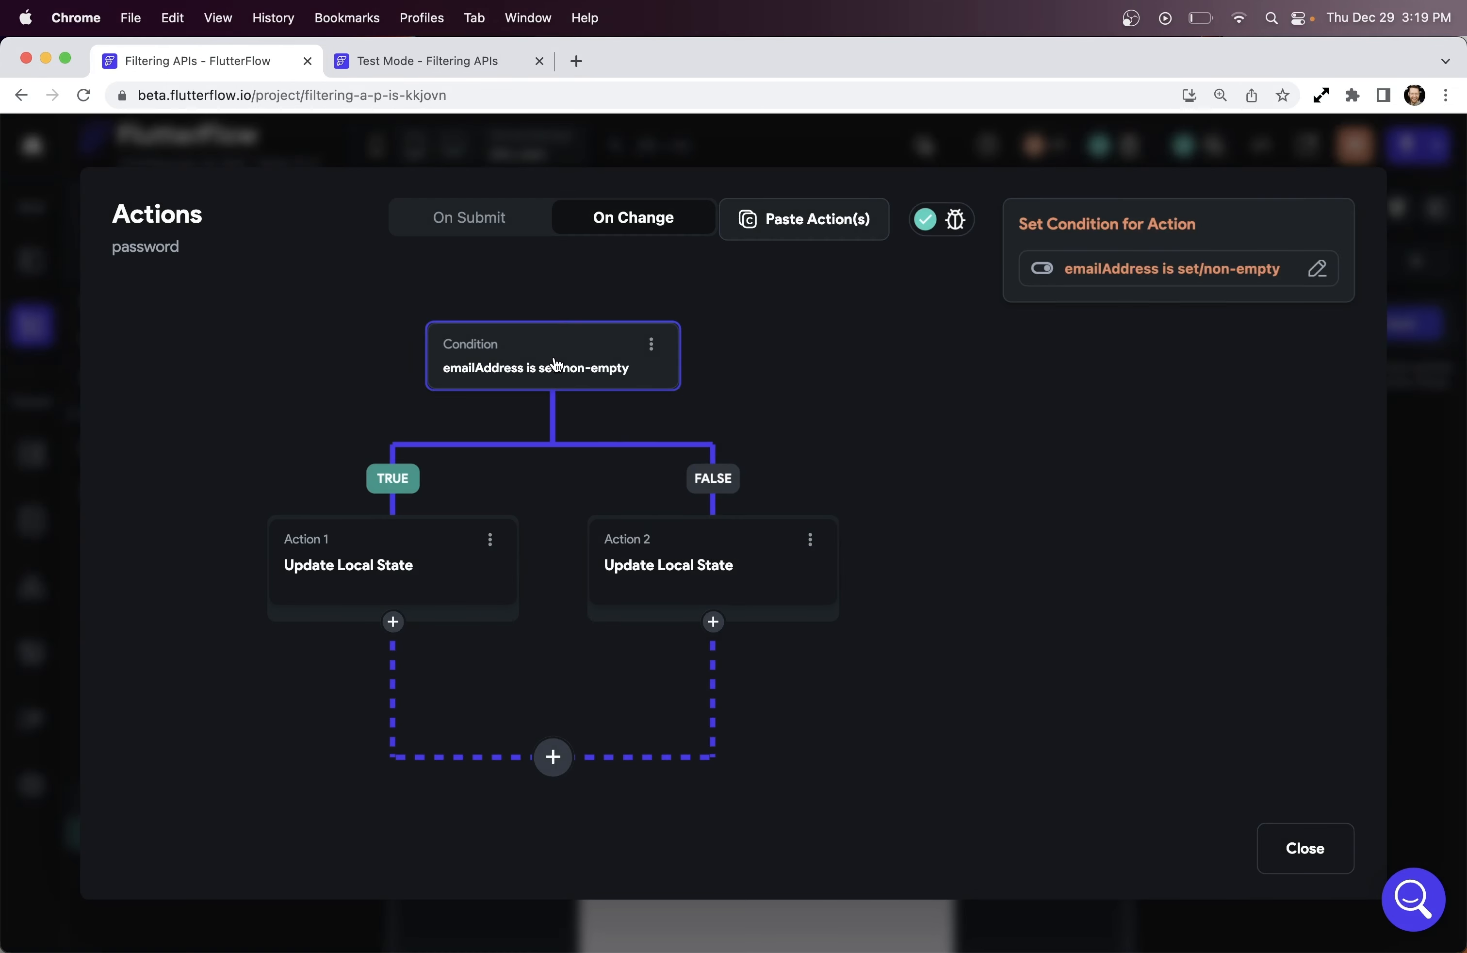
{"action": "left_click", "coordinate": [1124, 272]}
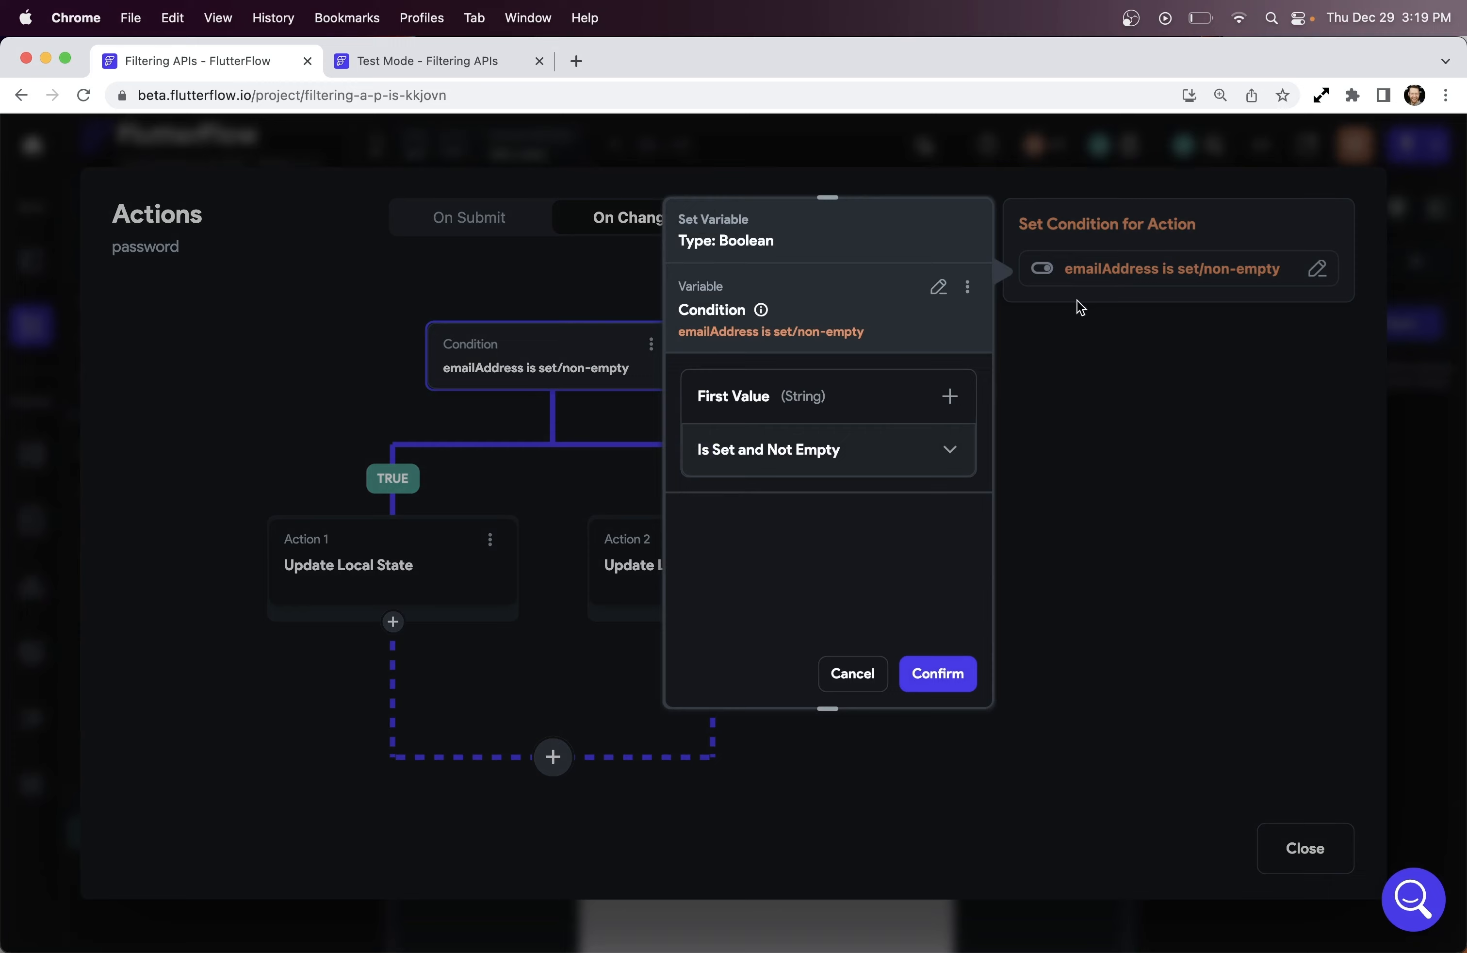
{"action": "left_click", "coordinate": [840, 375]}
{"action": "left_click", "coordinate": [845, 437]}
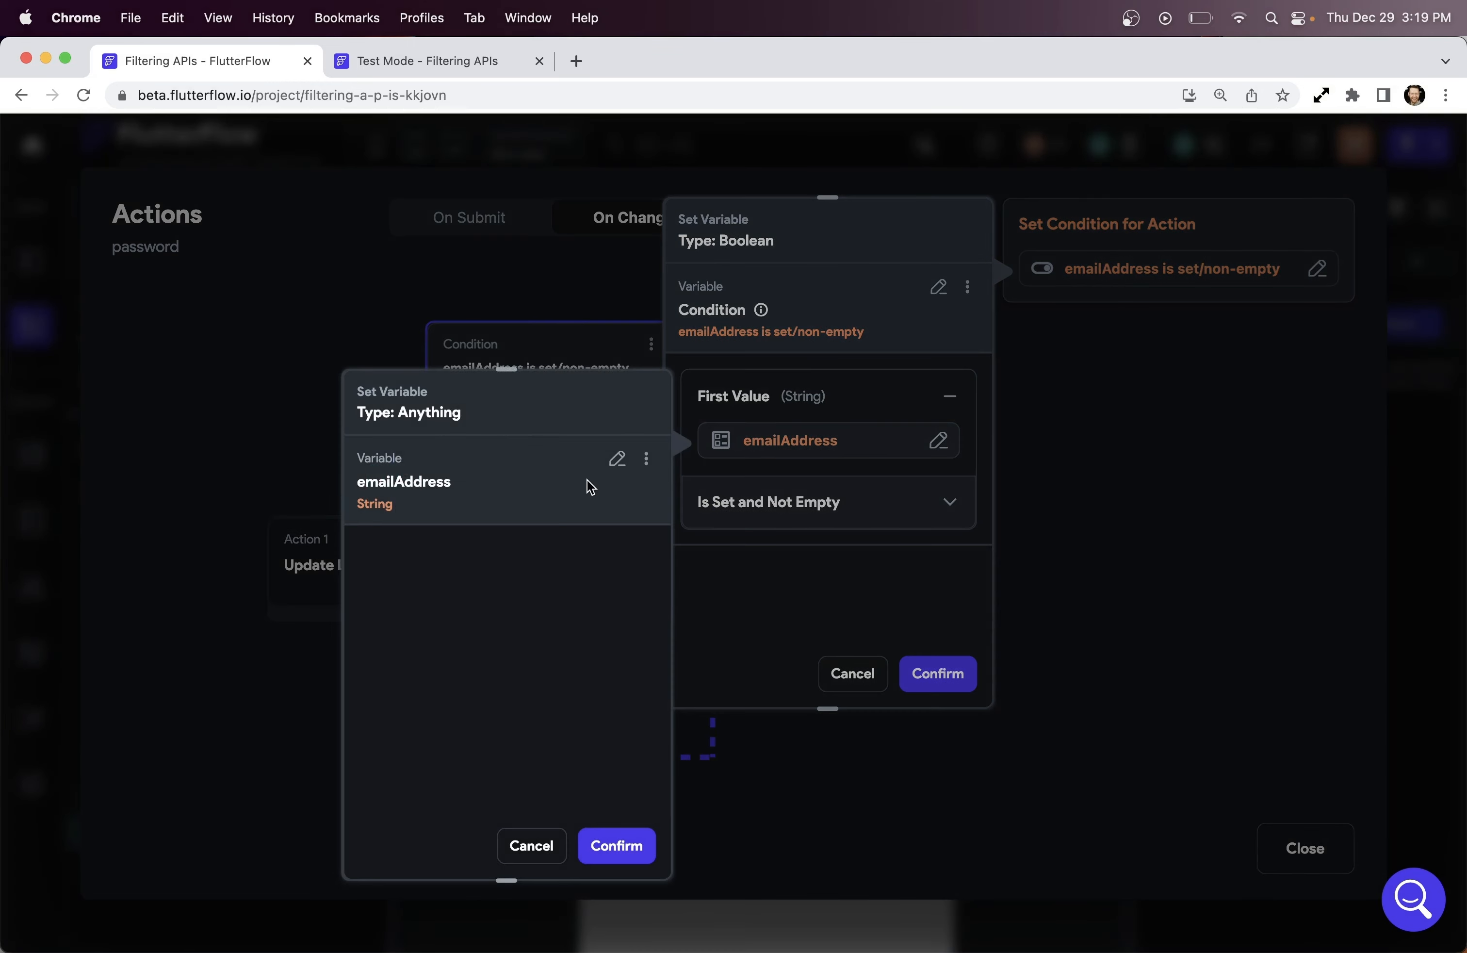
{"action": "left_click", "coordinate": [621, 463]}
{"action": "left_click", "coordinate": [650, 630]}
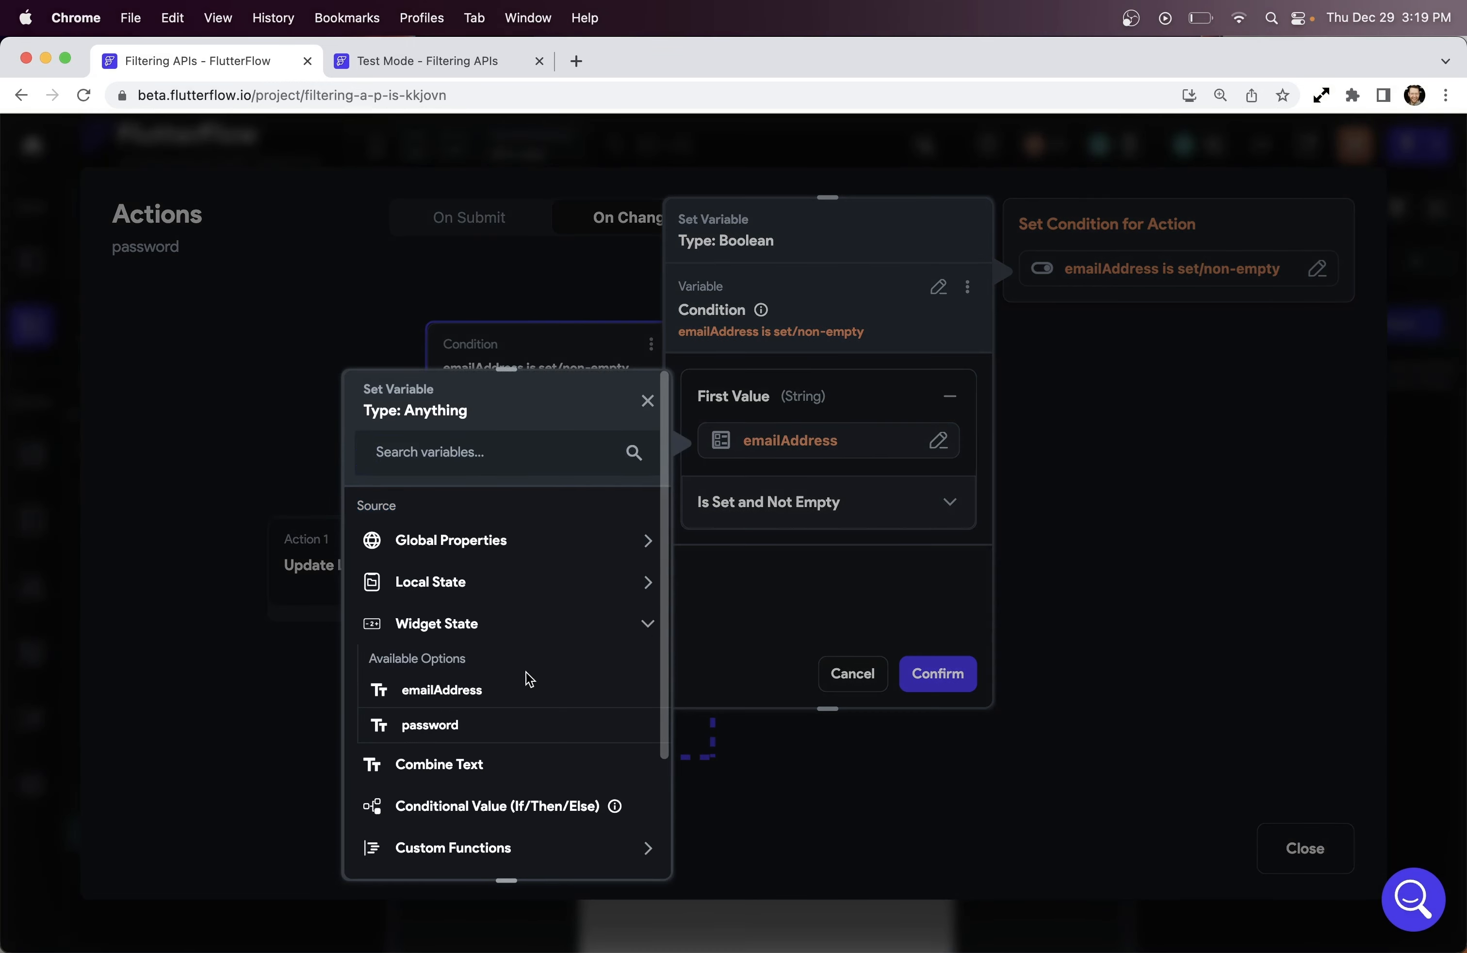
{"action": "left_click", "coordinate": [441, 730]}
{"action": "left_click", "coordinate": [616, 846]}
{"action": "left_click", "coordinate": [937, 674]}
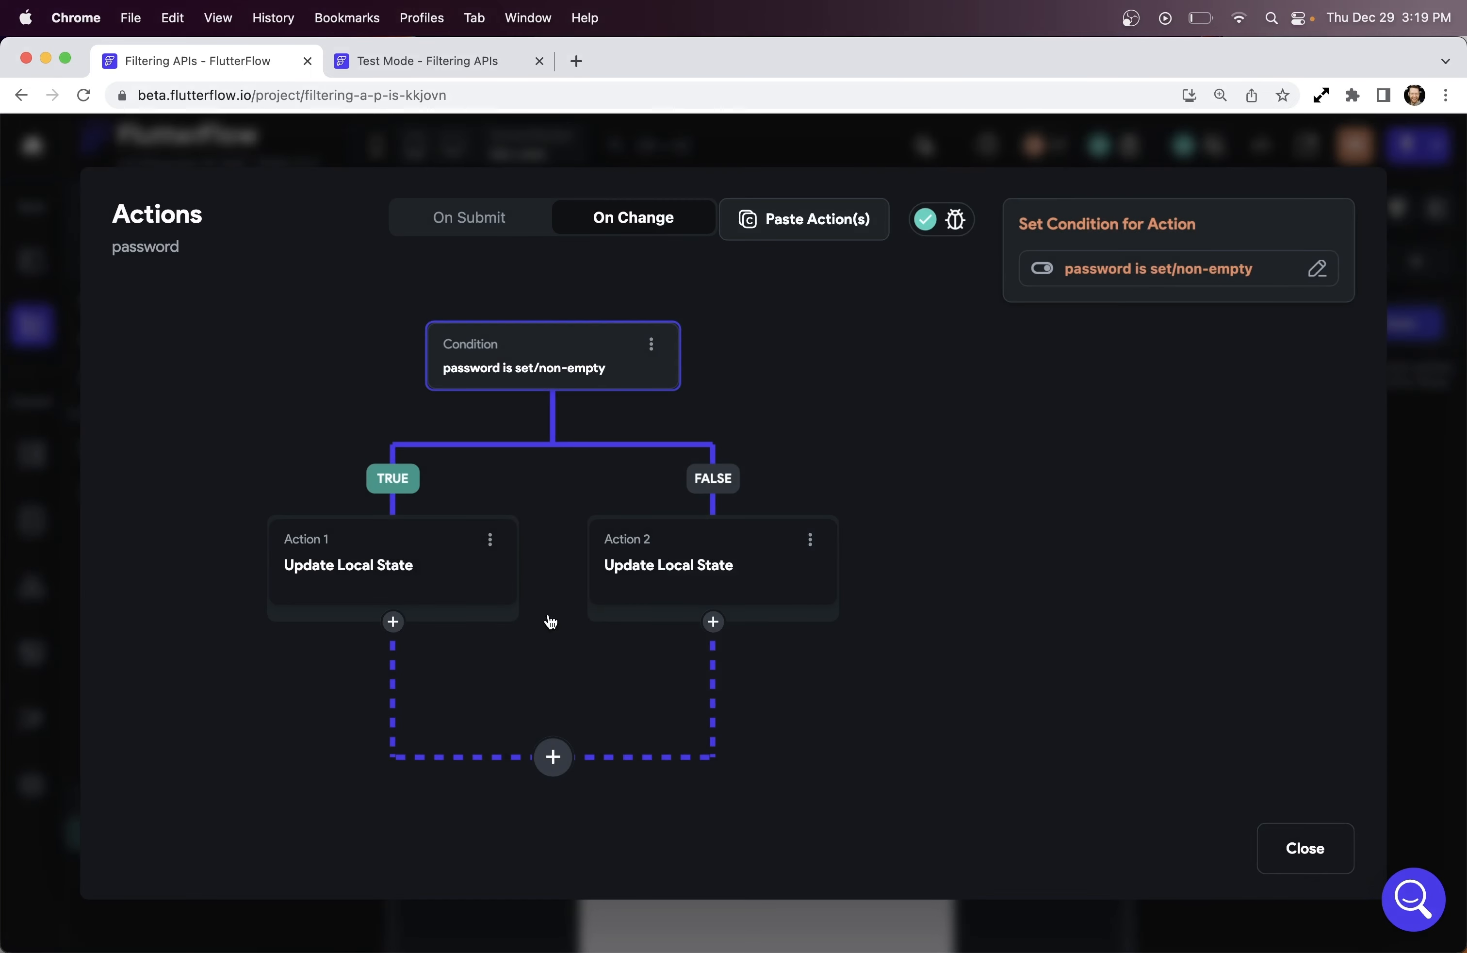
{"action": "left_click", "coordinate": [411, 564]}
Make the TRUE branch action update passwordState instead of emailState, setting it to False
{"action": "left_click", "coordinate": [1313, 399]}
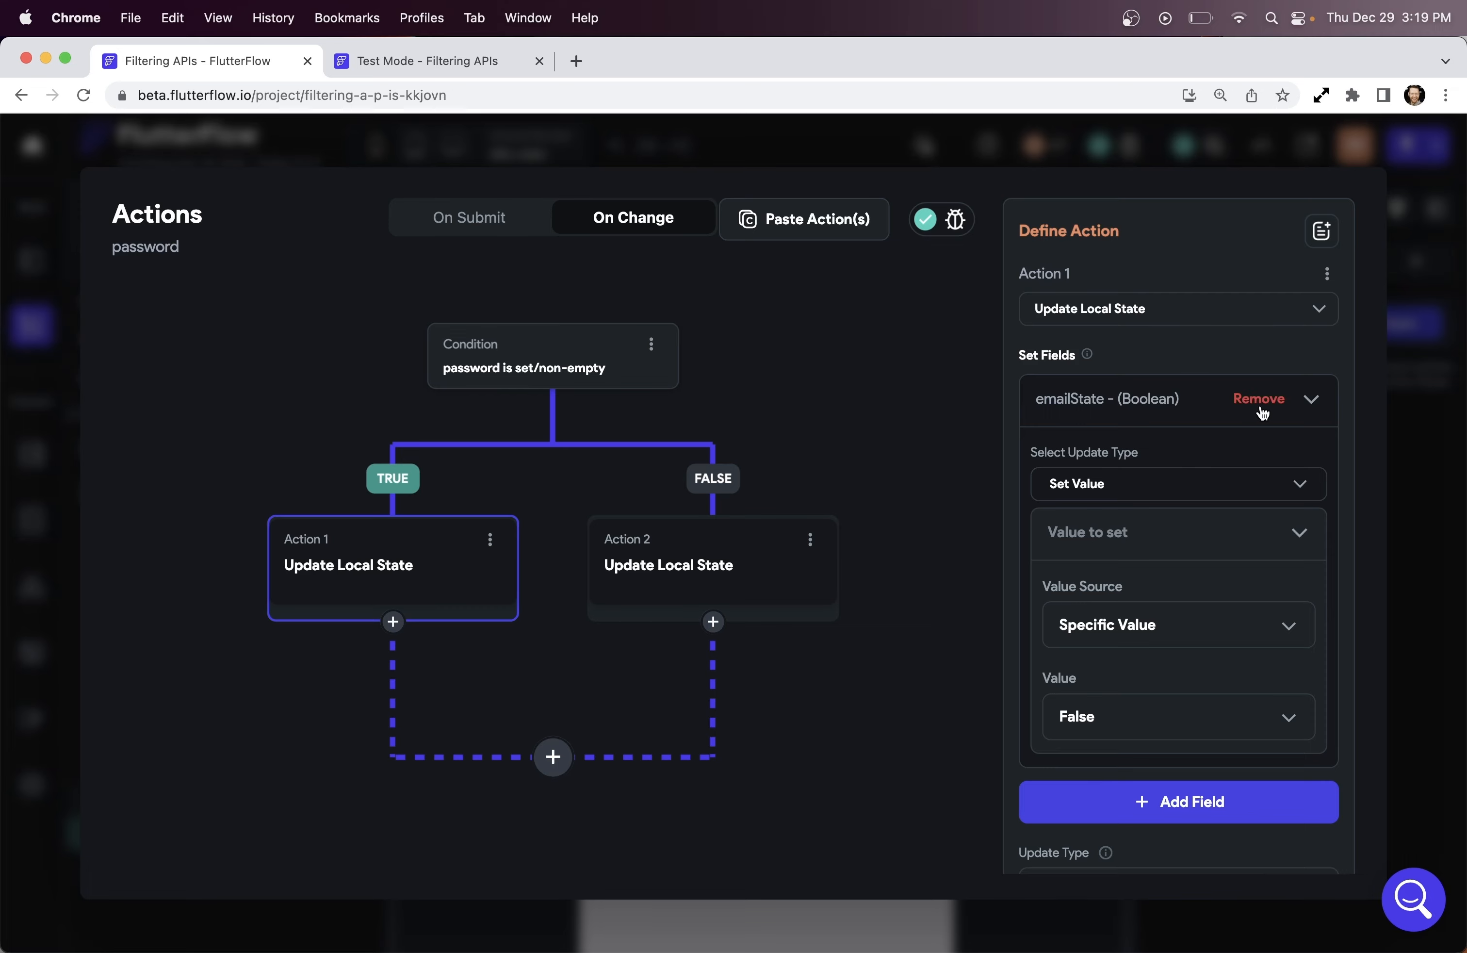
{"action": "left_click", "coordinate": [1260, 399]}
{"action": "left_click", "coordinate": [1246, 400]}
{"action": "left_click", "coordinate": [687, 480]}
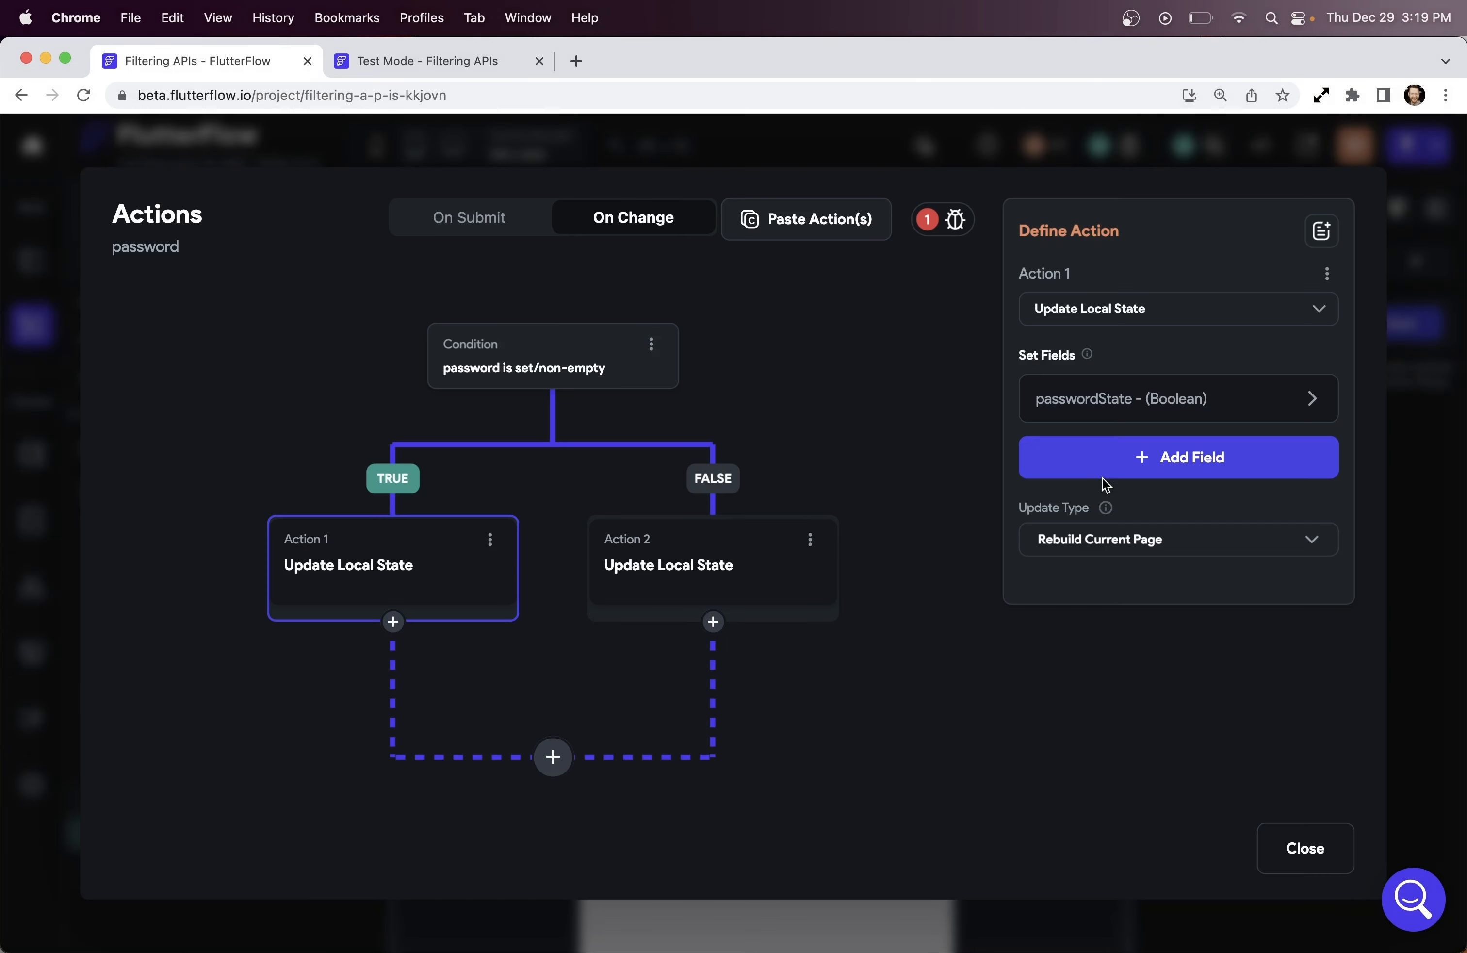
{"action": "left_click", "coordinate": [1298, 400]}
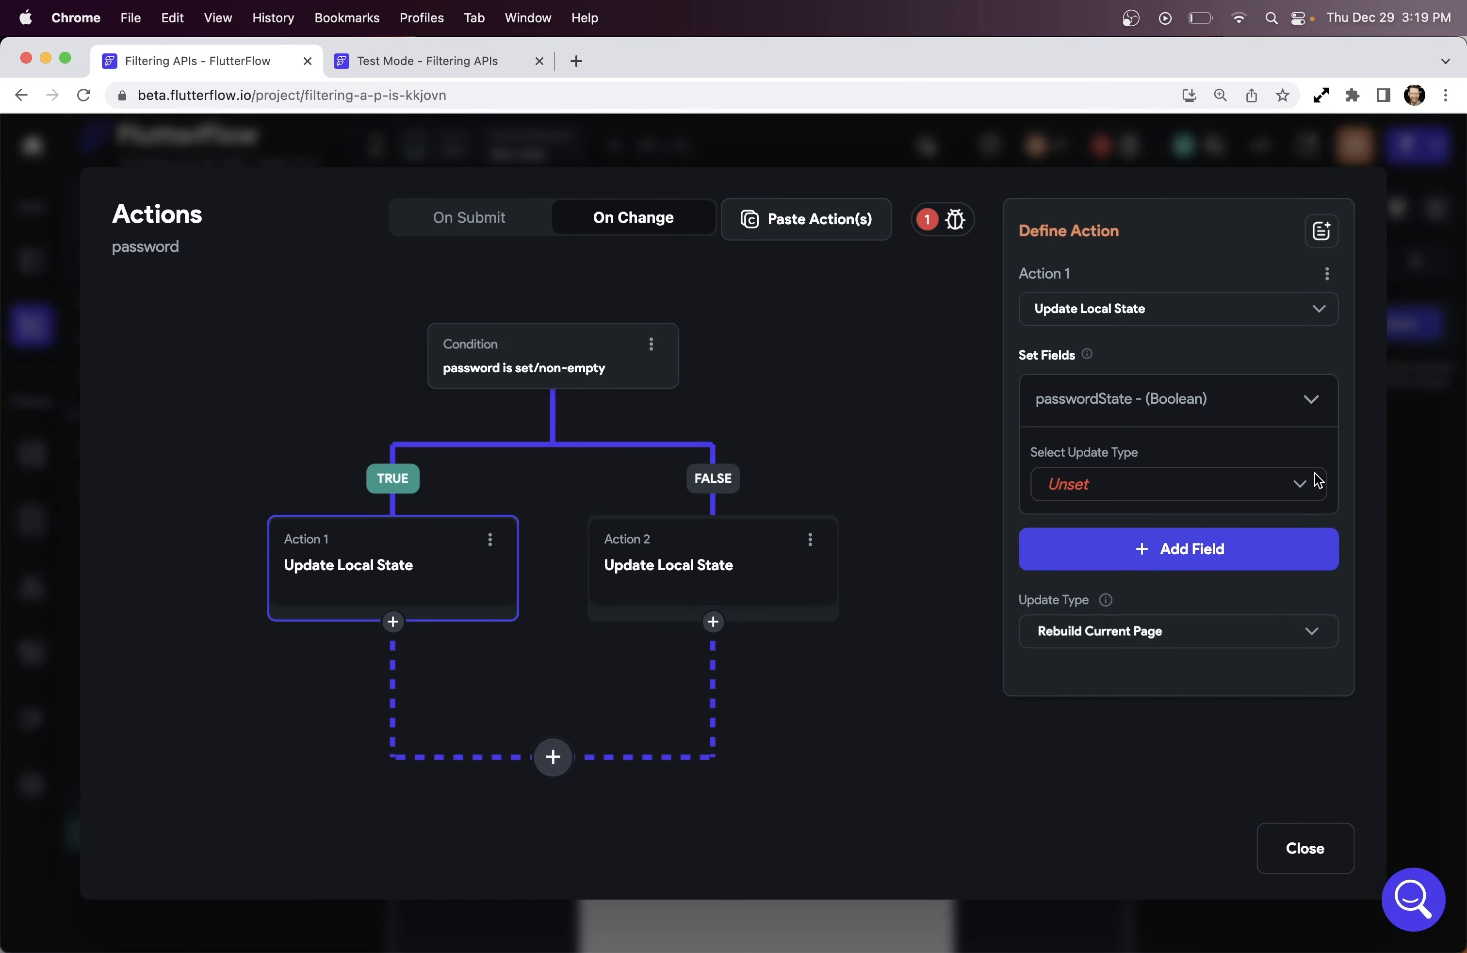
{"action": "left_click", "coordinate": [1246, 489]}
{"action": "left_click", "coordinate": [1199, 495]}
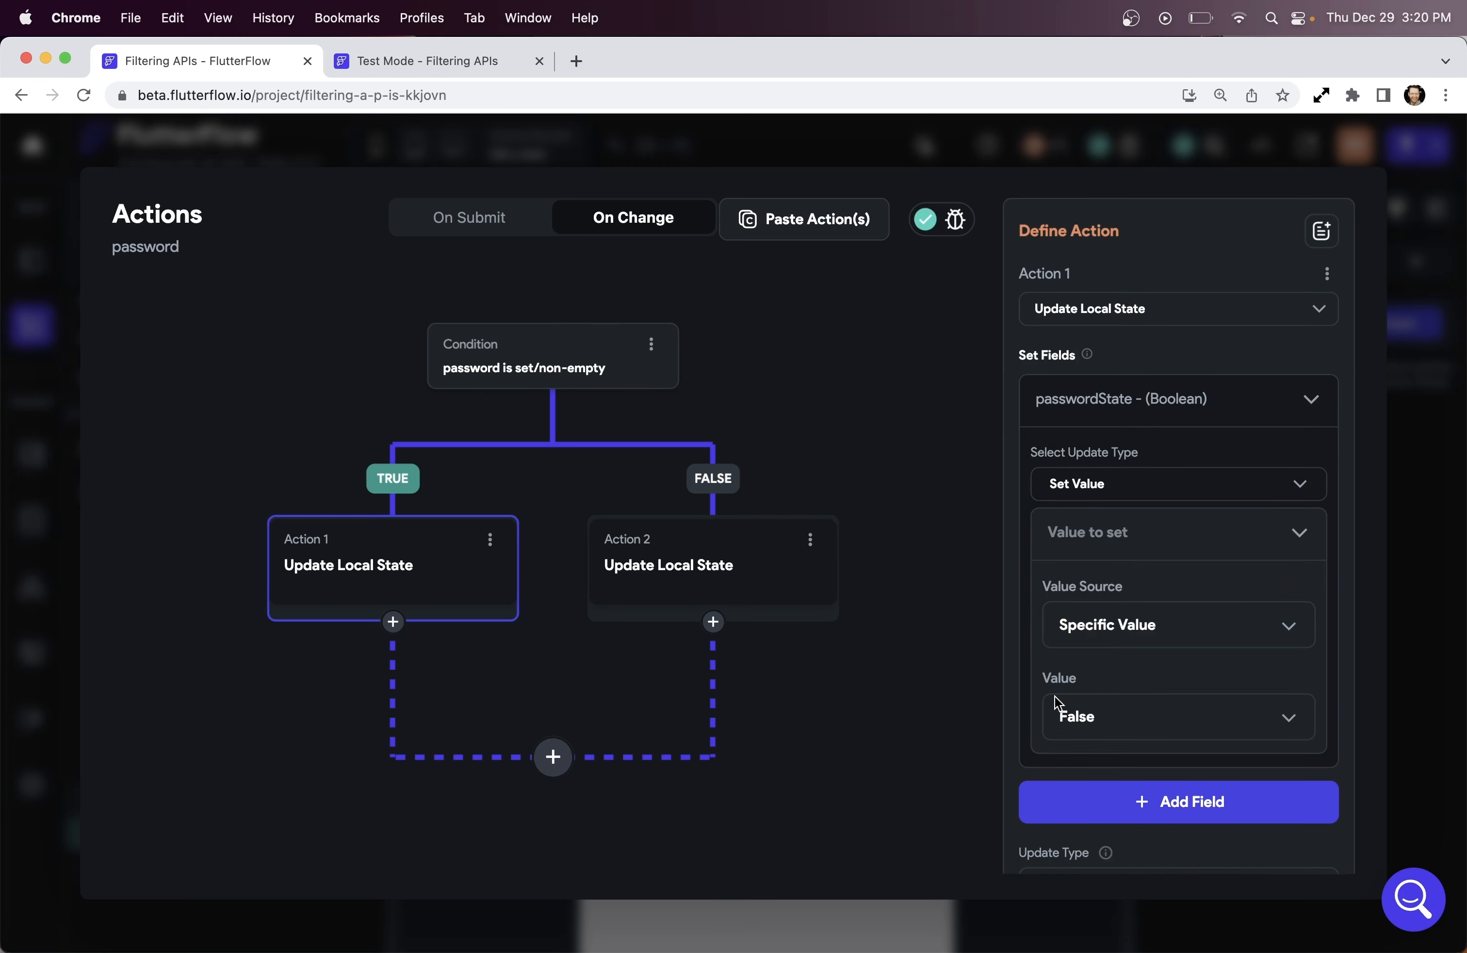
Replace the FALSE branch action with a copy of the TRUE branch action
{"action": "left_click", "coordinate": [683, 566]}
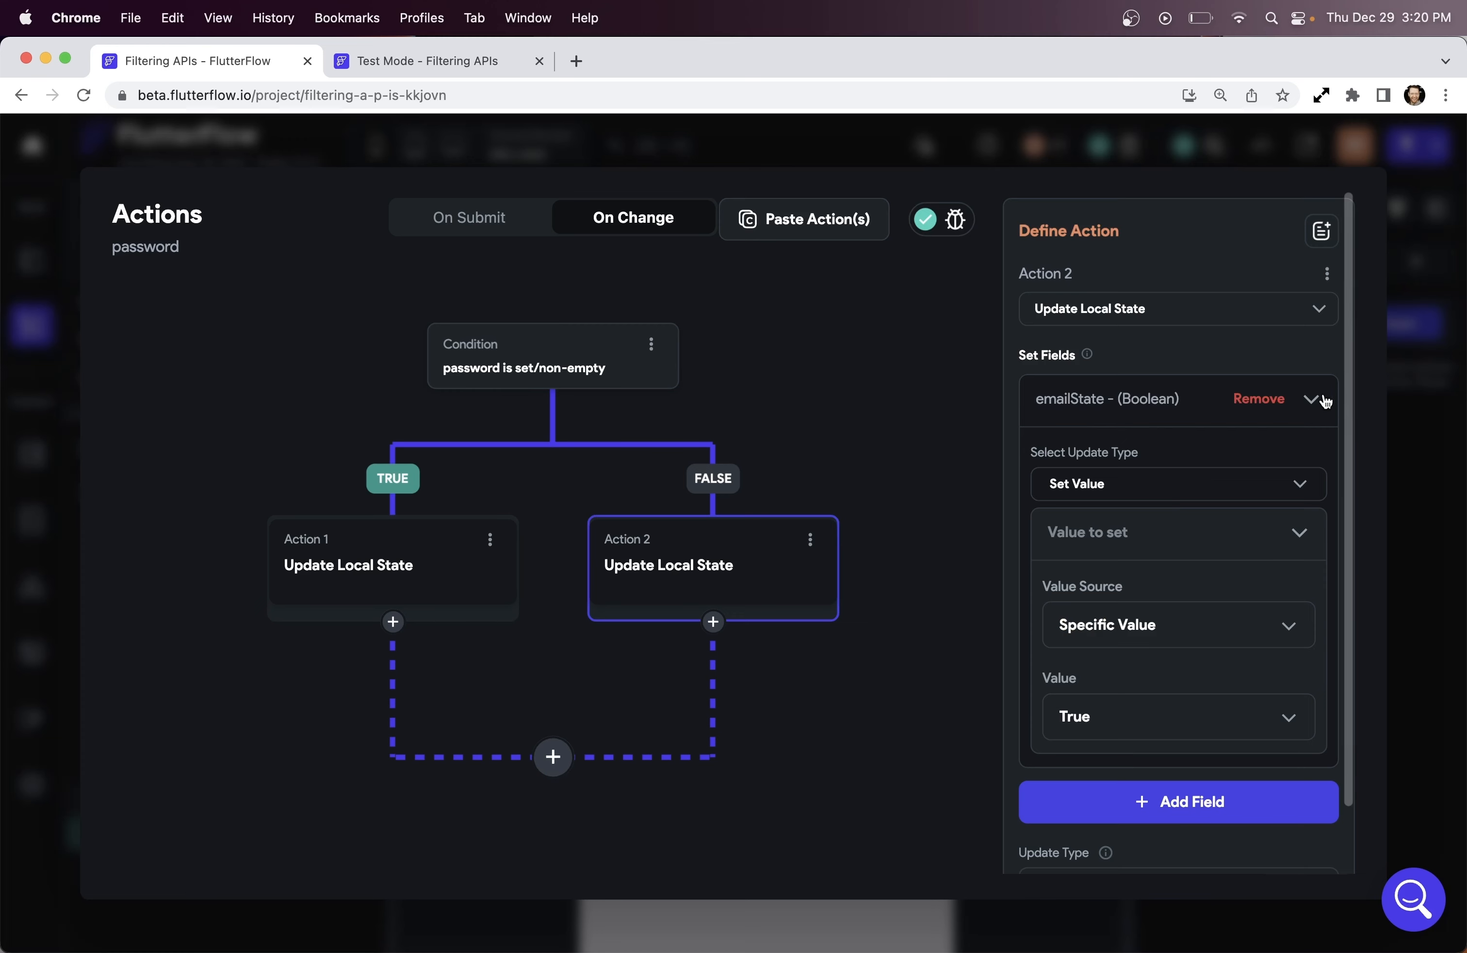
{"action": "left_click", "coordinate": [490, 540]}
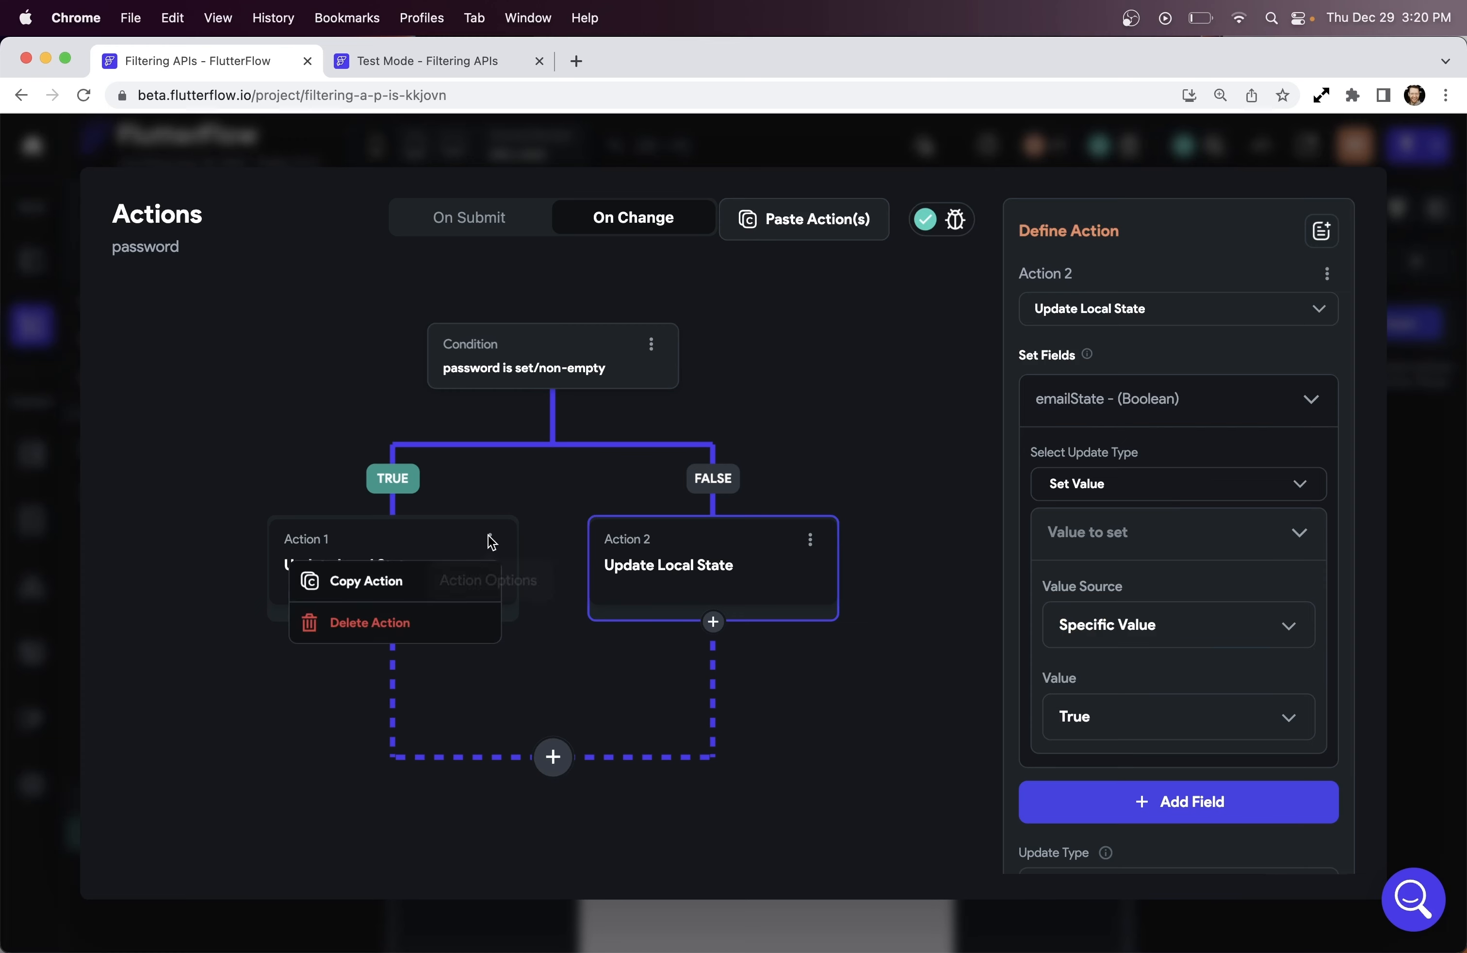
{"action": "left_click", "coordinate": [408, 585]}
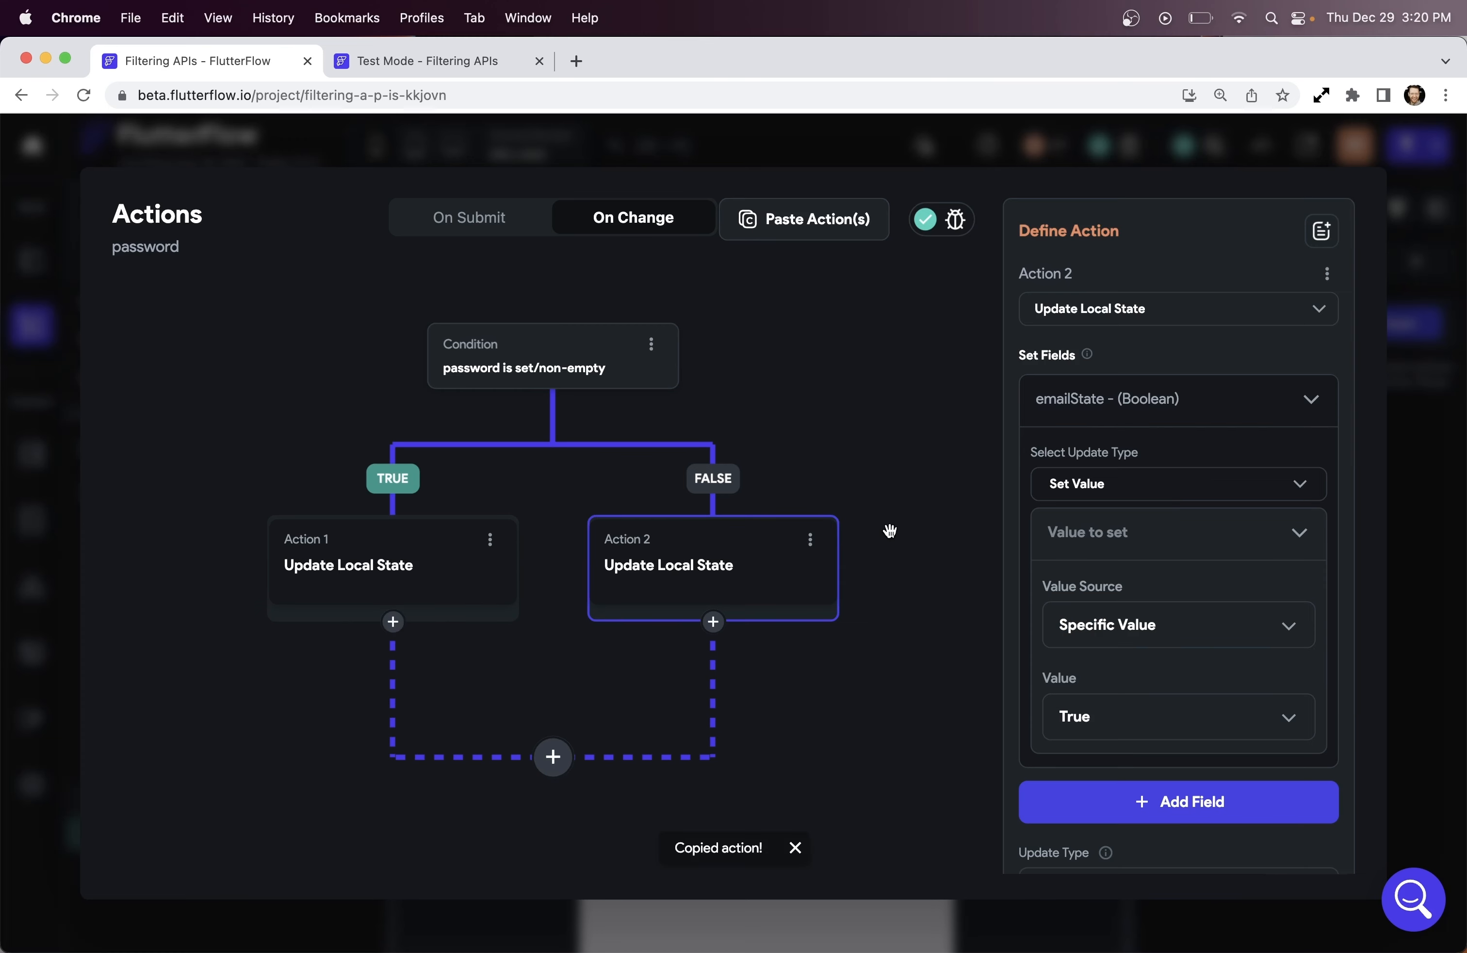
{"action": "left_click", "coordinate": [810, 541]}
{"action": "left_click", "coordinate": [772, 623]}
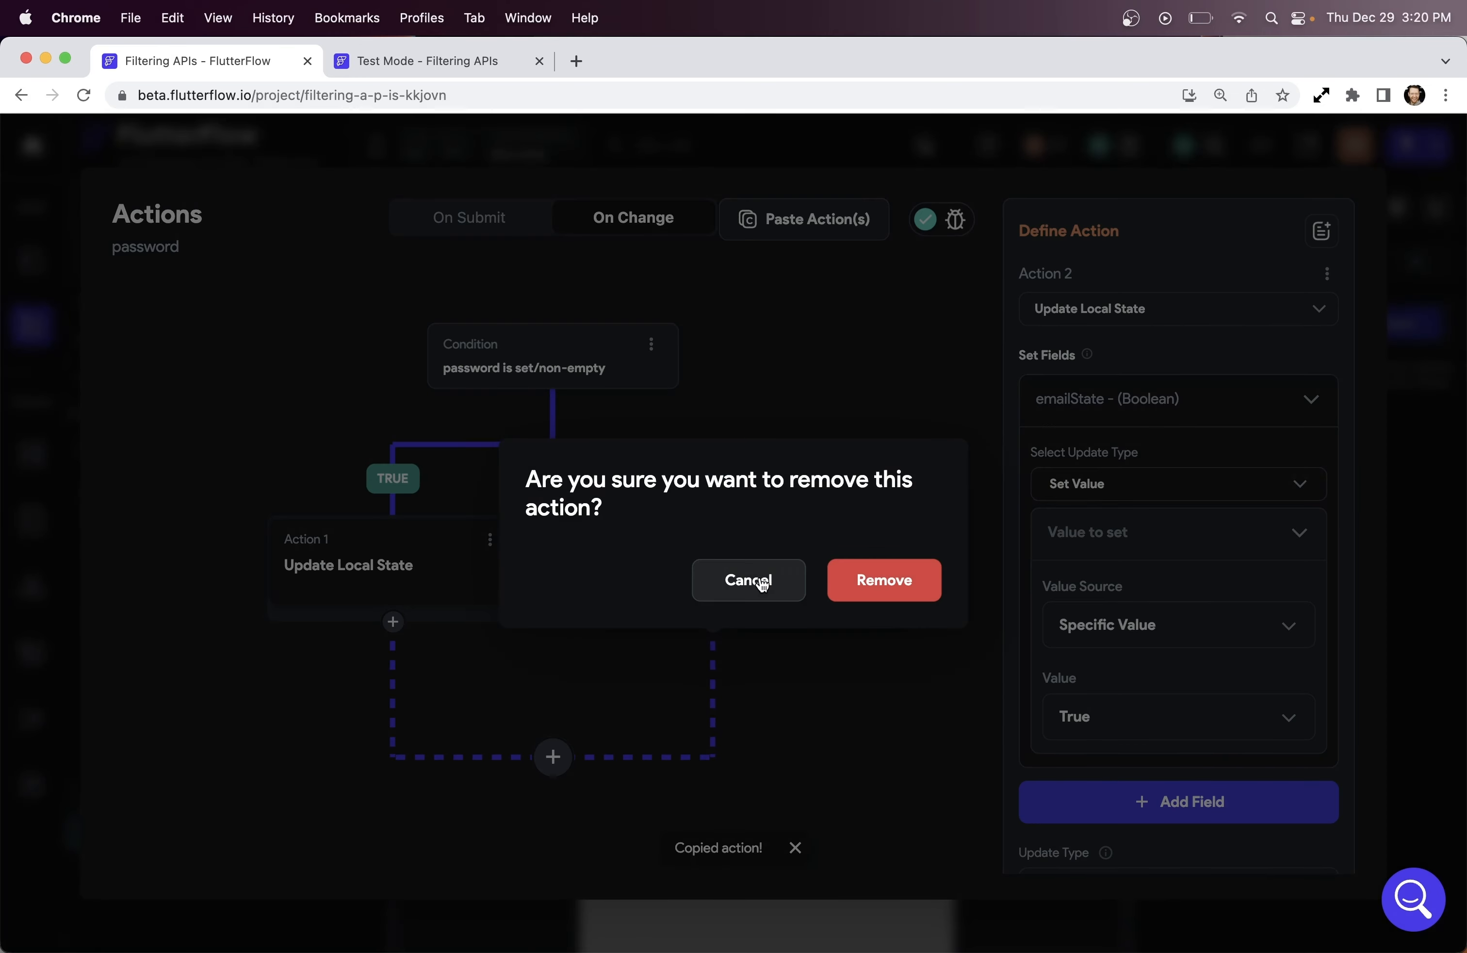
{"action": "left_click", "coordinate": [894, 600]}
{"action": "left_click", "coordinate": [728, 573]}
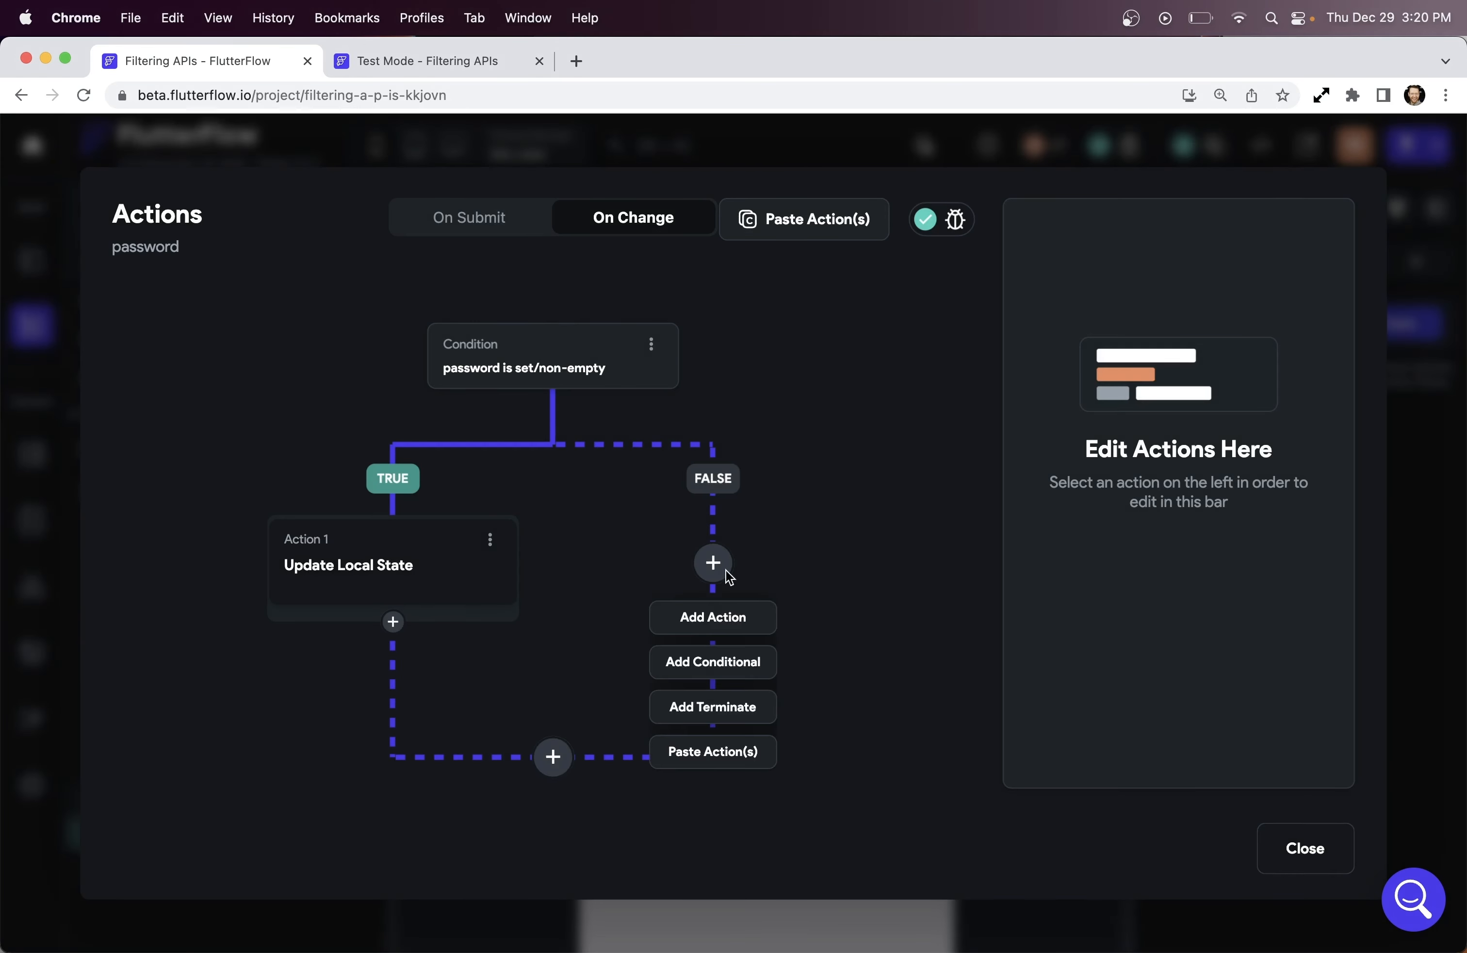
{"action": "left_click", "coordinate": [725, 753]}
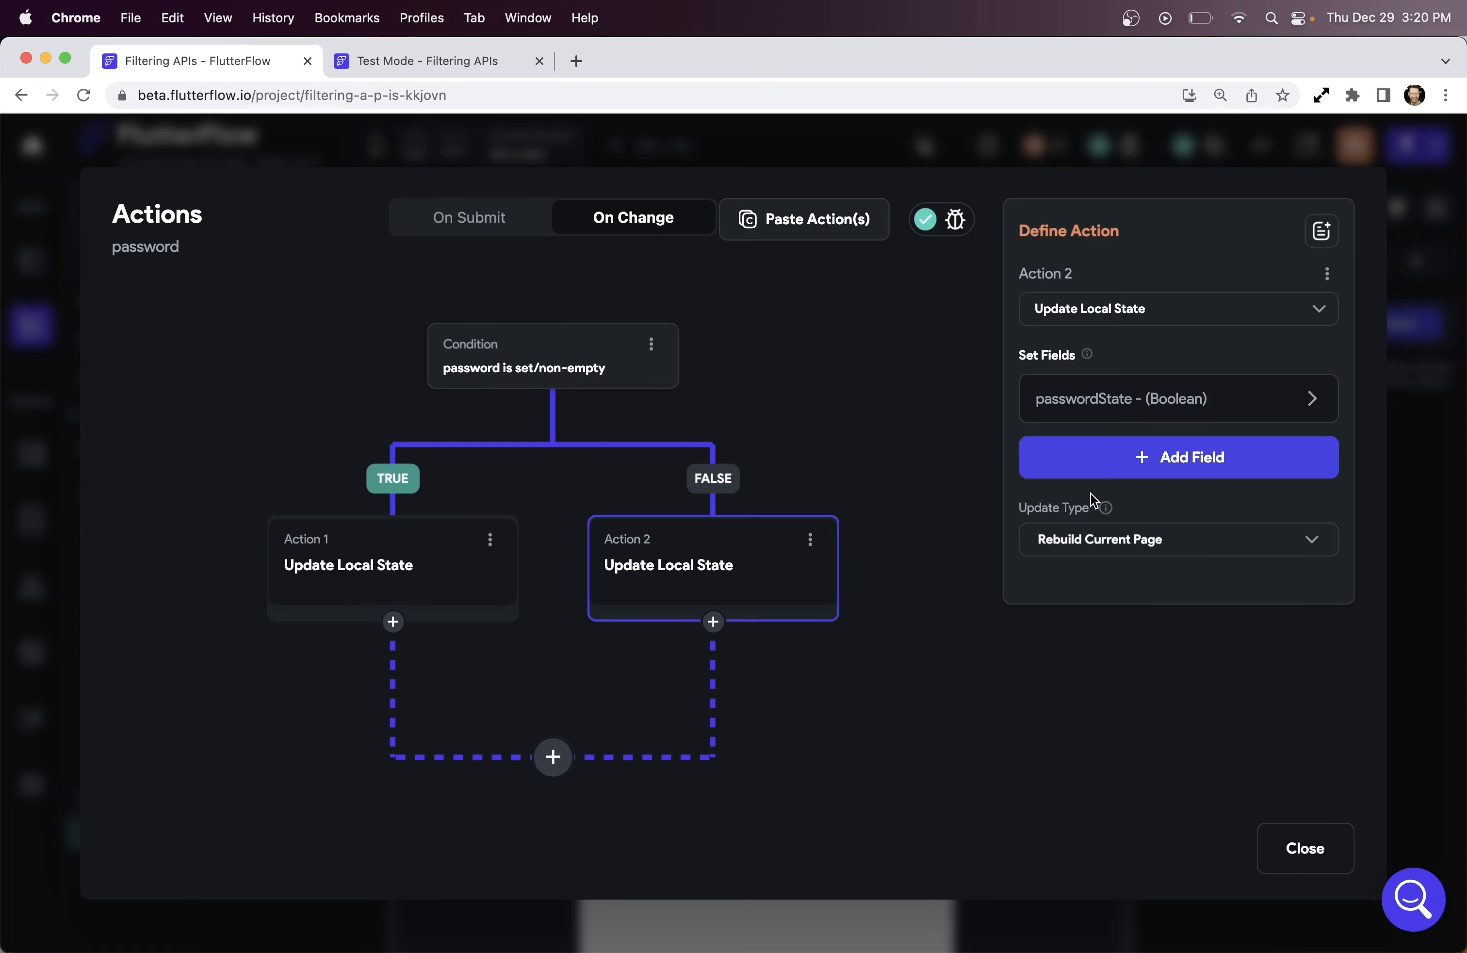
Set passwordState to True in the FALSE branch and close the Action Flow Editor
{"action": "left_click", "coordinate": [1309, 408]}
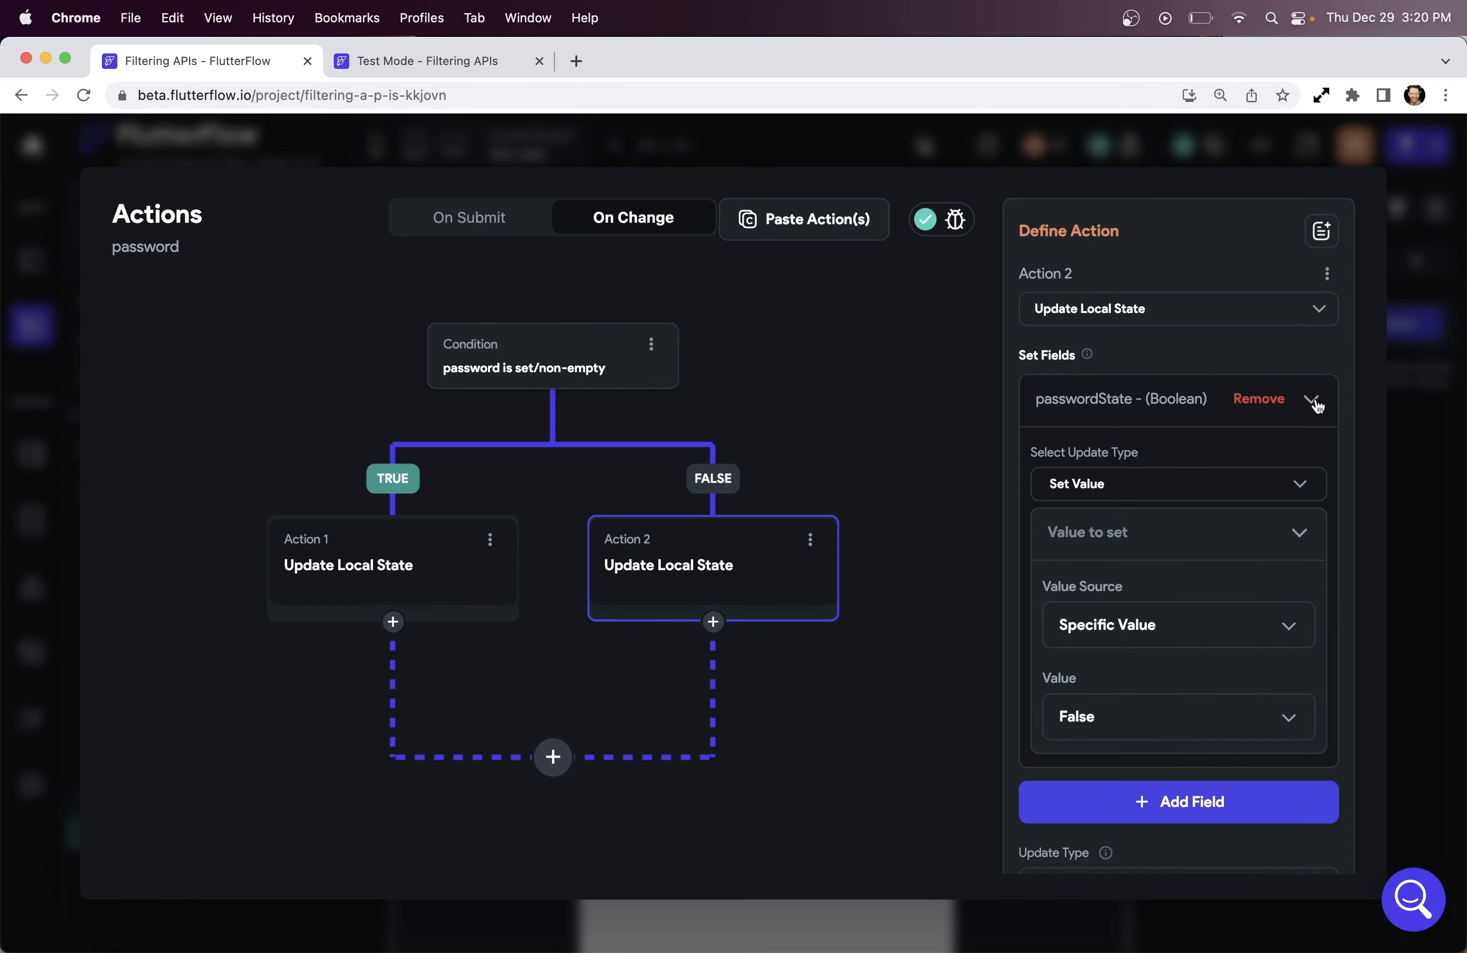
{"action": "left_click", "coordinate": [1137, 738]}
{"action": "left_click", "coordinate": [1127, 675]}
{"action": "scroll", "coordinate": [1069, 696], "scroll_direction": "down", "scroll_amount": 2}
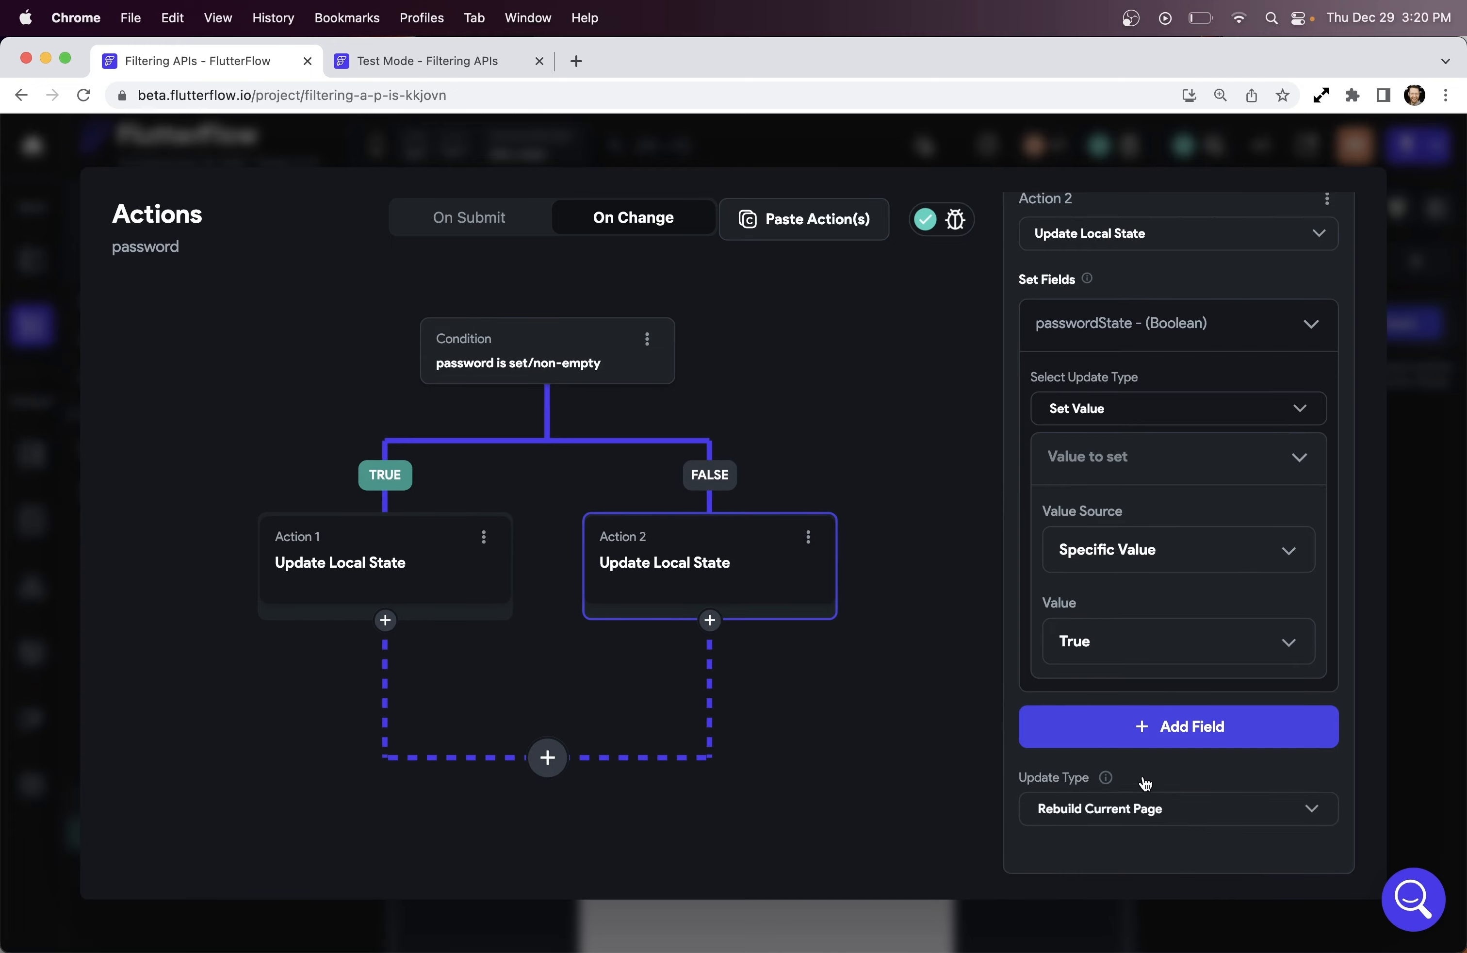
{"action": "left_click", "coordinate": [1240, 164]}
In Test Mode, submit Create Account empty and with only a password to check the red borders
{"action": "left_click", "coordinate": [468, 62]}
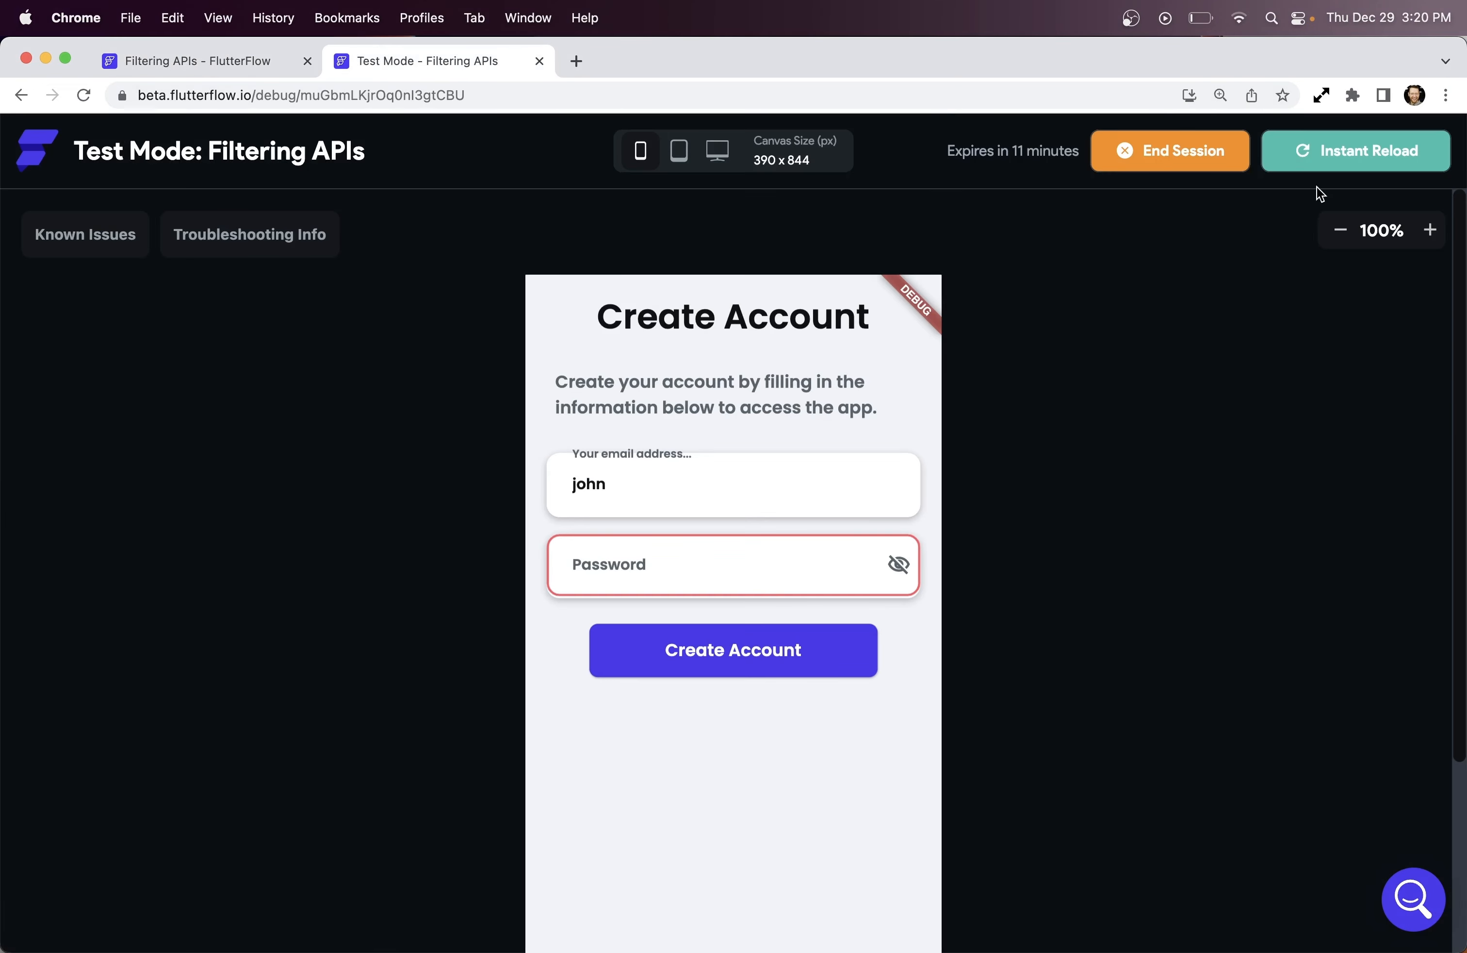
{"action": "left_click", "coordinate": [762, 659]}
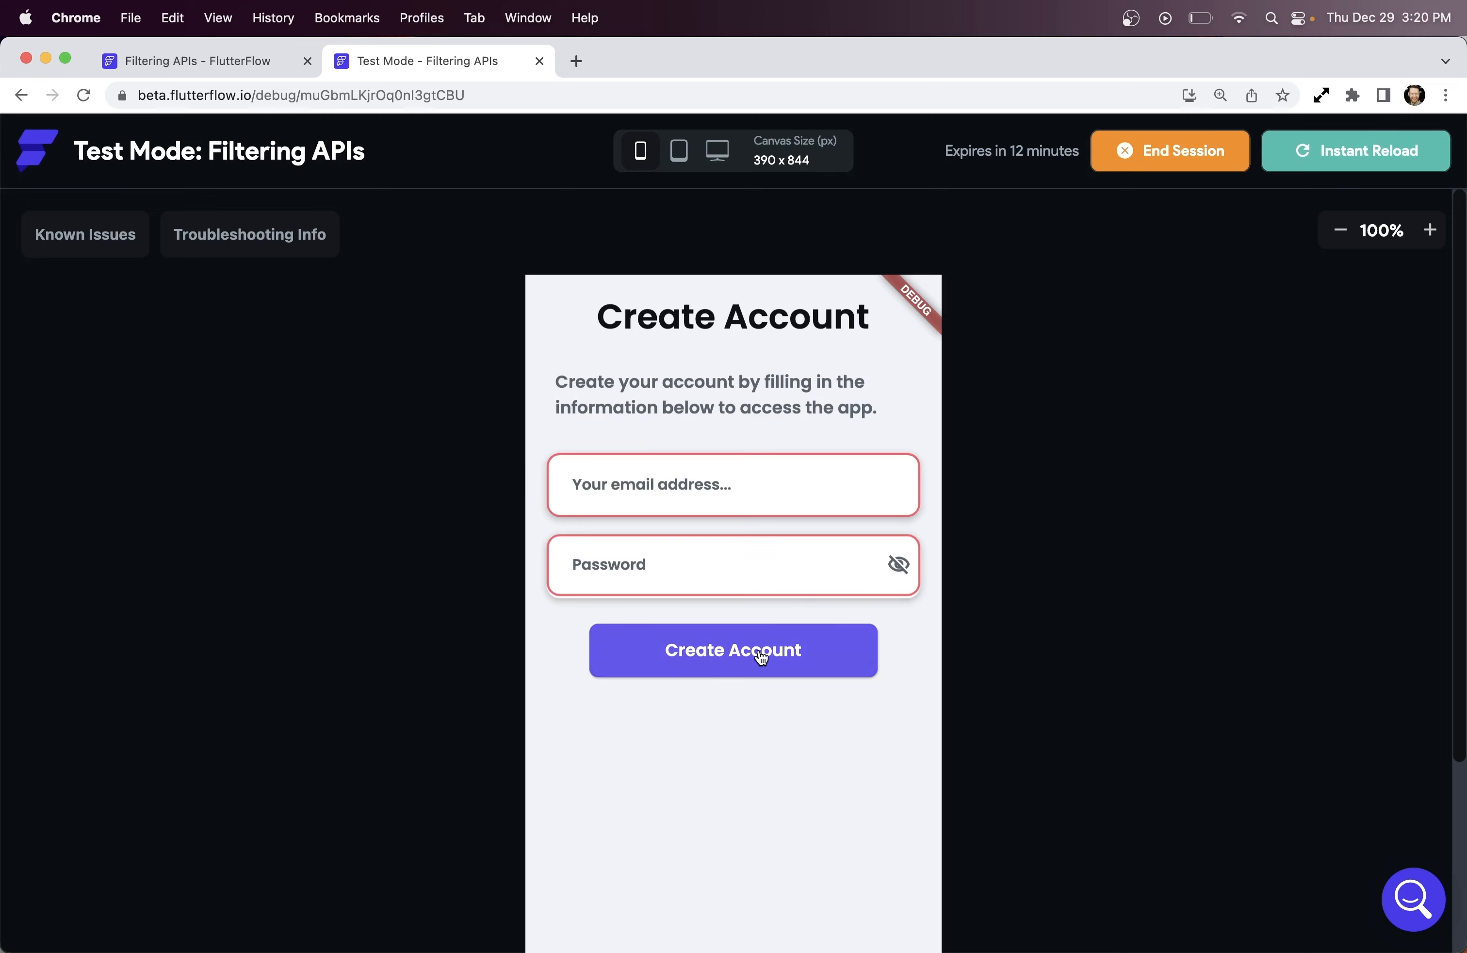
{"action": "left_click", "coordinate": [623, 560]}
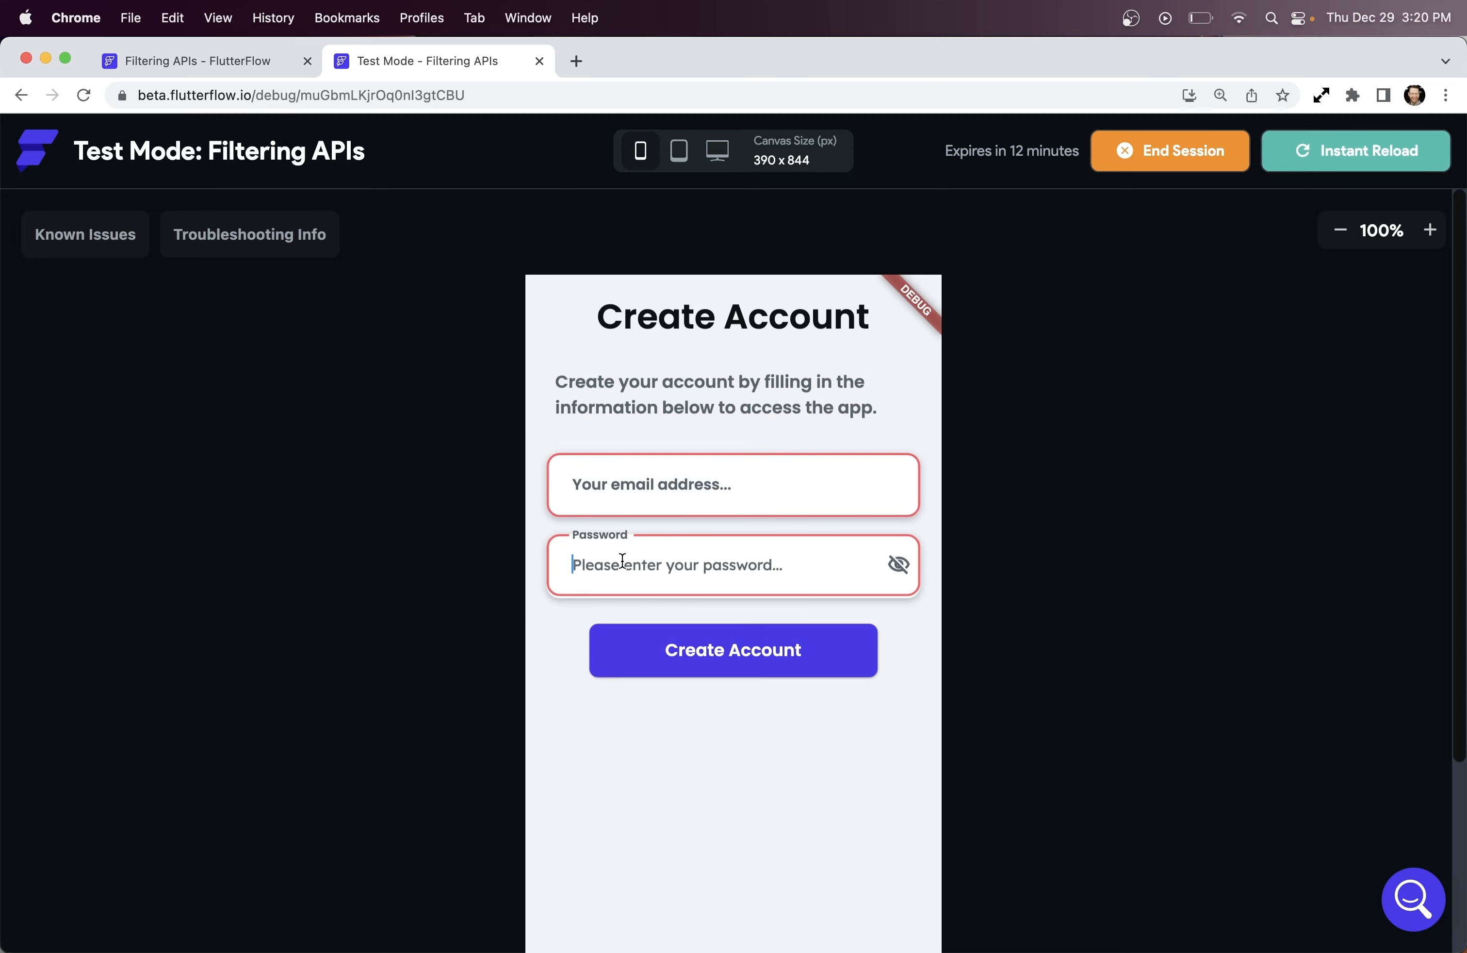
{"action": "type", "text": "123"}
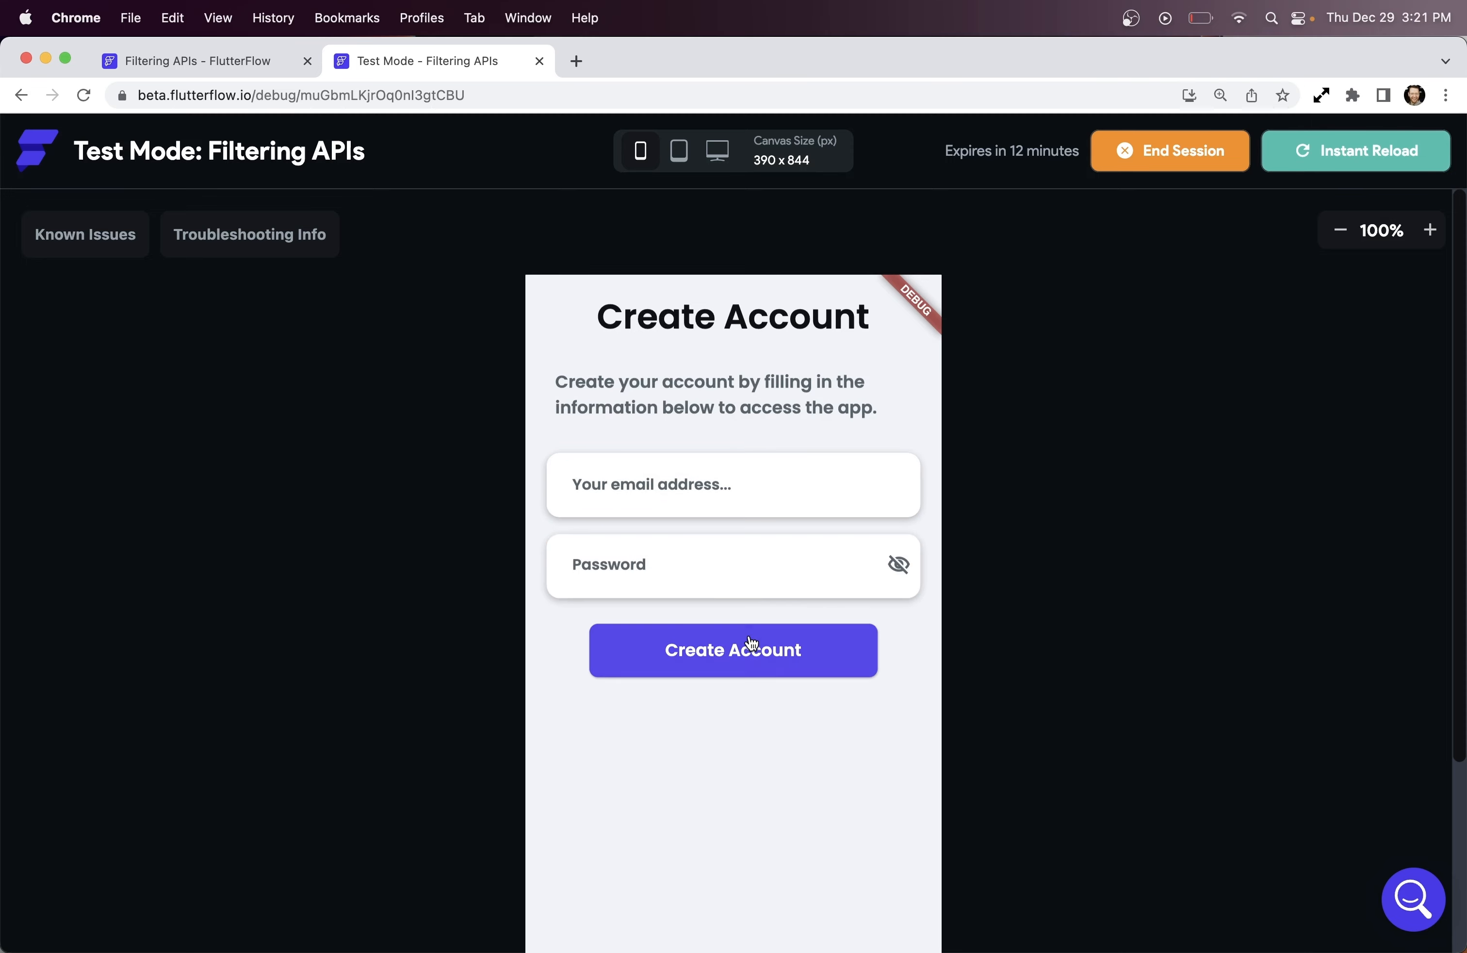
{"action": "left_click", "coordinate": [751, 644]}
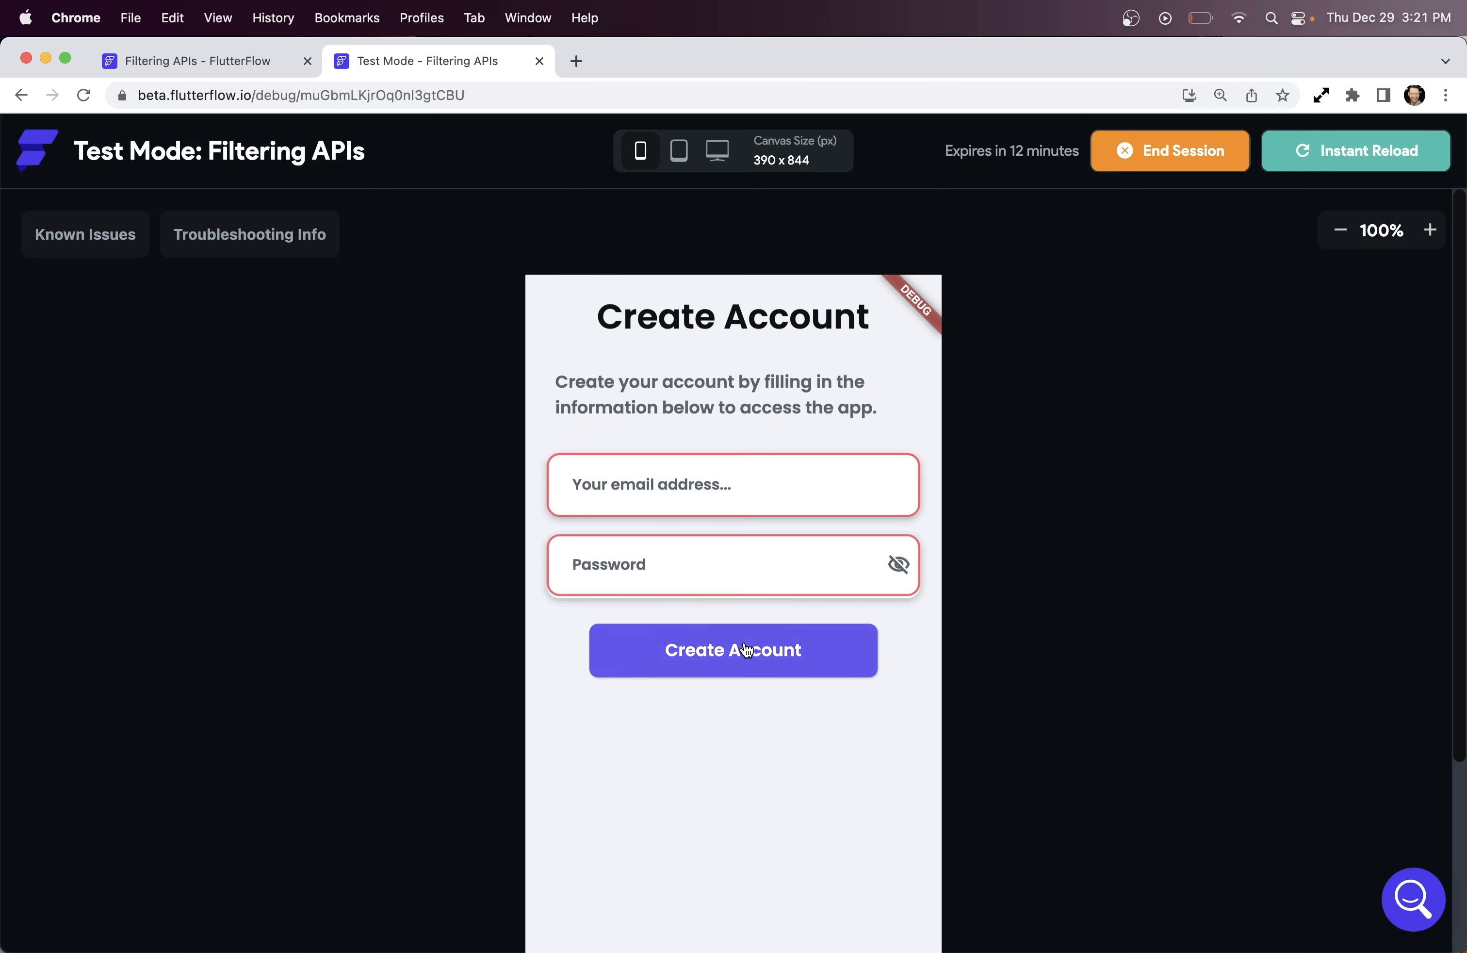
Type an email and a password to confirm the email field's red border clears
{"action": "left_click", "coordinate": [672, 491]}
{"action": "type", "text": "john"}
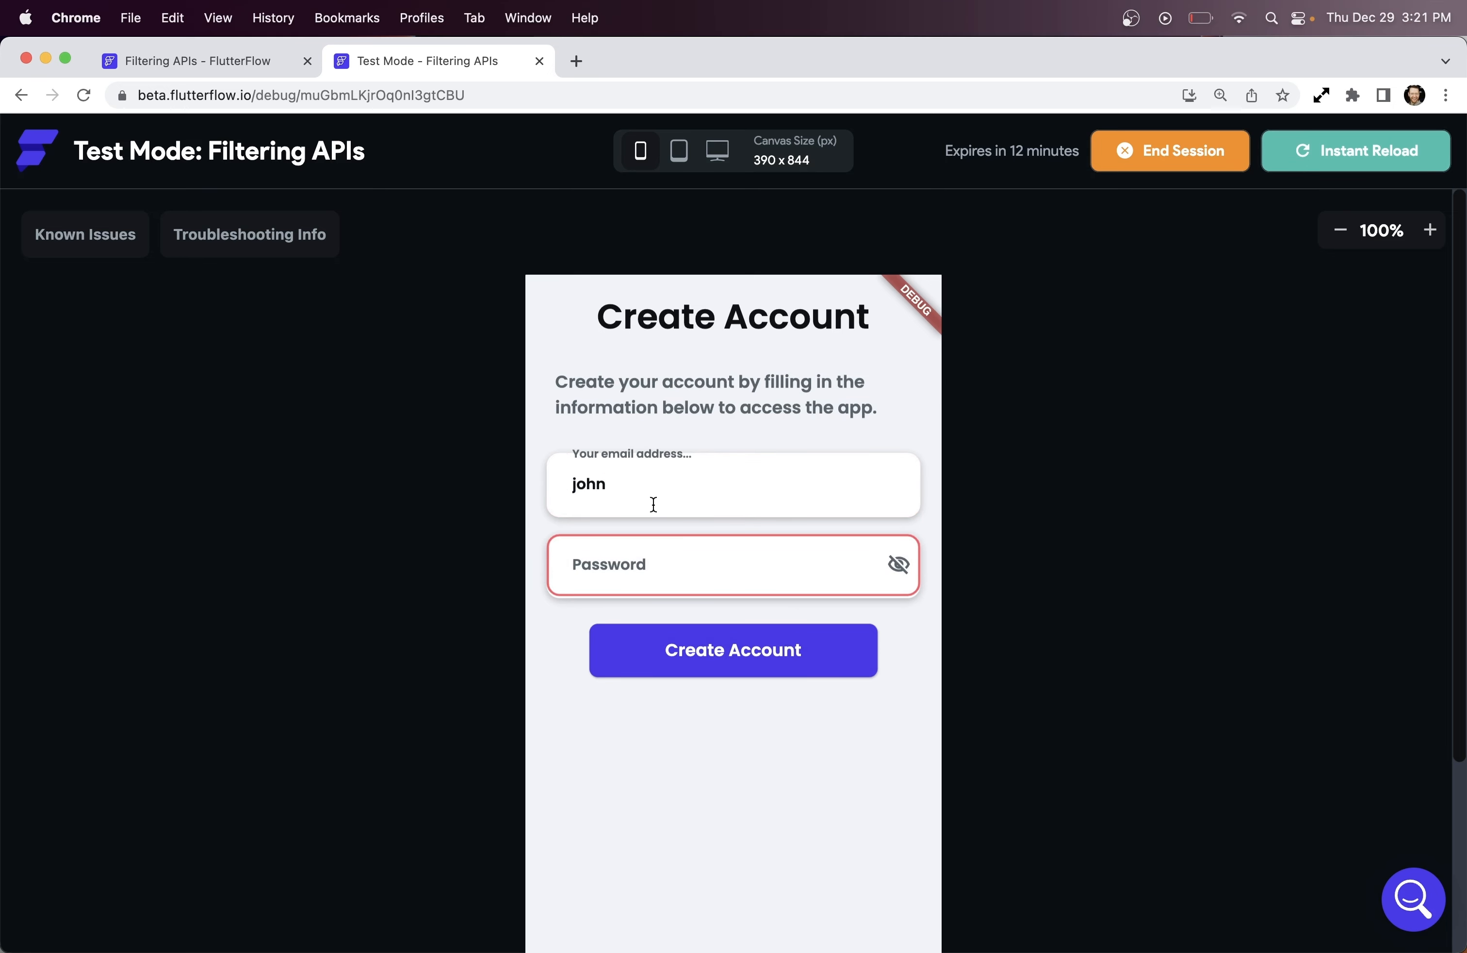
{"action": "left_click", "coordinate": [637, 552]}
{"action": "type", "text": "1234"}
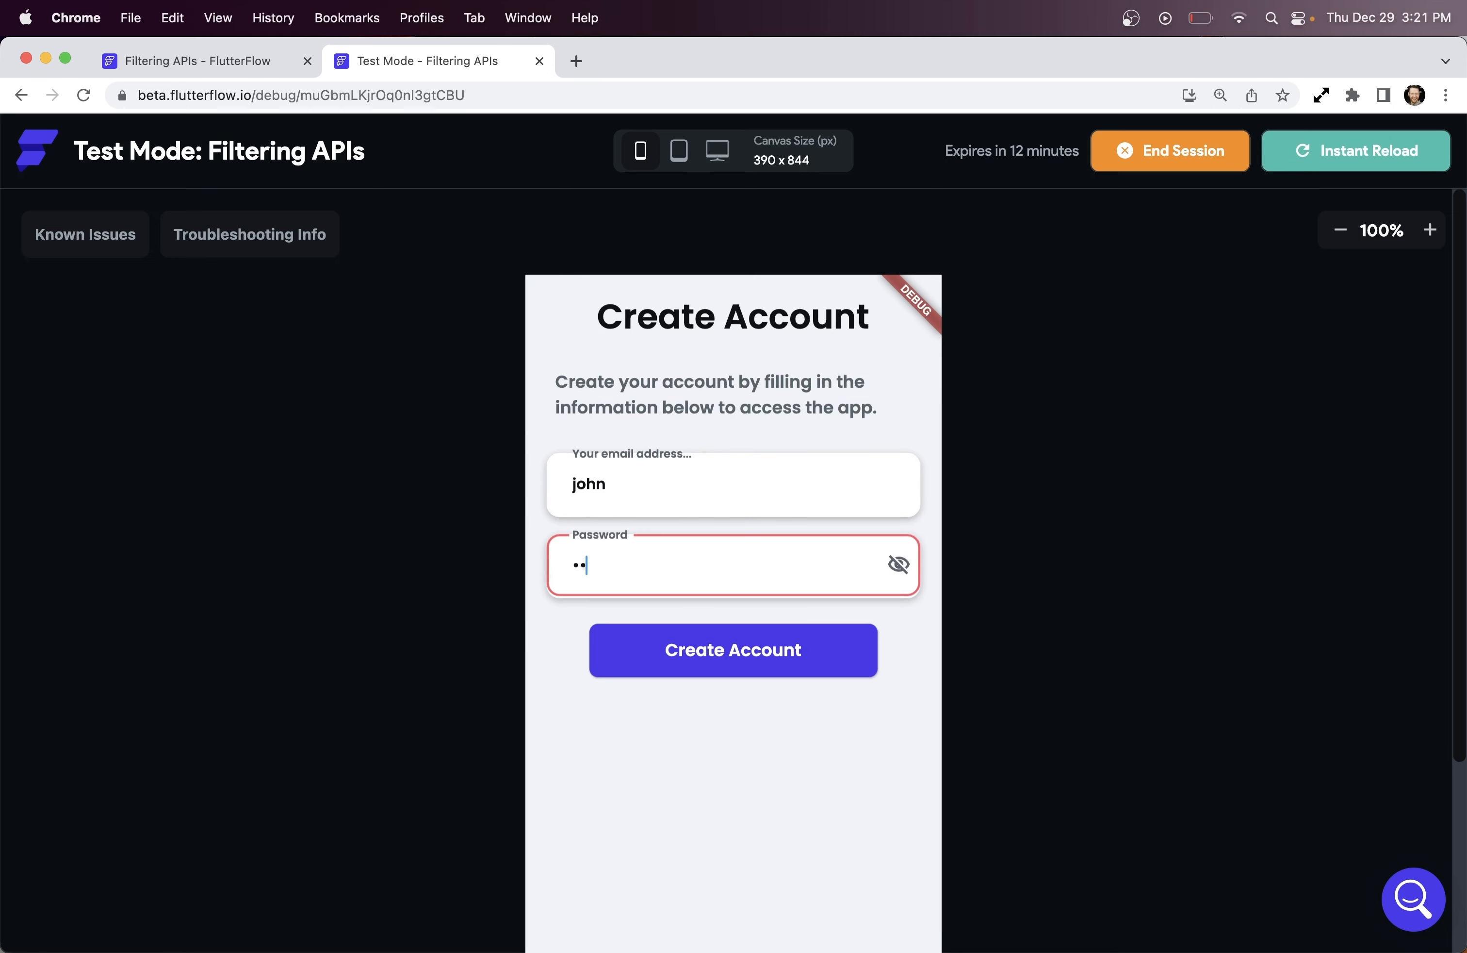